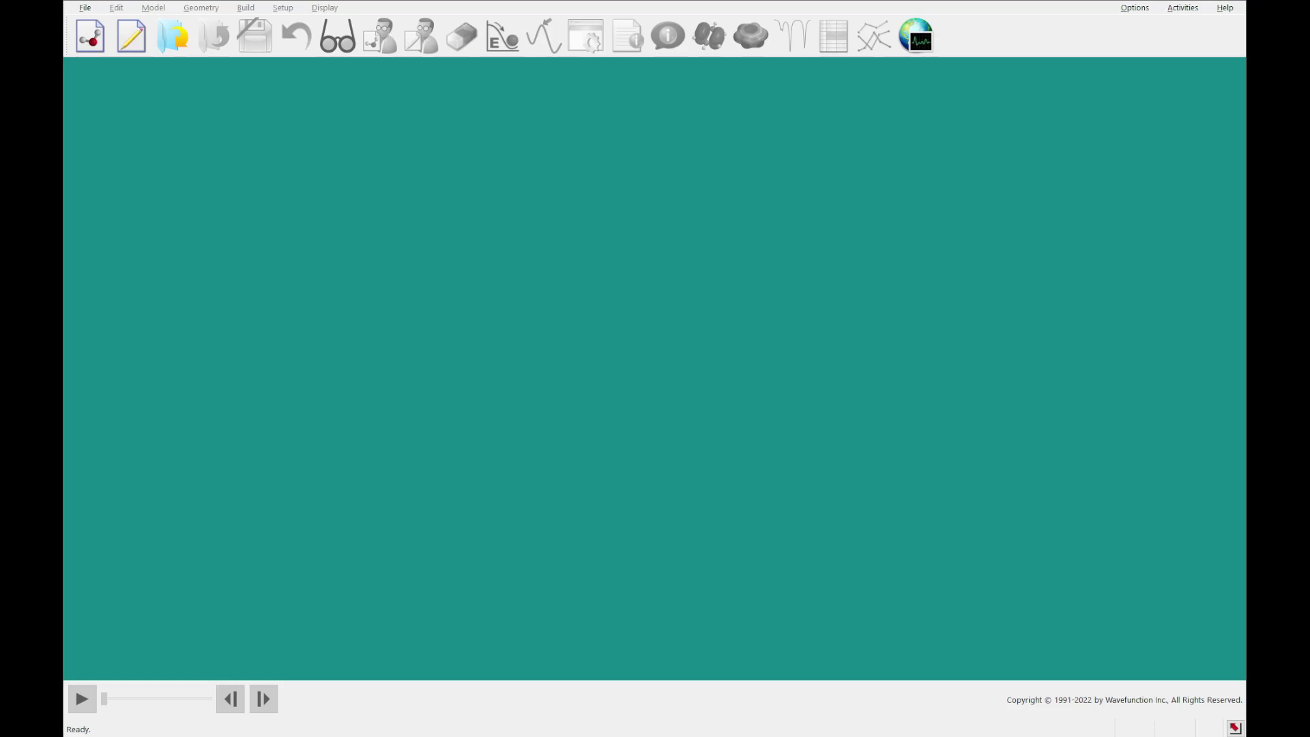
# Browse the tutorials collection from the learning activities list, then close it
pyautogui.click(1196, 7)
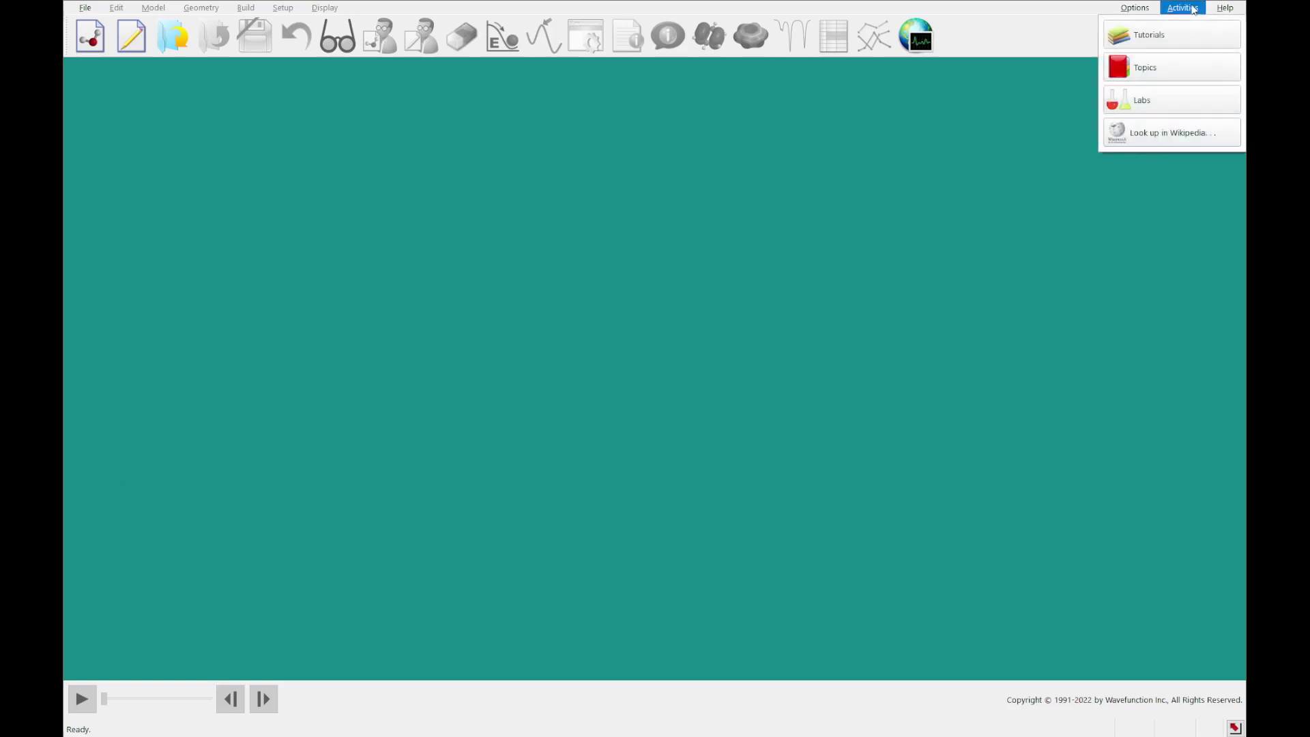
pyautogui.click(1151, 47)
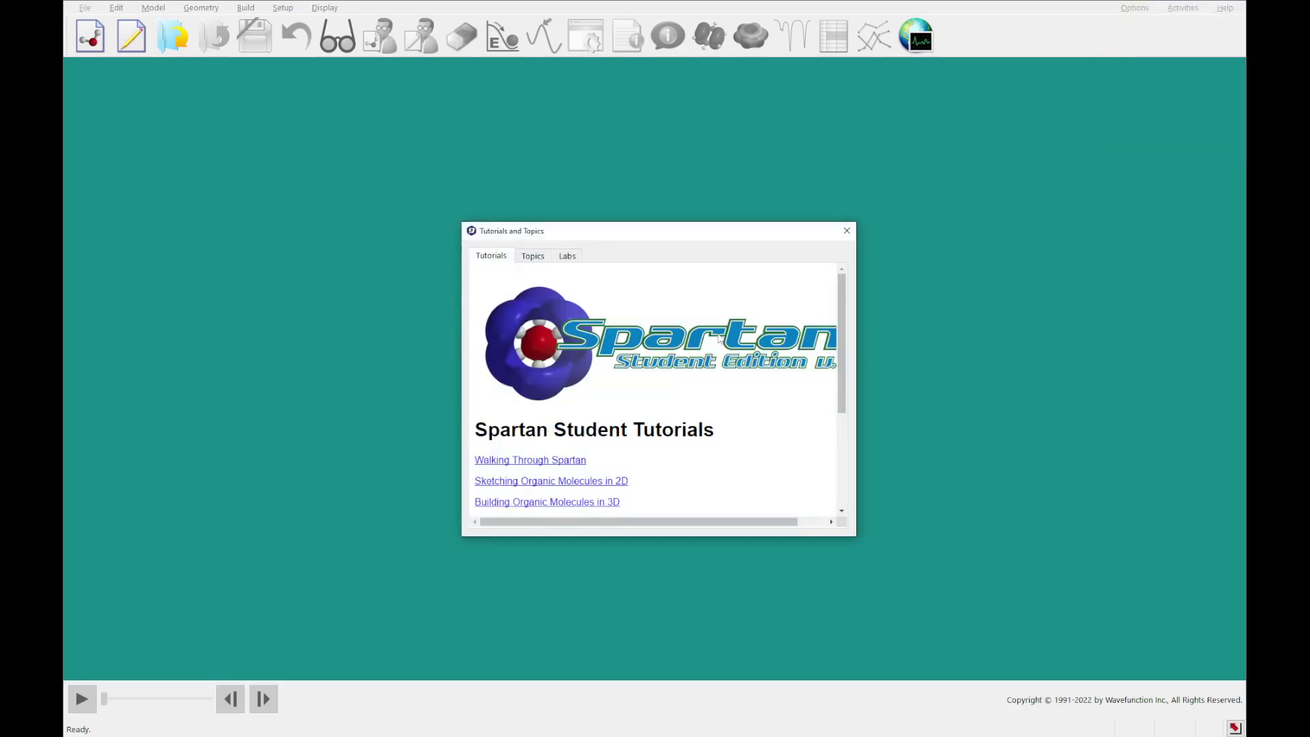
pyautogui.scroll(-3, 714, 342)
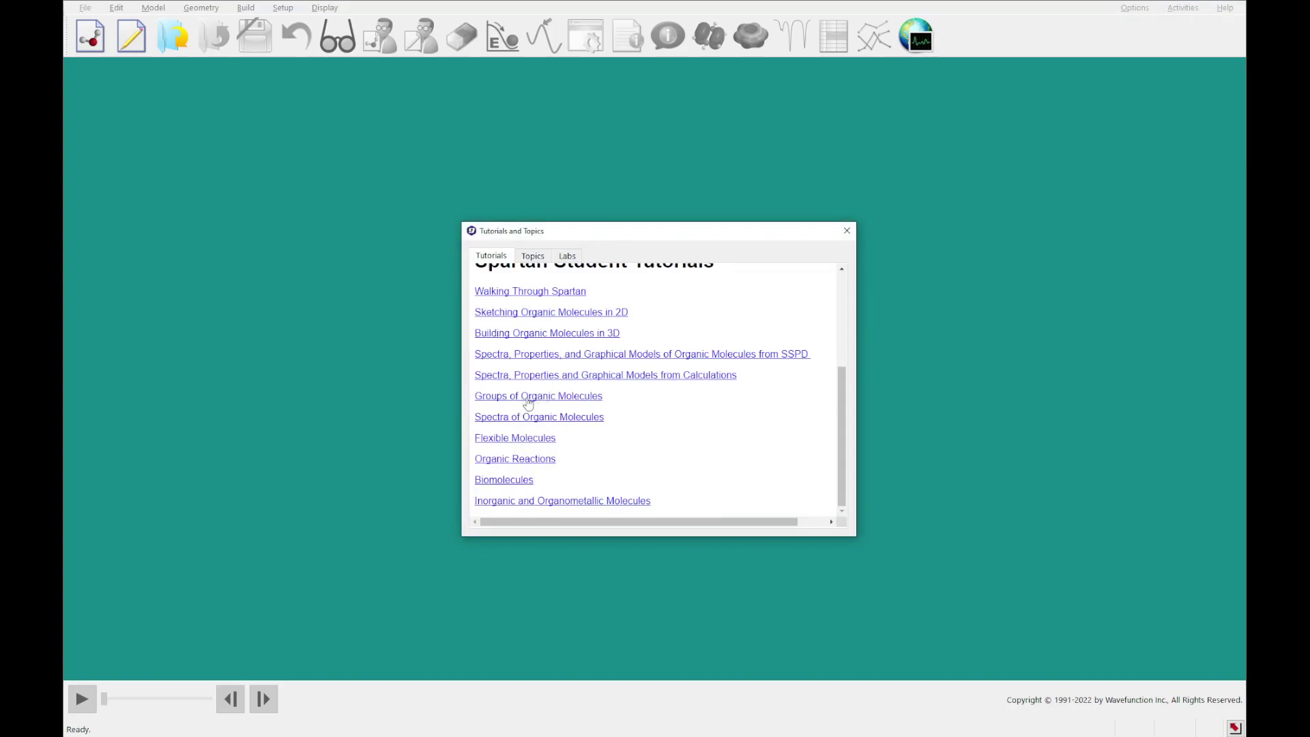
pyautogui.click(851, 230)
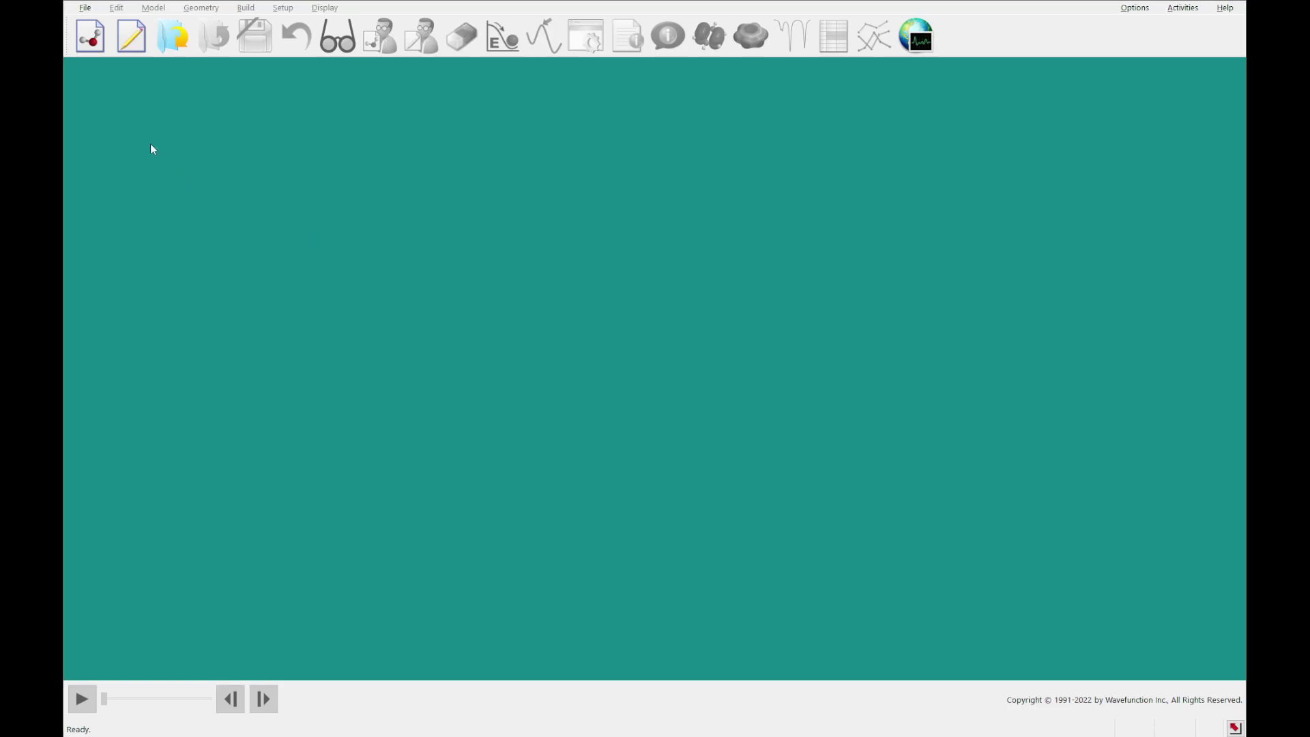
# Start a new build and join two sp² carbons into ethylene
pyautogui.click(90, 35)
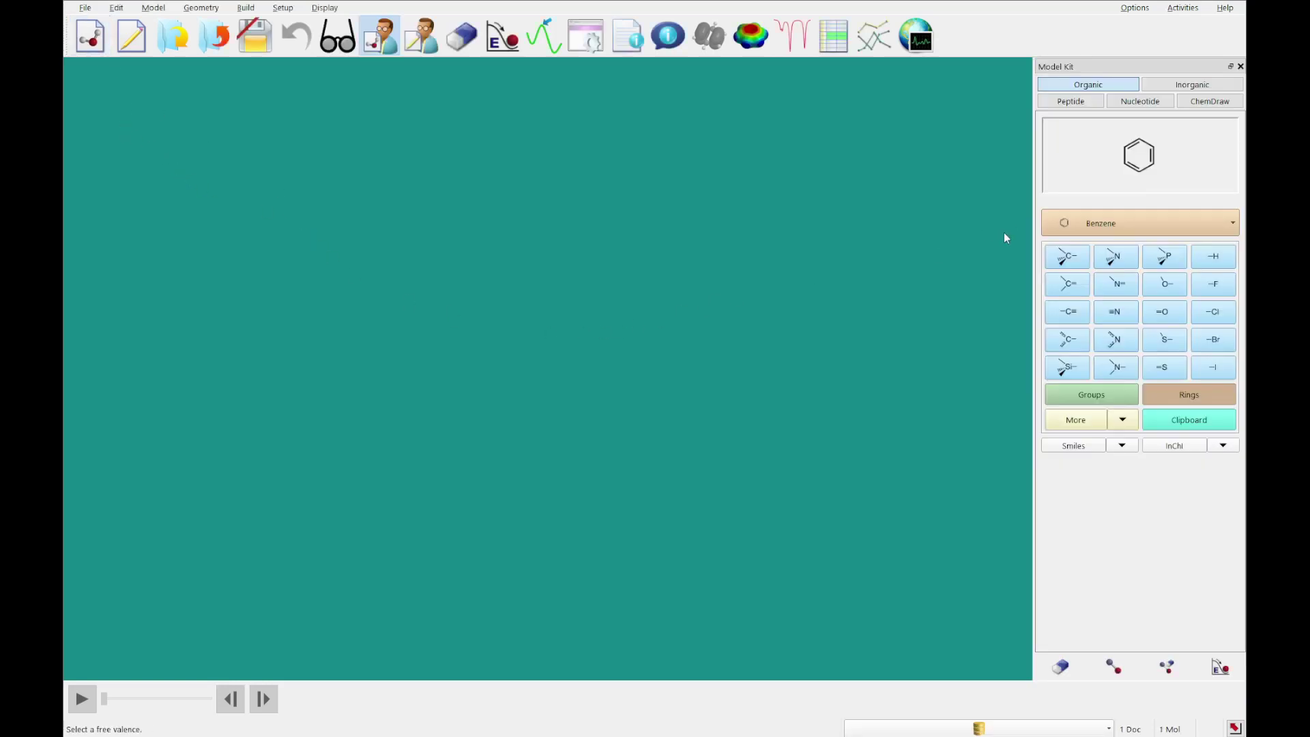
pyautogui.click(1067, 283)
pyautogui.click(480, 372)
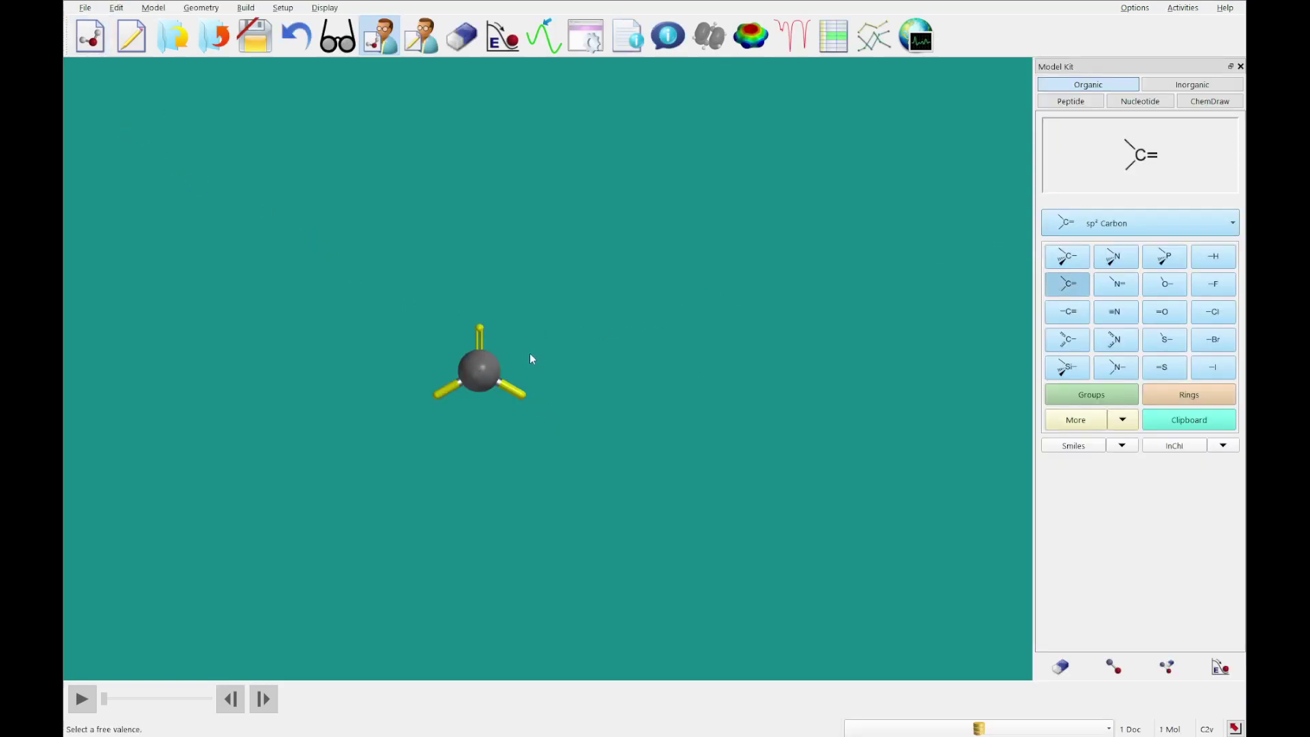
pyautogui.click(480, 329)
pyautogui.moveTo(561, 372); pyautogui.dragTo(612, 500)
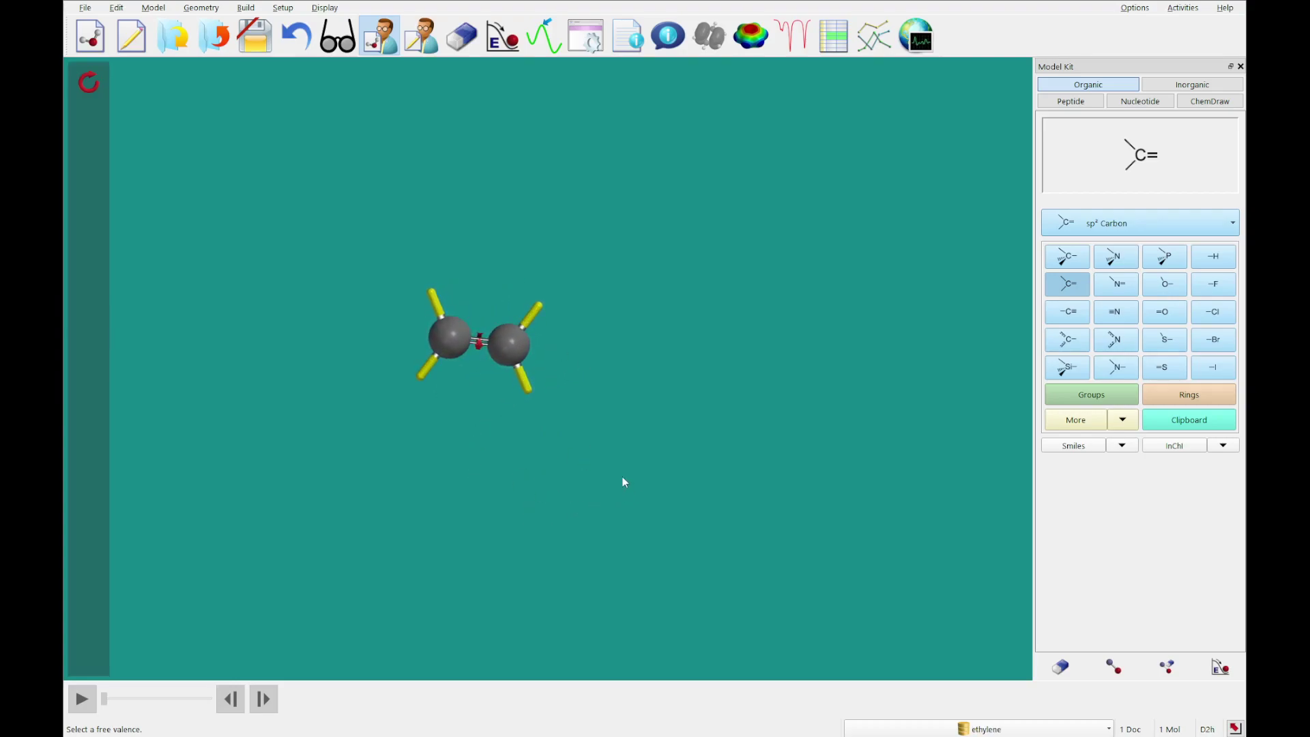
# Extend ethylene with an sp carbon and sp nitrogen into acrylonitrile, and copy it
pyautogui.click(1078, 312)
pyautogui.click(540, 306)
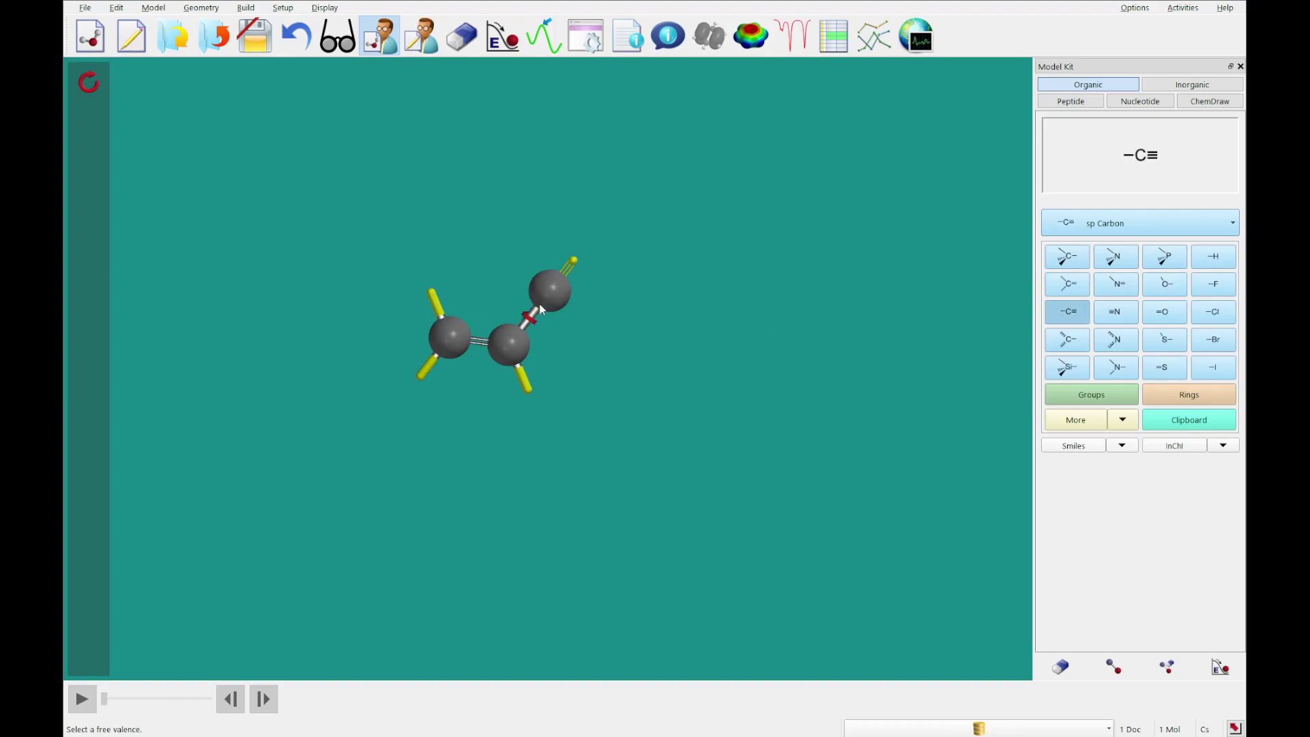
pyautogui.click(1111, 308)
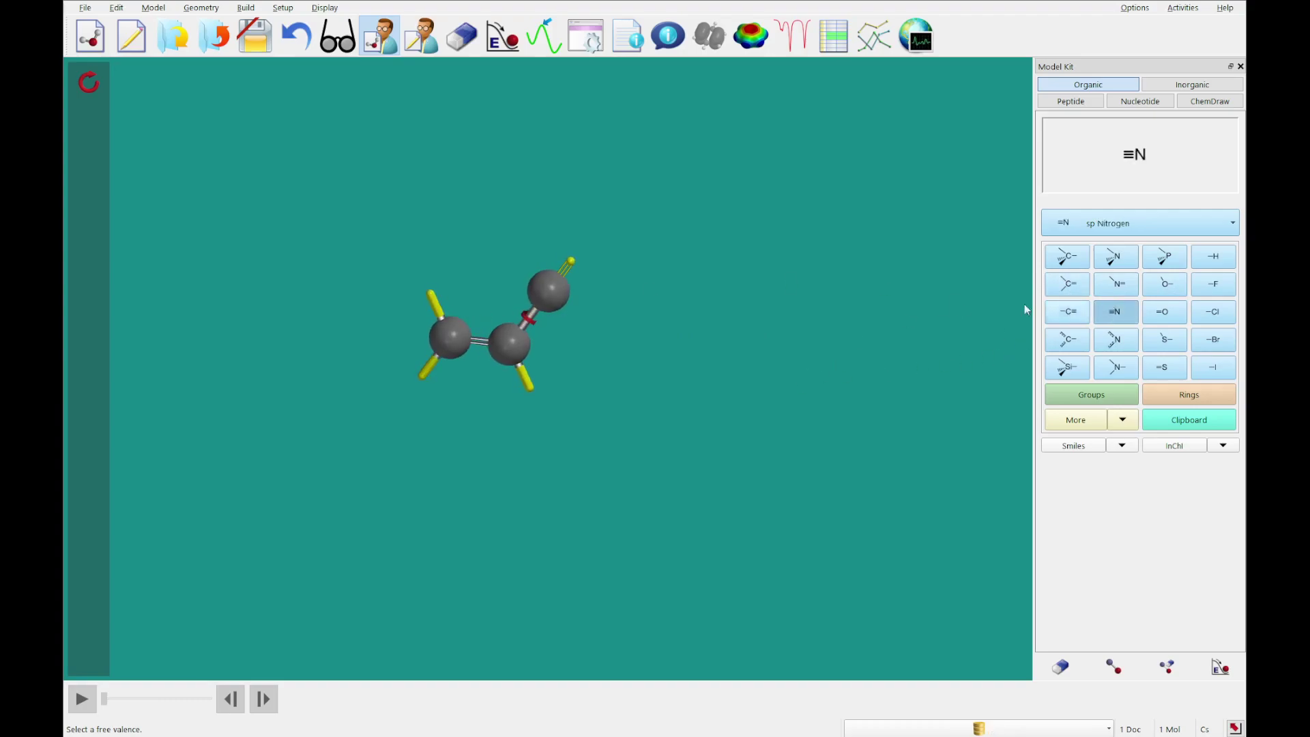
pyautogui.click(573, 261)
pyautogui.moveTo(611, 426); pyautogui.dragTo(723, 419, button='right')
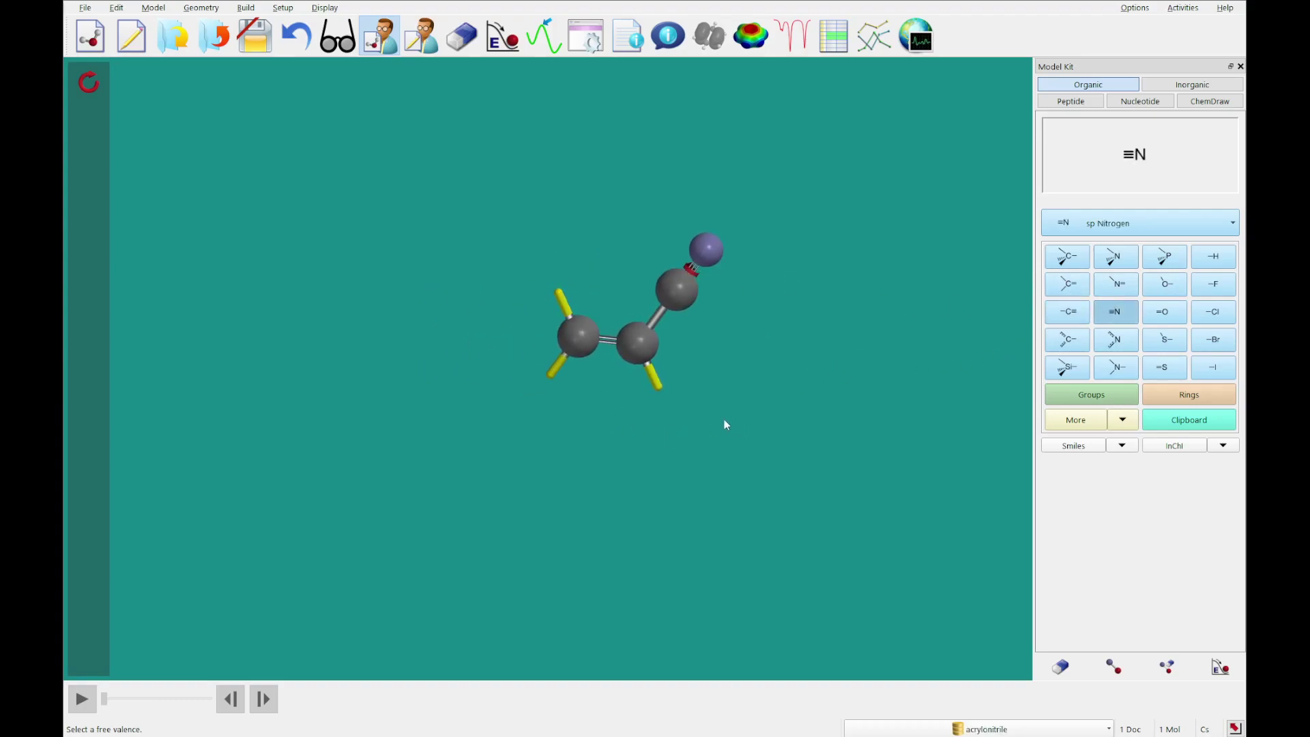
pyautogui.rightClick(751, 370)
pyautogui.click(778, 395)
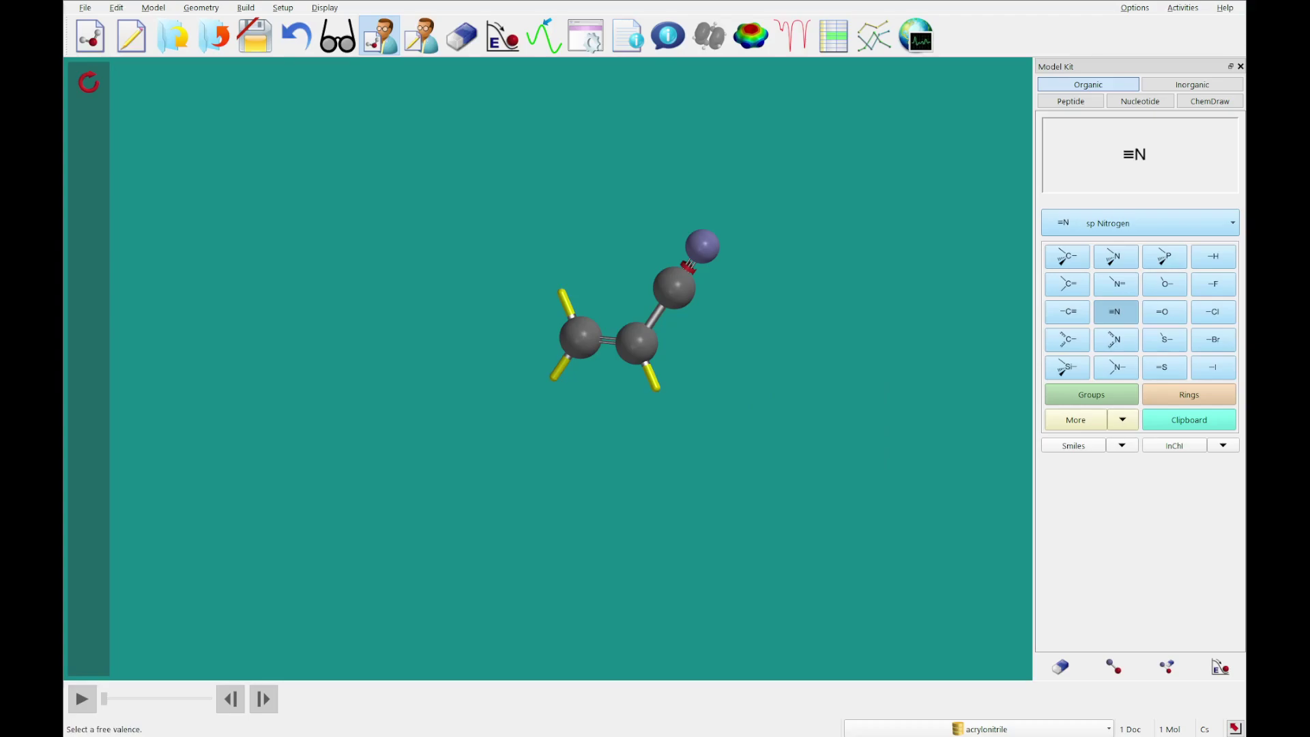
# Add a new molecule built from the clipboard acrylonitrile
pyautogui.click(85, 8)
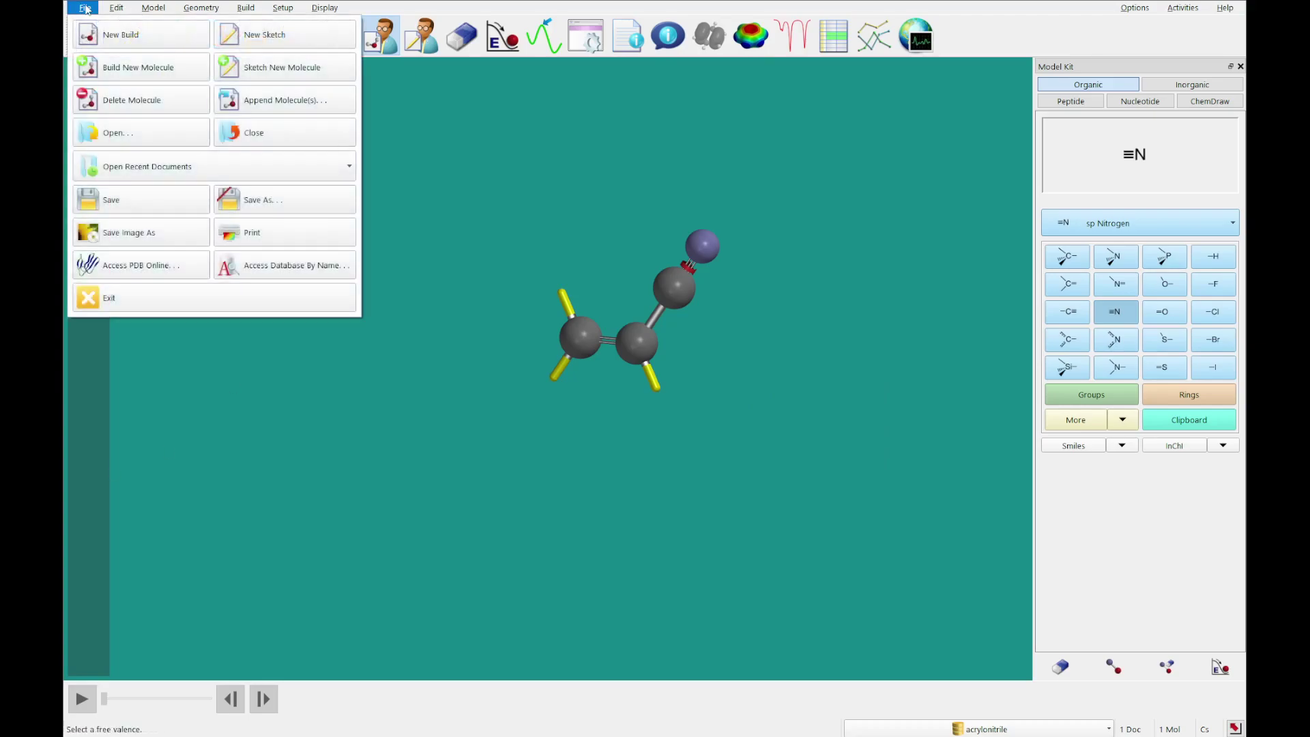
pyautogui.click(123, 79)
pyautogui.click(1205, 418)
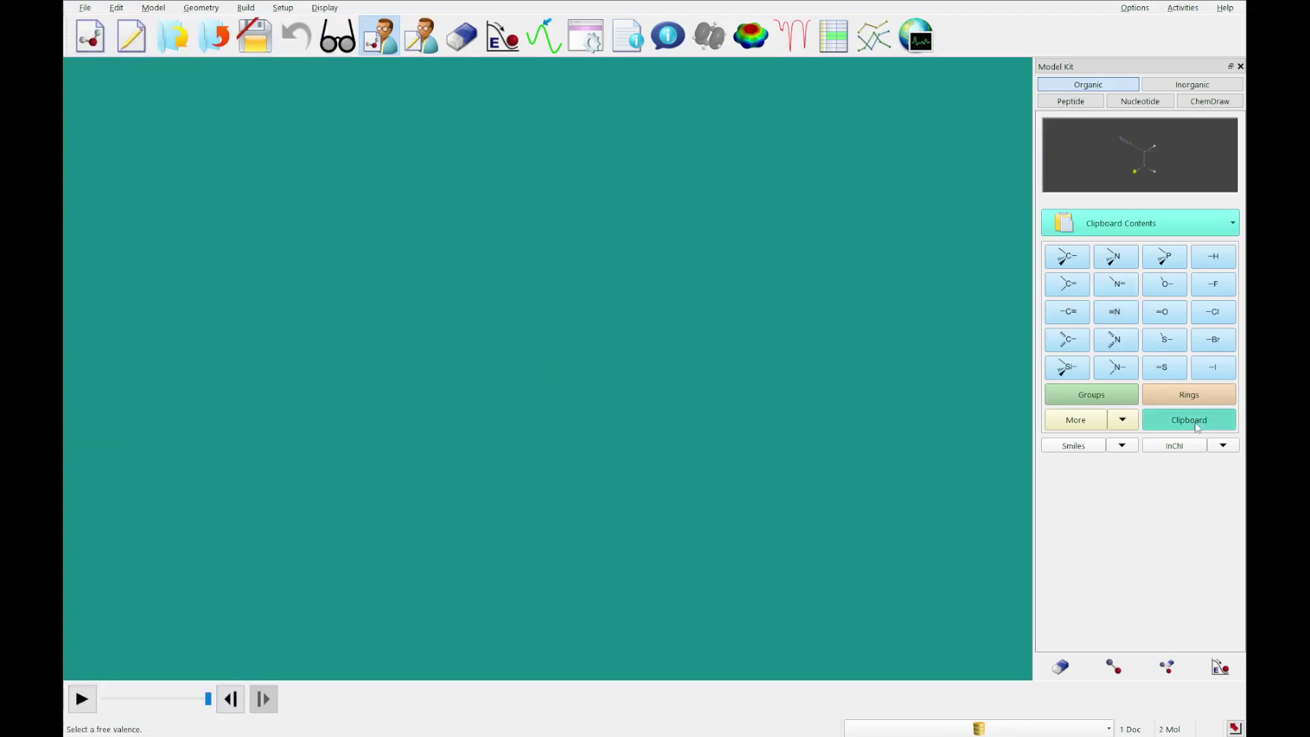
pyautogui.click(573, 370)
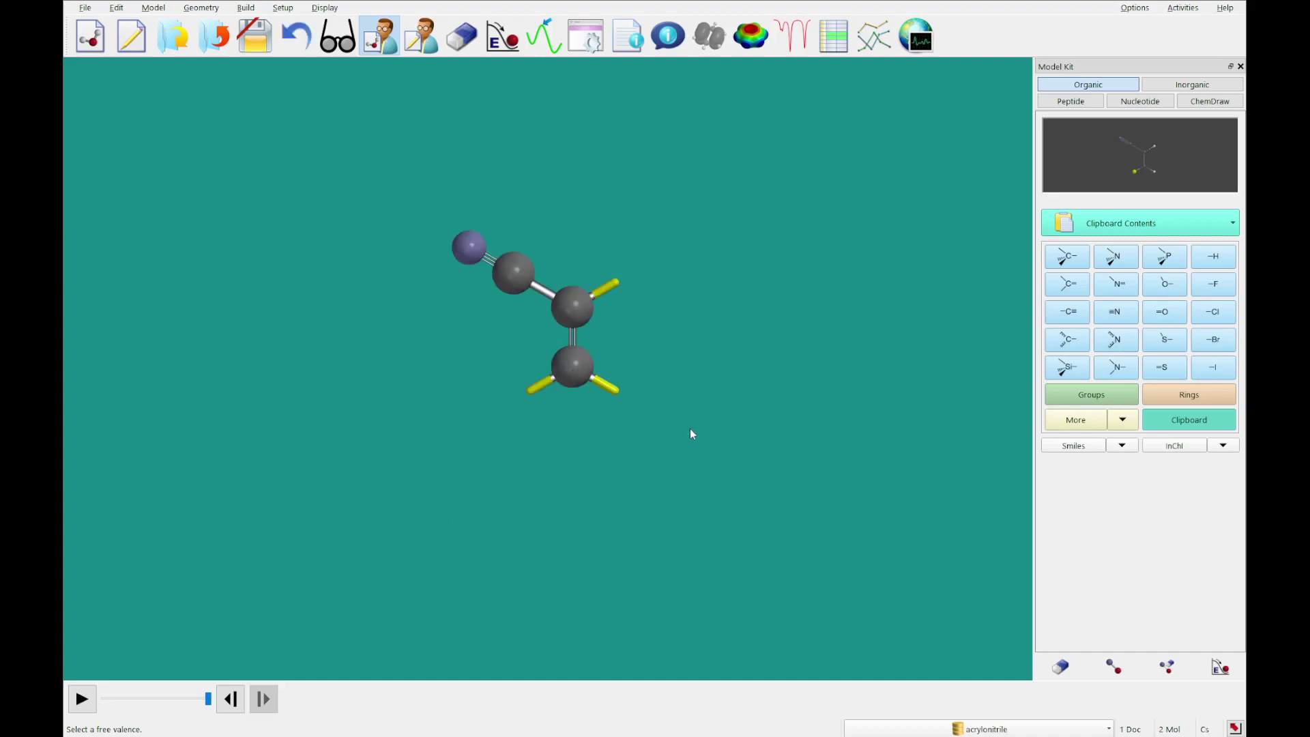
pyautogui.moveTo(690, 428); pyautogui.dragTo(725, 532)
pyautogui.rightClick(708, 459)
pyautogui.click(570, 431)
pyautogui.moveTo(573, 429); pyautogui.dragTo(580, 457)
# Put a cyano group on the hydrogen beside the nitrile, giving 1,1-dicyanoethene
pyautogui.click(1091, 394)
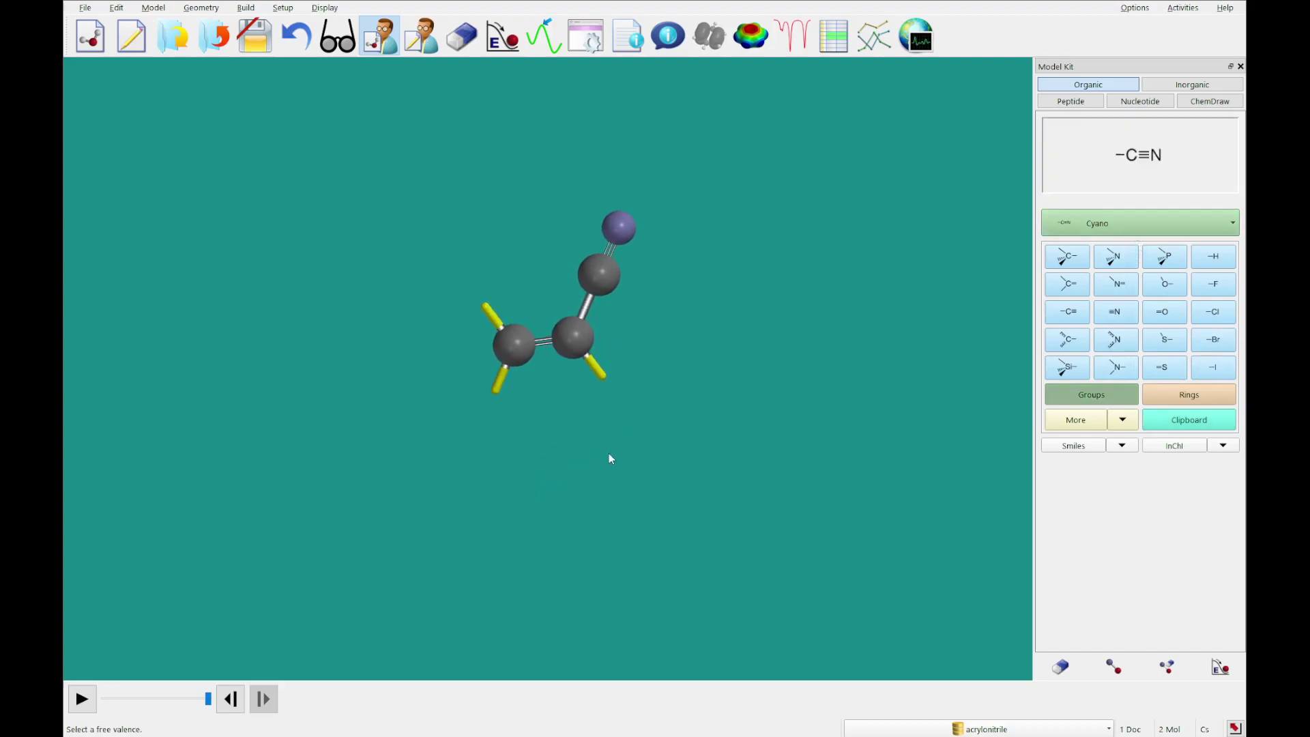
pyautogui.moveTo(576, 479); pyautogui.dragTo(549, 488)
pyautogui.click(578, 388)
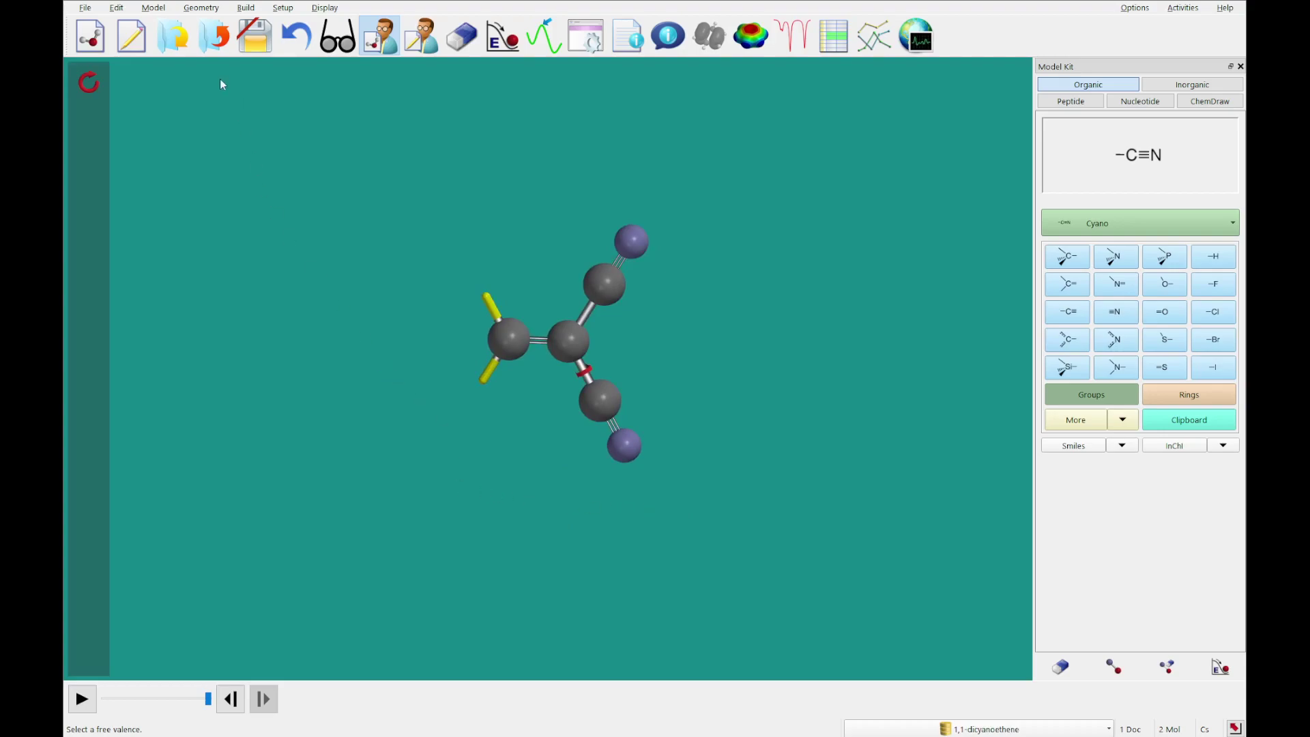
# Build cis-1,2-dicyanoethylene from clipboard acrylonitrile with a cis cyano group
pyautogui.click(86, 9)
pyautogui.click(125, 75)
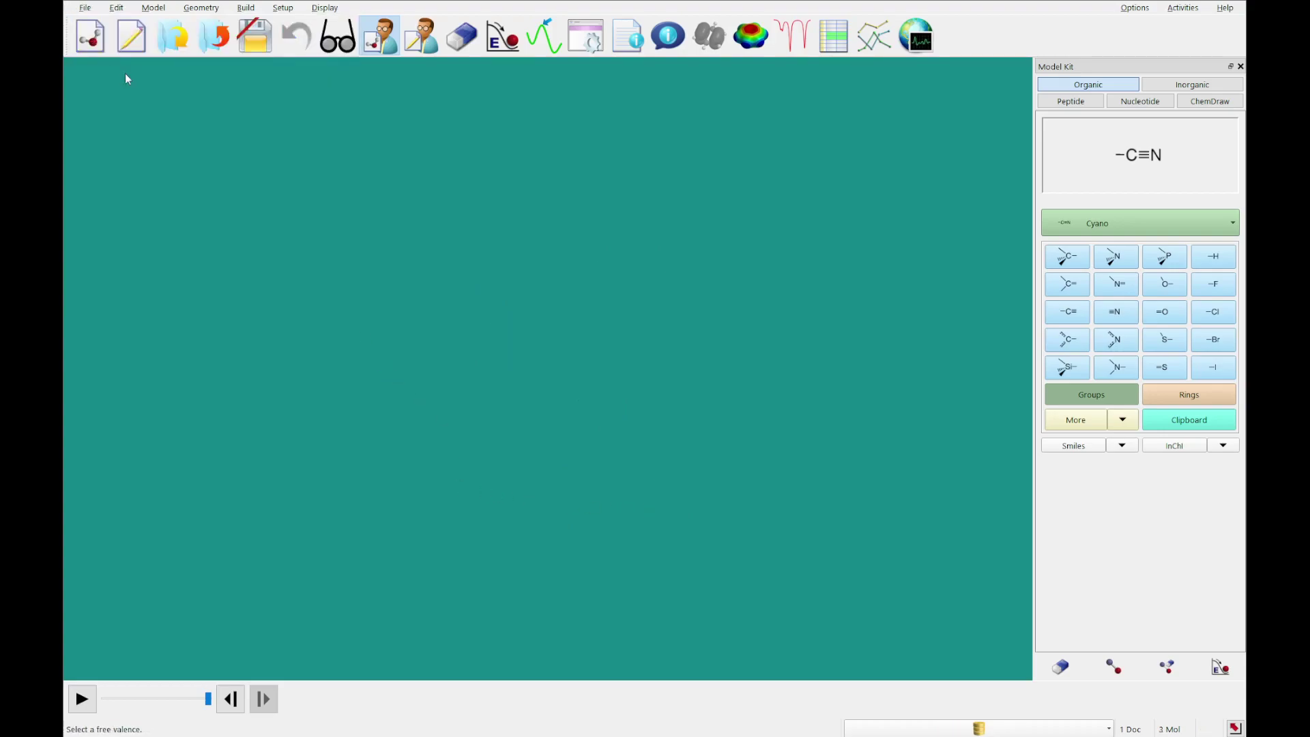
pyautogui.click(1164, 426)
pyautogui.click(573, 412)
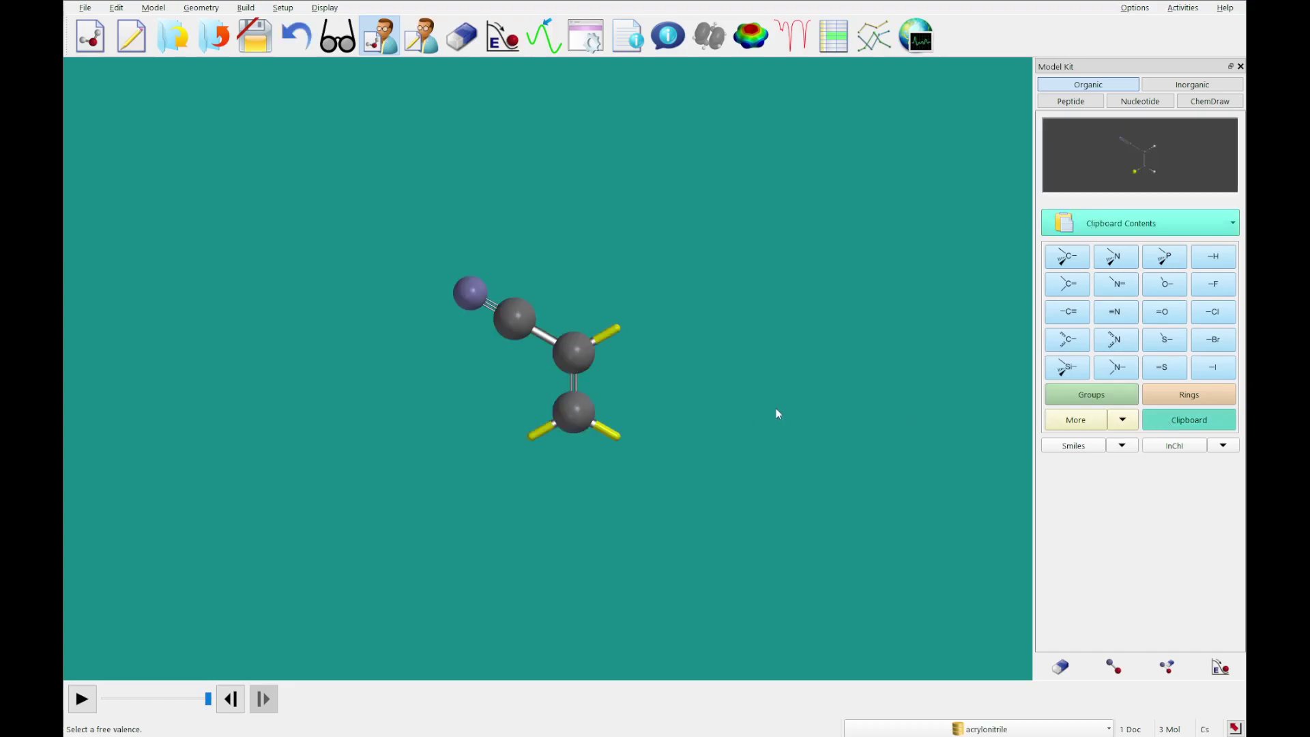
pyautogui.click(1092, 394)
pyautogui.moveTo(759, 489); pyautogui.dragTo(824, 634)
pyautogui.click(494, 351)
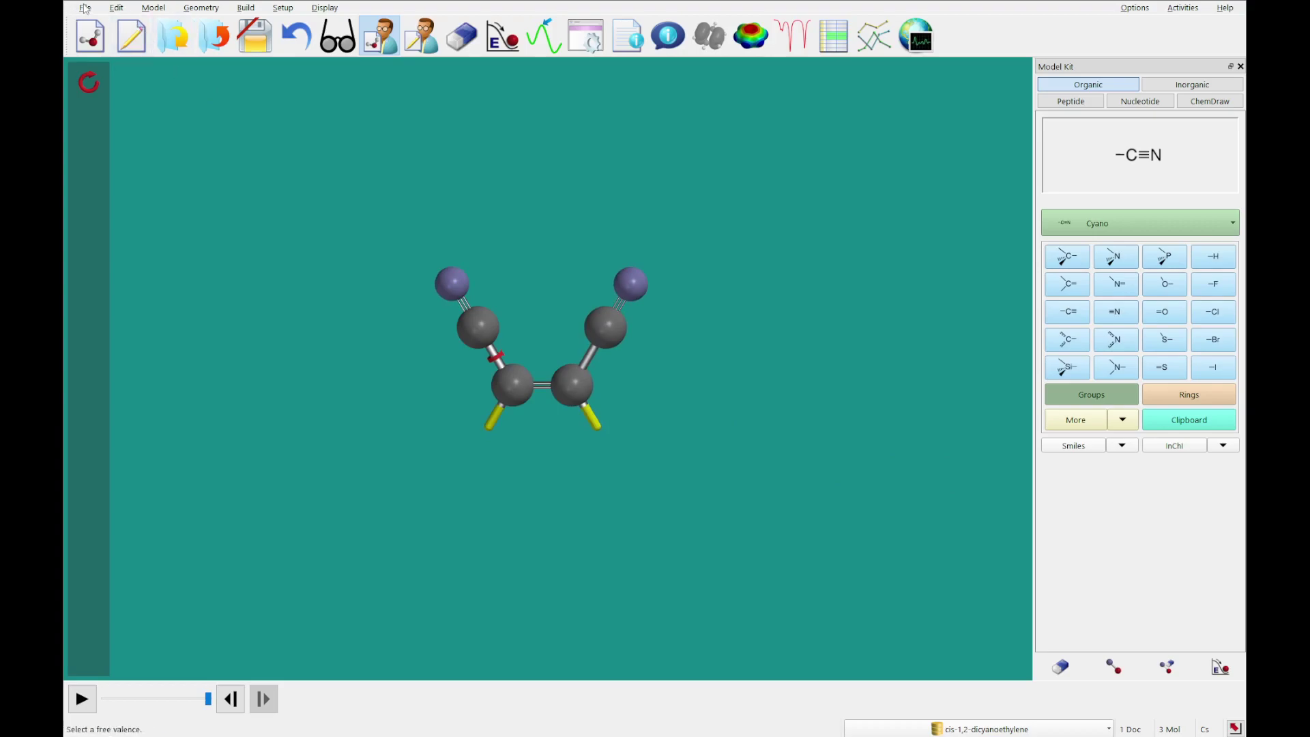
# Add another new molecule and paste in acrylonitrile for the trans isomer
pyautogui.click(84, 8)
pyautogui.click(122, 75)
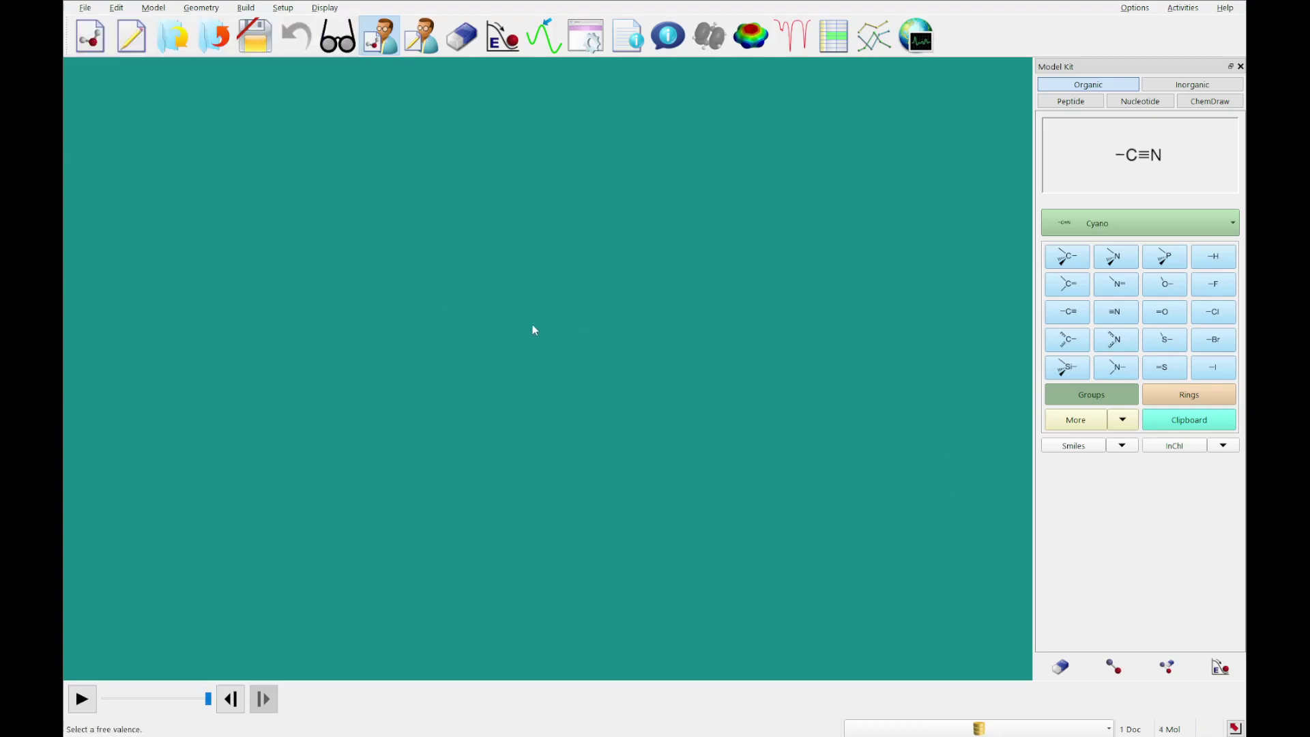
pyautogui.rightClick(618, 362)
pyautogui.click(646, 395)
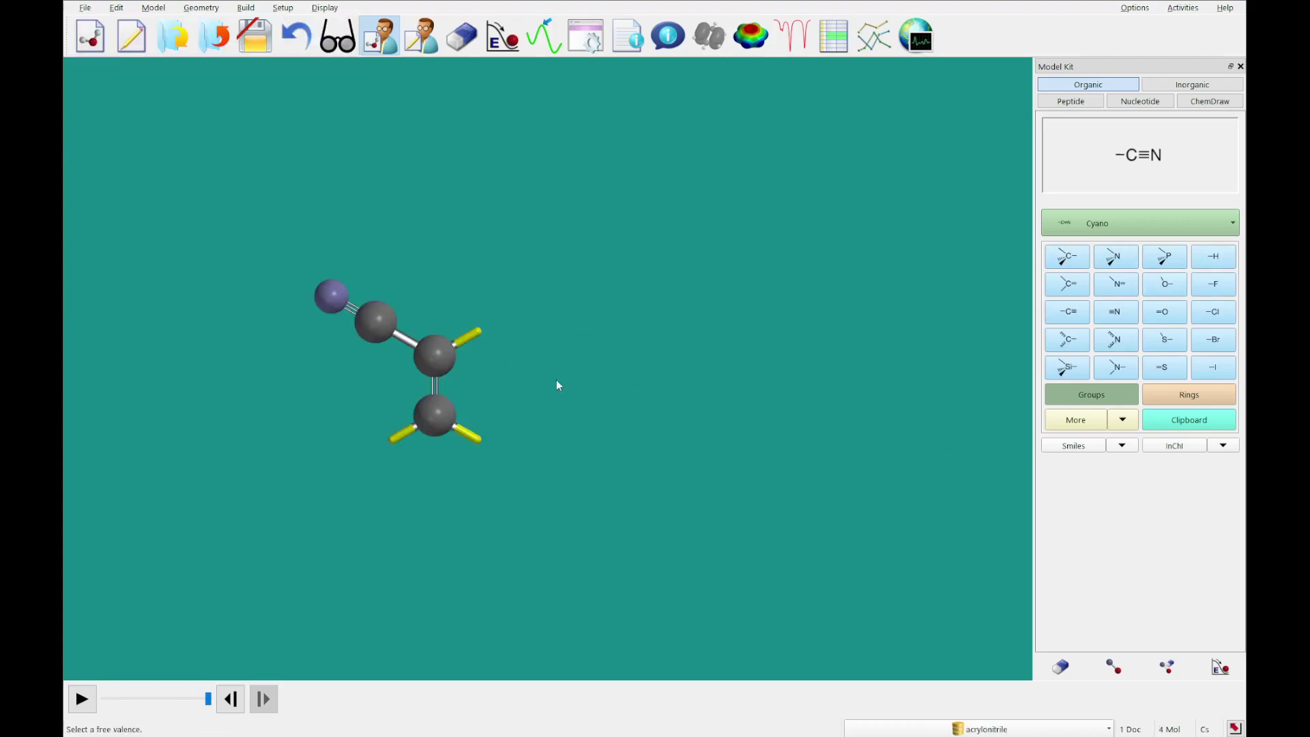
pyautogui.moveTo(716, 379); pyautogui.dragTo(760, 460)
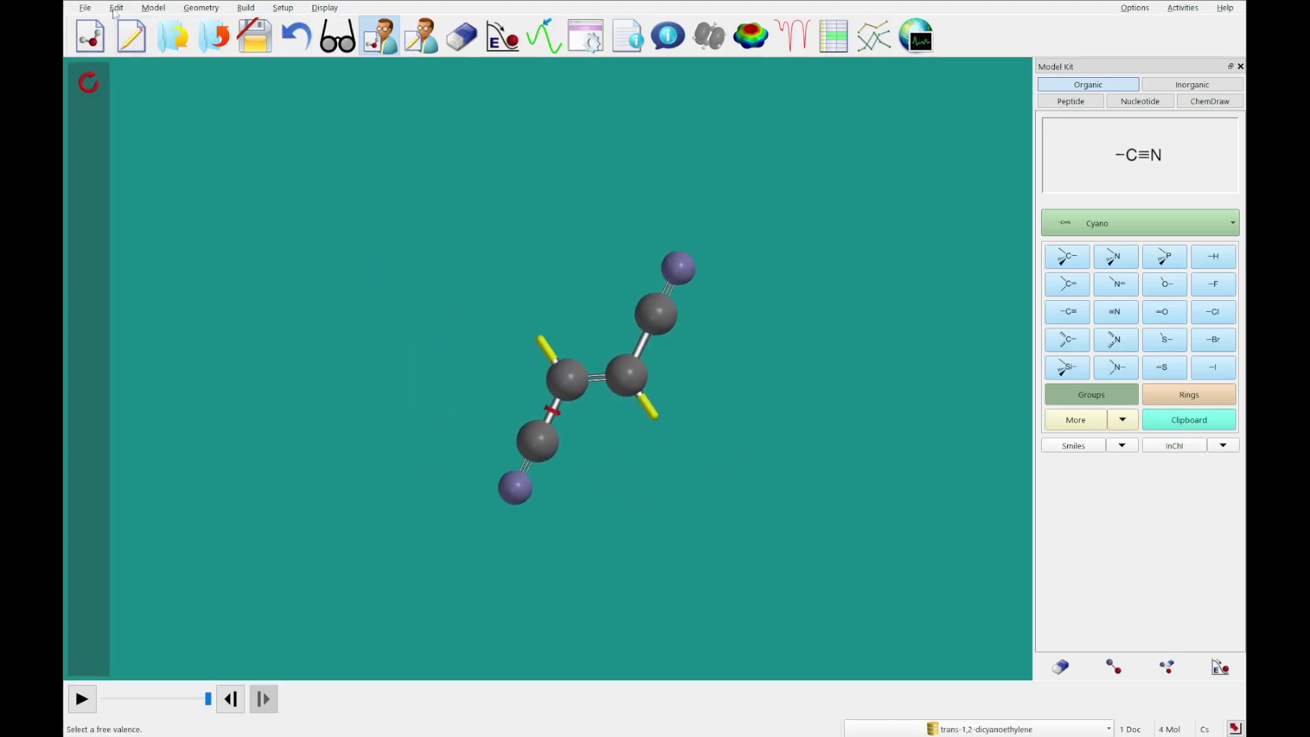
# Build tricyanoethylene from clipboard acrylonitrile by adding two cyano groups
pyautogui.click(85, 8)
pyautogui.click(136, 68)
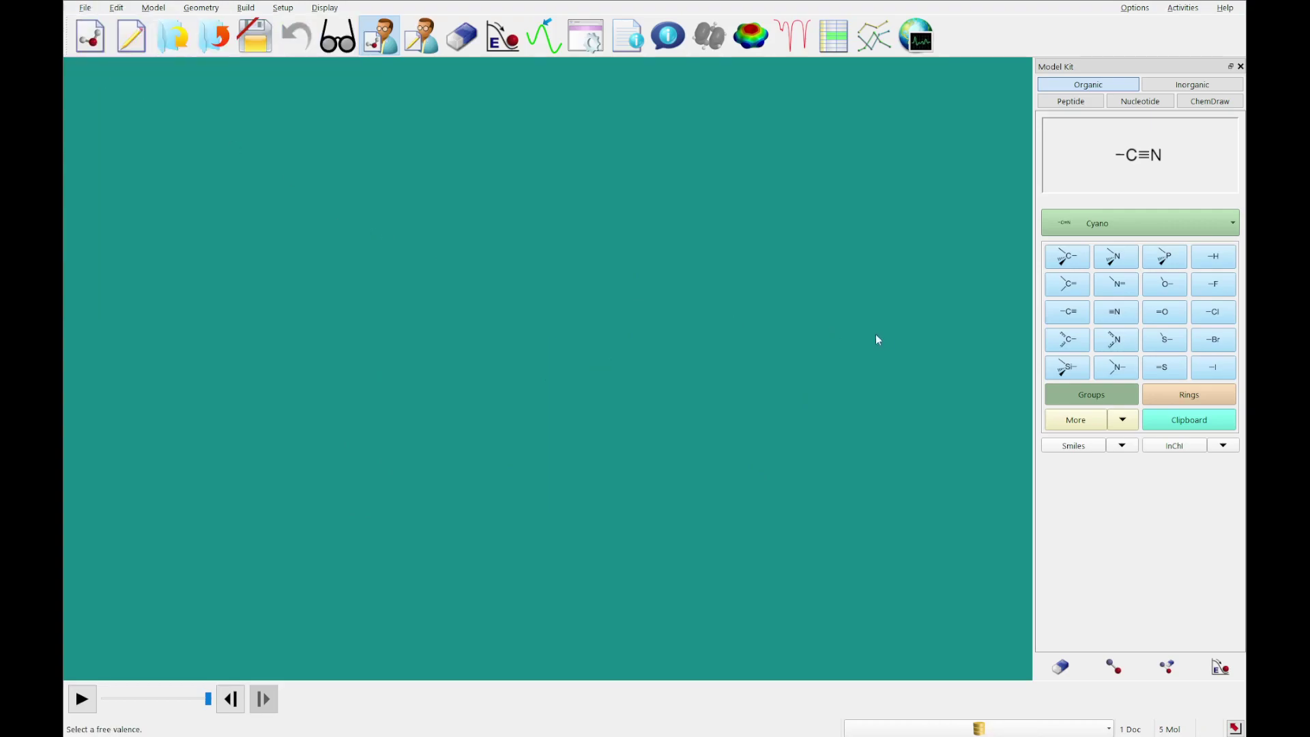
pyautogui.click(1187, 415)
pyautogui.click(576, 368)
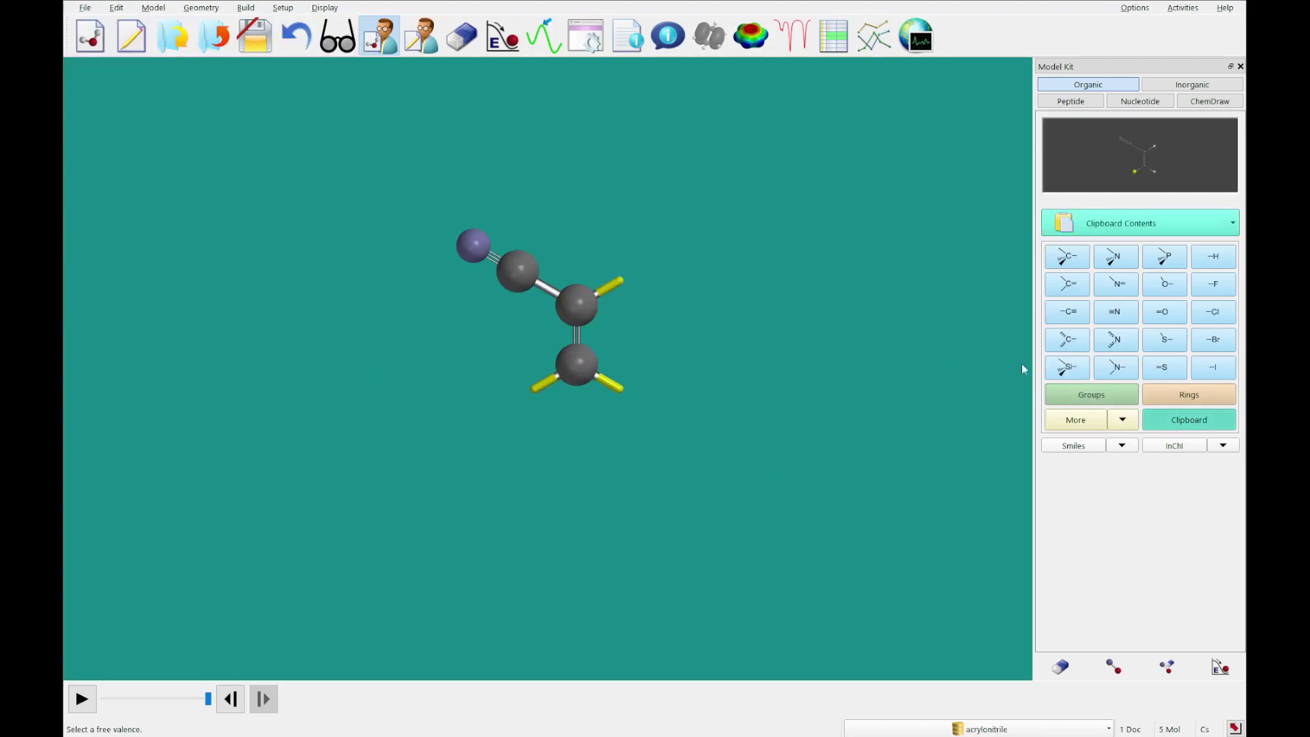
pyautogui.click(1069, 373)
pyautogui.click(1075, 395)
pyautogui.moveTo(574, 423); pyautogui.dragTo(716, 523)
pyautogui.click(607, 370)
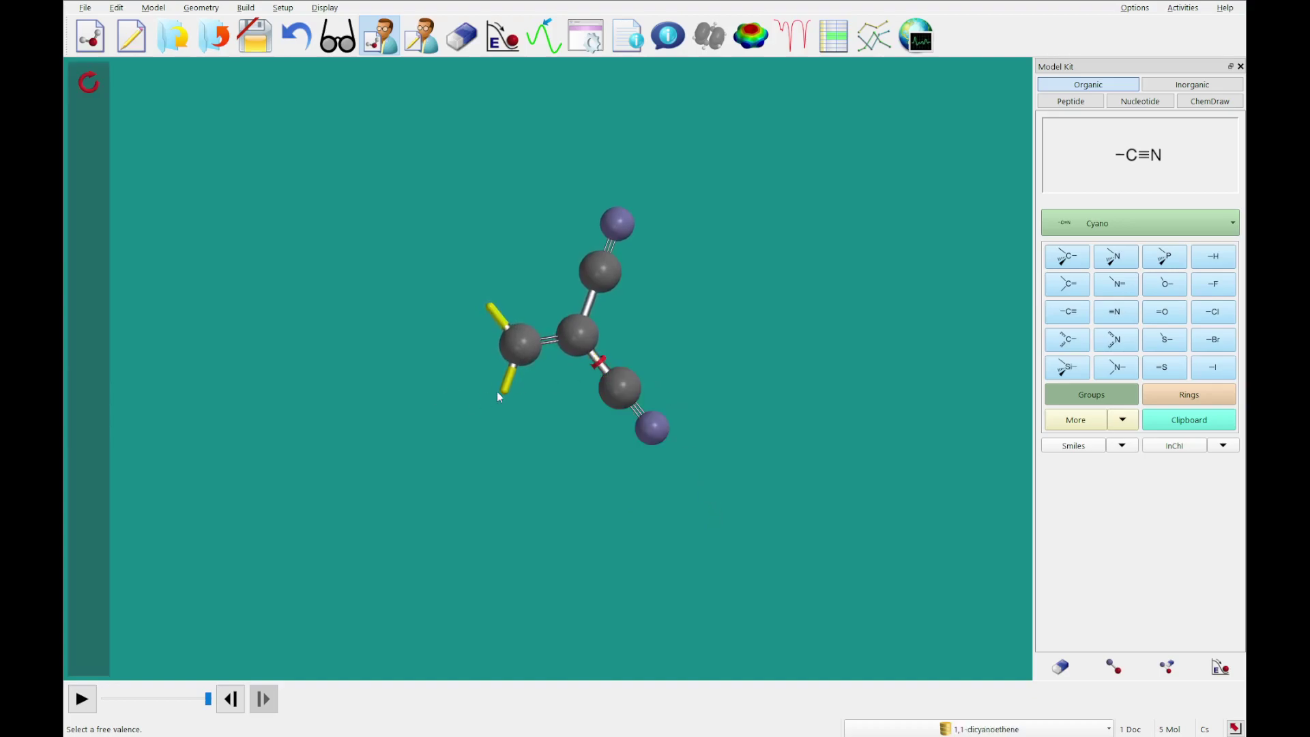
pyautogui.click(504, 386)
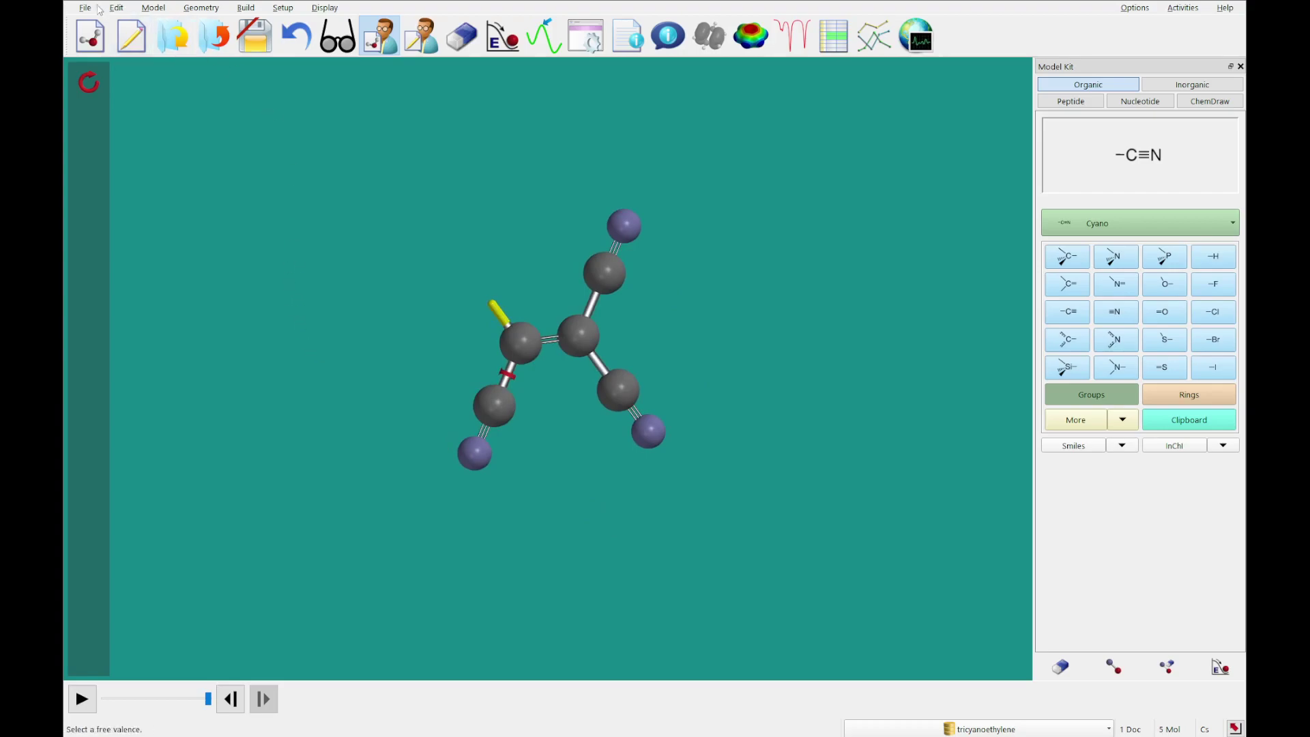
# Build tetracyanoethylene from pasted acrylonitrile with three more cyano groups
pyautogui.click(85, 8)
pyautogui.click(113, 64)
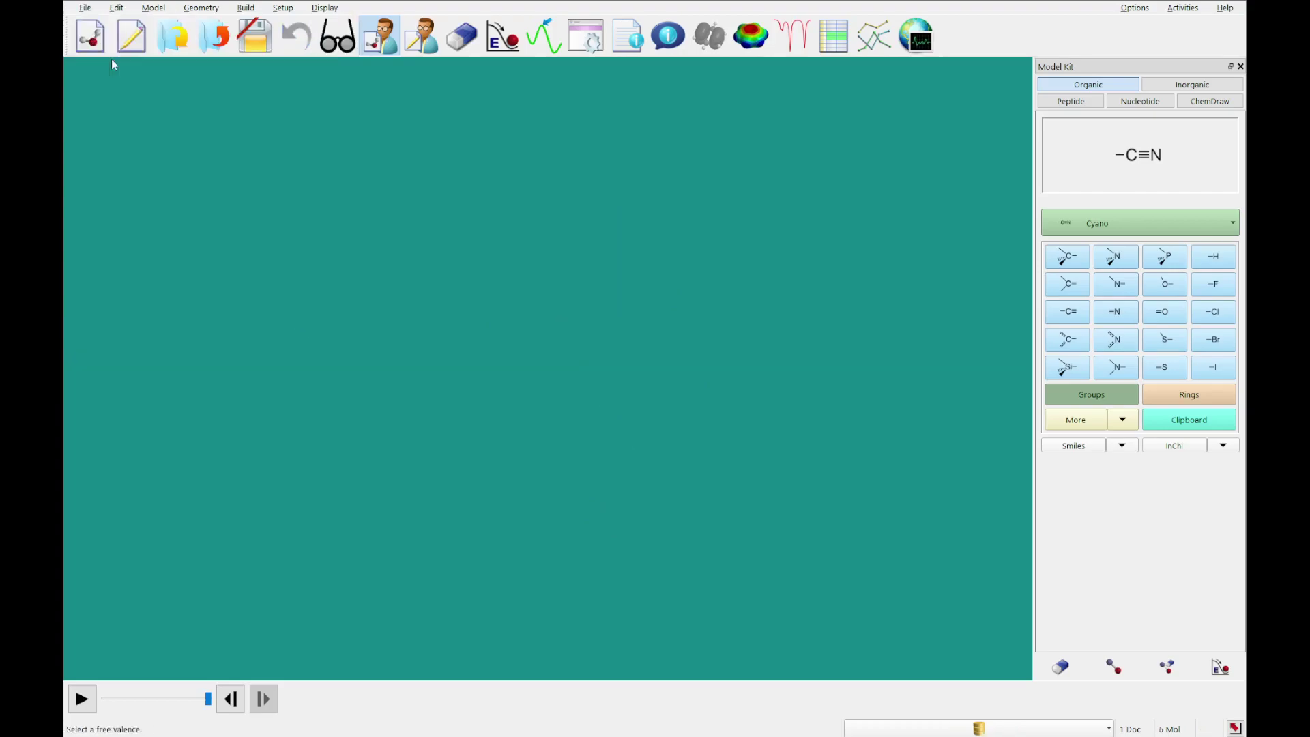
pyautogui.rightClick(534, 332)
pyautogui.click(553, 363)
pyautogui.click(477, 333)
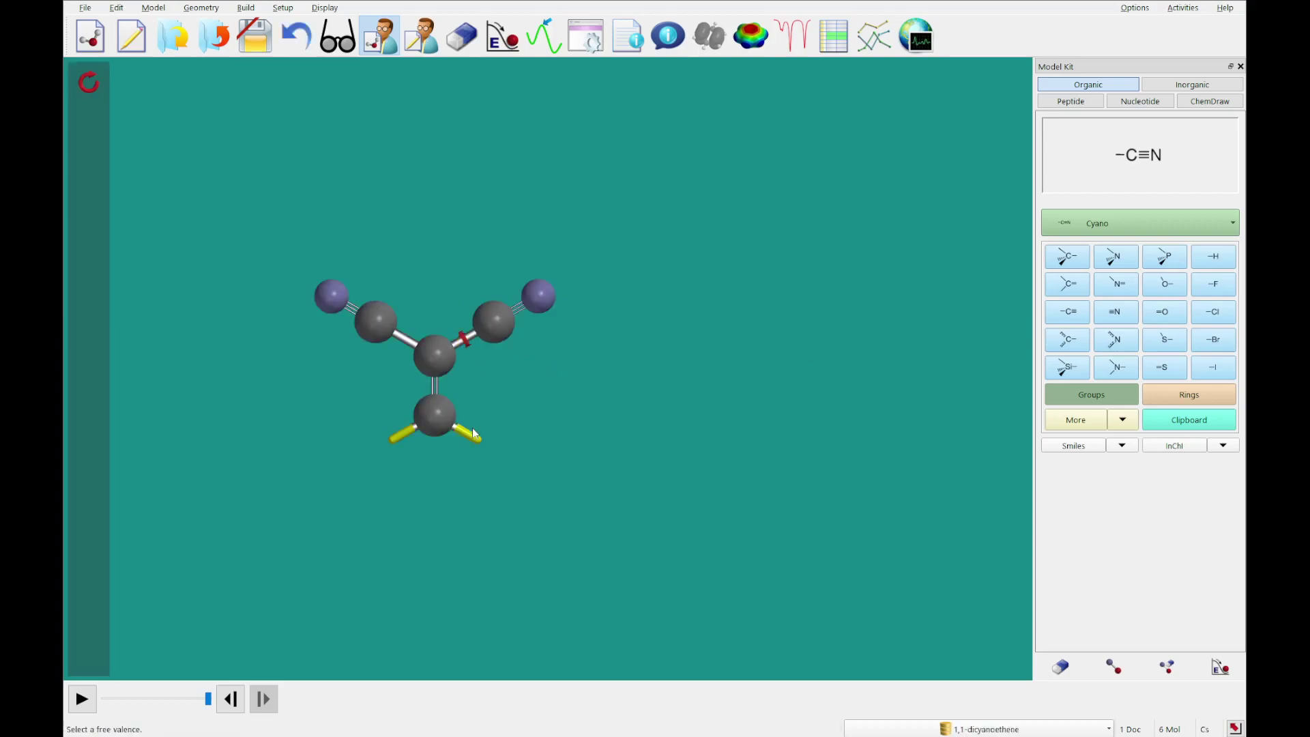
pyautogui.click(470, 436)
pyautogui.click(398, 437)
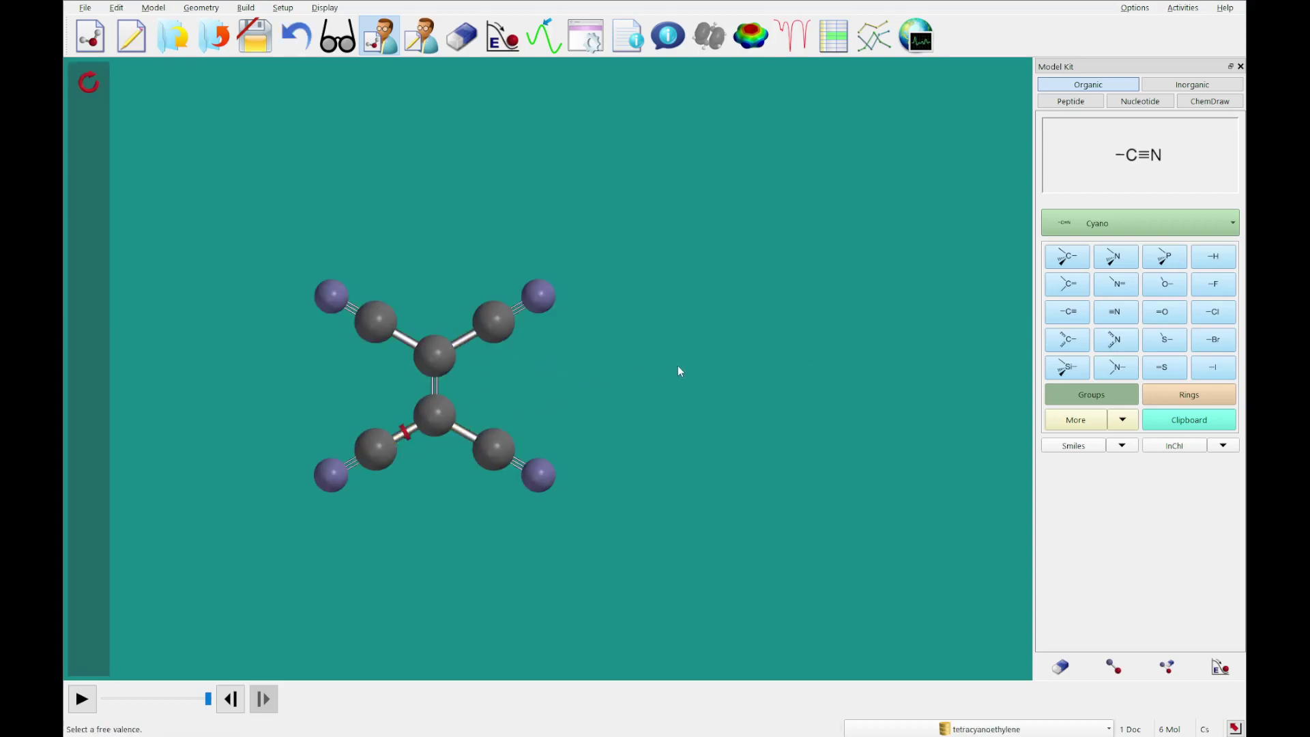
pyautogui.moveTo(677, 367); pyautogui.dragTo(549, 453)
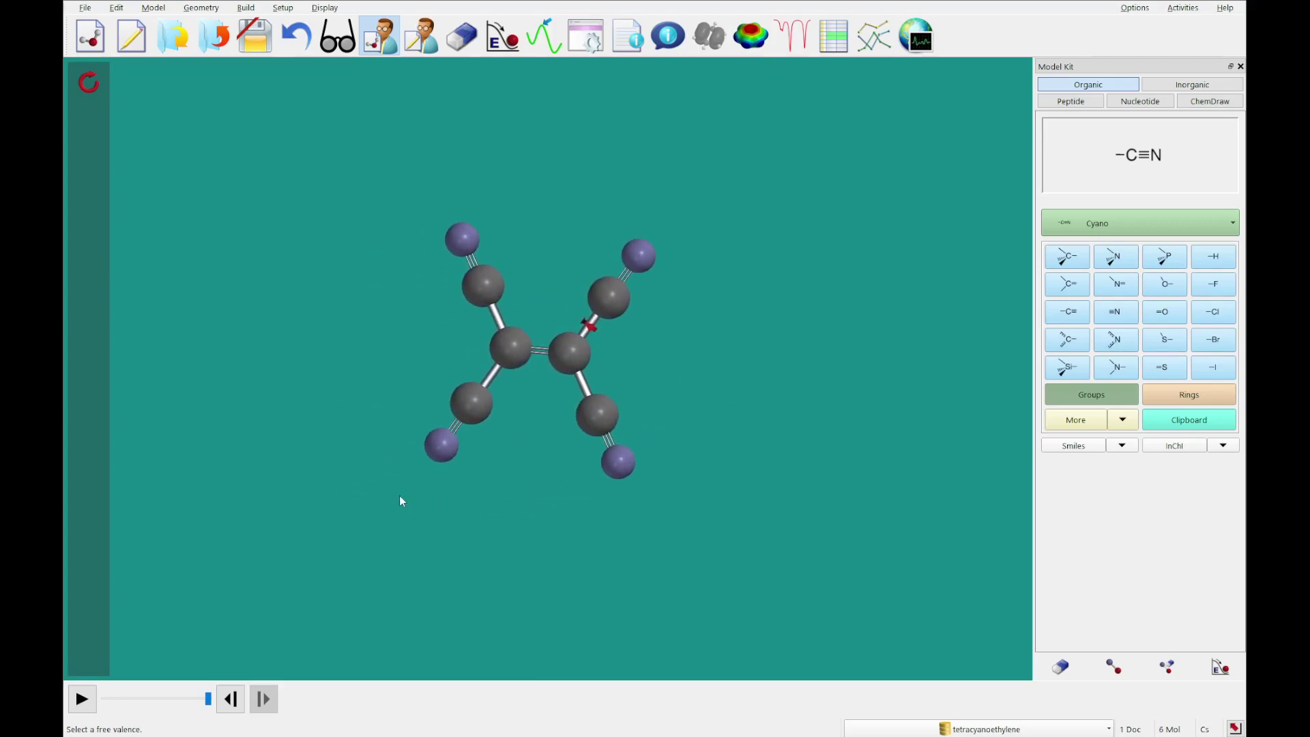
pyautogui.moveTo(480, 519)
pyautogui.mouseDown()
pyautogui.moveTo(480, 545)
pyautogui.moveTo(488, 532)
pyautogui.mouseUp()
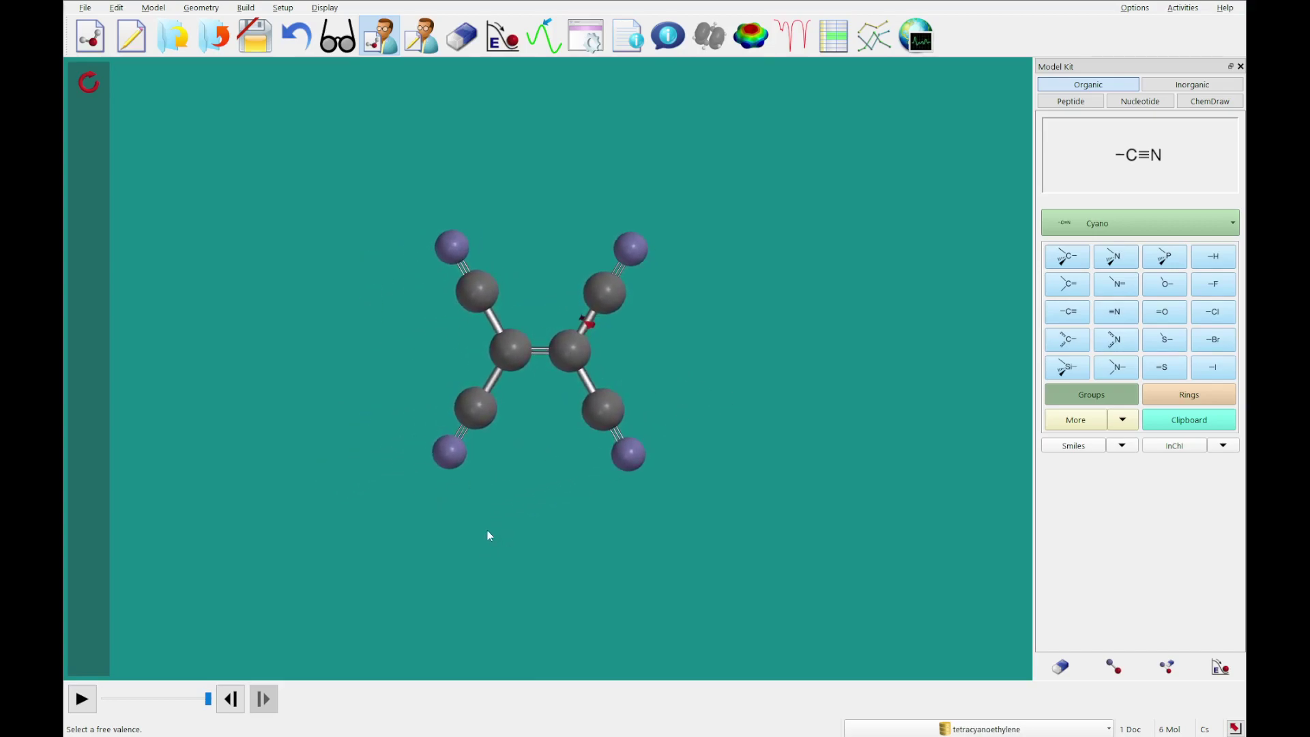
pyautogui.moveTo(582, 535); pyautogui.dragTo(463, 550, button='right')
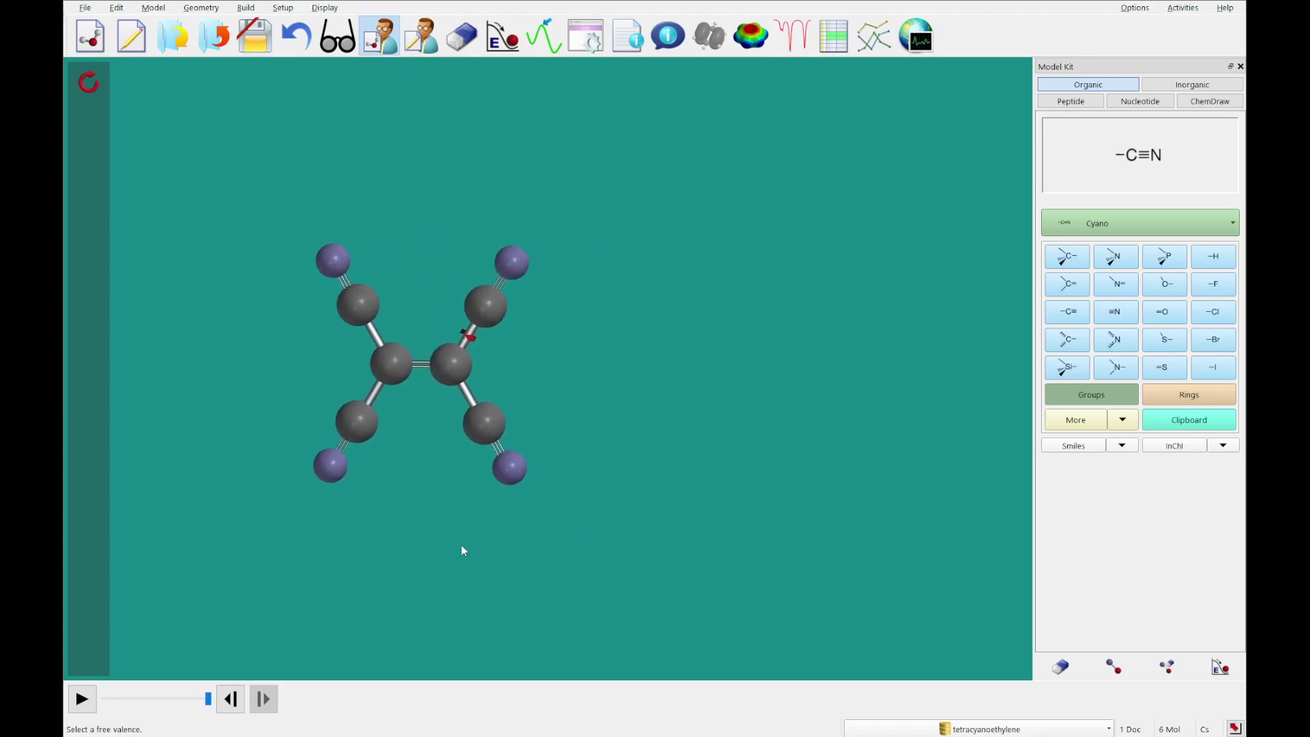
# Open the spreadsheet and replace all six molecules with their database entries
pyautogui.click(824, 50)
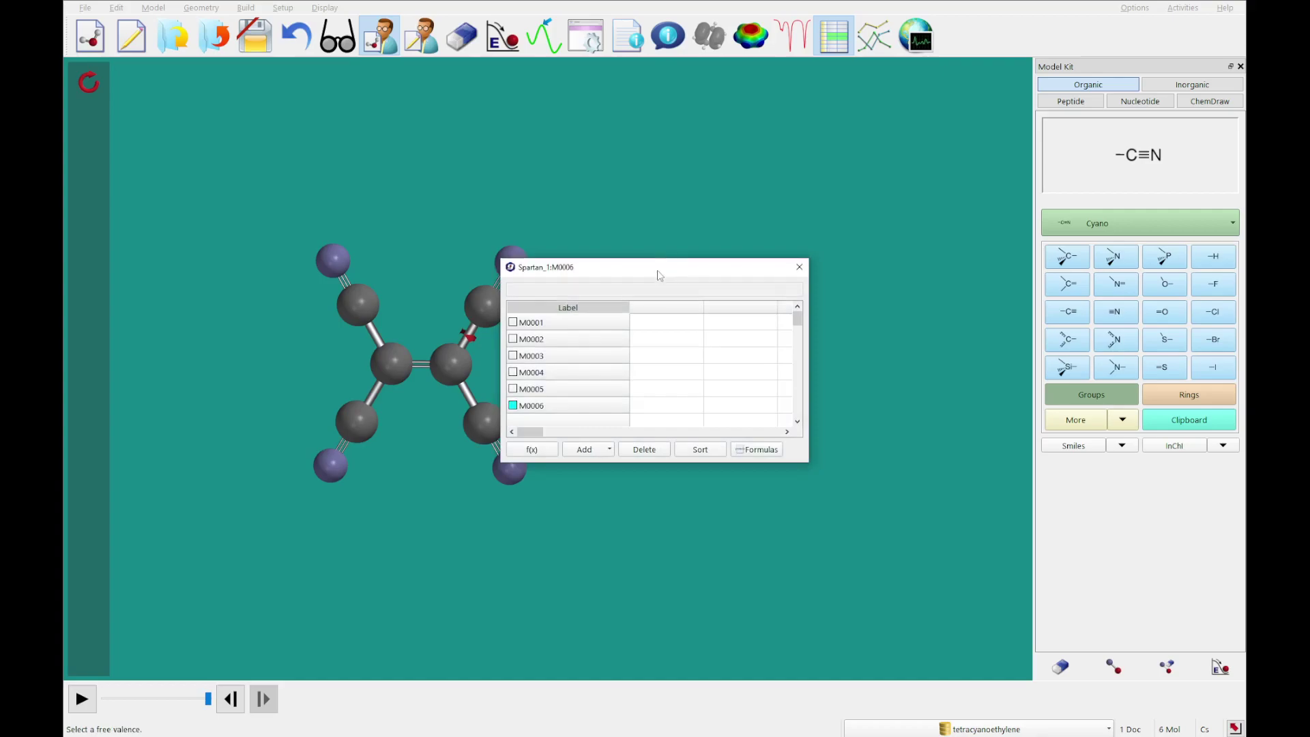
pyautogui.moveTo(659, 275); pyautogui.dragTo(768, 231)
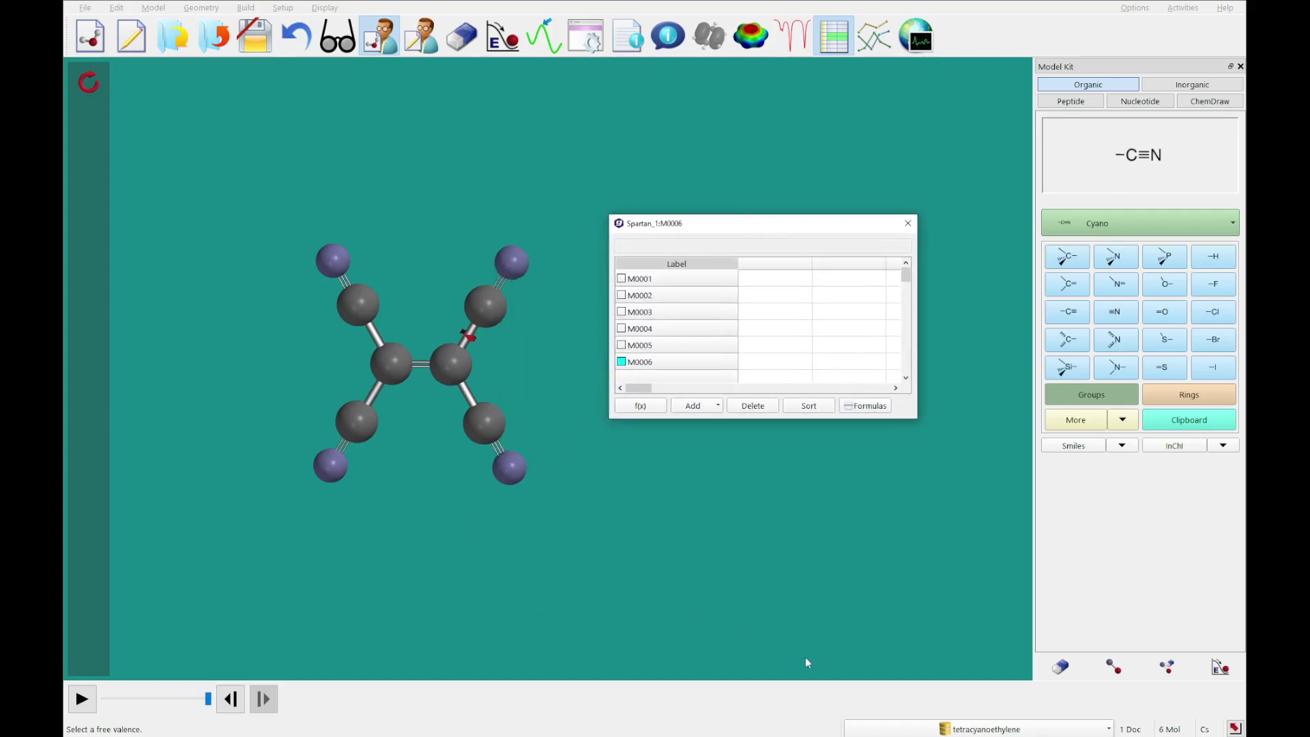
pyautogui.click(988, 730)
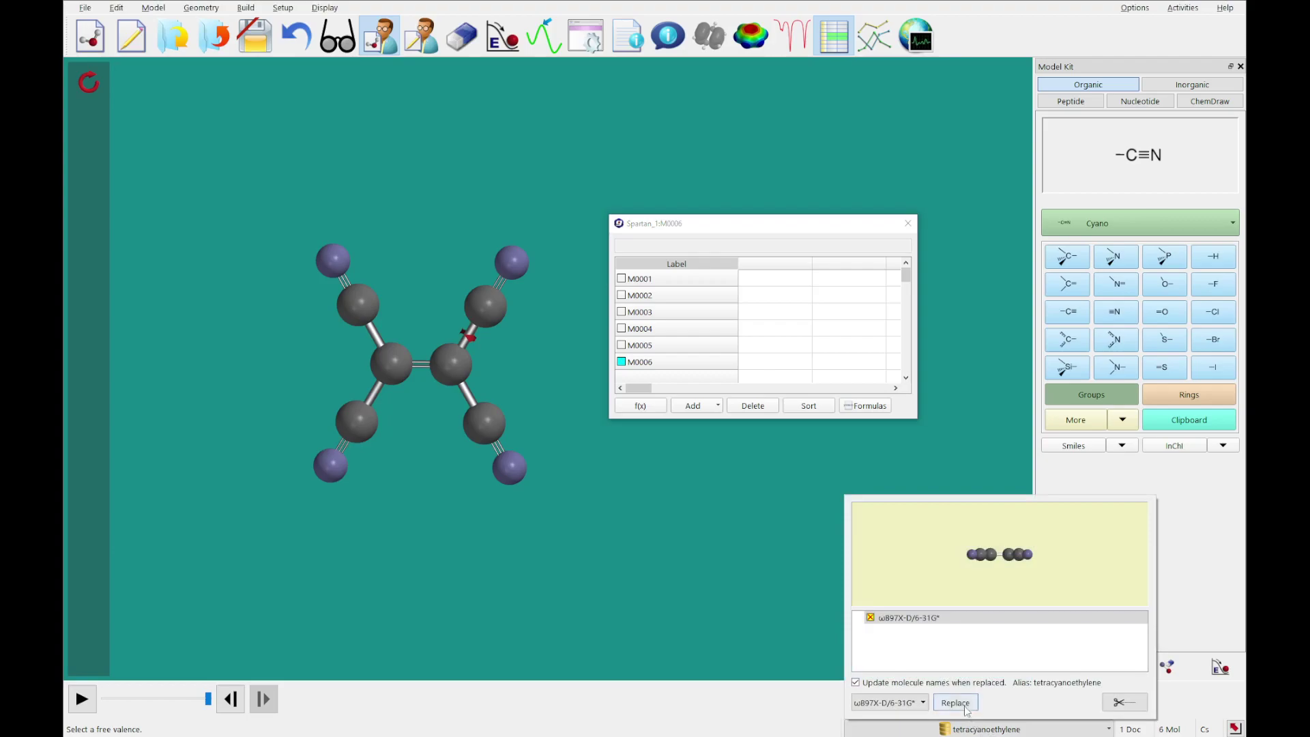
pyautogui.click(955, 703)
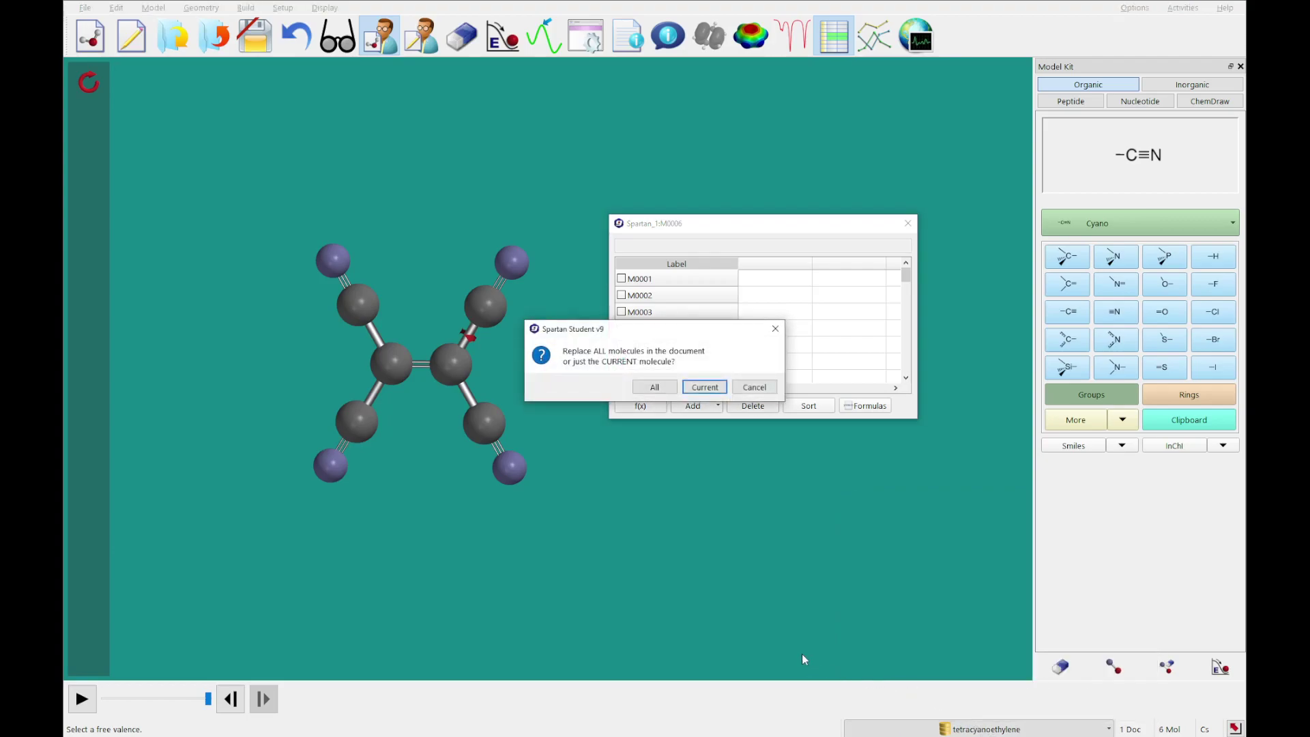
pyautogui.click(655, 388)
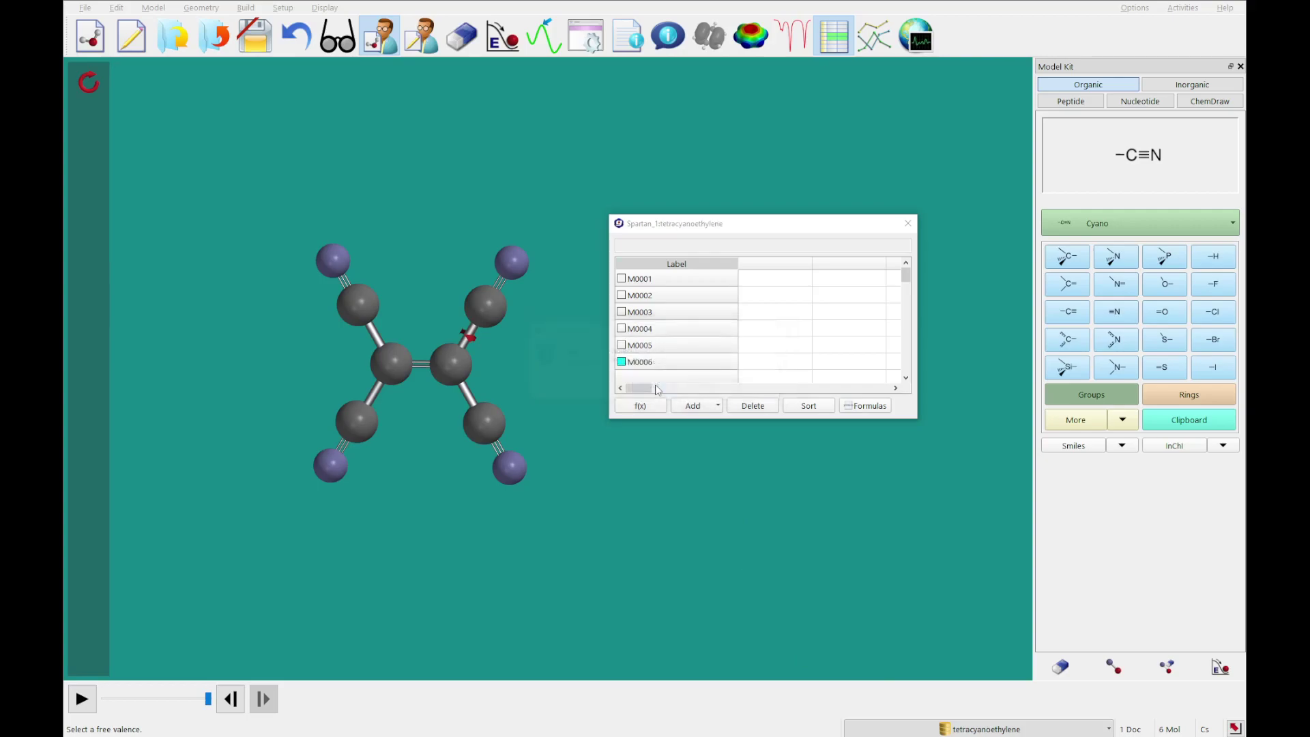
pyautogui.moveTo(526, 517); pyautogui.dragTo(524, 608)
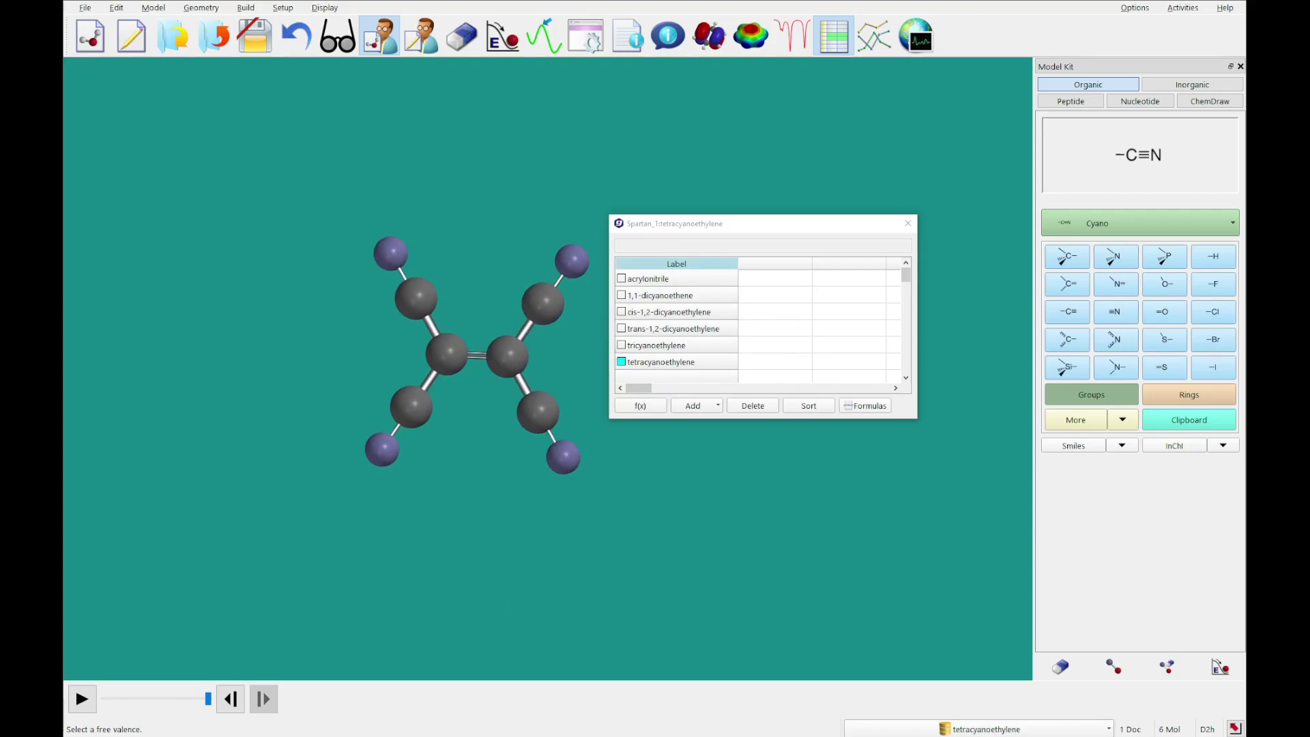
# Step through the molecules from tetracyanoethylene back to acrylonitrile and forward again
pyautogui.click(223, 708)
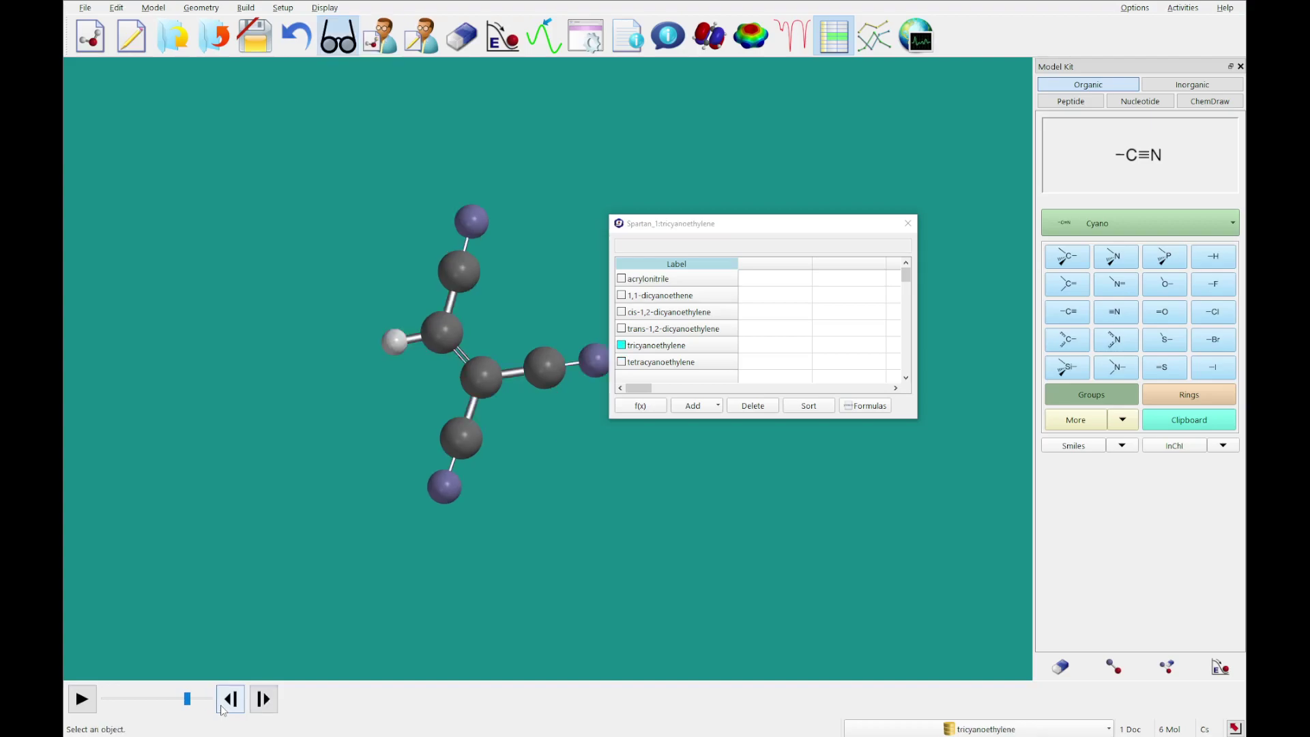
pyautogui.click(222, 710)
pyautogui.click(222, 710)
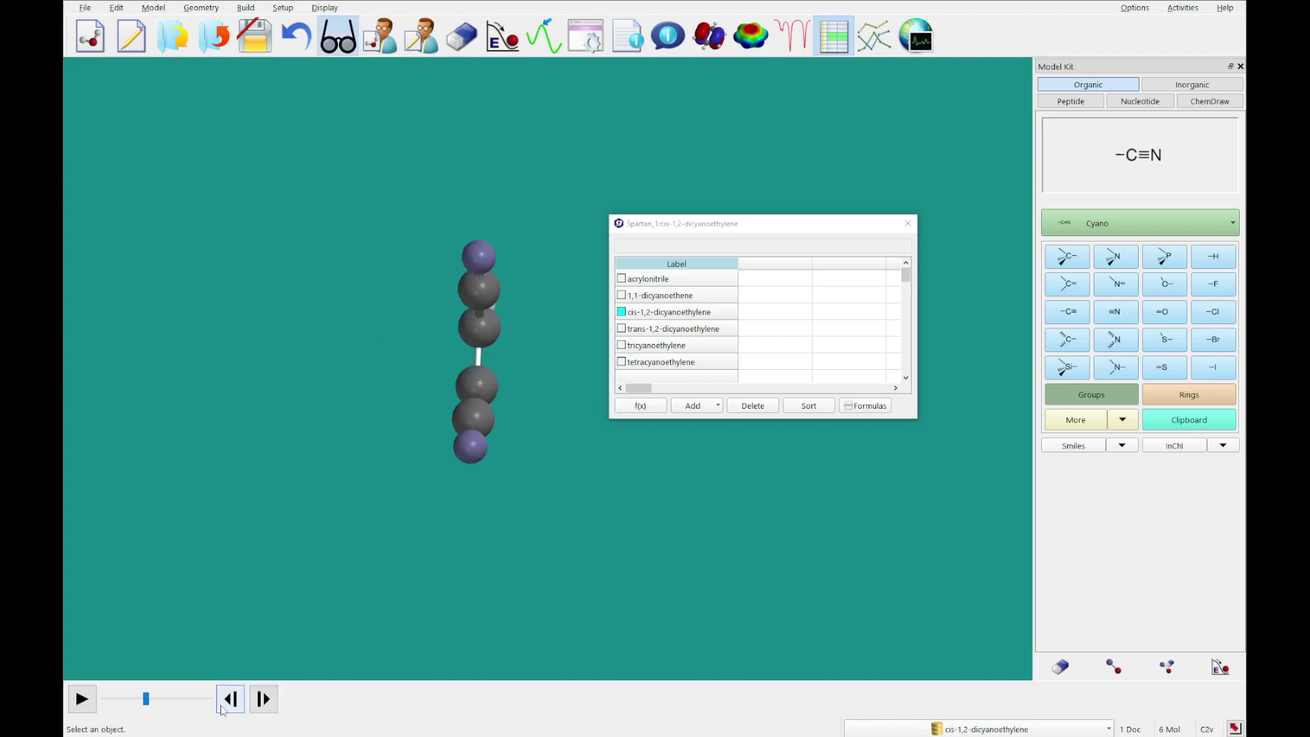
pyautogui.click(231, 698)
pyautogui.click(231, 699)
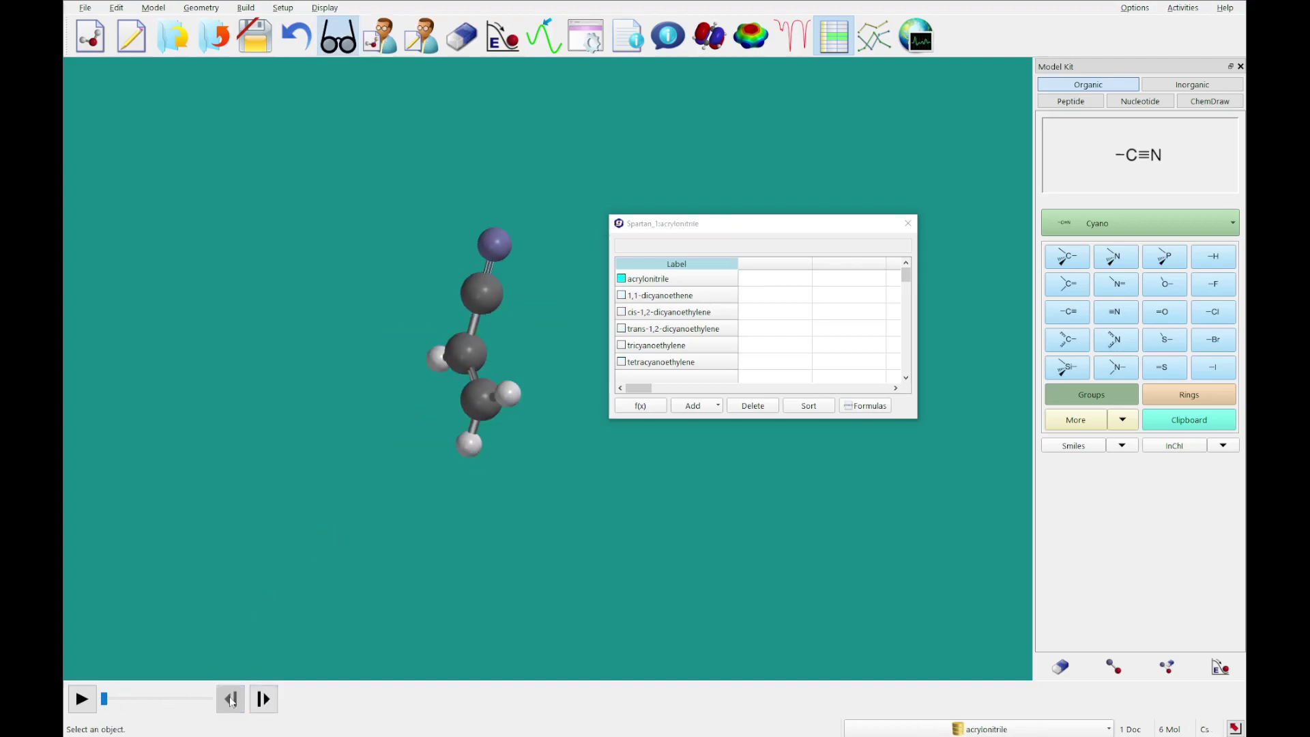
pyautogui.moveTo(342, 563); pyautogui.dragTo(393, 544)
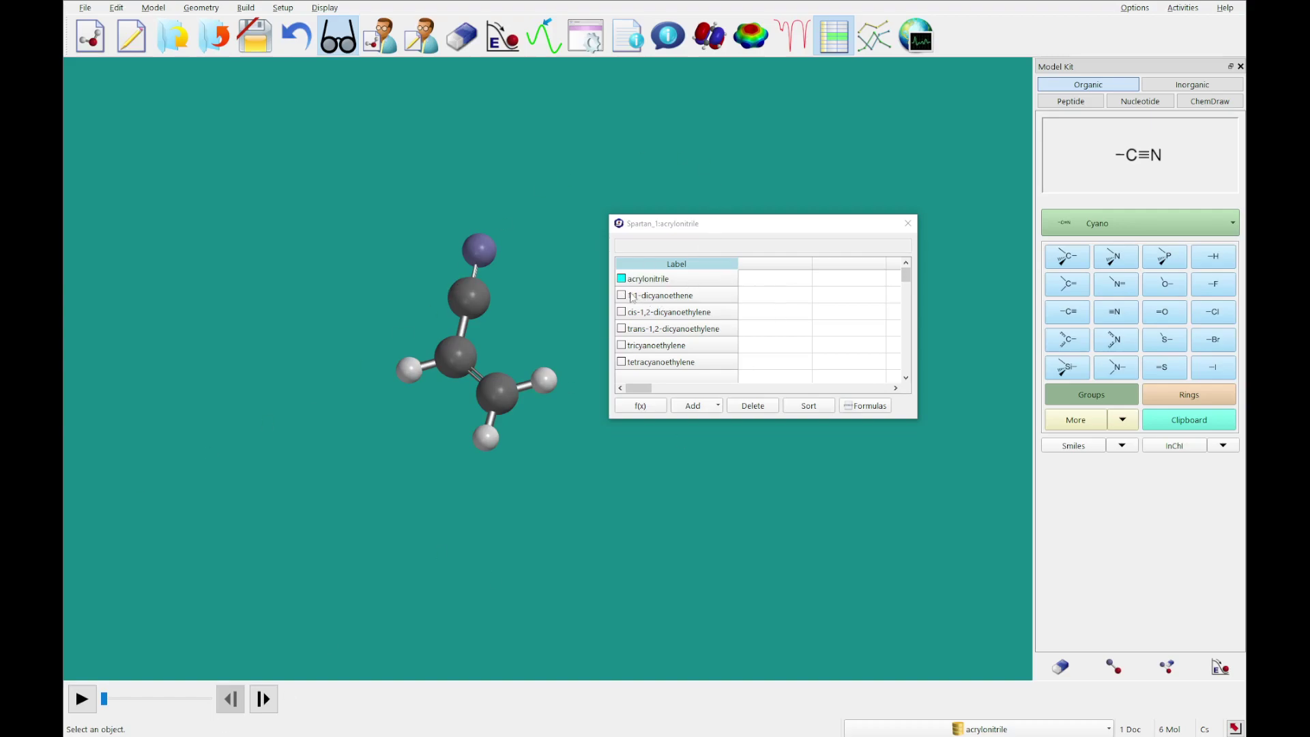
pyautogui.click(256, 696)
pyautogui.click(257, 696)
pyautogui.click(257, 696)
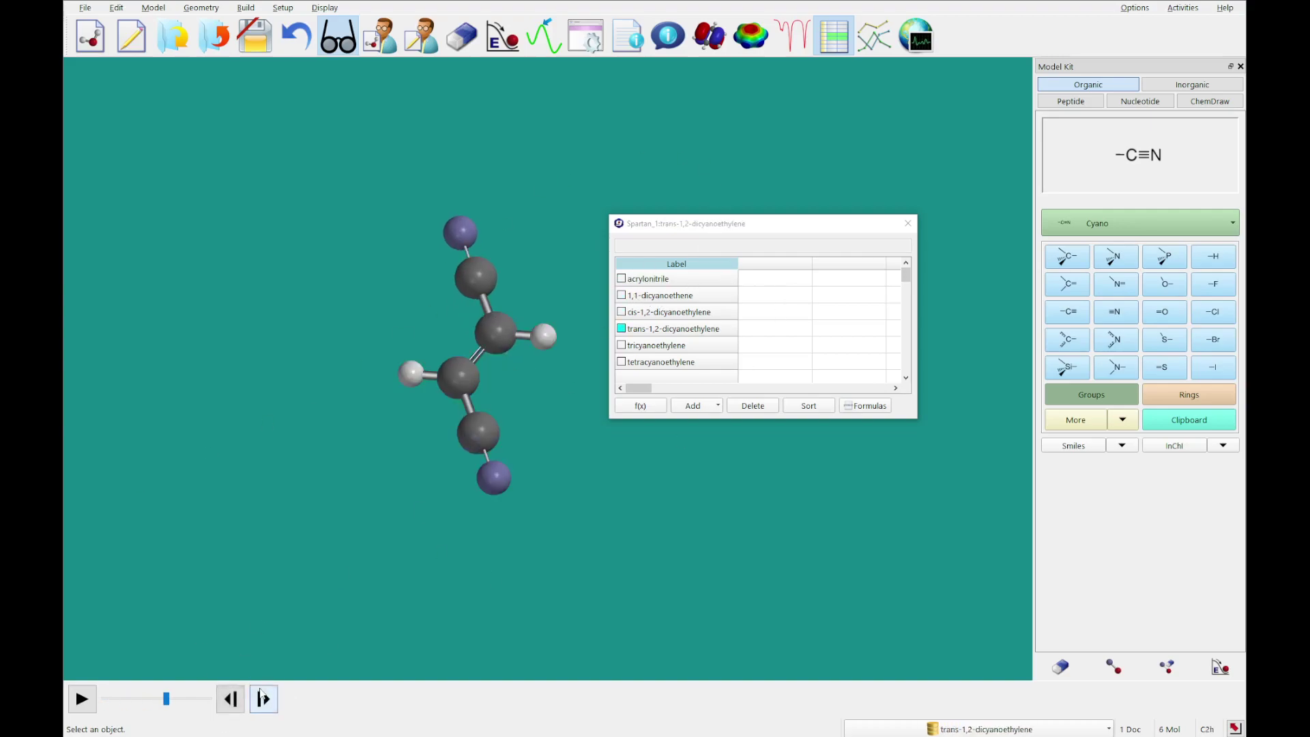
pyautogui.click(229, 701)
pyautogui.click(230, 702)
pyautogui.click(229, 702)
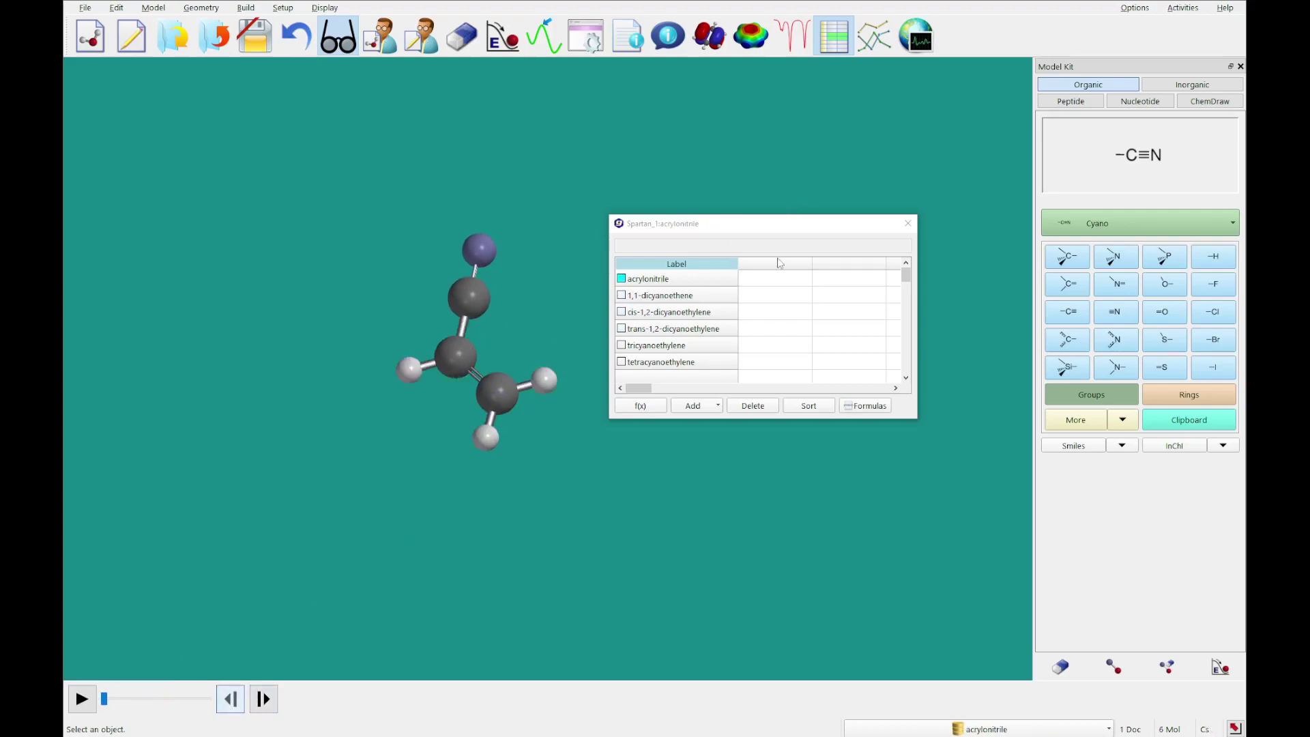
pyautogui.click(778, 264)
# Name a new spreadsheet column Log(rate)
pyautogui.doubleClick(778, 264)
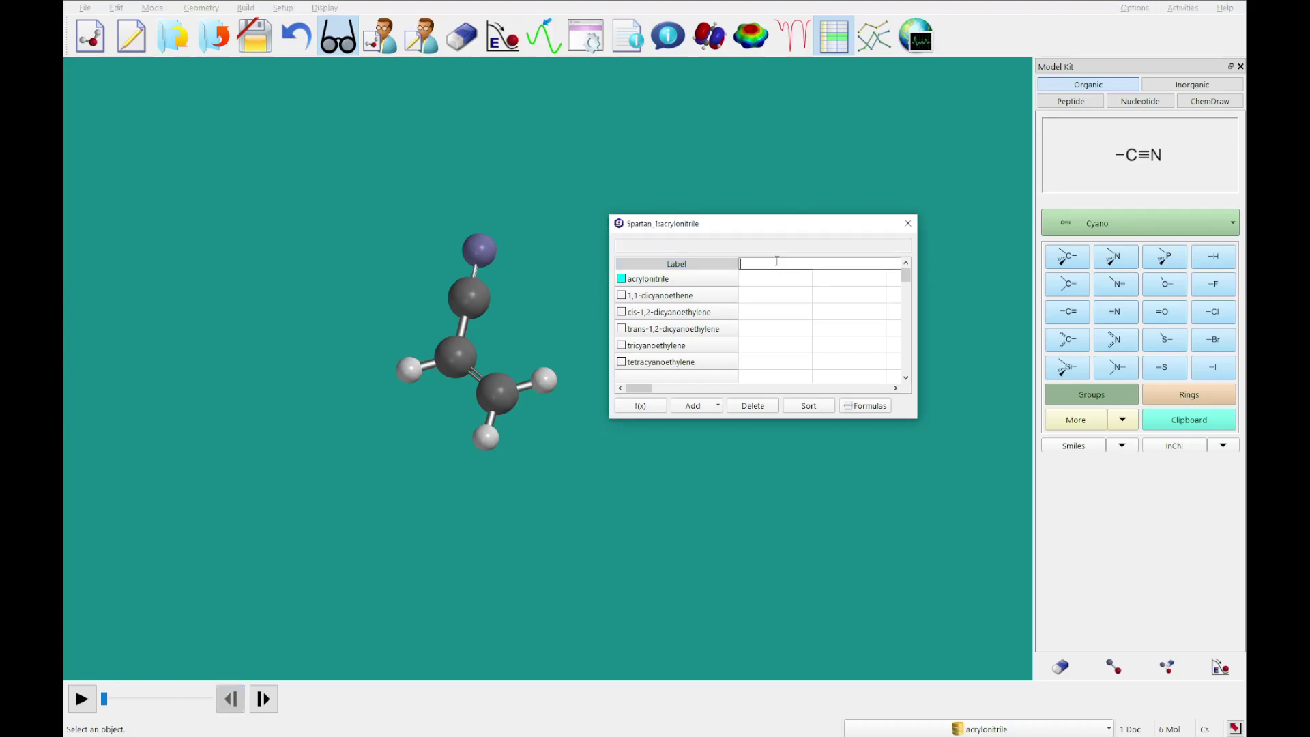
pyautogui.write('Log(rate)=')
pyautogui.click(768, 284)
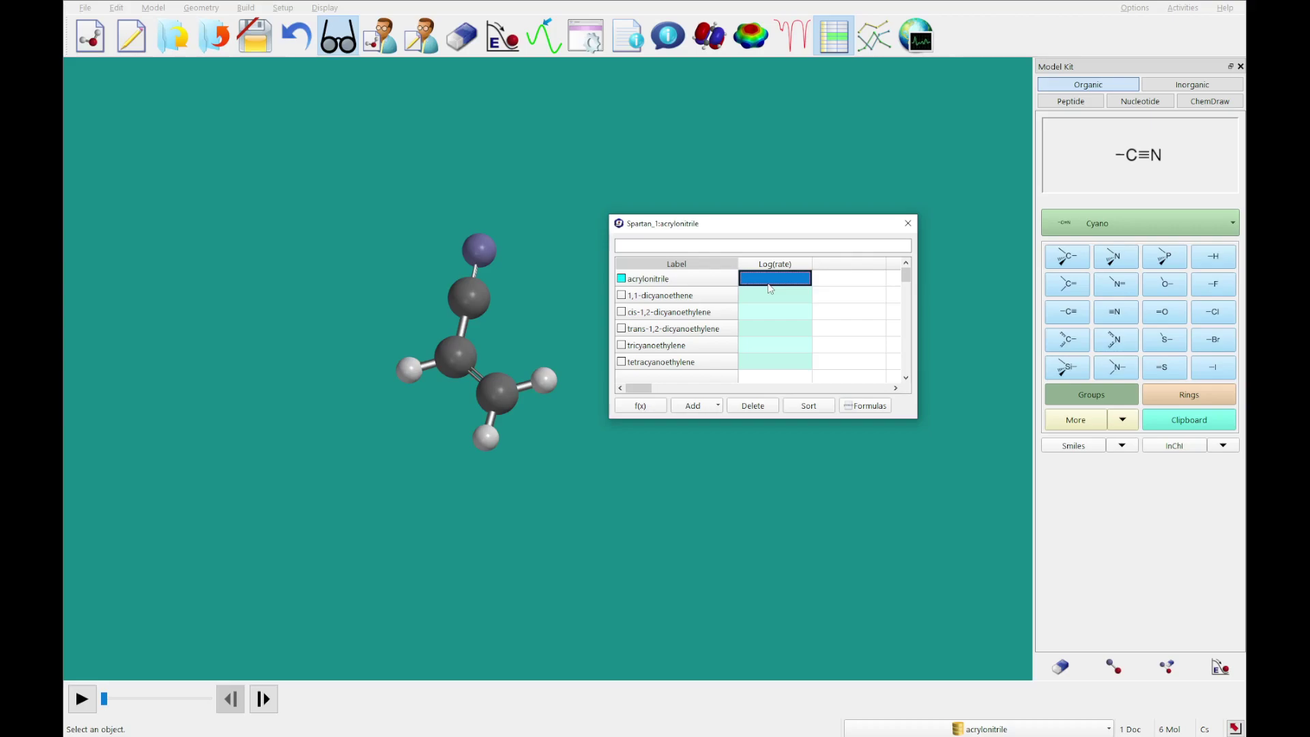
# Enter Log(rate) values 0, 4.64, 1.94, 1.89, 5.66 and 7.61 for the six molecules
pyautogui.click(769, 283)
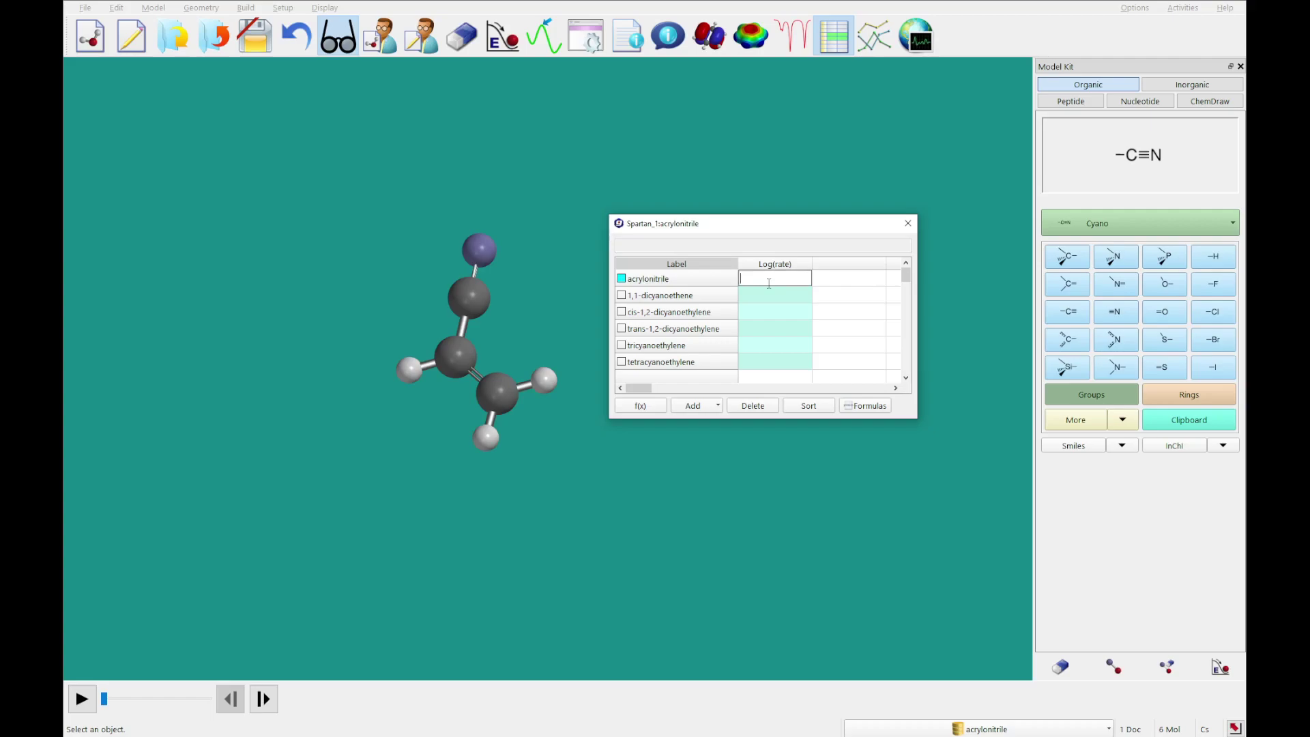
pyautogui.write('0')
pyautogui.click(765, 294)
pyautogui.write('4.64')
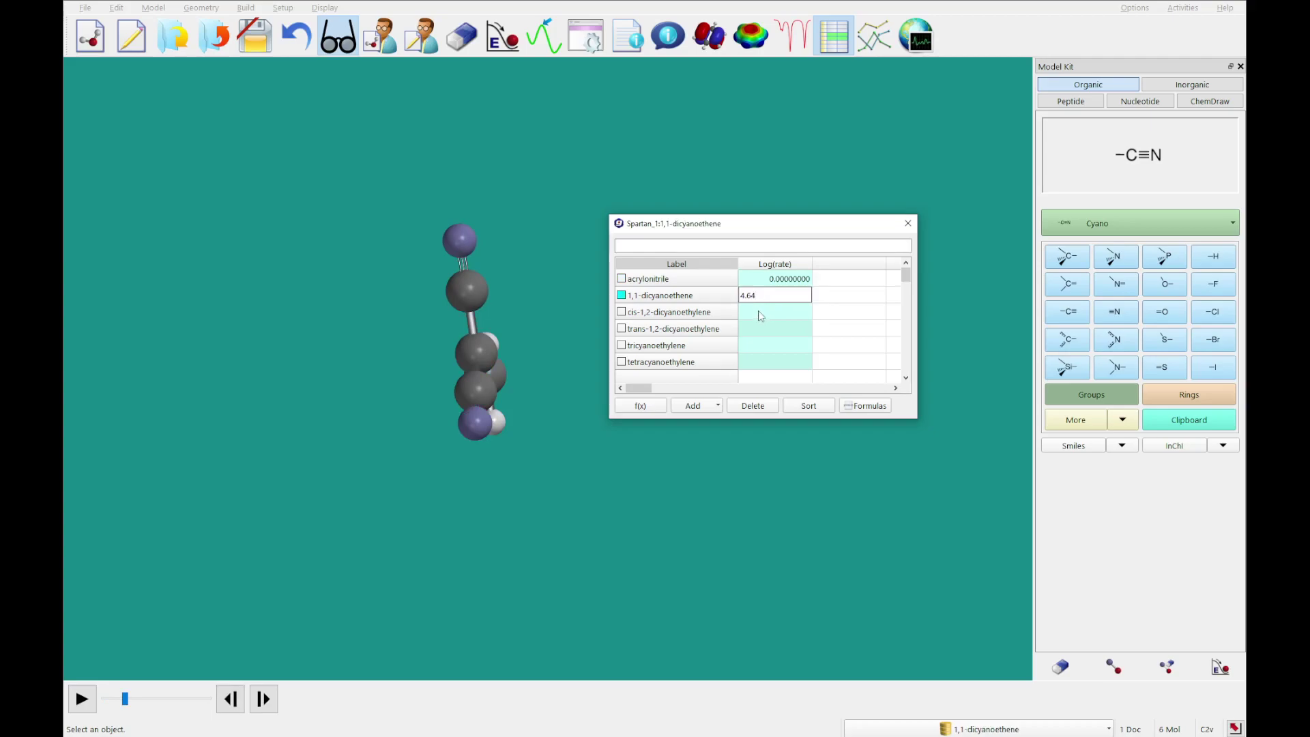
pyautogui.click(760, 311)
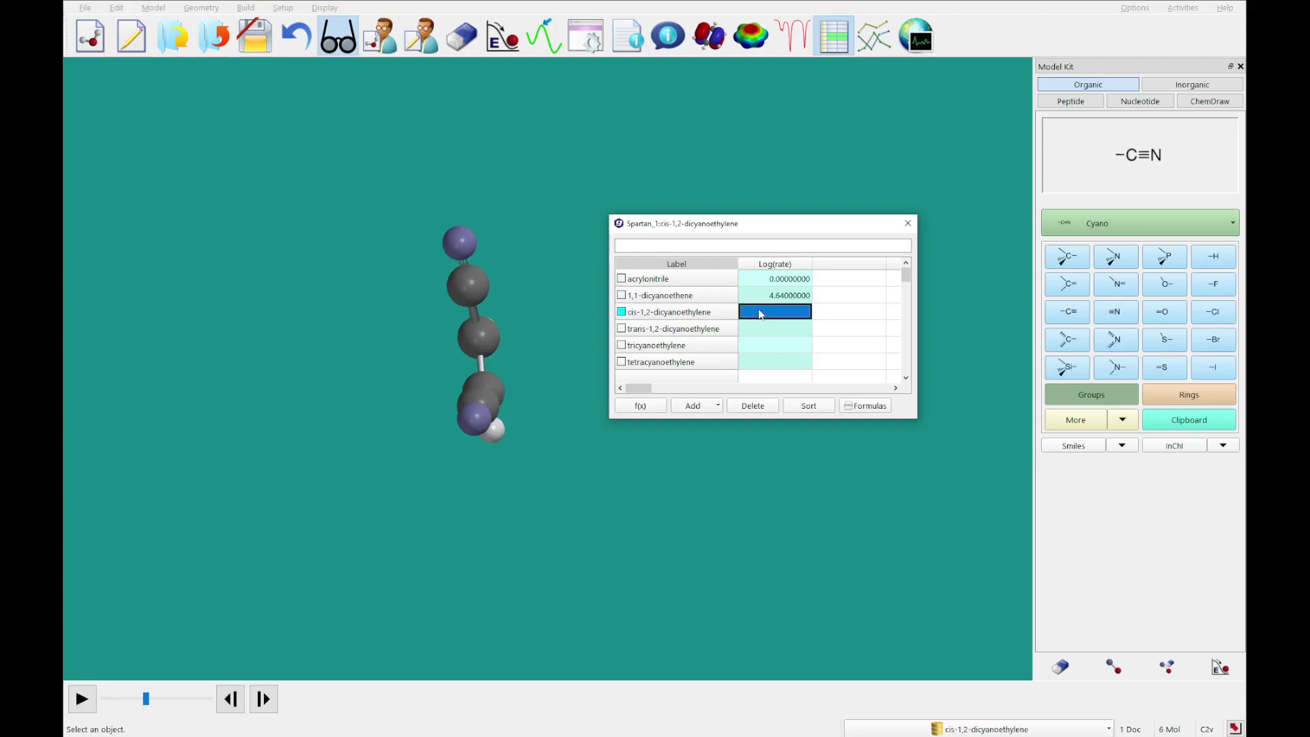
pyautogui.write('1.94')
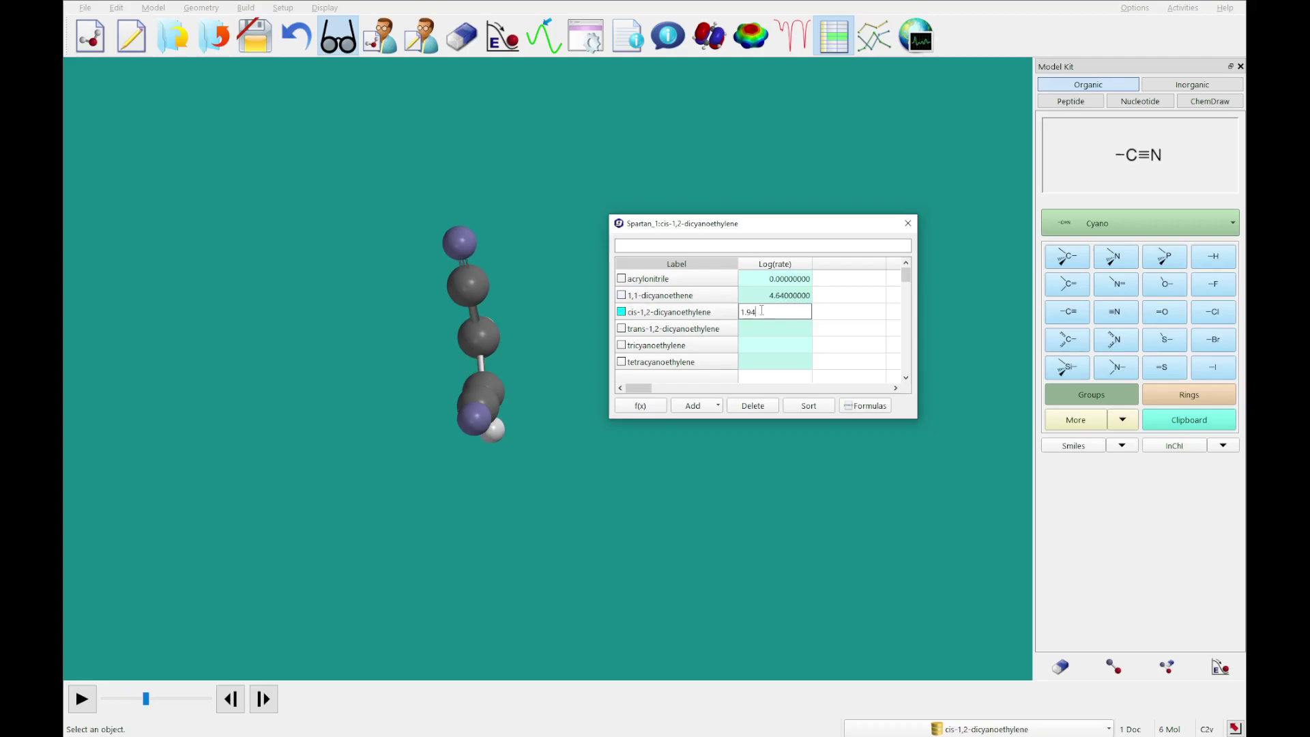
pyautogui.click(764, 329)
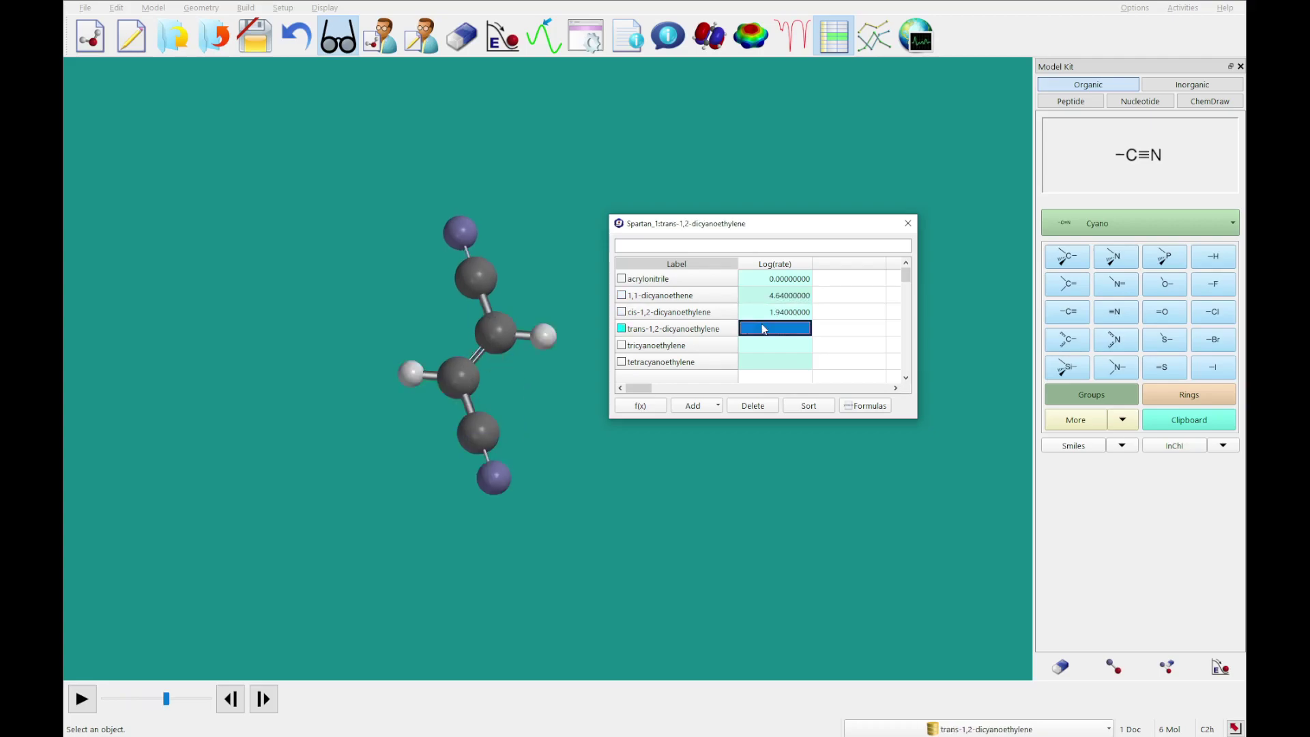
pyautogui.write('7')
pyautogui.write('1.89')
pyautogui.click(774, 346)
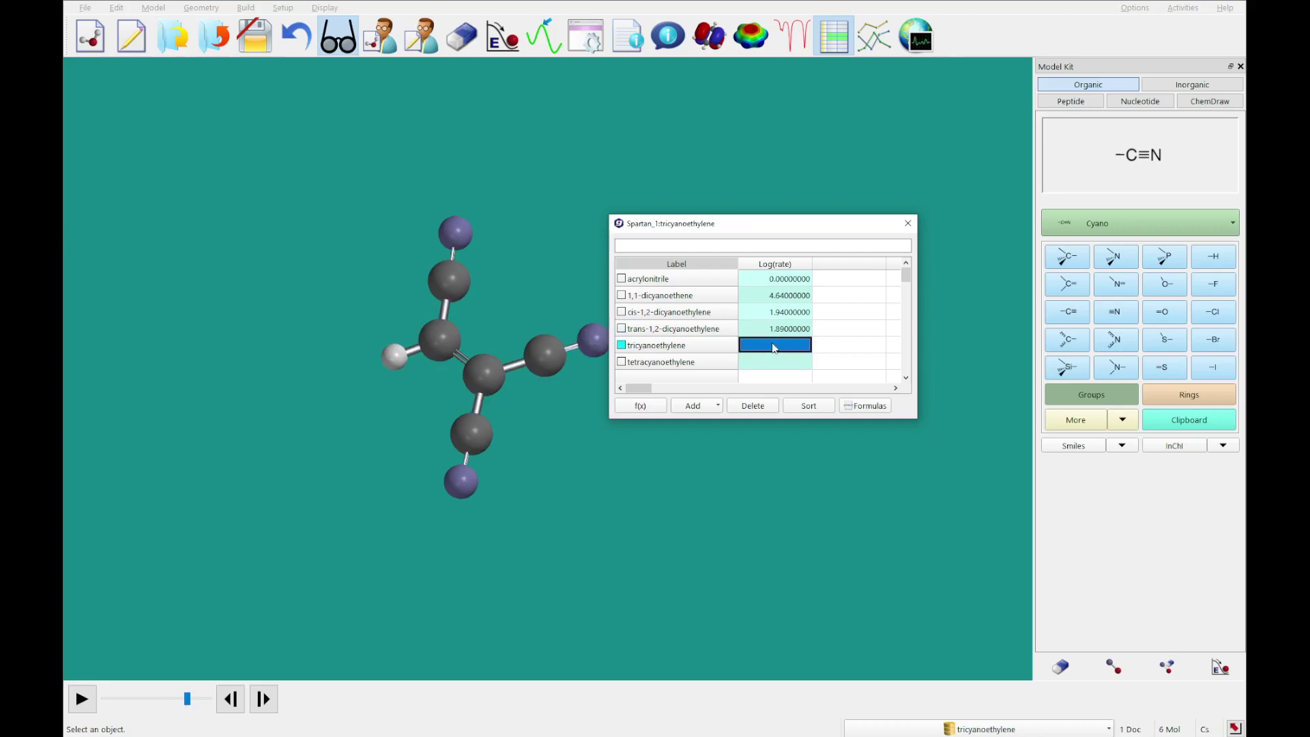
pyautogui.write('5.66')
pyautogui.click(774, 358)
pyautogui.write('7.61')
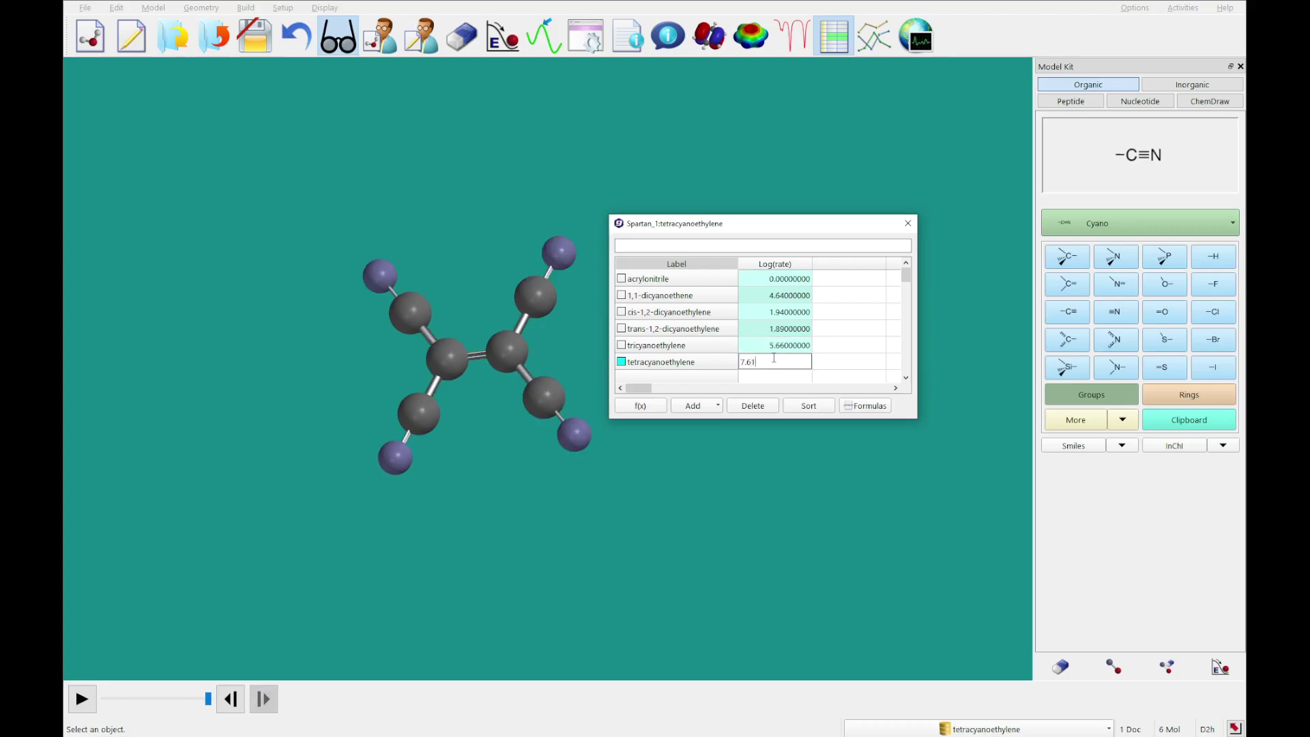
pyautogui.press('Return')
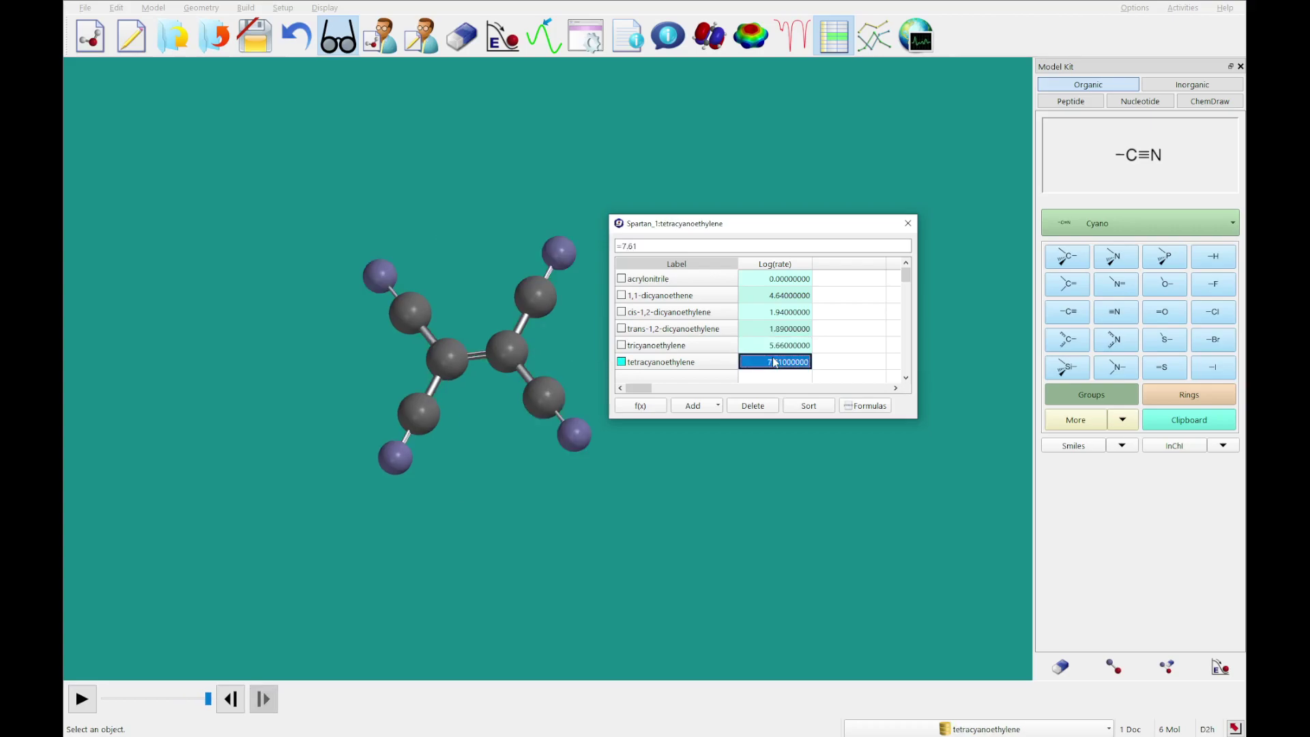
# Add an E LUMO (eV) column to the spreadsheet
pyautogui.click(706, 410)
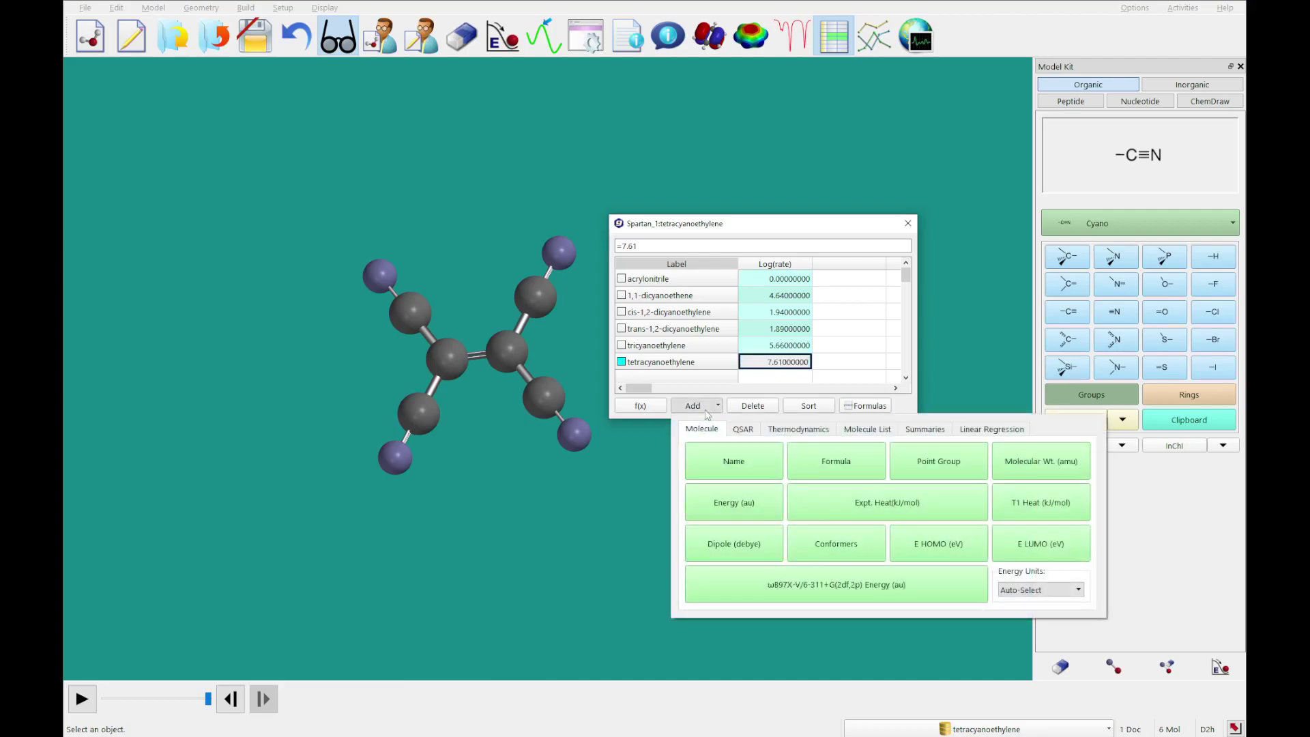
pyautogui.click(1025, 544)
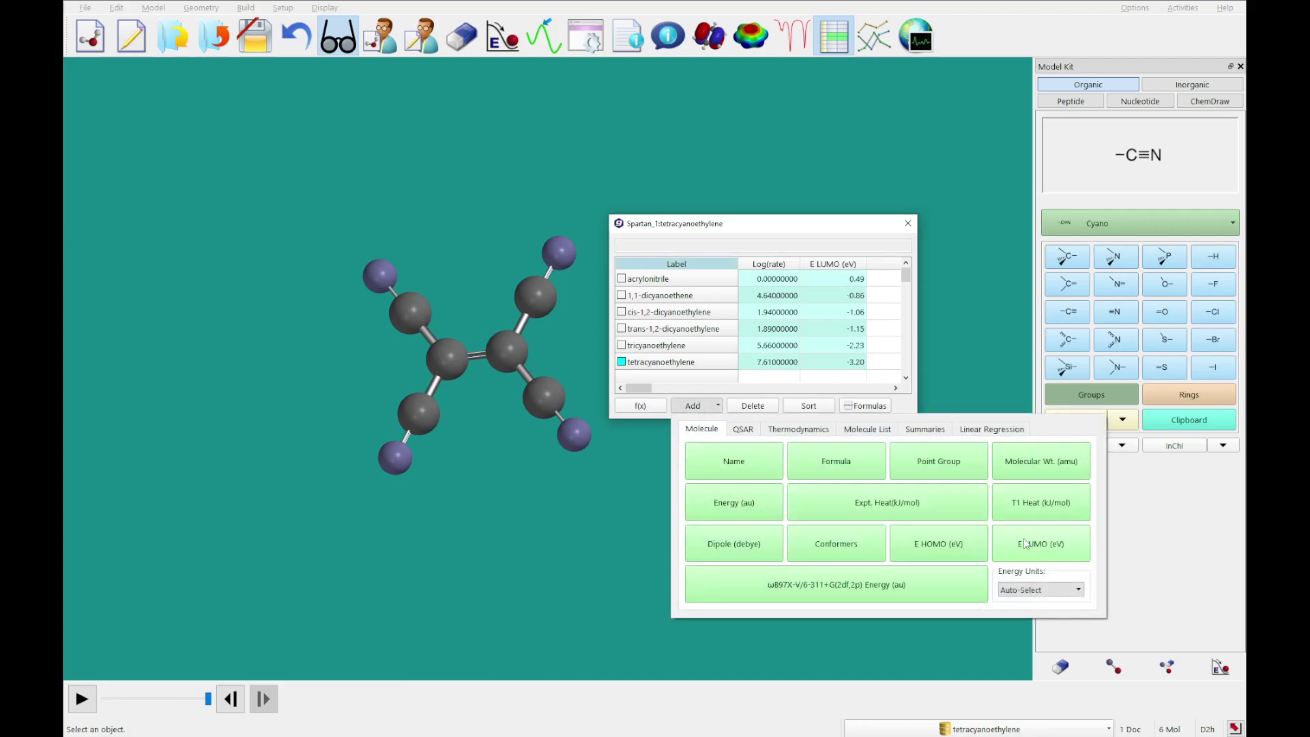
pyautogui.click(984, 361)
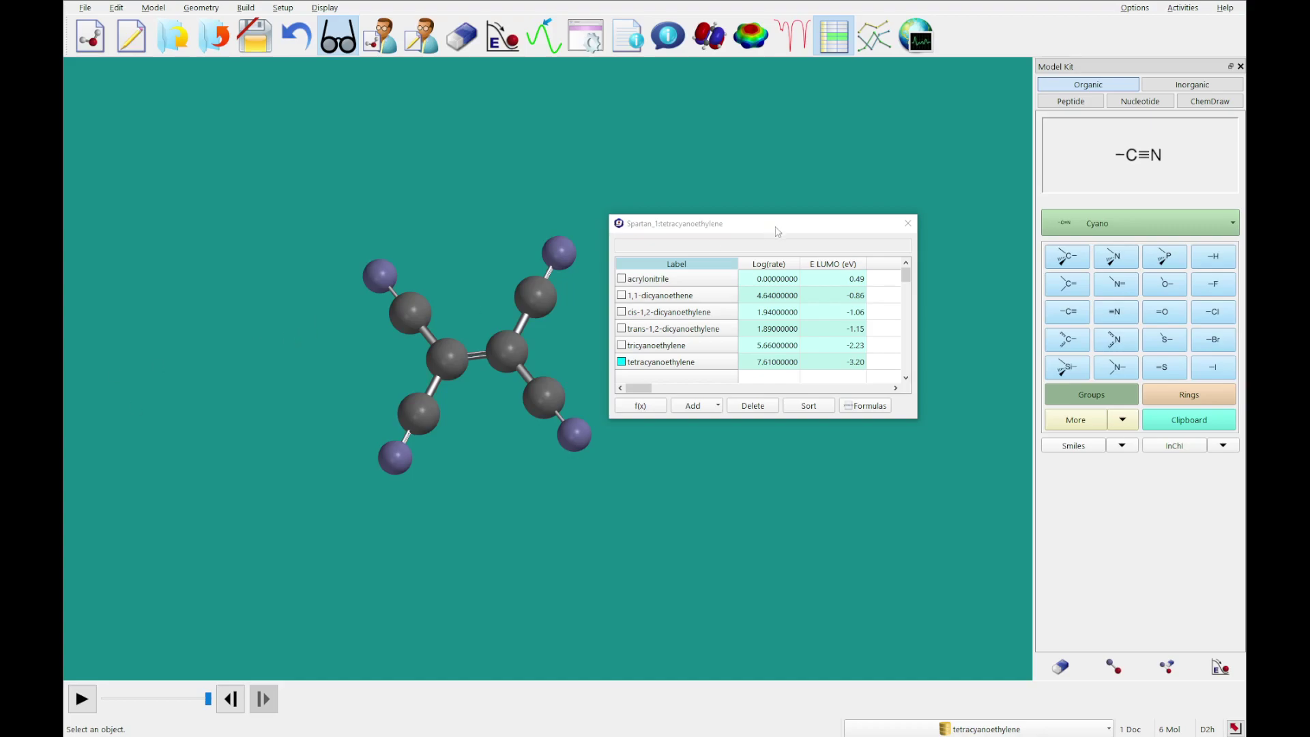
# Close the spreadsheet and the model-building tools
pyautogui.click(908, 223)
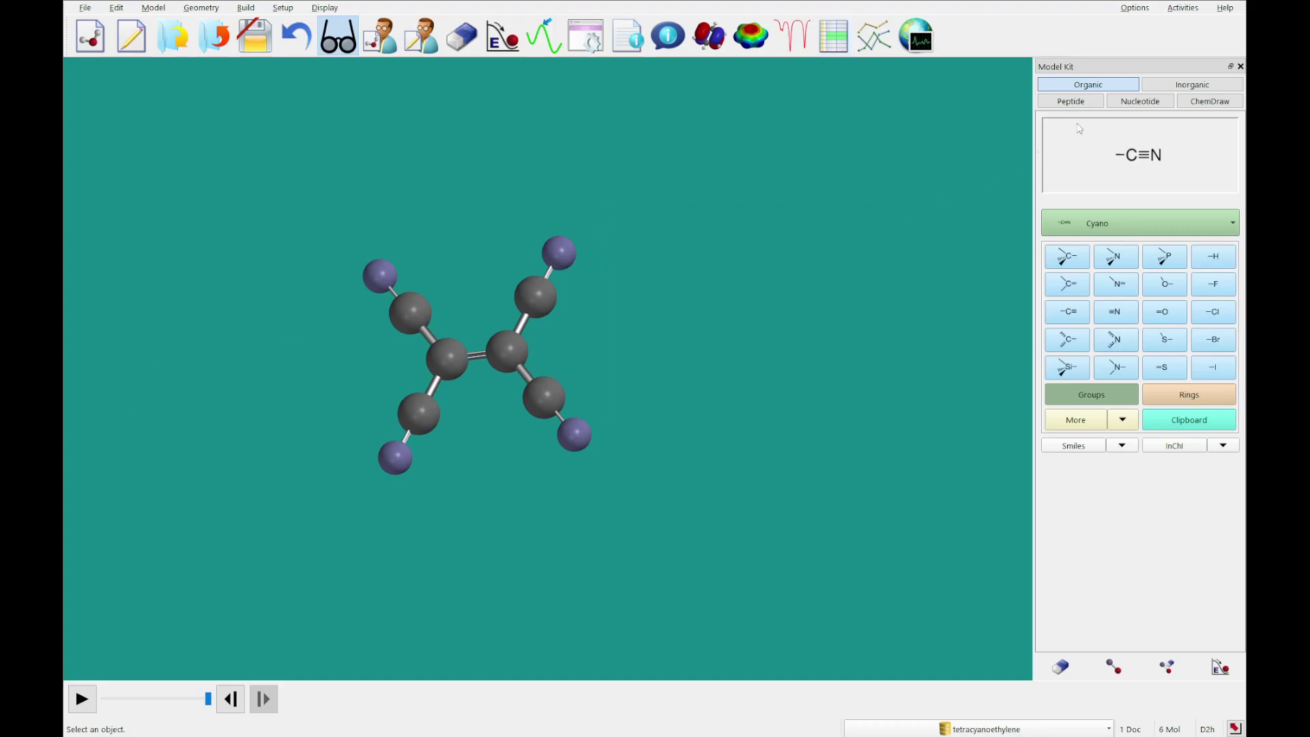
pyautogui.click(1240, 66)
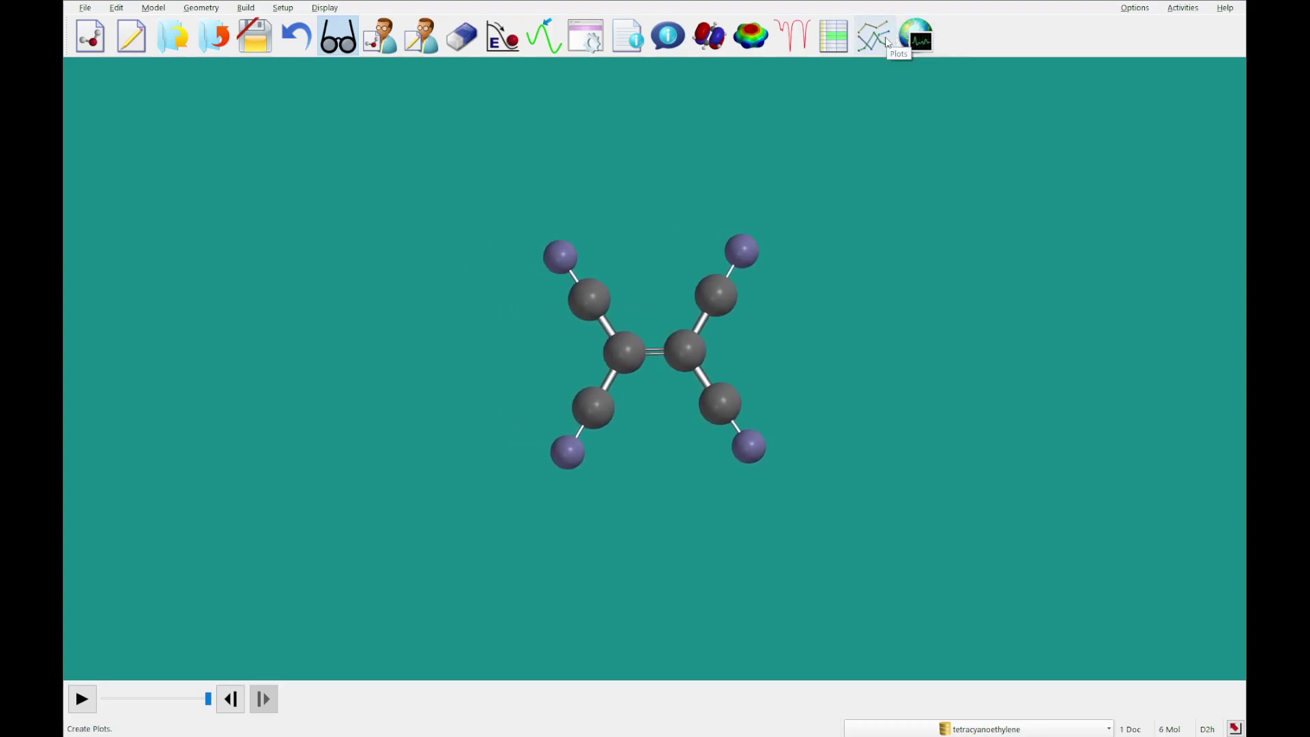
pyautogui.click(325, 7)
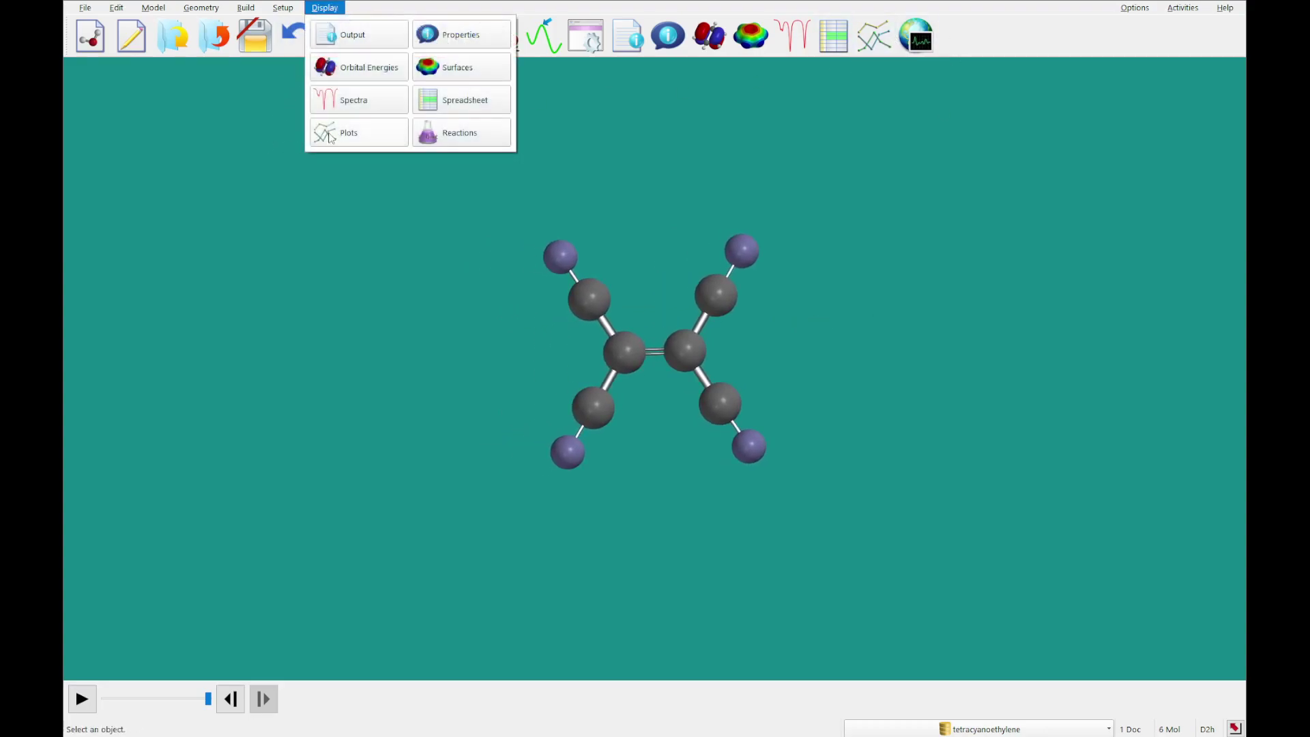
# Create a scatter plot with Log(rate) on x and E LUMO (eV) on y
pyautogui.click(349, 133)
pyautogui.click(974, 111)
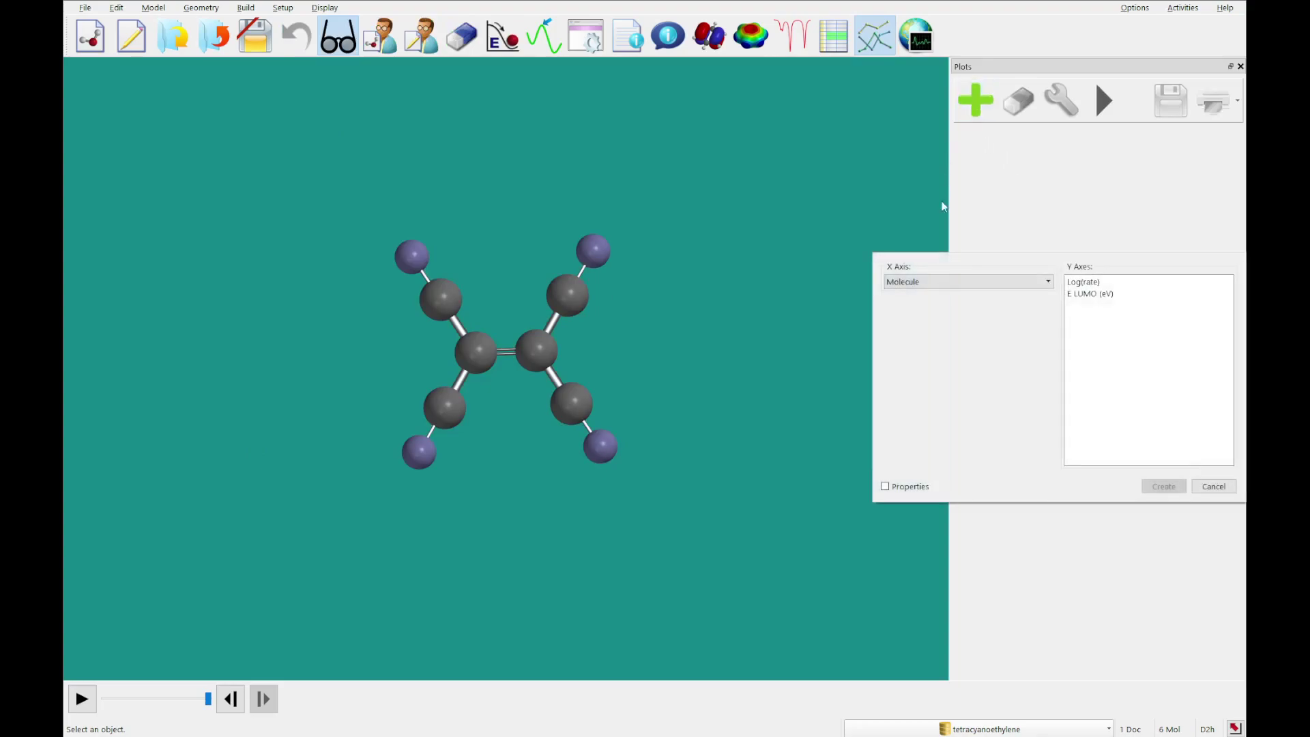
pyautogui.click(917, 282)
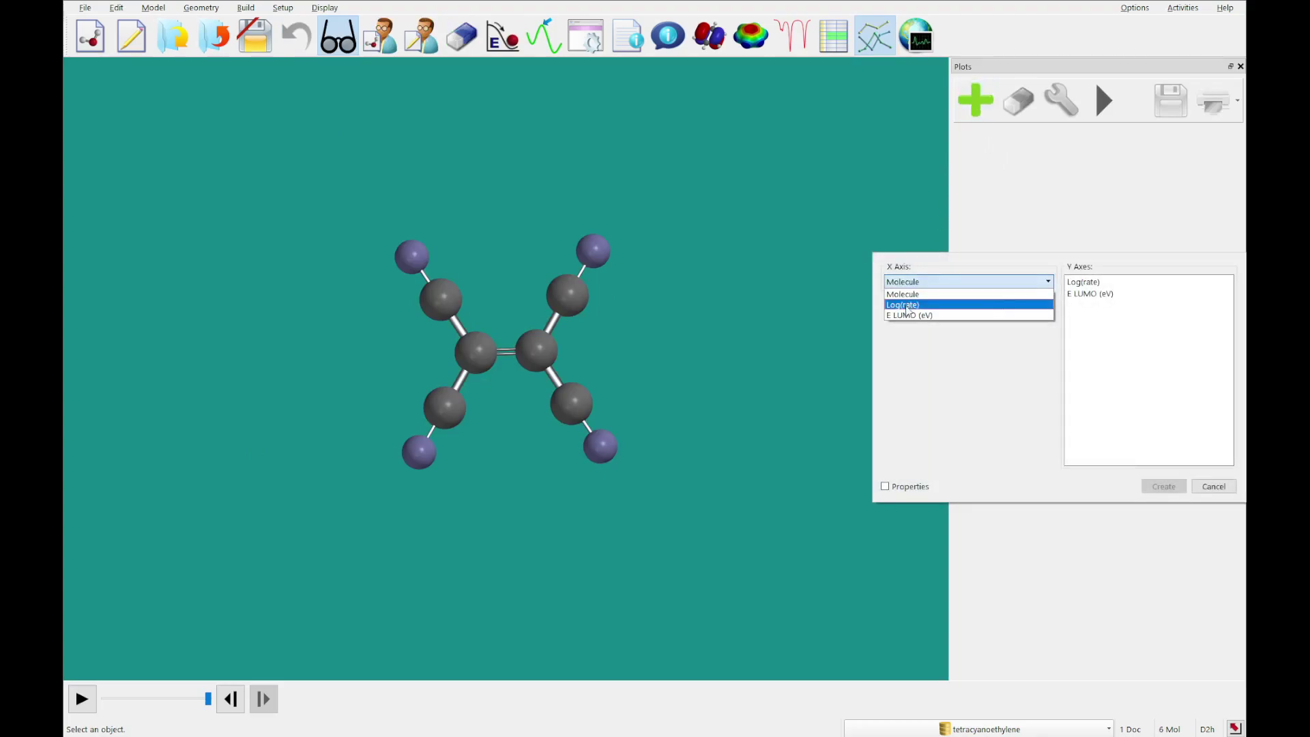
pyautogui.click(908, 306)
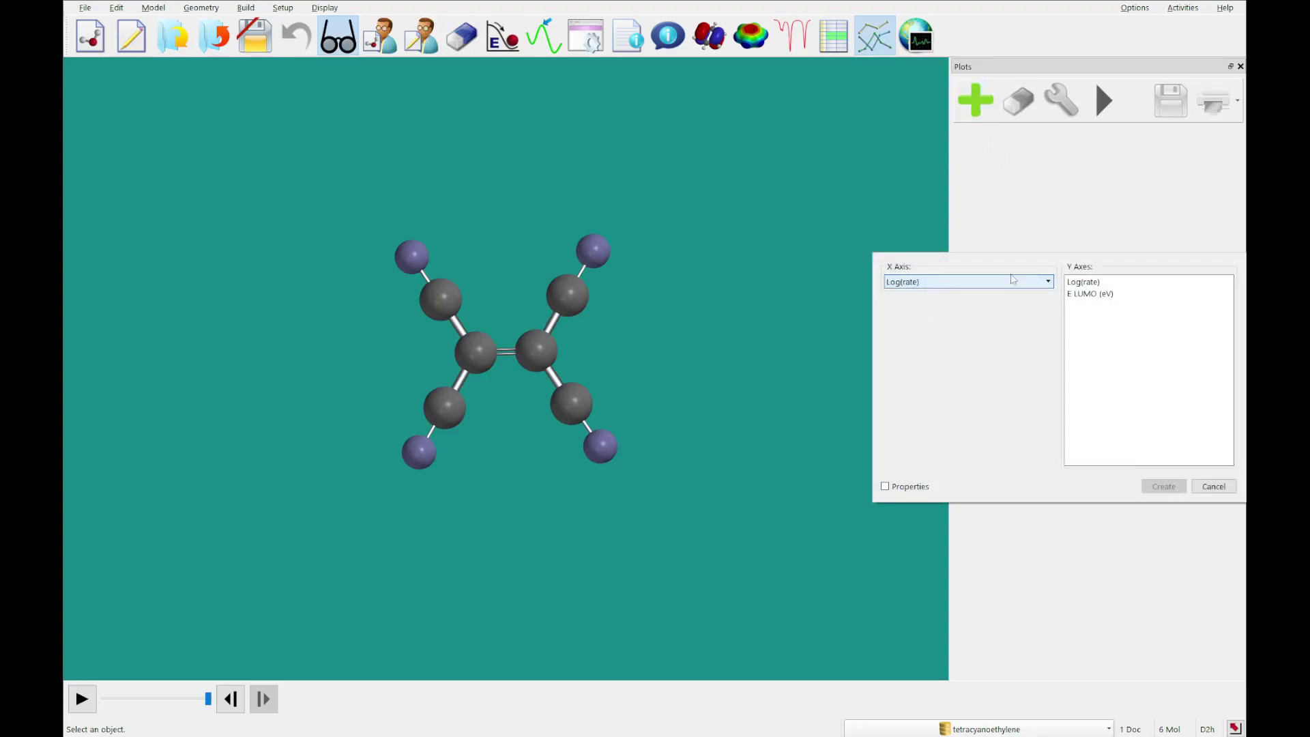
pyautogui.click(1086, 298)
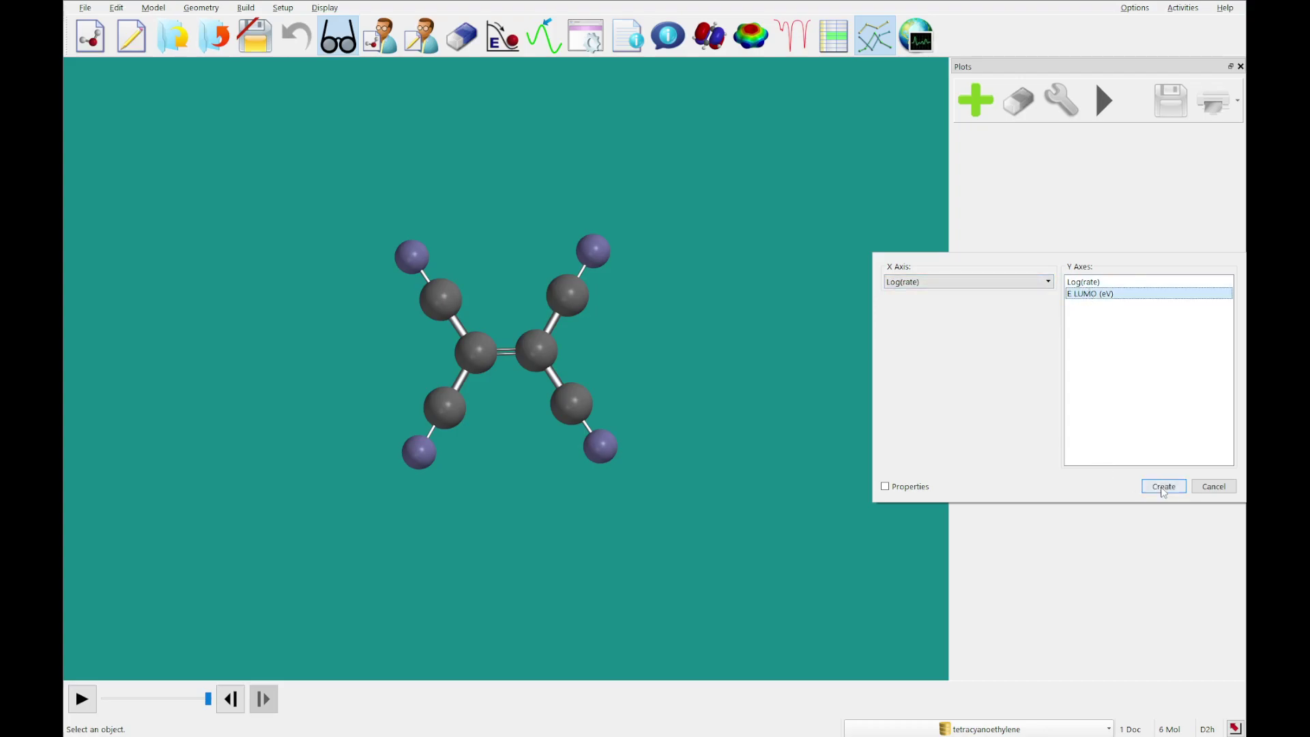
pyautogui.click(1164, 487)
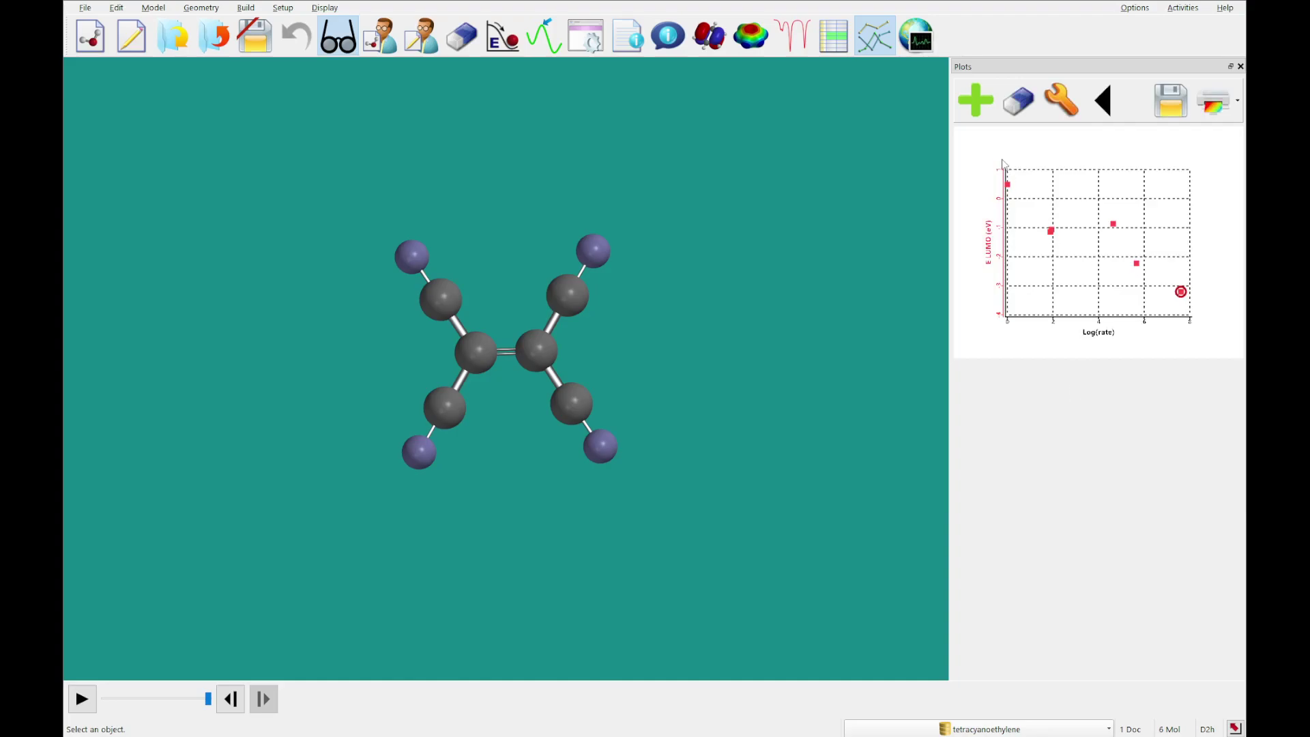
# Add a least-squares fitted line to the plot
pyautogui.click(1066, 98)
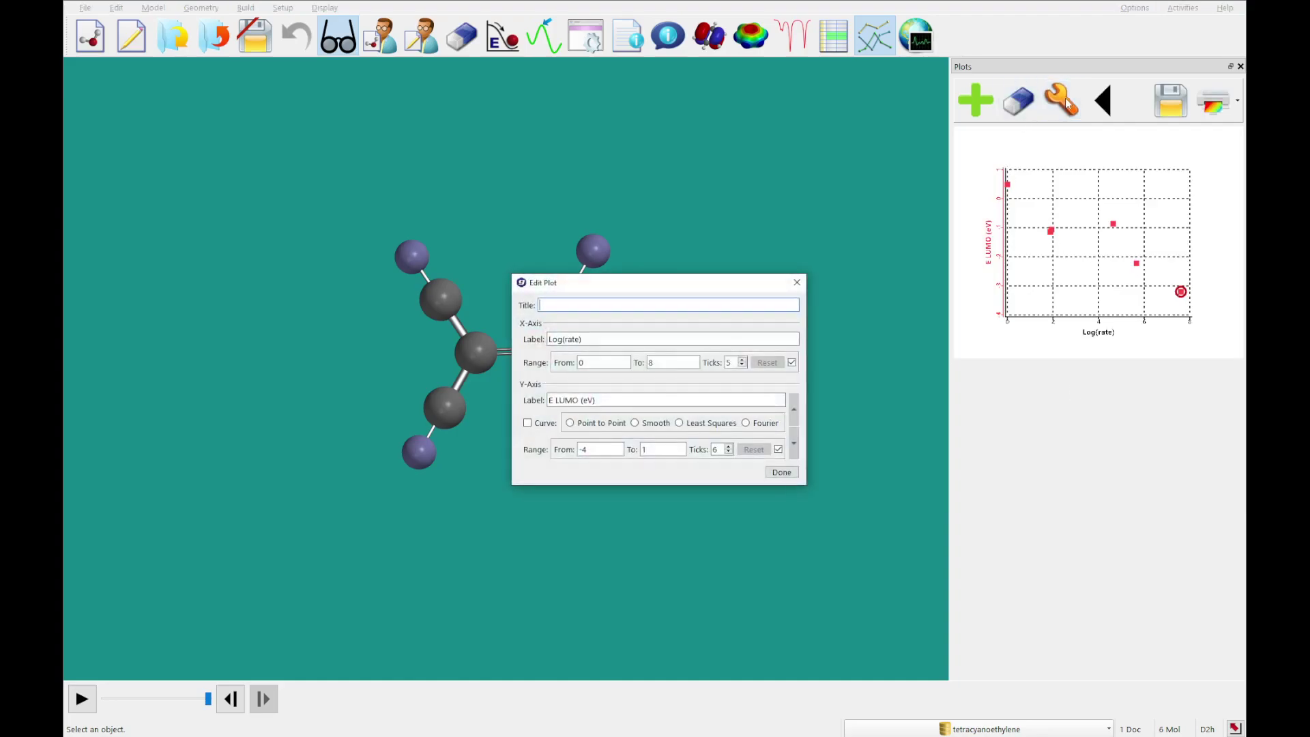
pyautogui.click(705, 424)
pyautogui.click(781, 472)
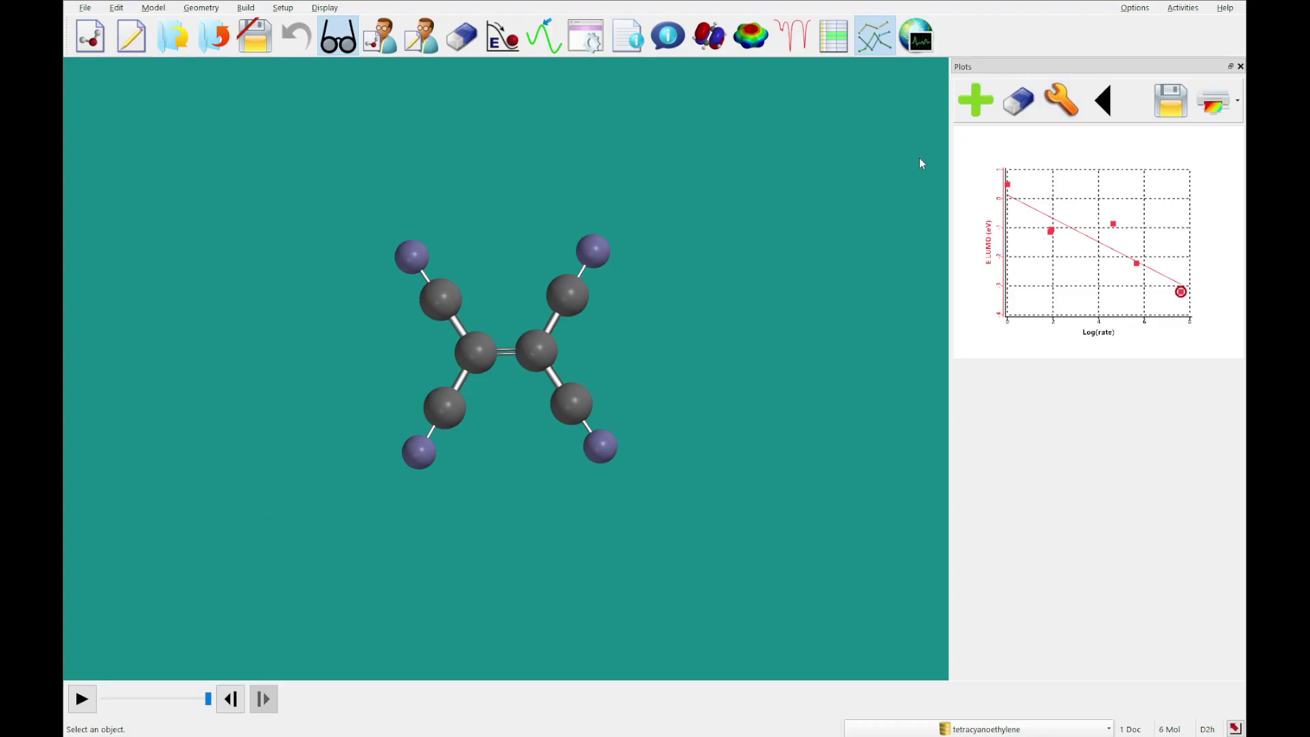
# Overlay the plot on the molecule view and close the plots panel
pyautogui.click(1104, 102)
pyautogui.moveTo(363, 531); pyautogui.dragTo(590, 428, button='right')
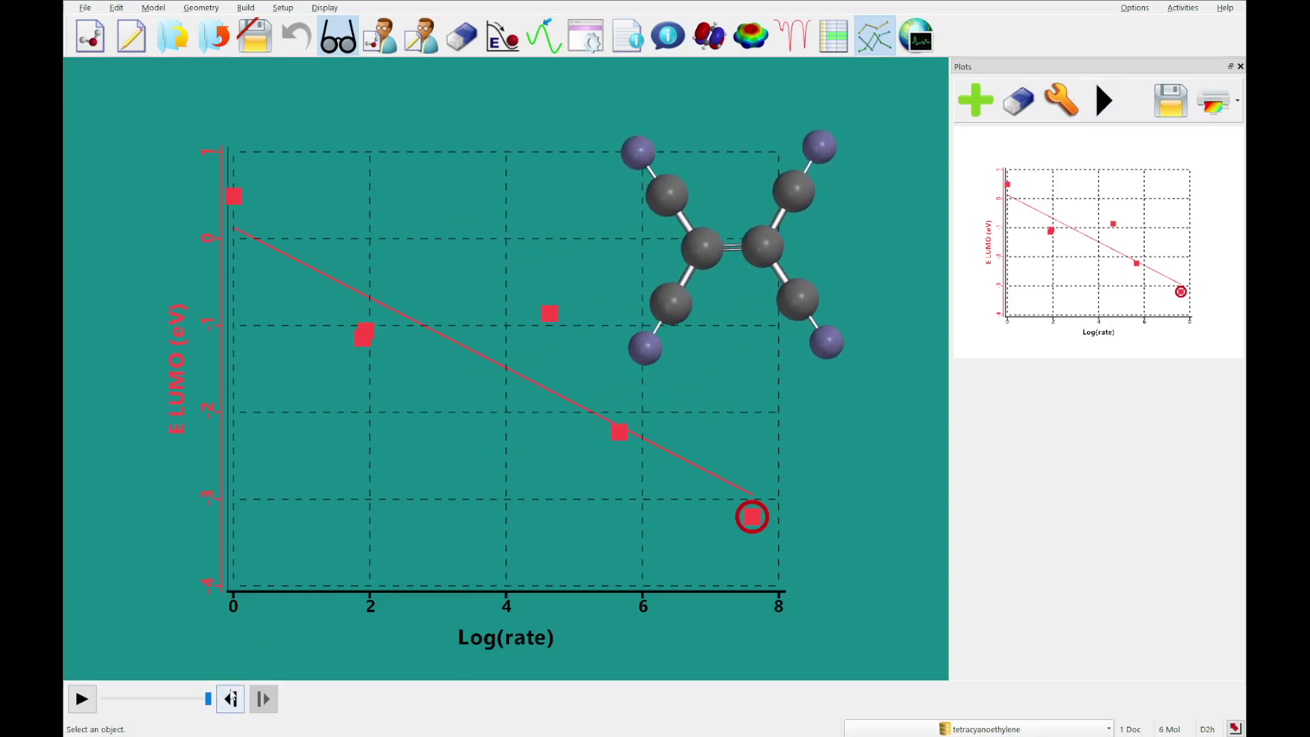
pyautogui.click(1240, 66)
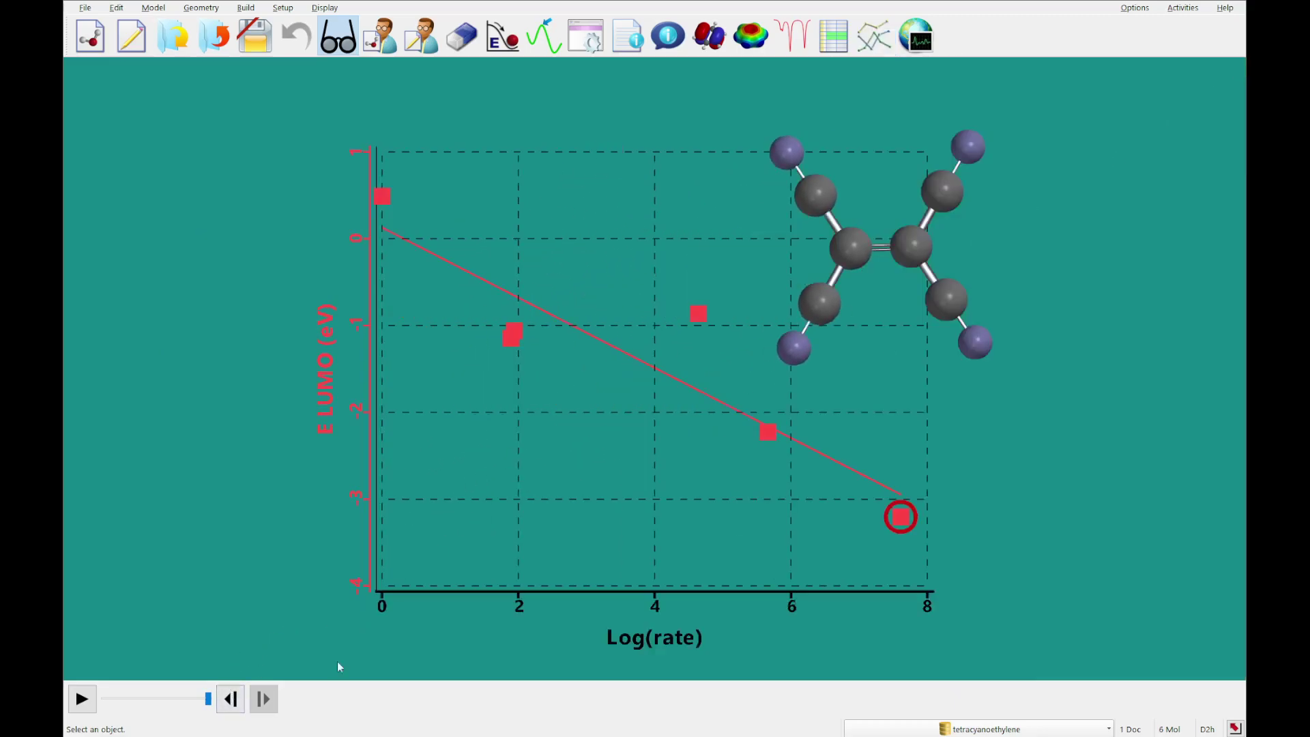
# Step back through the molecules to acrylonitrile, then close the document without saving
pyautogui.click(232, 707)
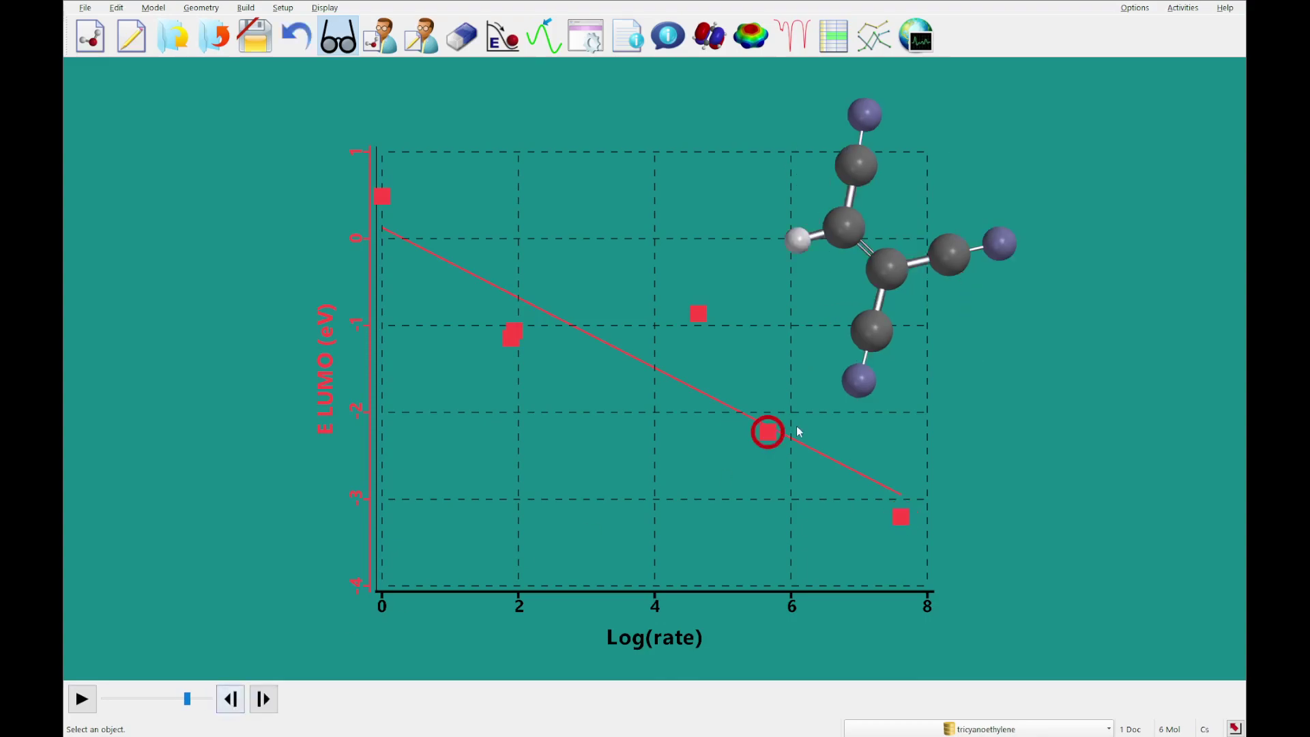
pyautogui.click(232, 700)
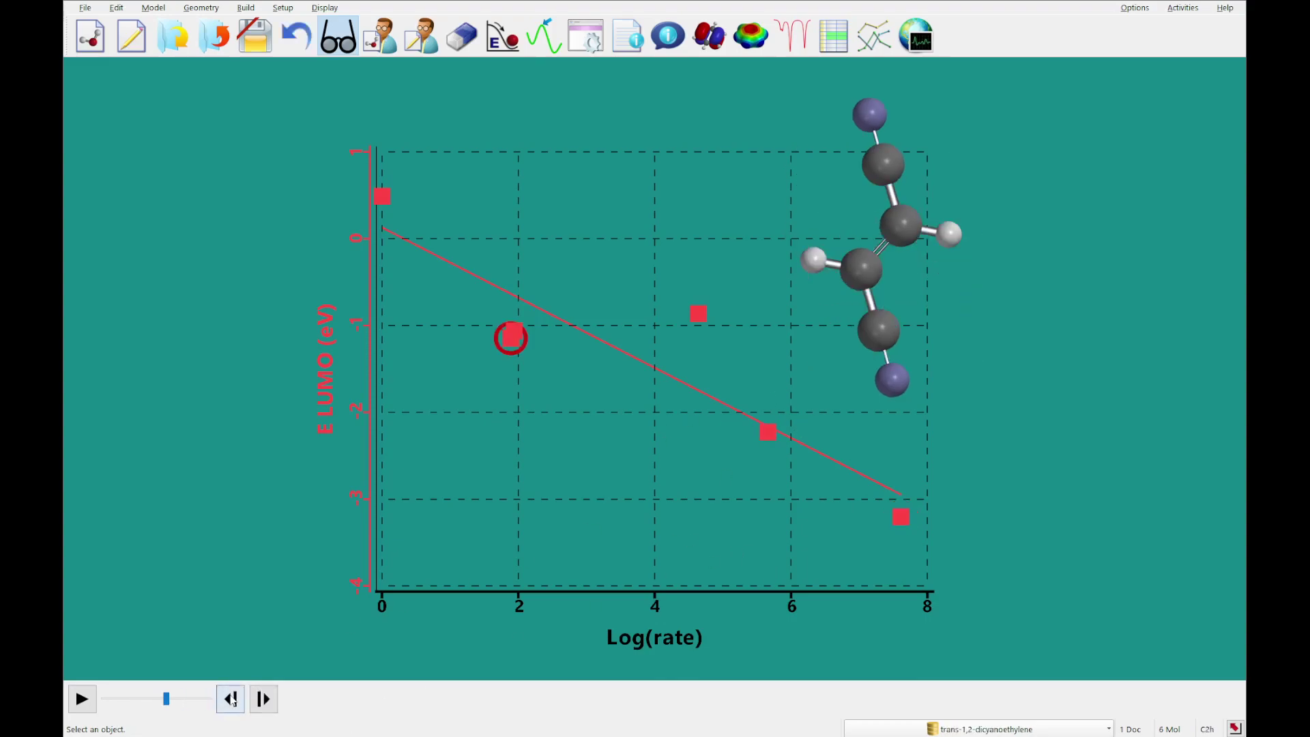
pyautogui.click(232, 700)
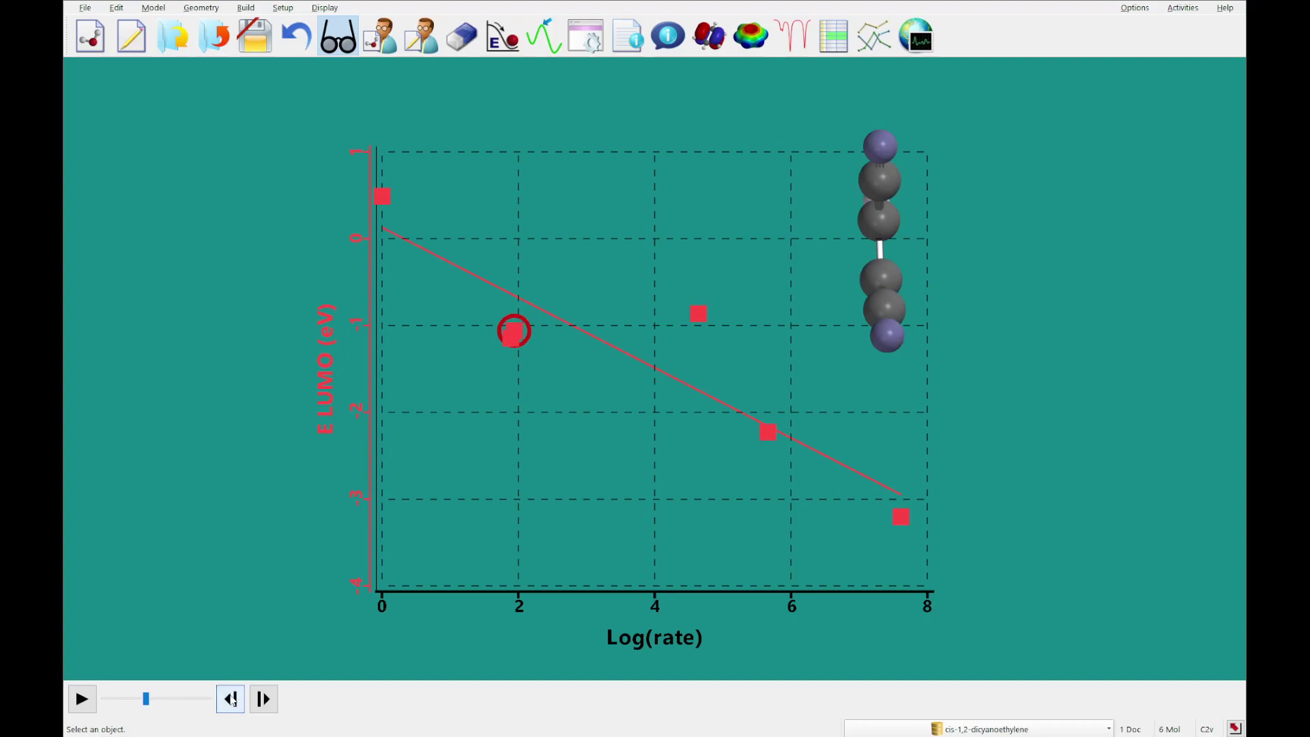
pyautogui.moveTo(477, 547); pyautogui.dragTo(625, 487)
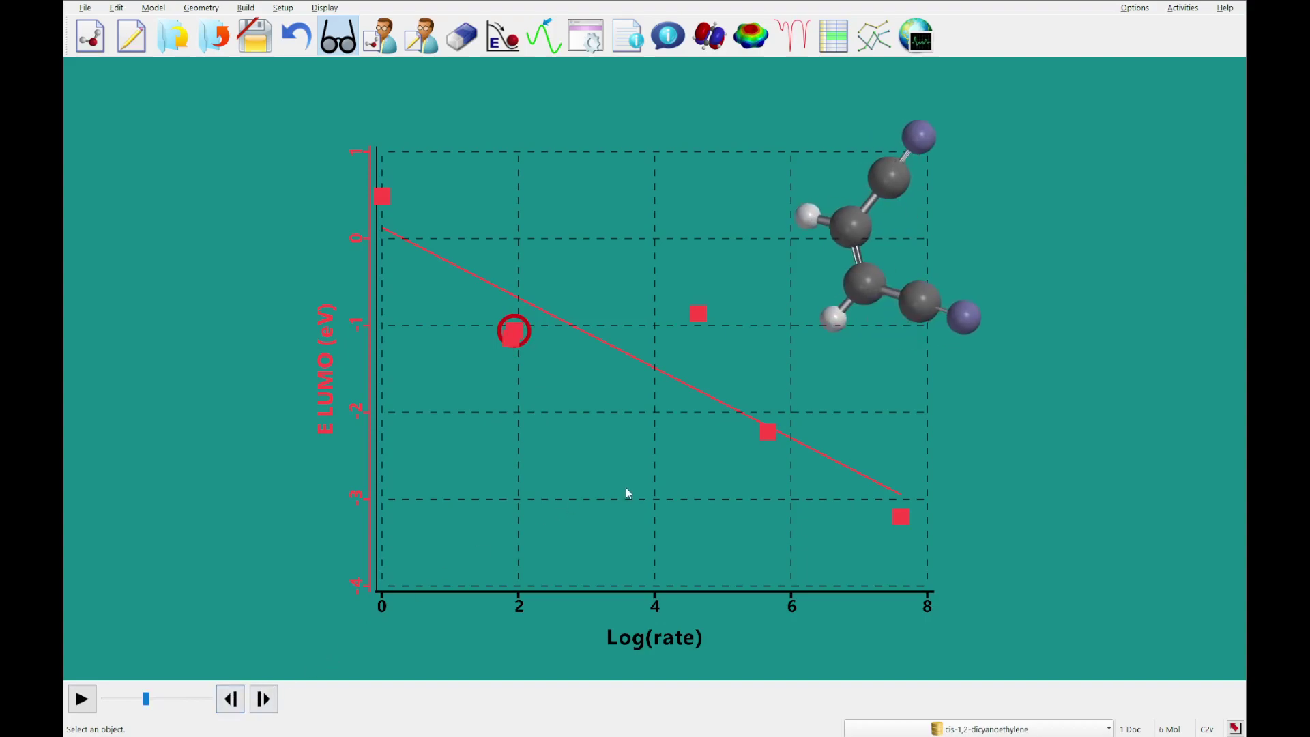
pyautogui.click(267, 708)
pyautogui.moveTo(371, 623); pyautogui.dragTo(566, 513)
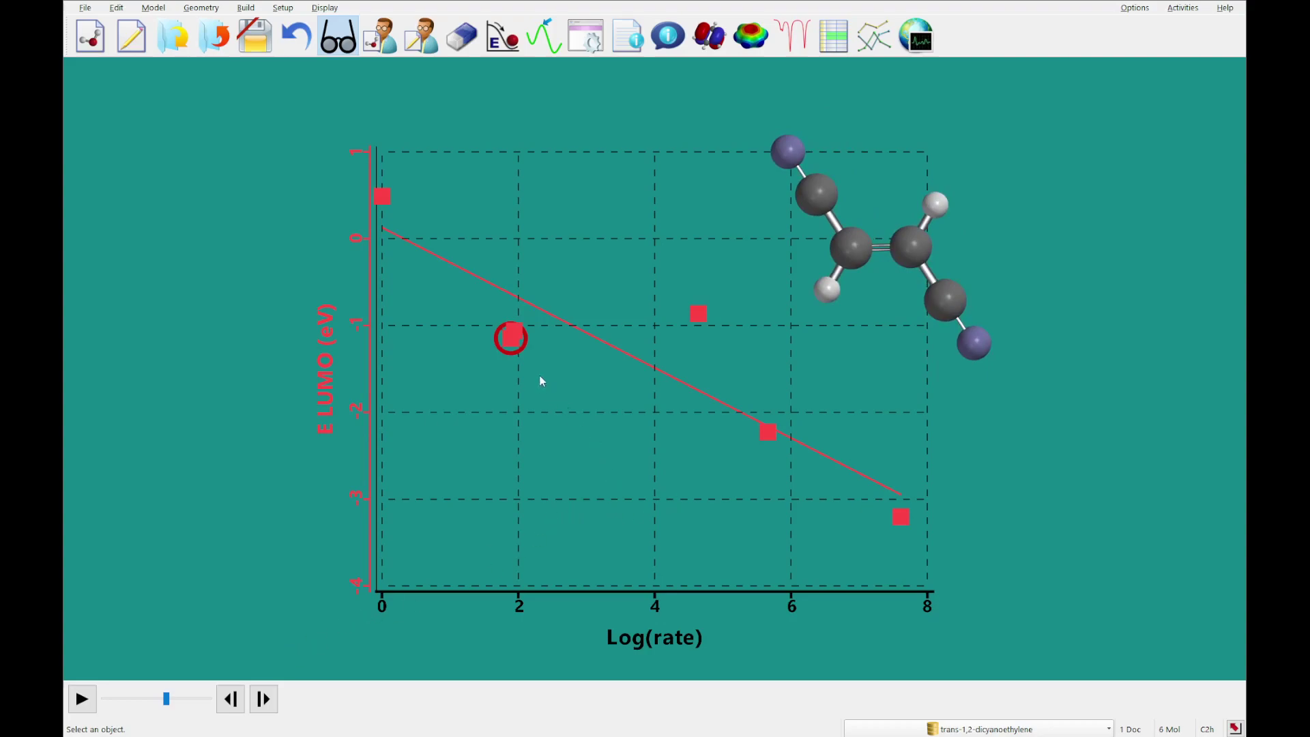
pyautogui.click(232, 703)
pyautogui.click(232, 702)
pyautogui.click(232, 702)
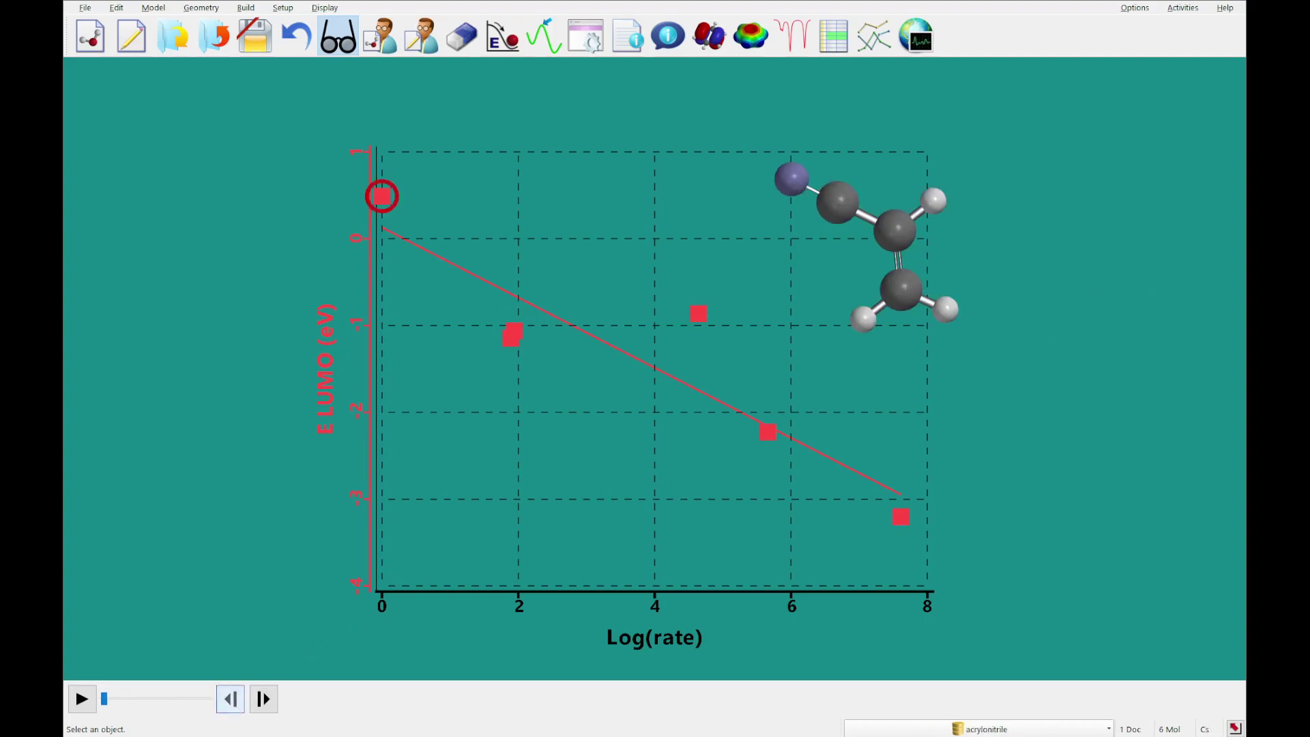
pyautogui.click(214, 35)
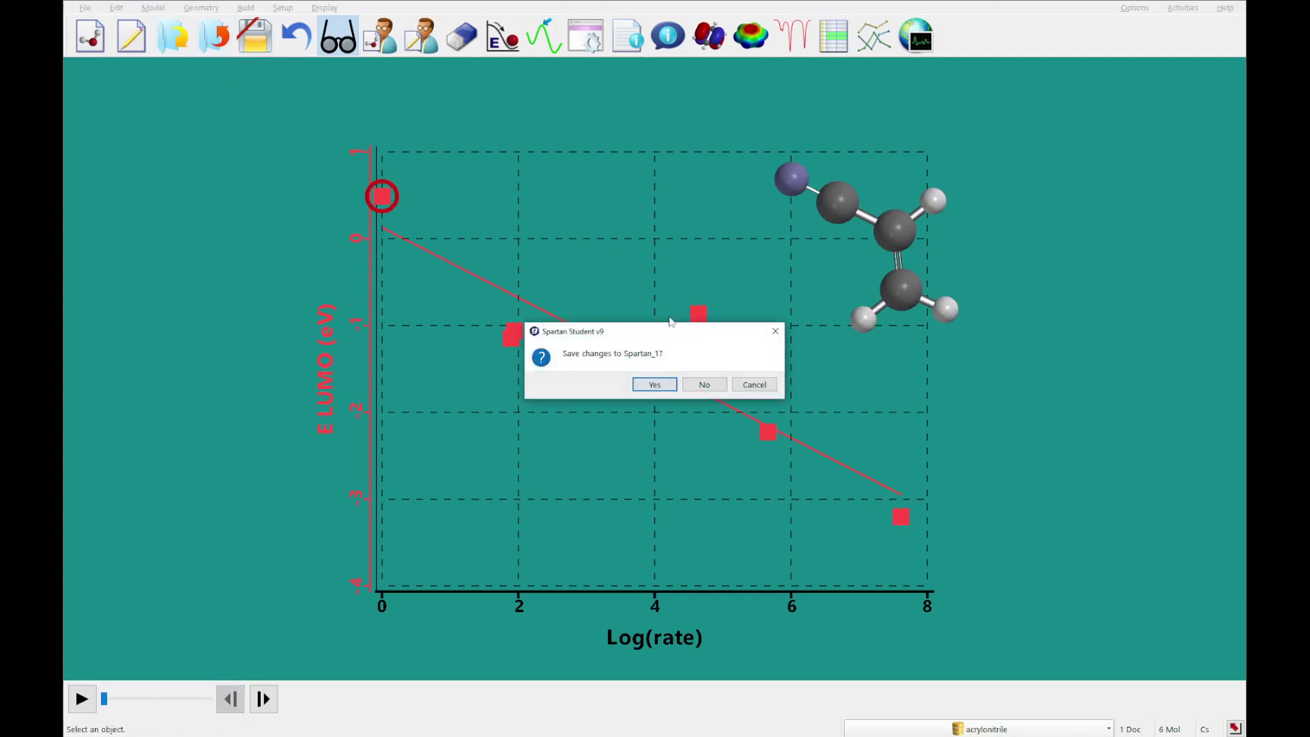
pyautogui.click(701, 386)
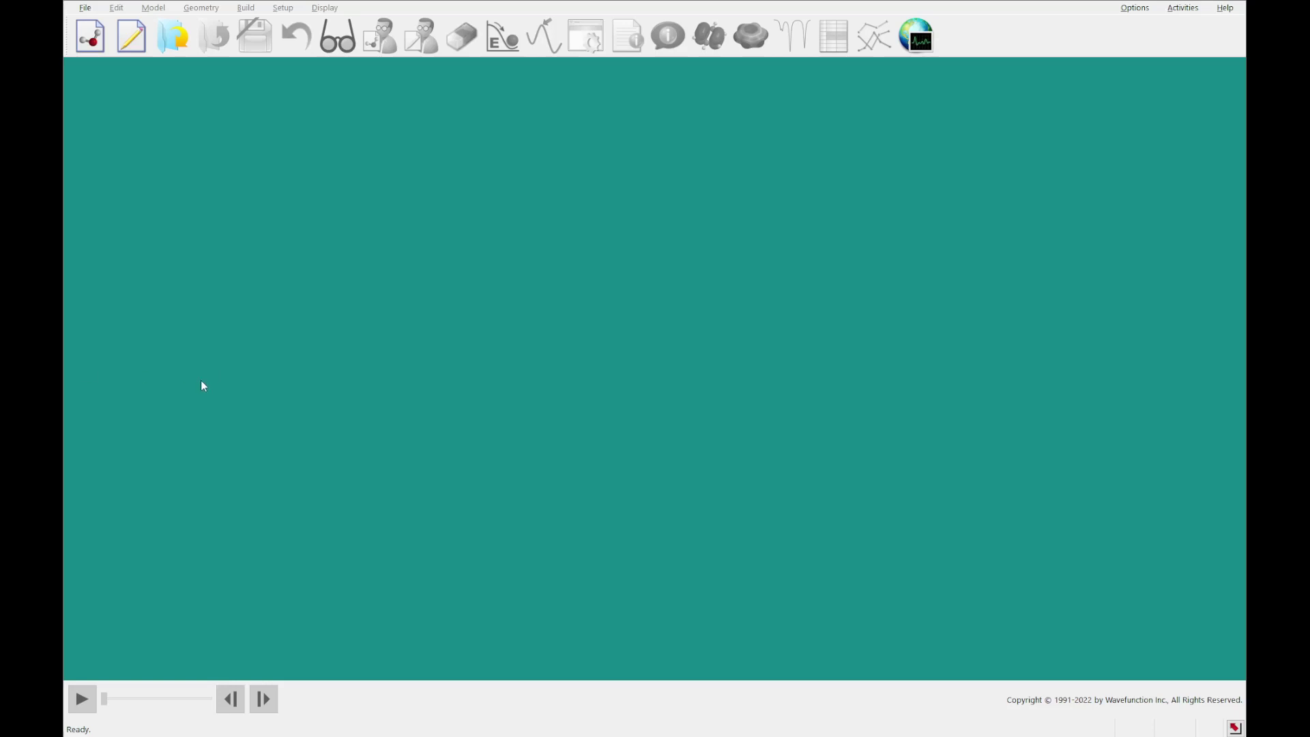
# Sketch cyclohexene in a new 2D sketch document
pyautogui.click(142, 40)
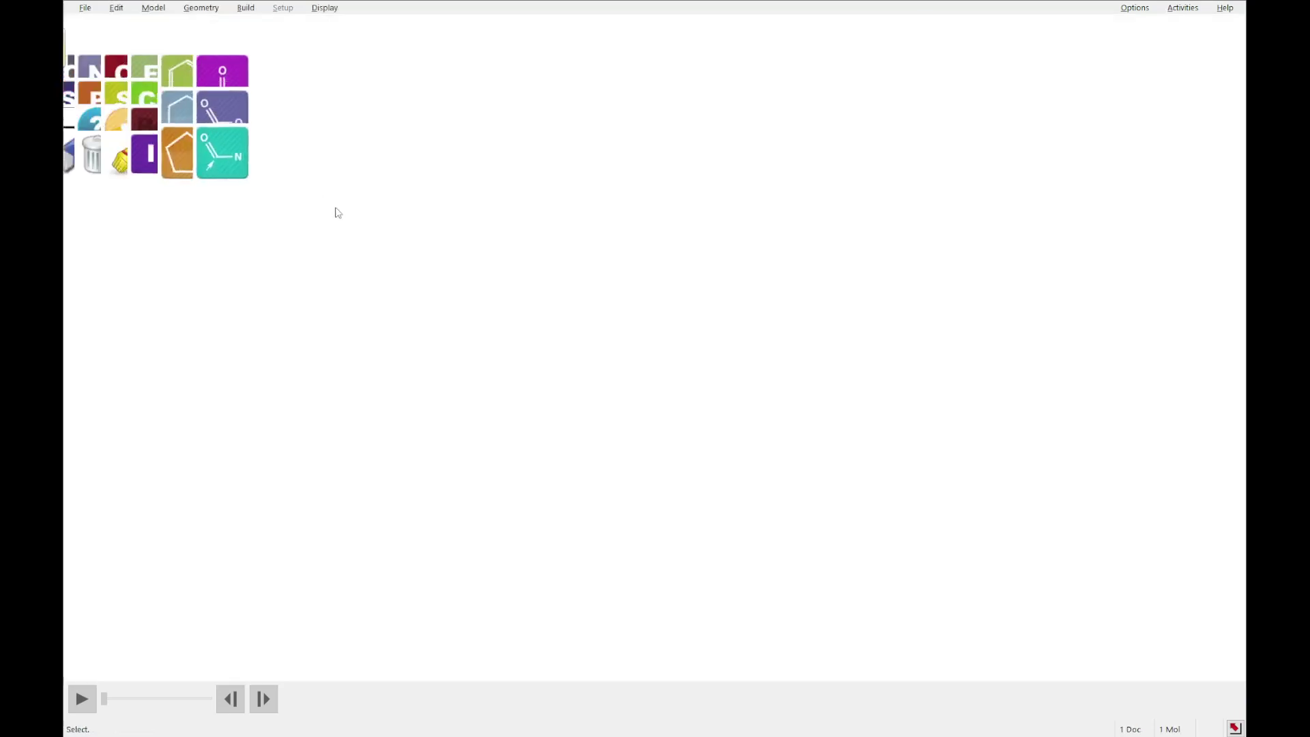
pyautogui.click(401, 161)
pyautogui.click(457, 447)
pyautogui.click(519, 443)
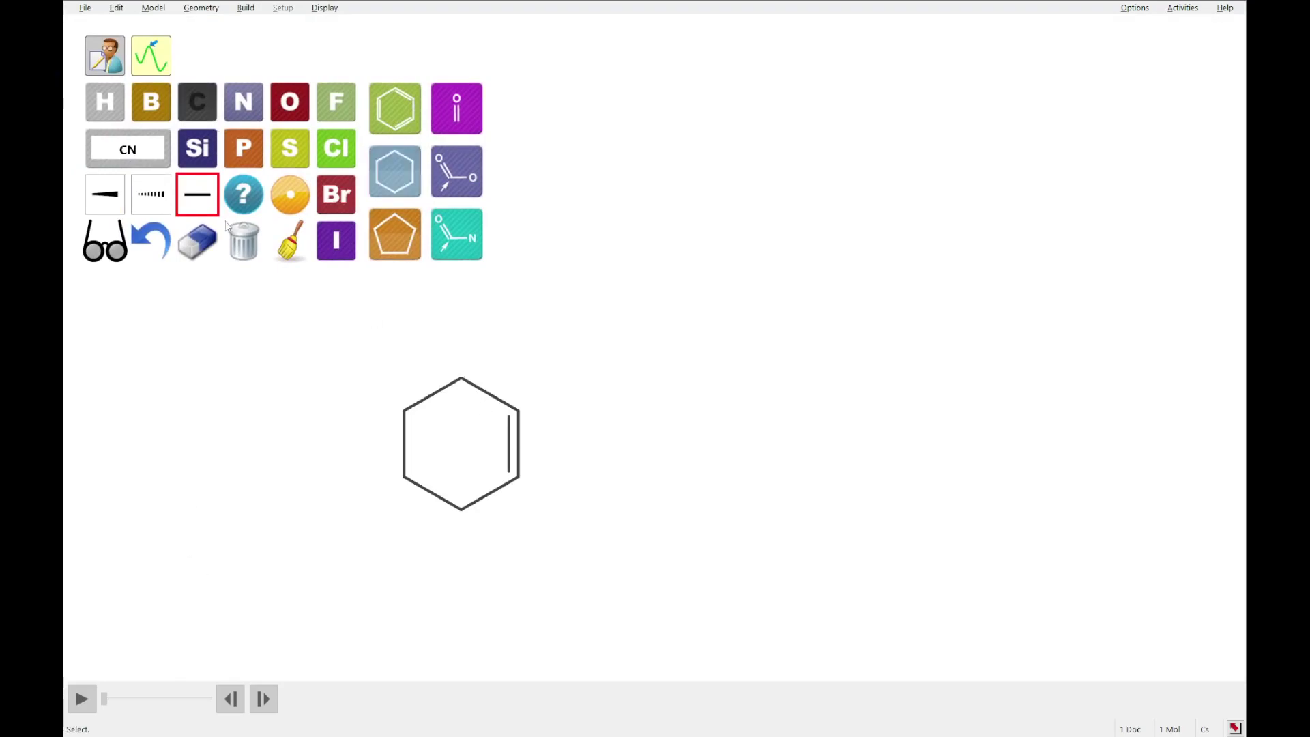
# Sketch a second cyclohexane with wedged and hashed Br on adjacent carbons, then tidy it
pyautogui.click(85, 9)
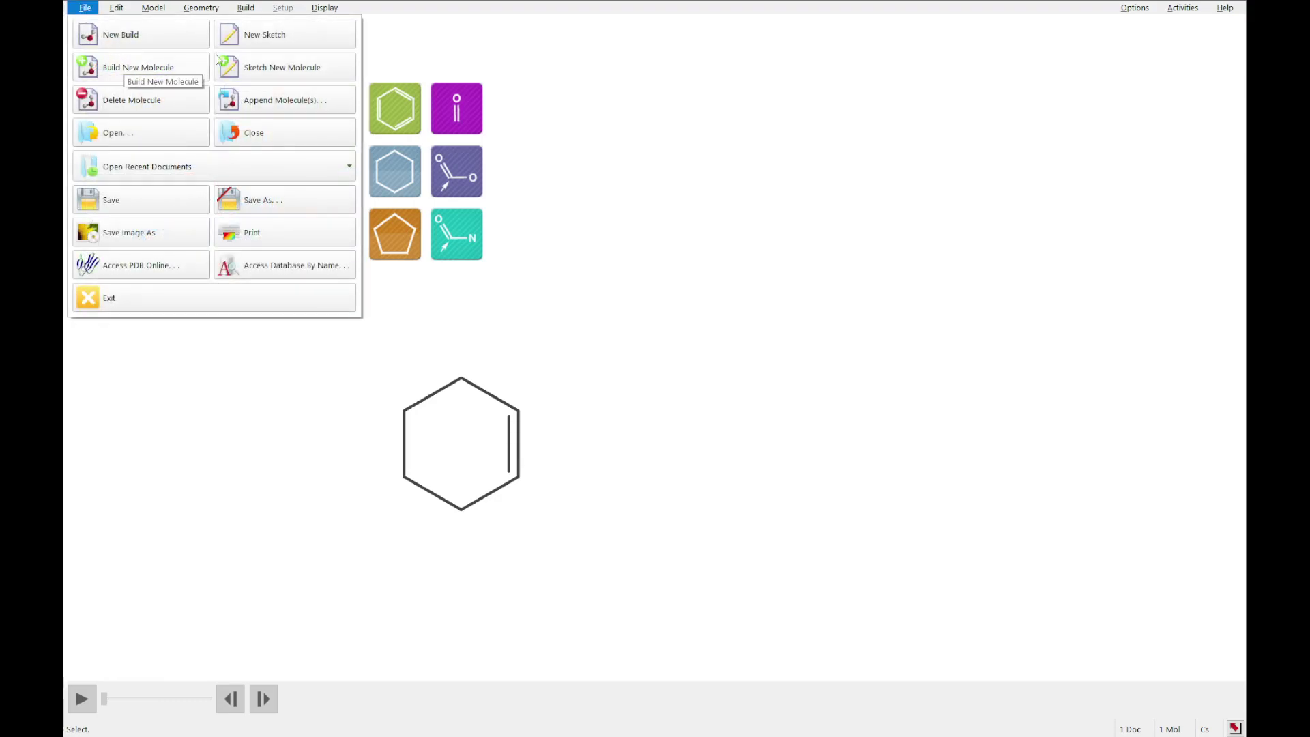
pyautogui.click(251, 69)
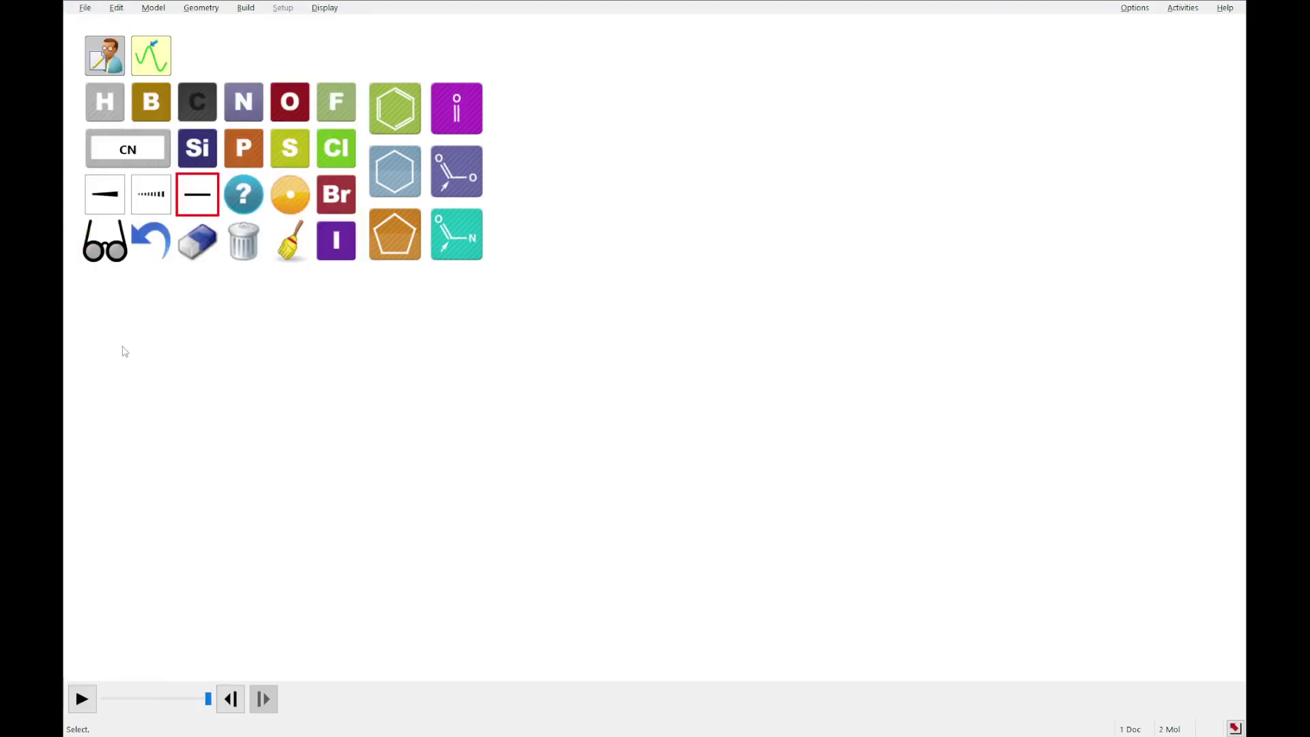
pyautogui.click(406, 172)
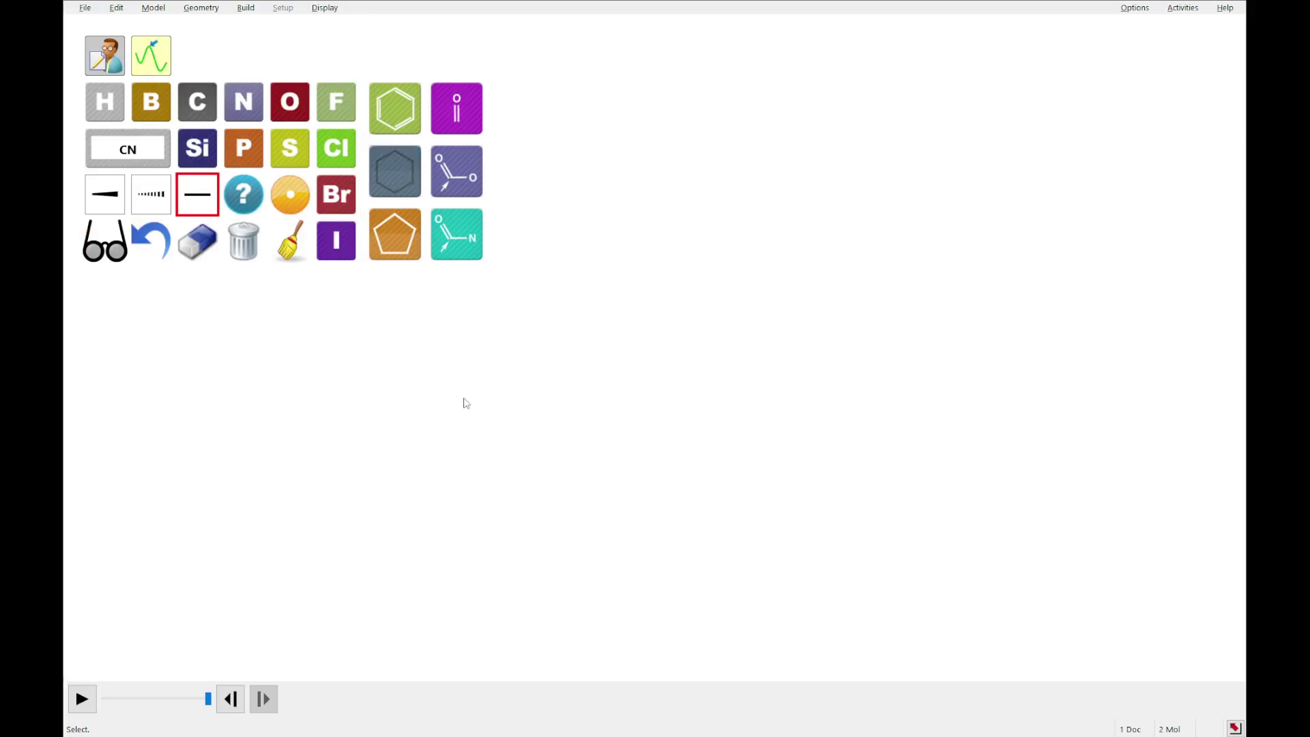
pyautogui.click(466, 403)
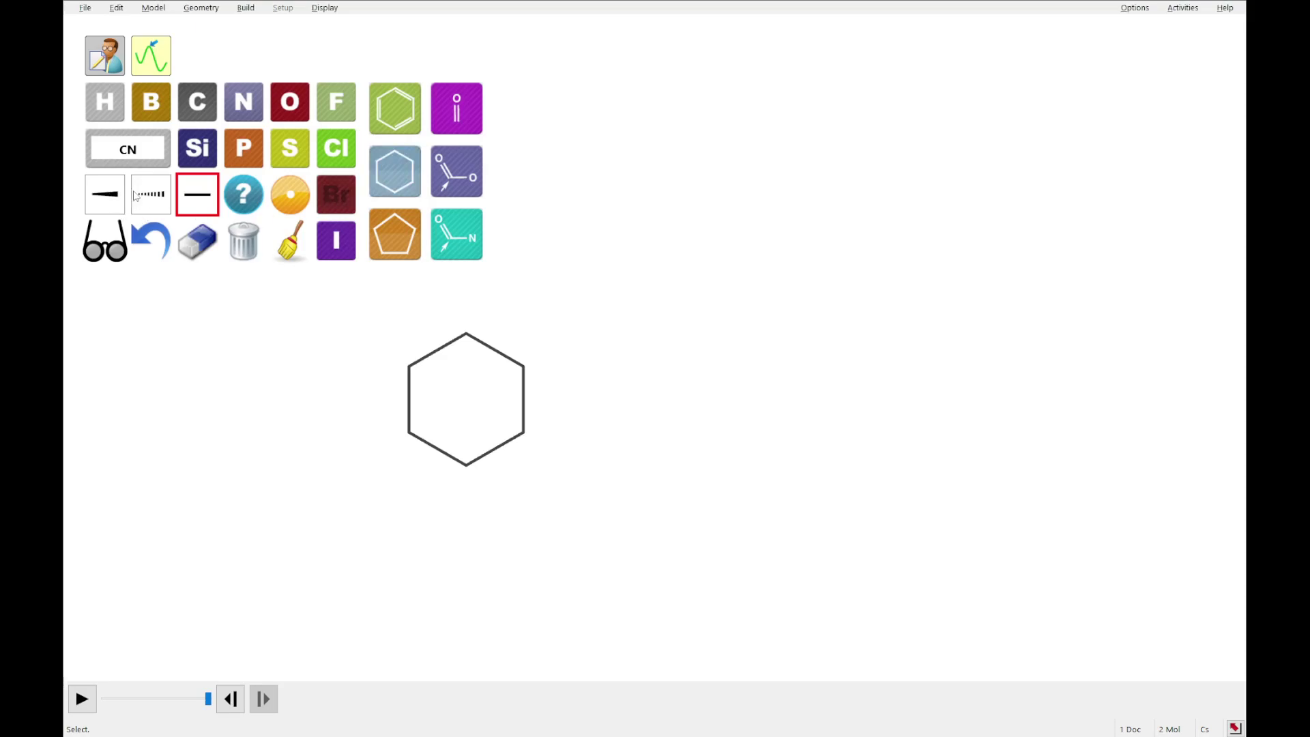
pyautogui.click(106, 200)
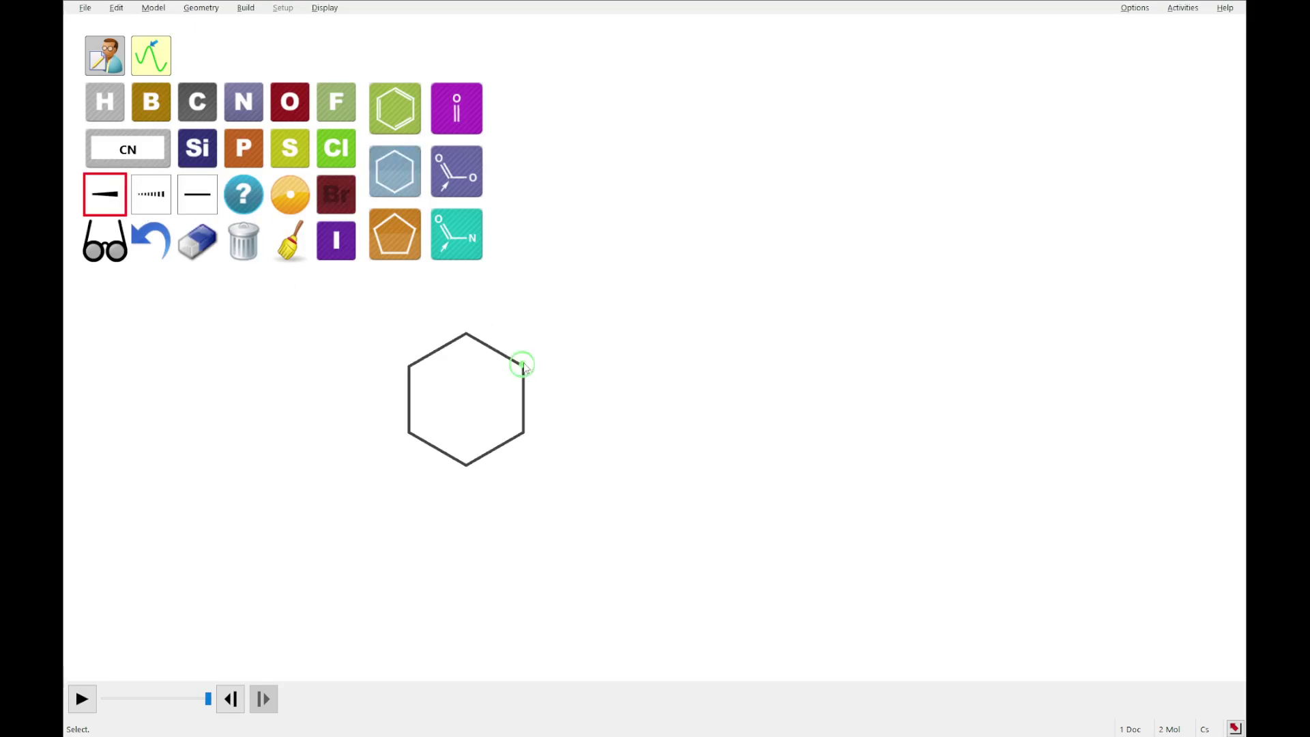
pyautogui.click(524, 365)
pyautogui.click(166, 206)
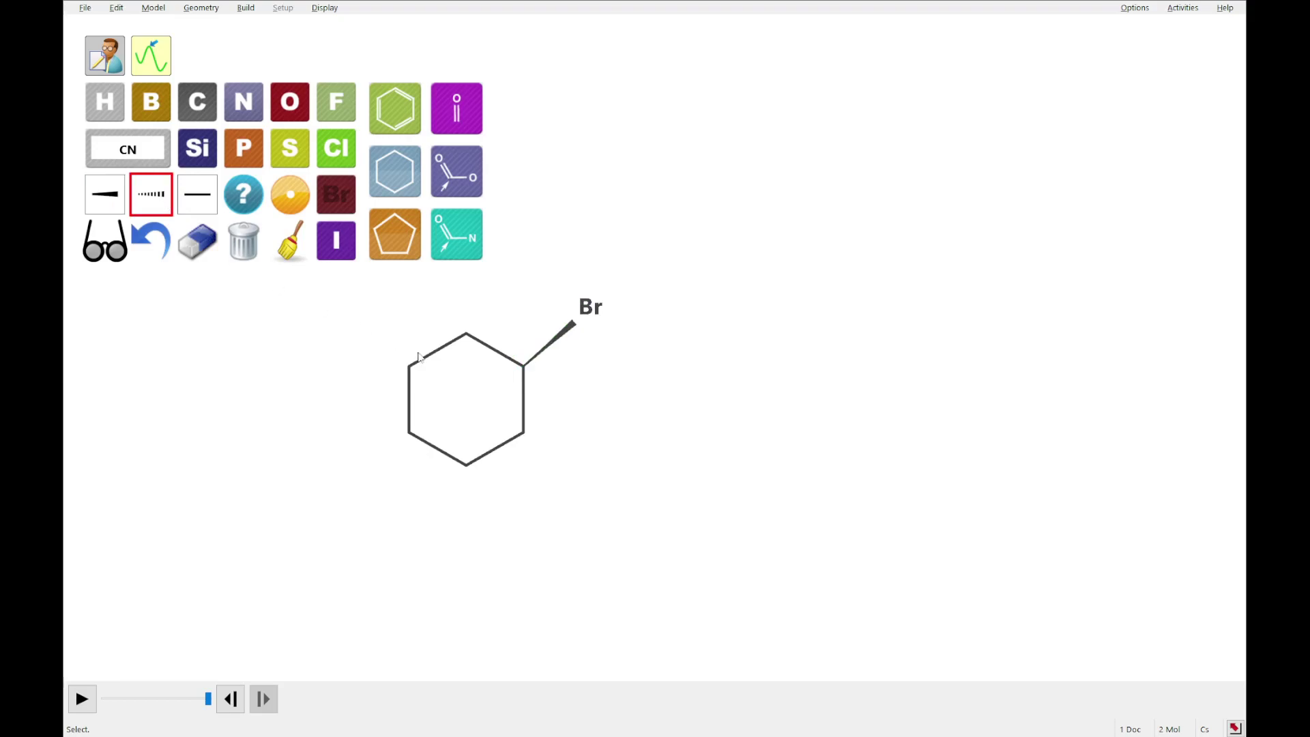
pyautogui.click(527, 435)
pyautogui.click(286, 250)
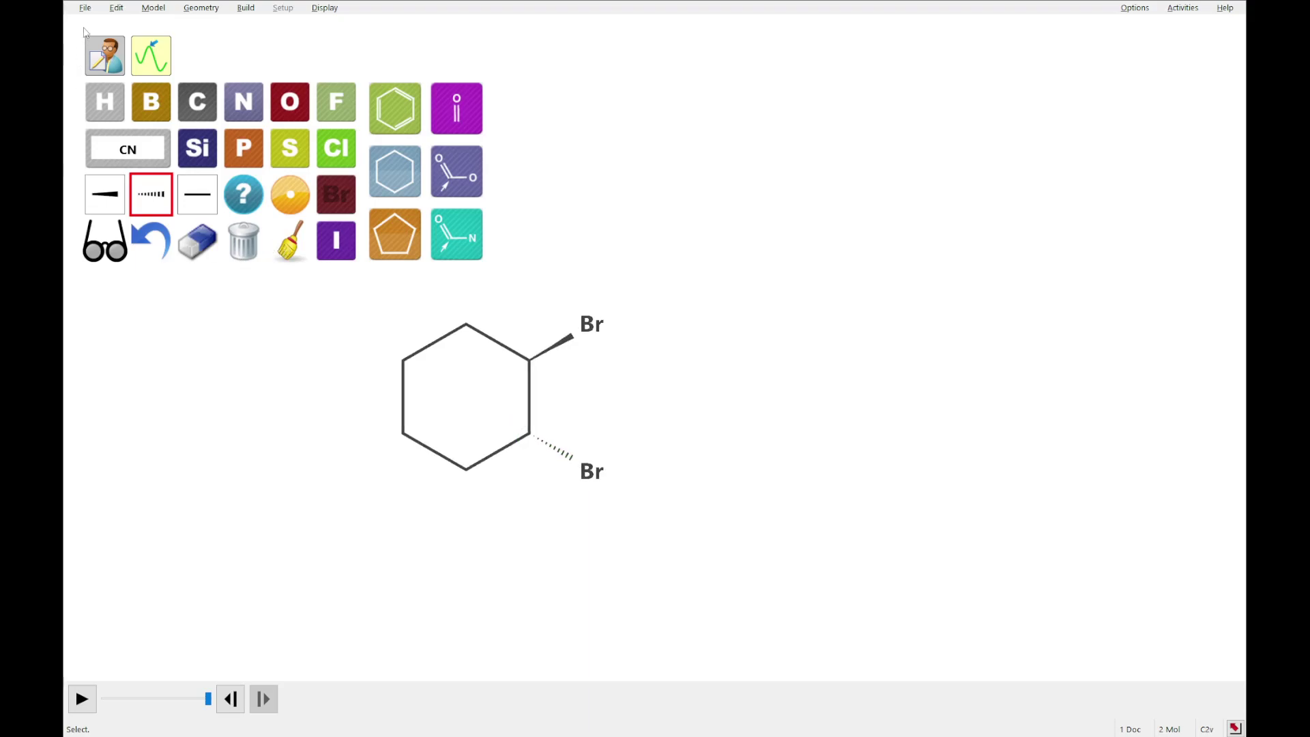
# Sketch 1-bromocyclohexene: a cyclohexane ring with one double bond and Br on a double-bond carbon, cleaned up
pyautogui.click(84, 8)
pyautogui.moveTo(112, 7)
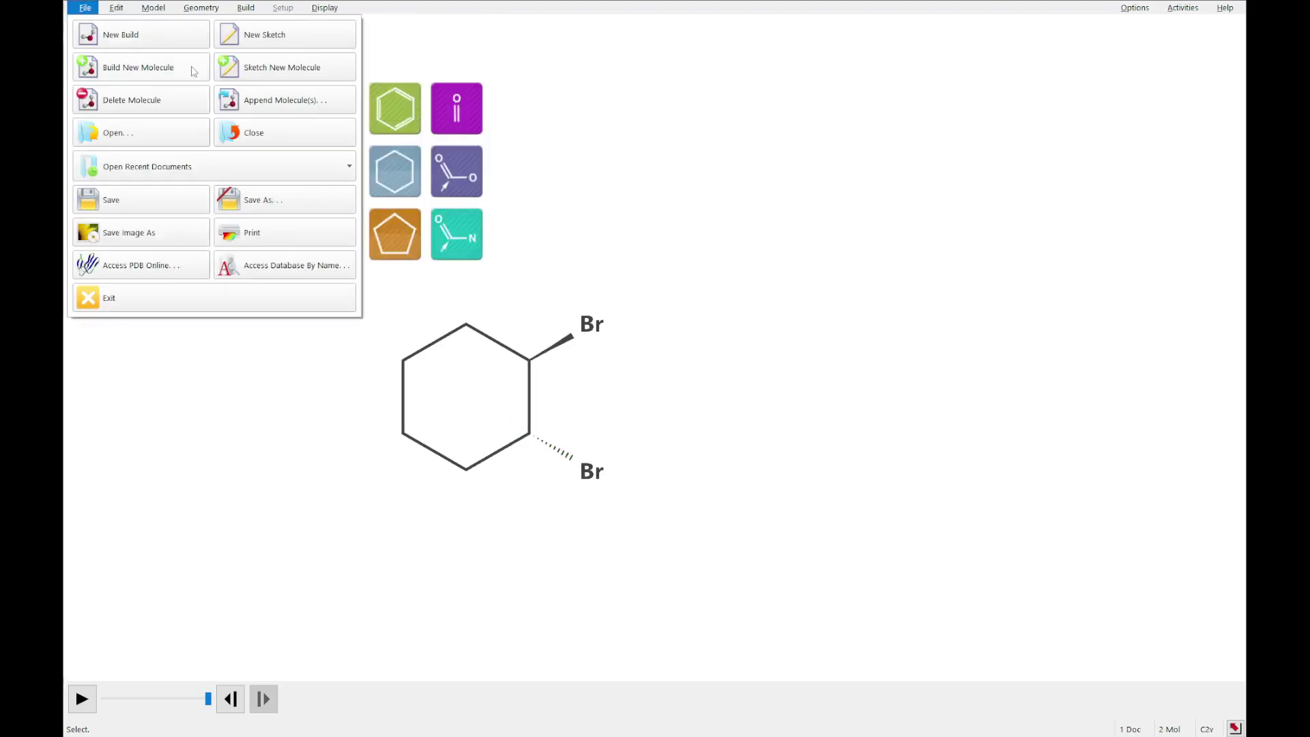
pyautogui.click(241, 72)
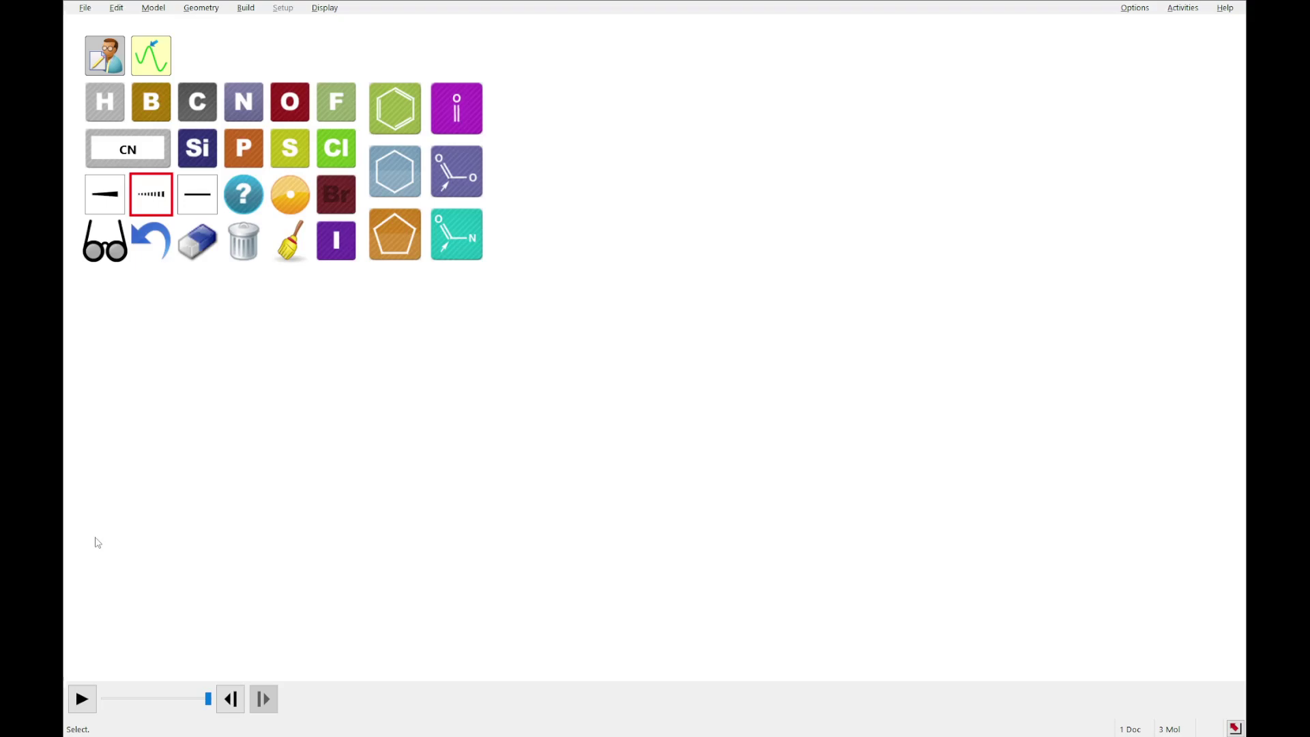
pyautogui.click(392, 181)
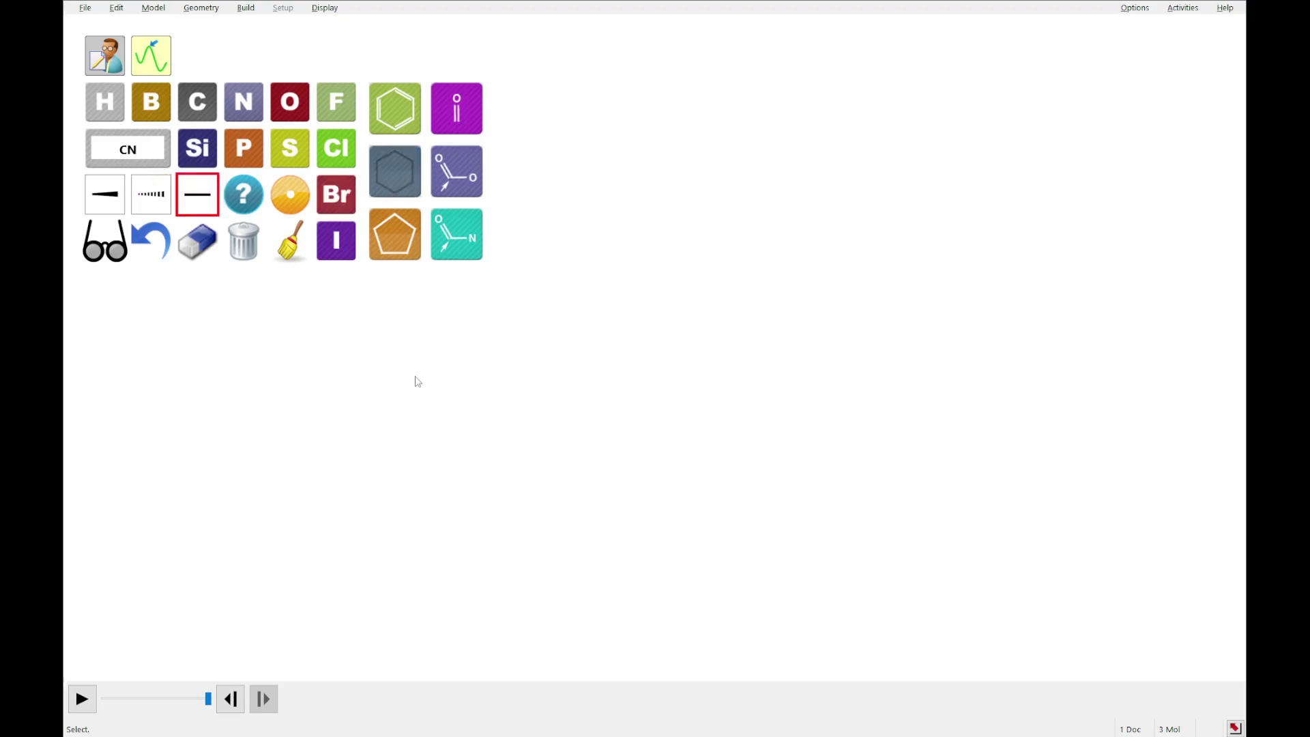
pyautogui.click(424, 401)
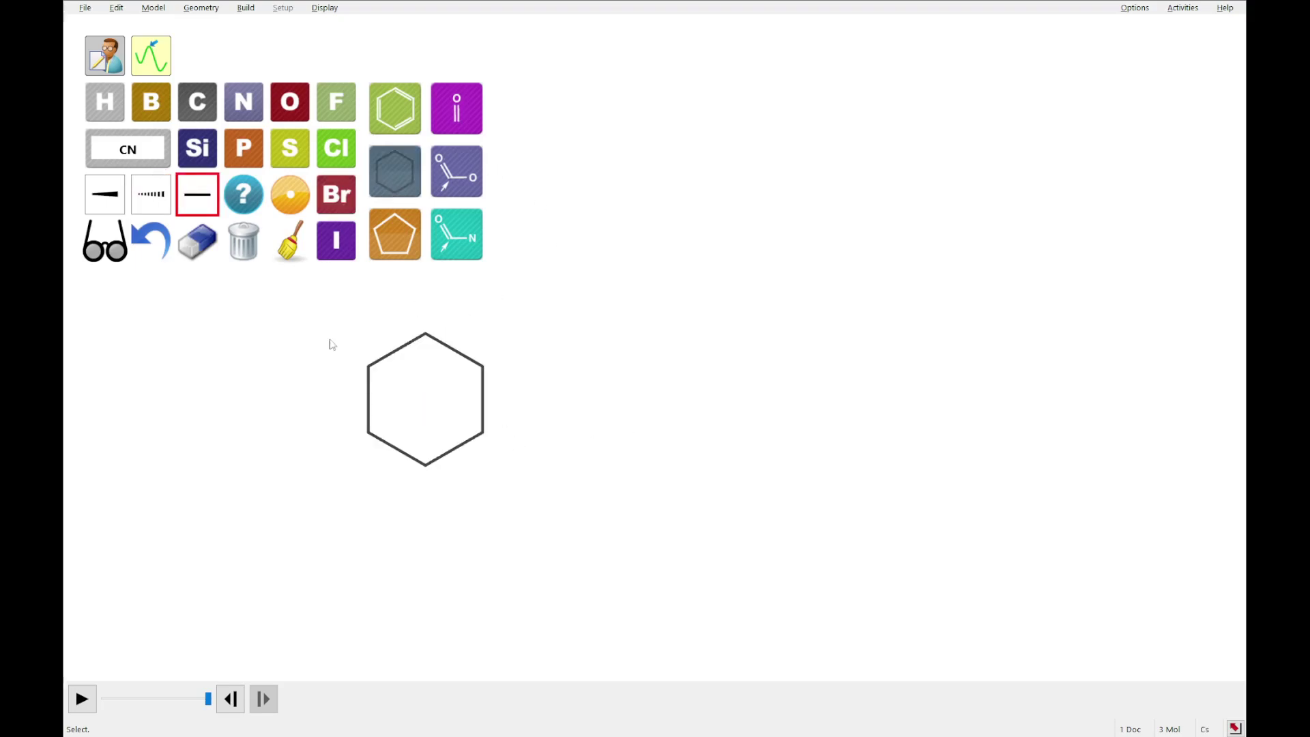
pyautogui.click(482, 406)
pyautogui.click(341, 197)
pyautogui.click(482, 365)
pyautogui.click(294, 255)
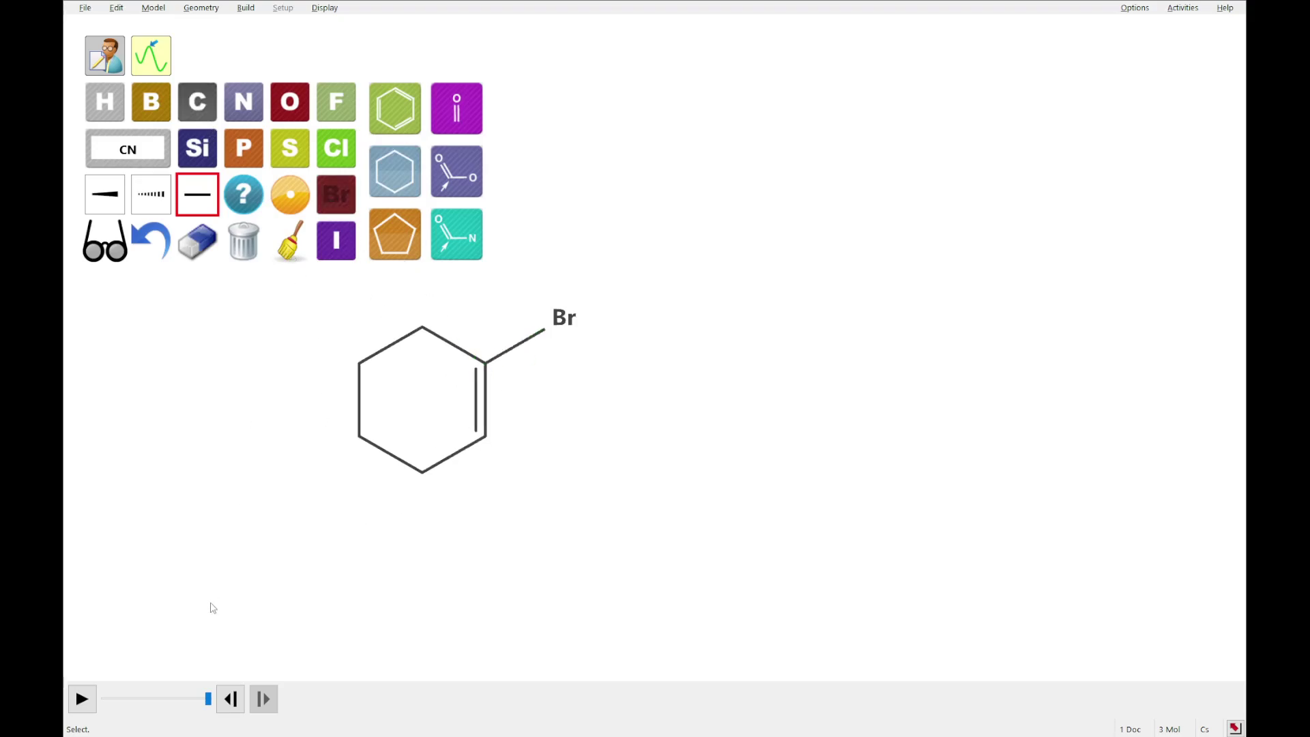
pyautogui.click(77, 13)
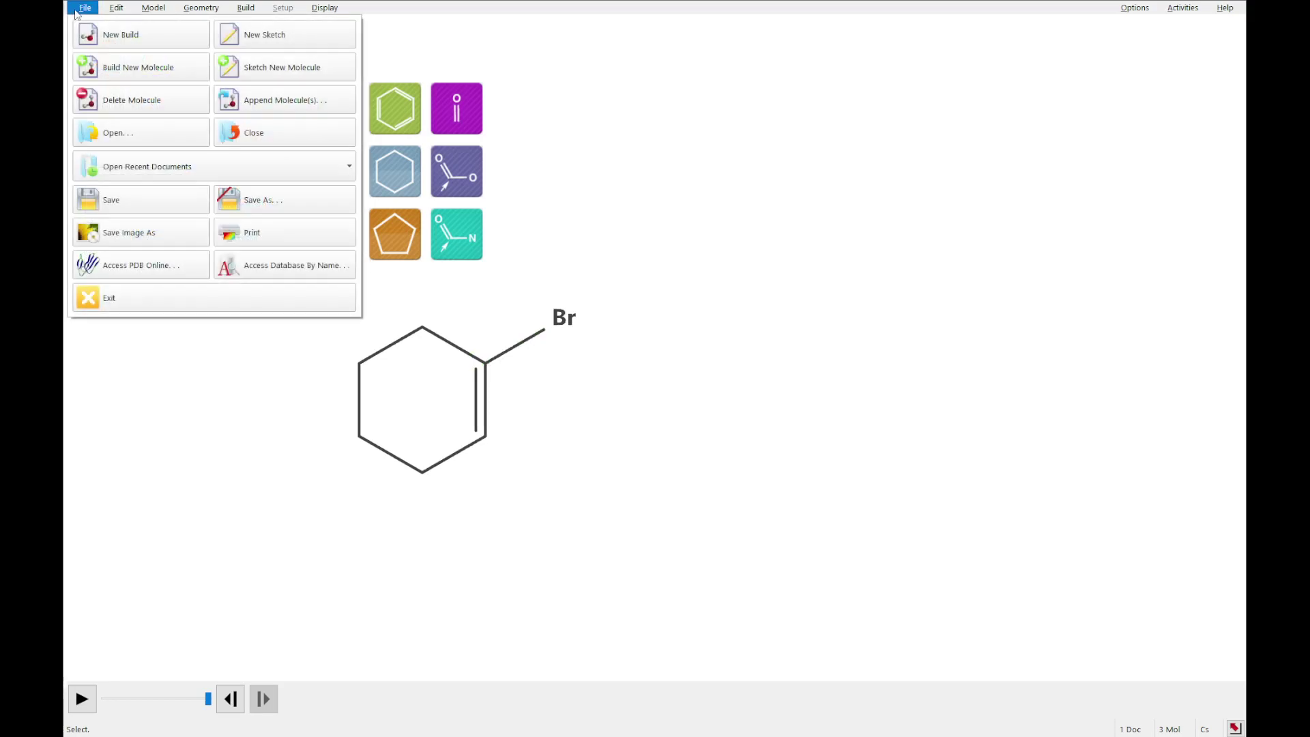
# Start a new molecule and place a benzene ring
pyautogui.click(238, 68)
pyautogui.click(561, 408)
pyautogui.click(95, 10)
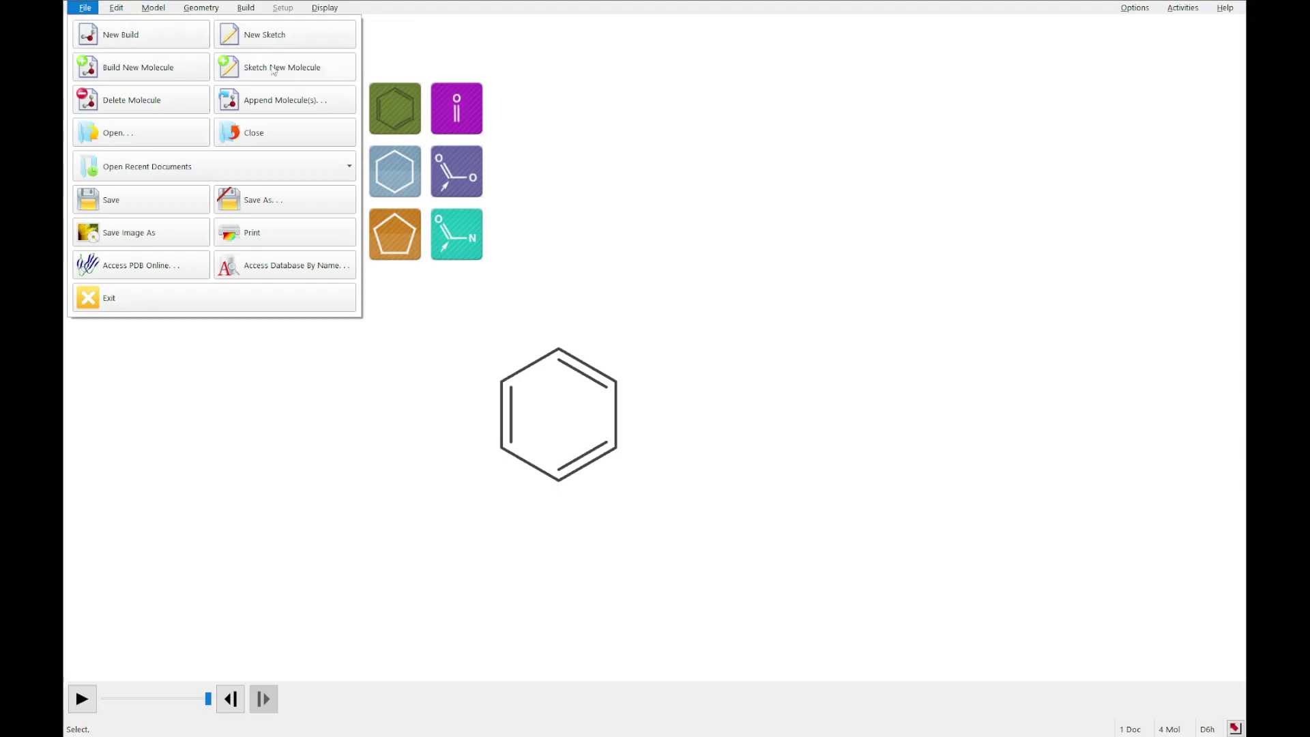
# Start another molecule: a cyclohexane ring with two double bonds on its left side
pyautogui.click(273, 68)
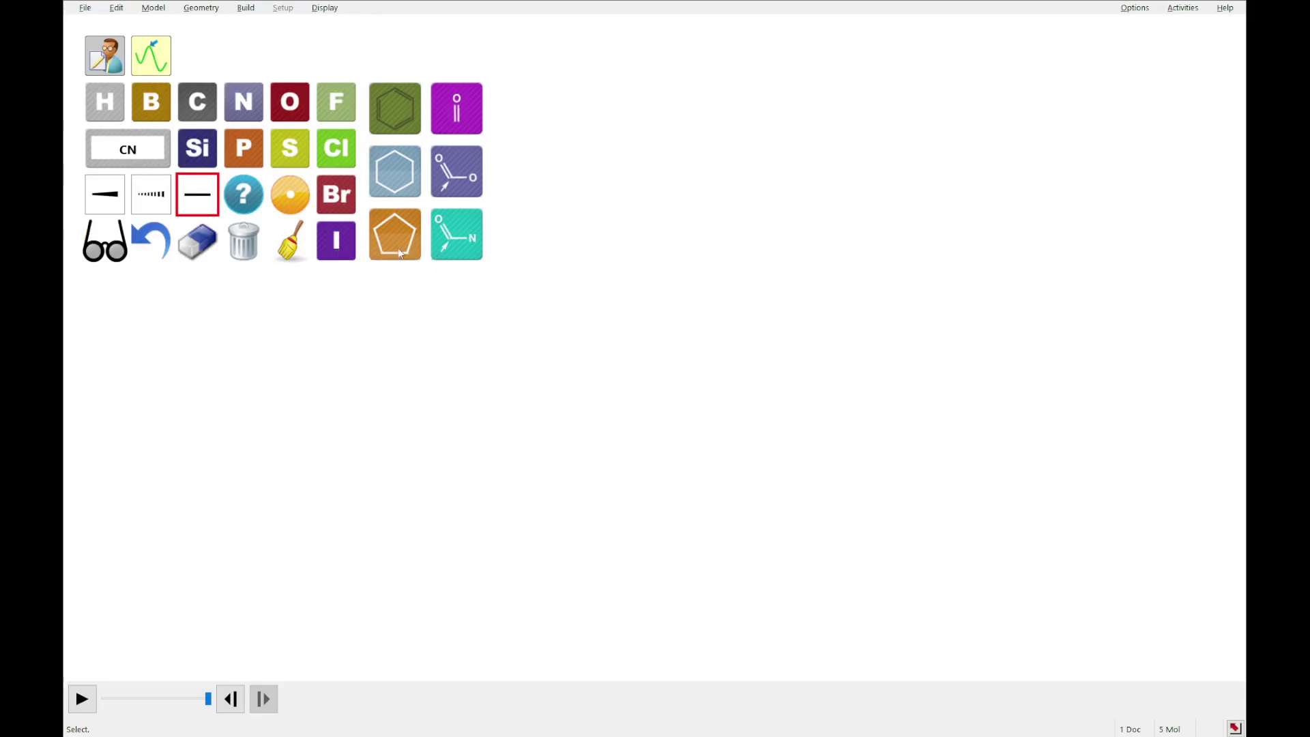
pyautogui.click(396, 180)
pyautogui.click(465, 394)
pyautogui.click(203, 117)
pyautogui.click(437, 444)
pyautogui.click(431, 347)
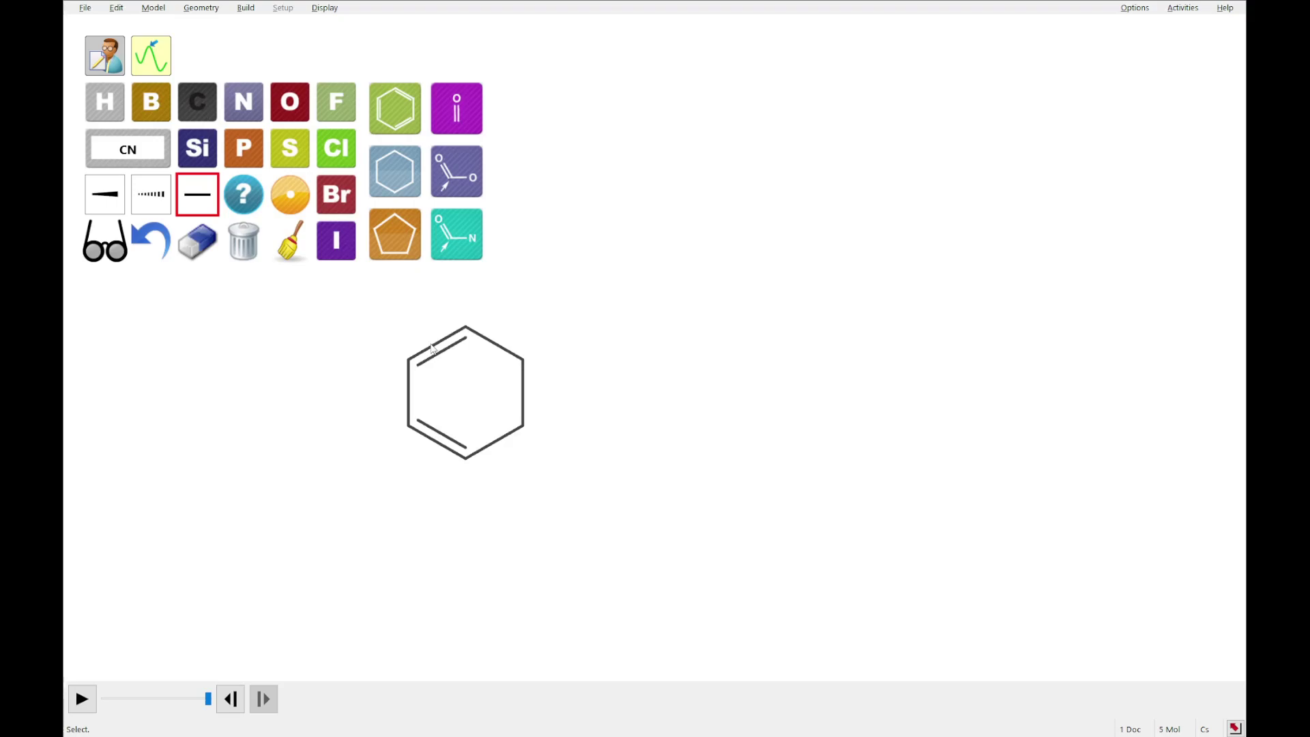
# Add a wedged and a hashed Br on adjacent right-hand carbons, then symmetrize the structure
pyautogui.click(319, 196)
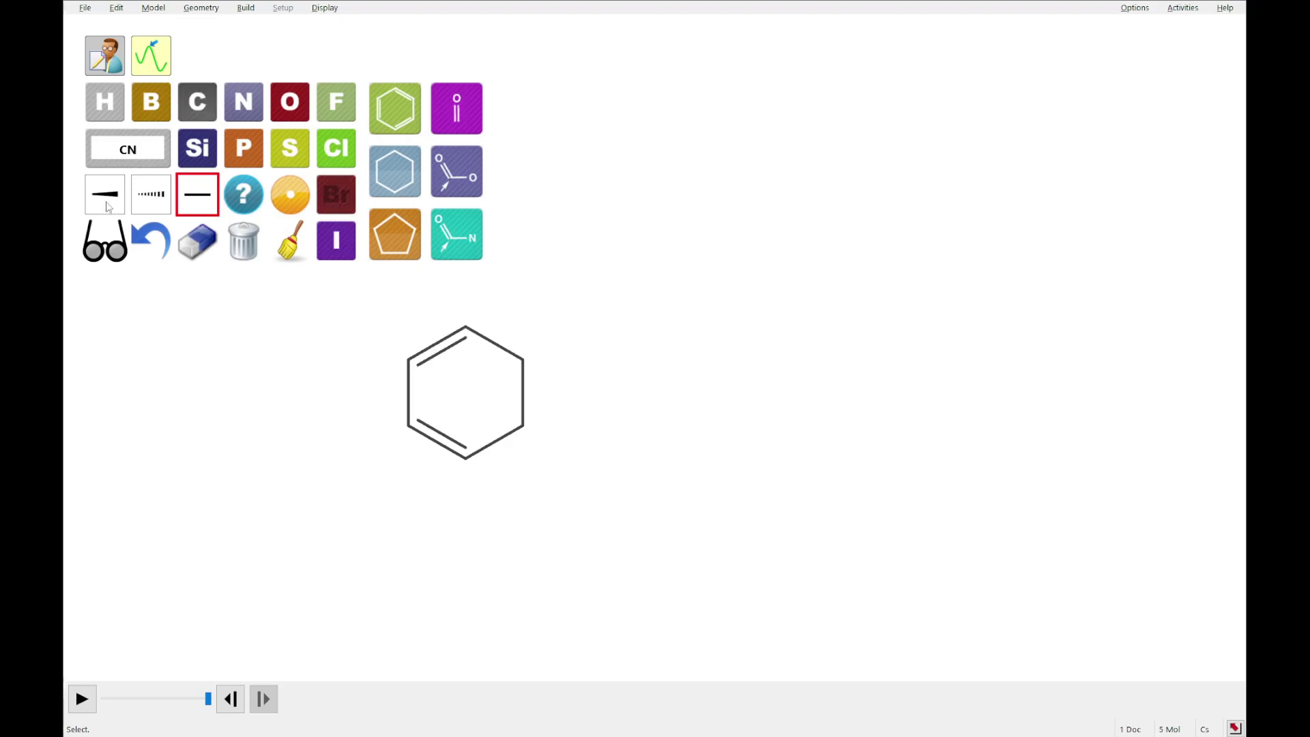
pyautogui.click(107, 204)
pyautogui.moveTo(524, 358); pyautogui.dragTo(576, 302)
pyautogui.click(156, 208)
pyautogui.moveTo(524, 427); pyautogui.dragTo(578, 463)
pyautogui.click(295, 249)
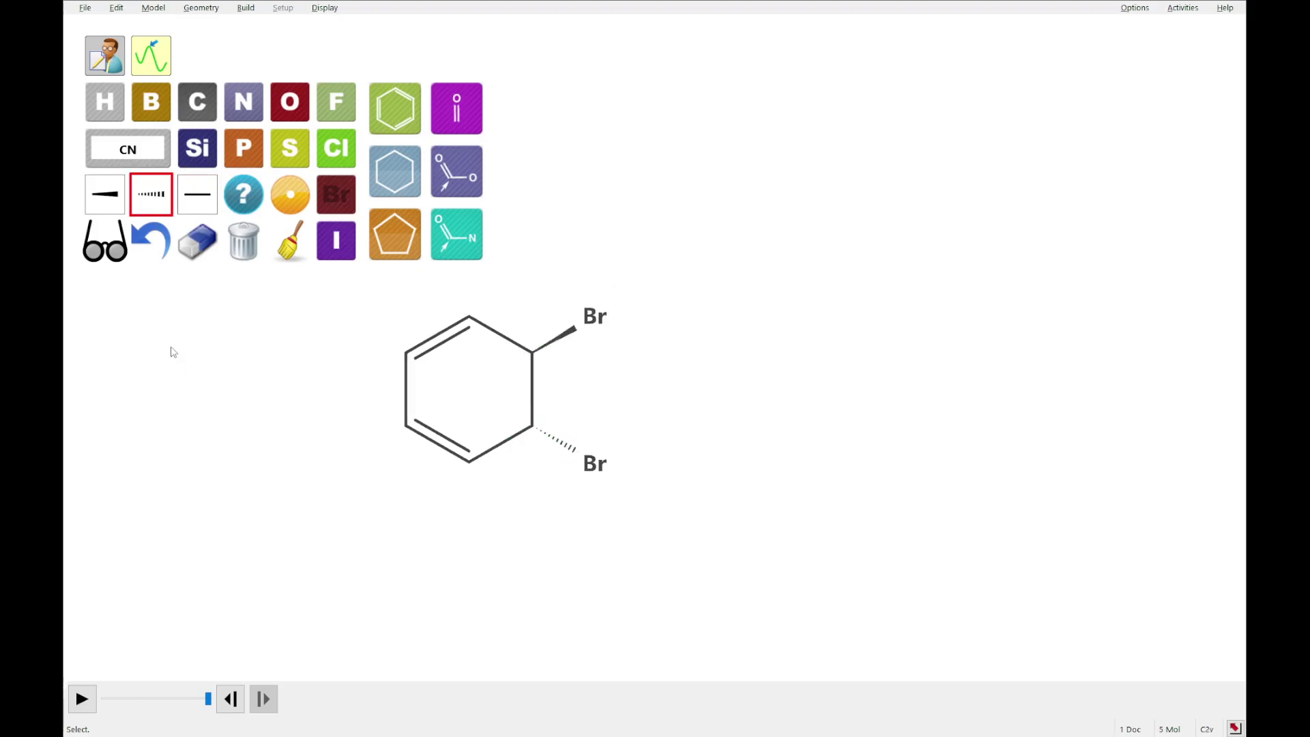
pyautogui.click(85, 8)
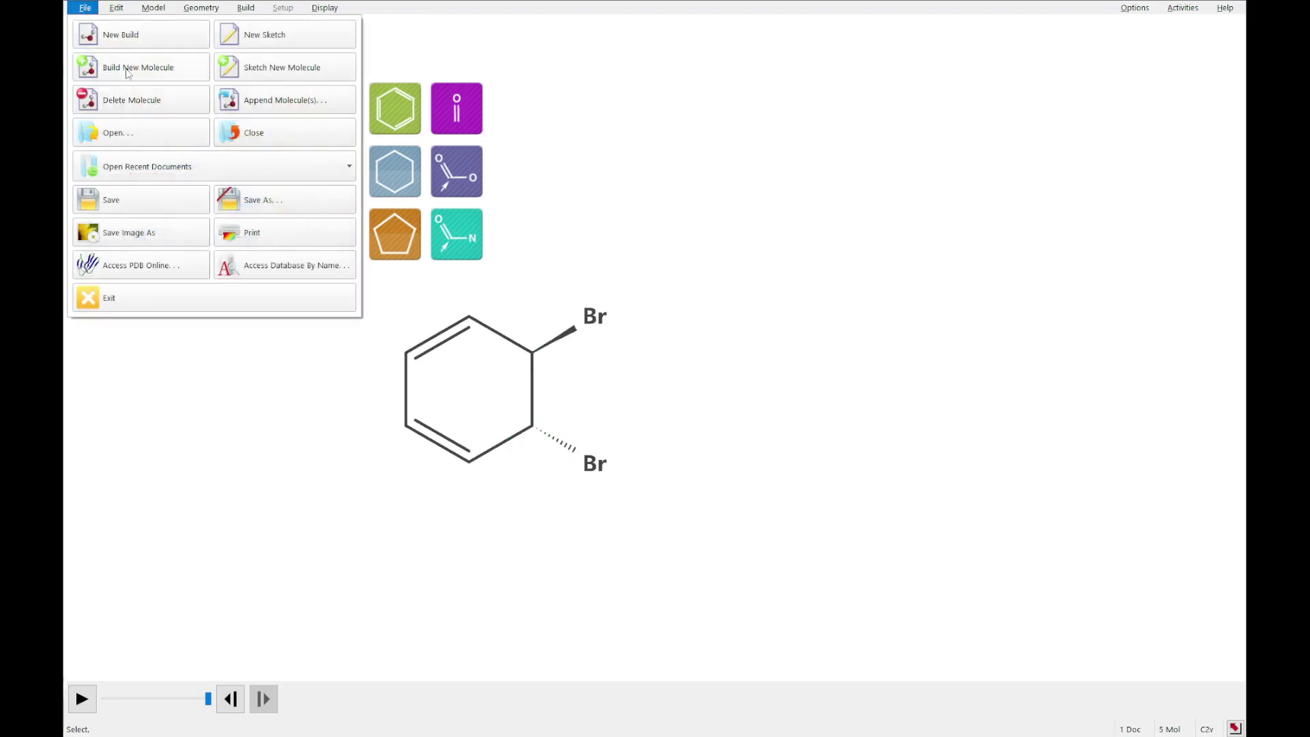
# Sketch bromobenzene as a new molecule and clean up its geometry
pyautogui.click(249, 66)
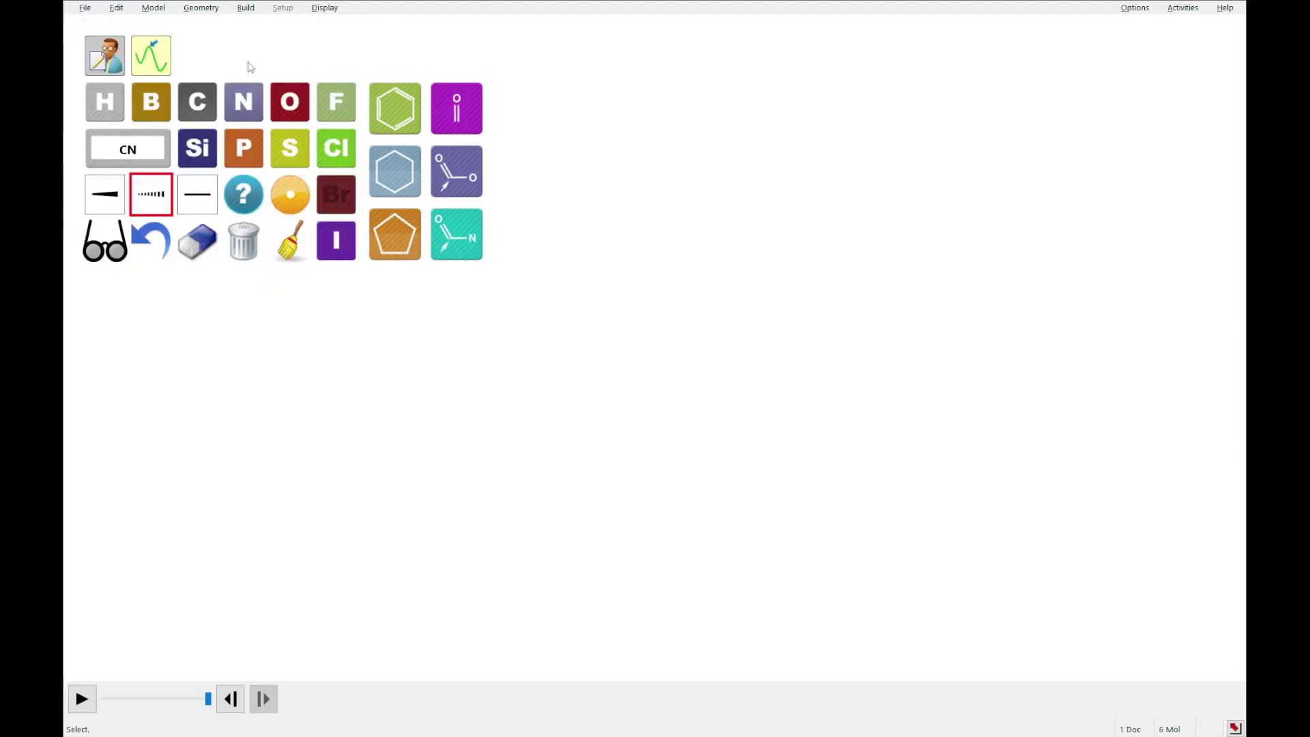
pyautogui.click(395, 109)
pyautogui.click(529, 390)
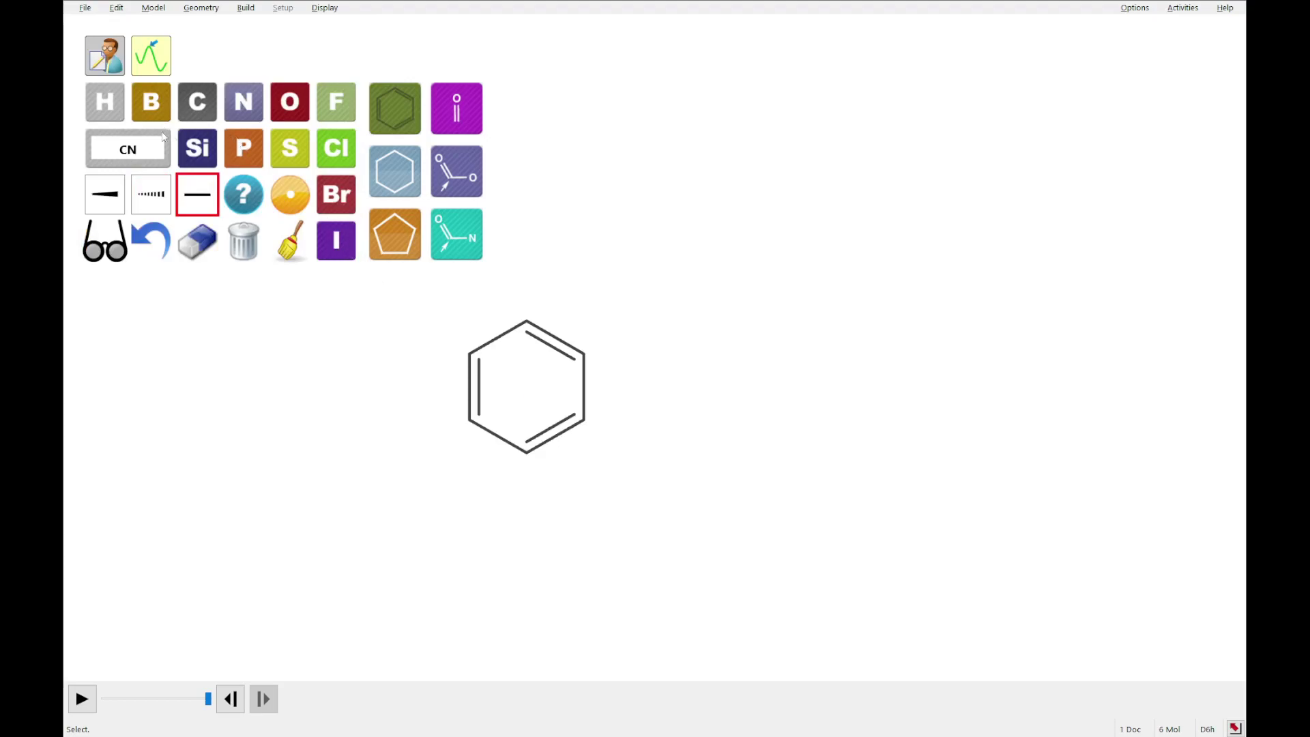
pyautogui.click(655, 347)
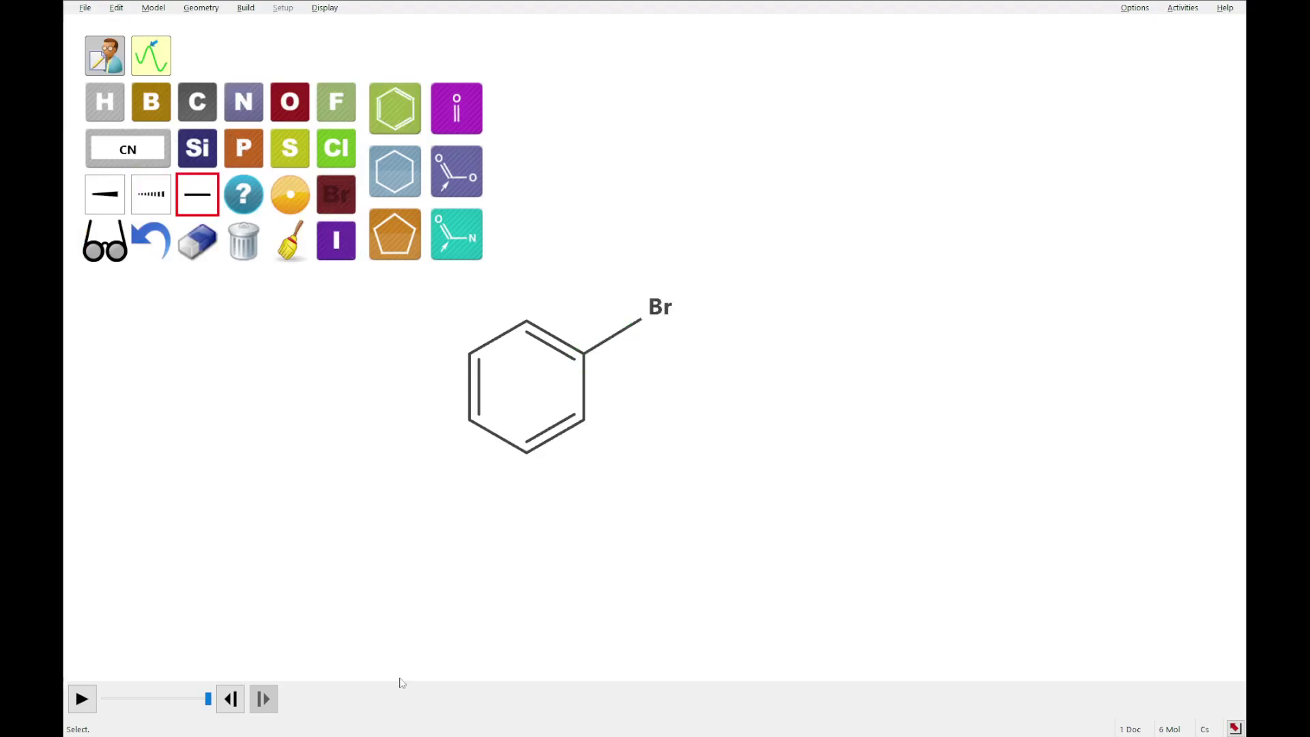
pyautogui.click(290, 243)
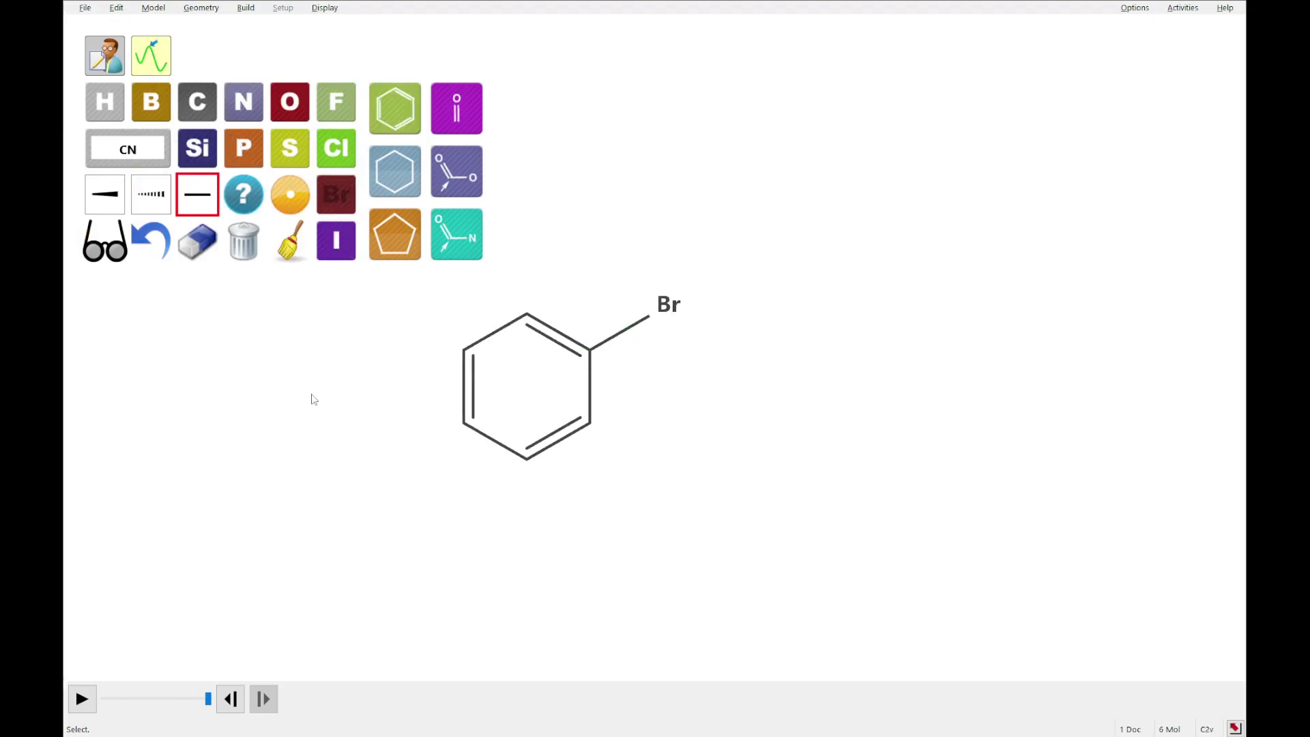
# Add Br–Br bromine and then hydrogen bromide as further new molecules
pyautogui.click(85, 8)
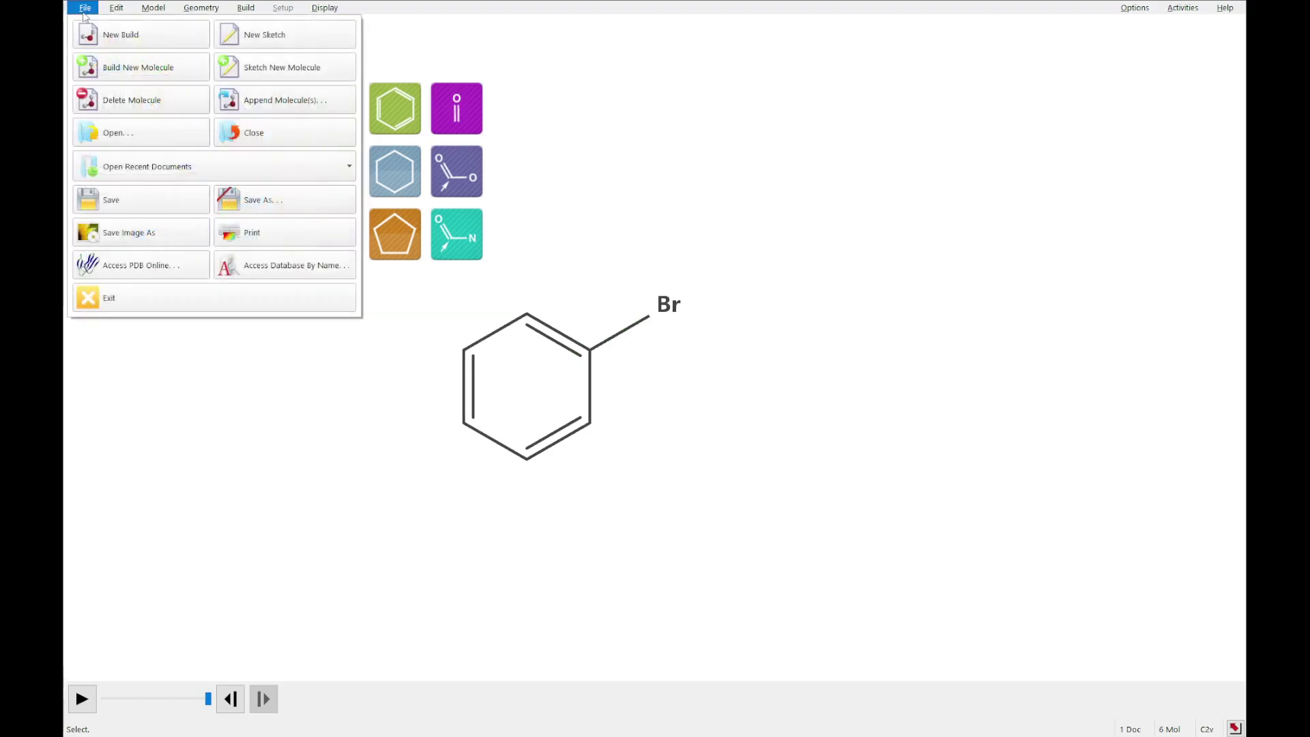
pyautogui.click(266, 67)
pyautogui.click(506, 380)
pyautogui.click(535, 367)
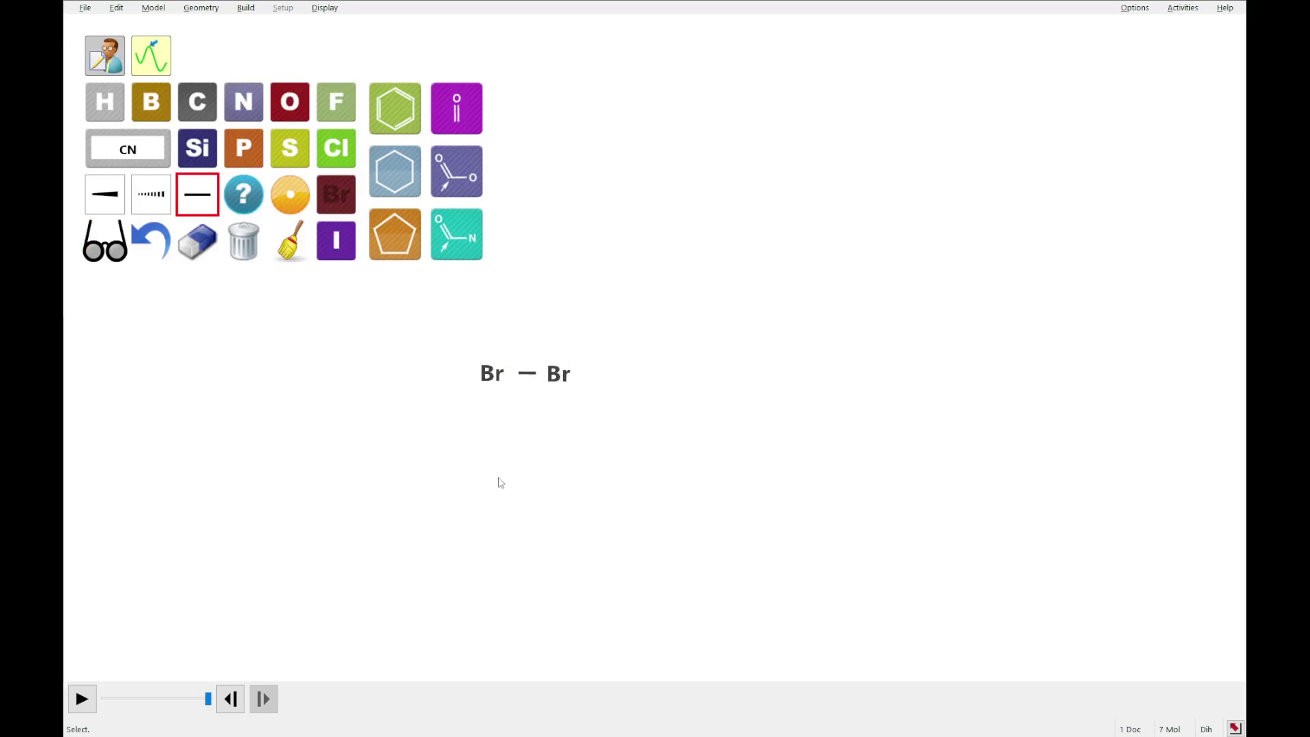
pyautogui.click(90, 9)
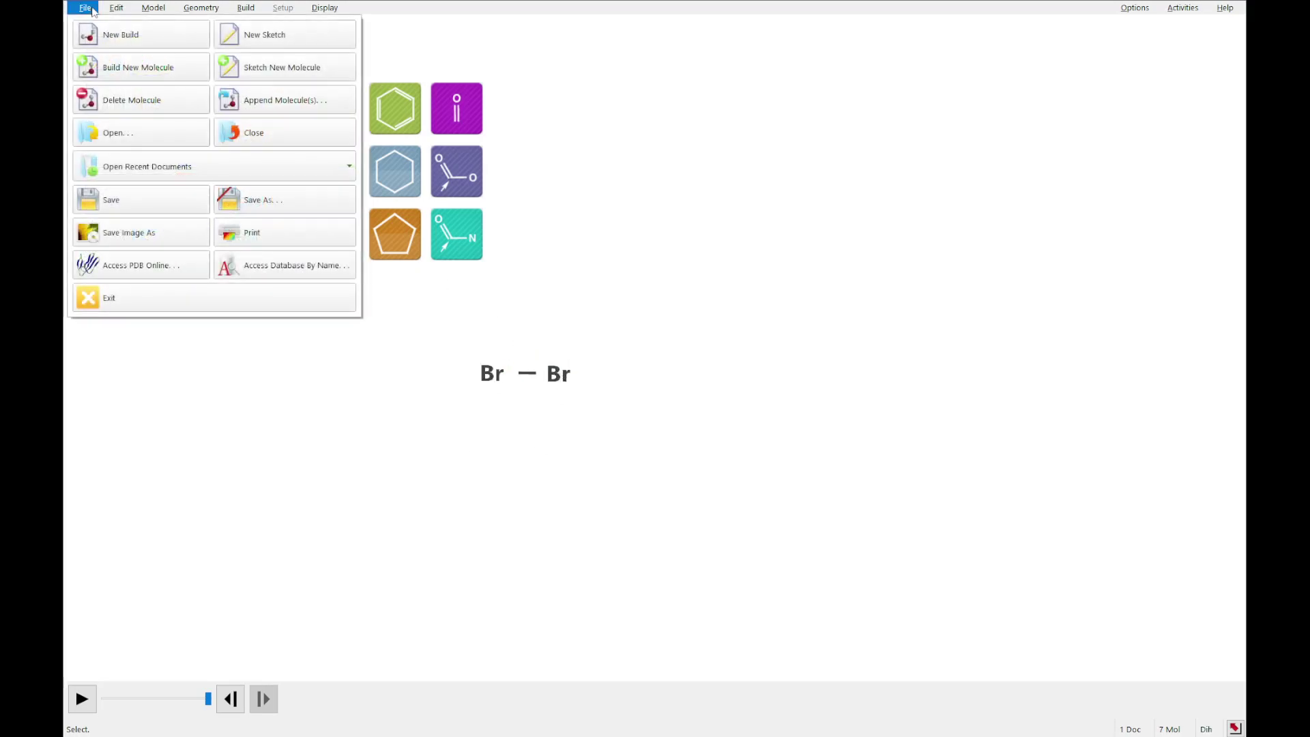
pyautogui.click(233, 58)
pyautogui.click(508, 335)
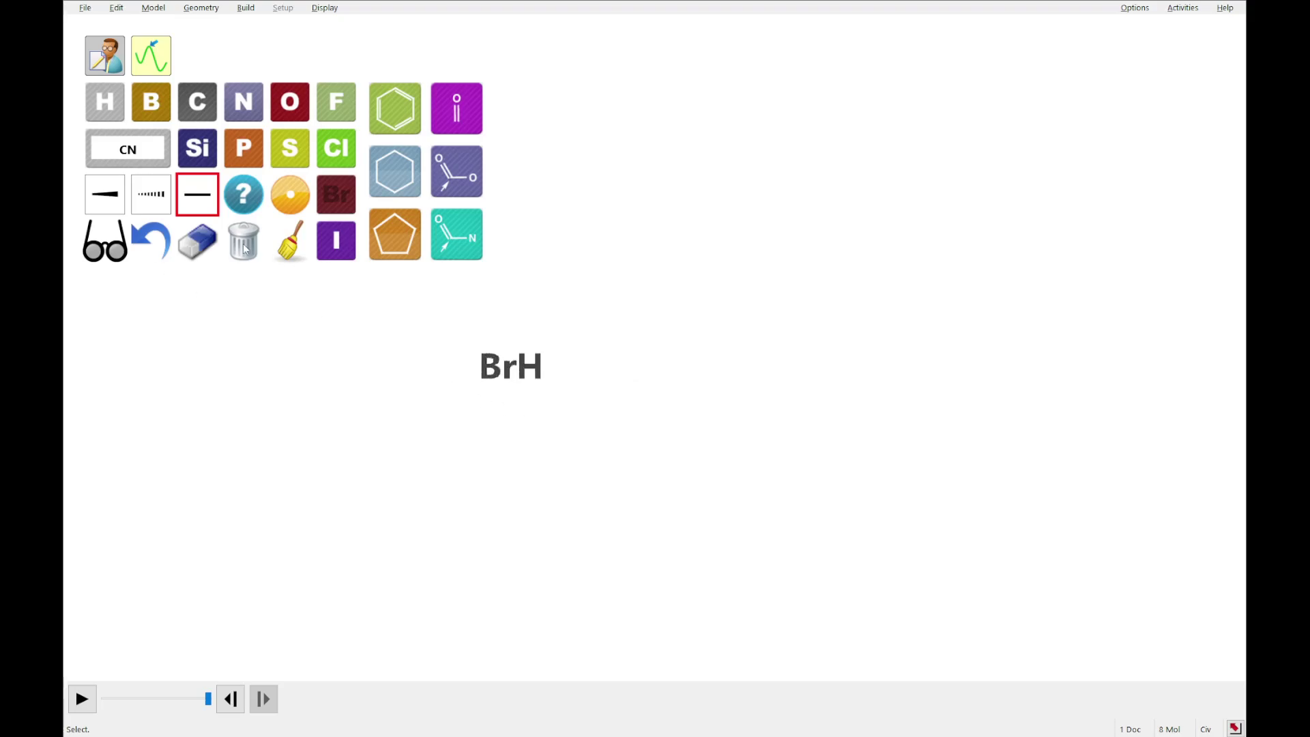
# Show HBr in 3-D, then replace all eight molecules with their named ωB97X-D/6-31G* database entries
pyautogui.click(106, 246)
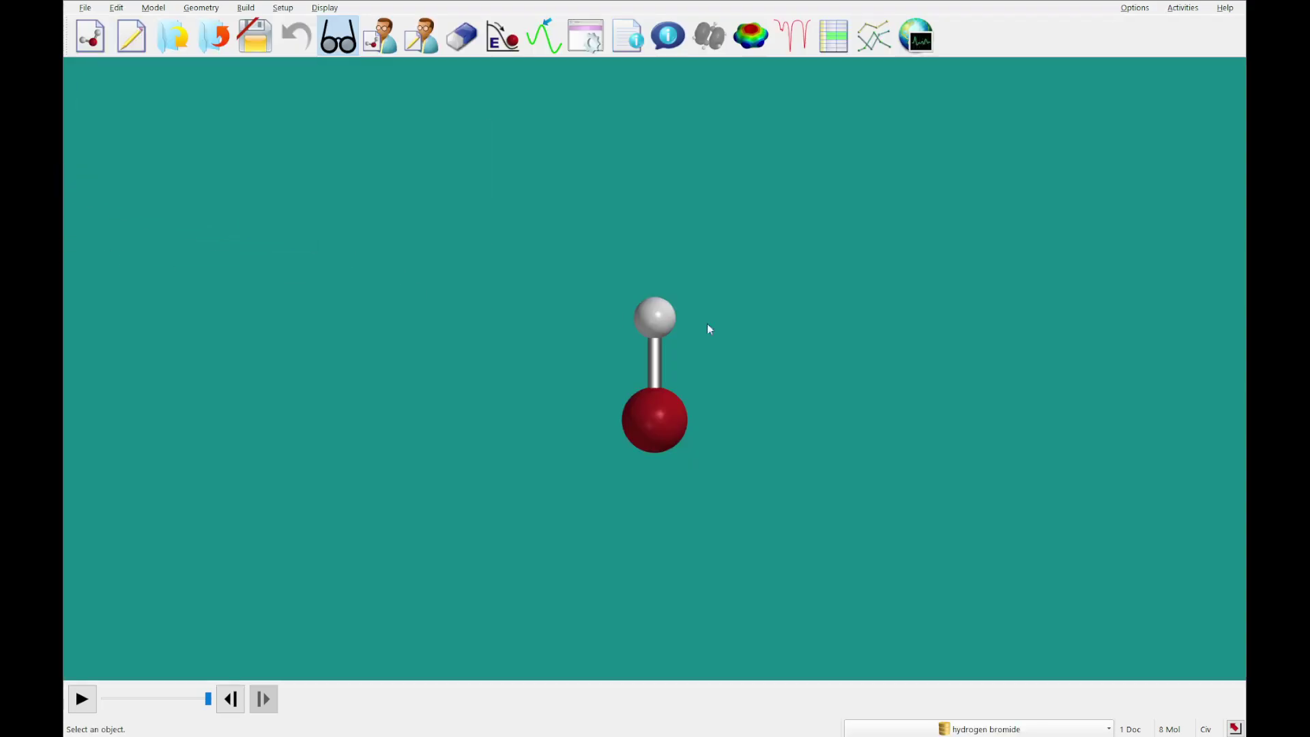
pyautogui.click(833, 36)
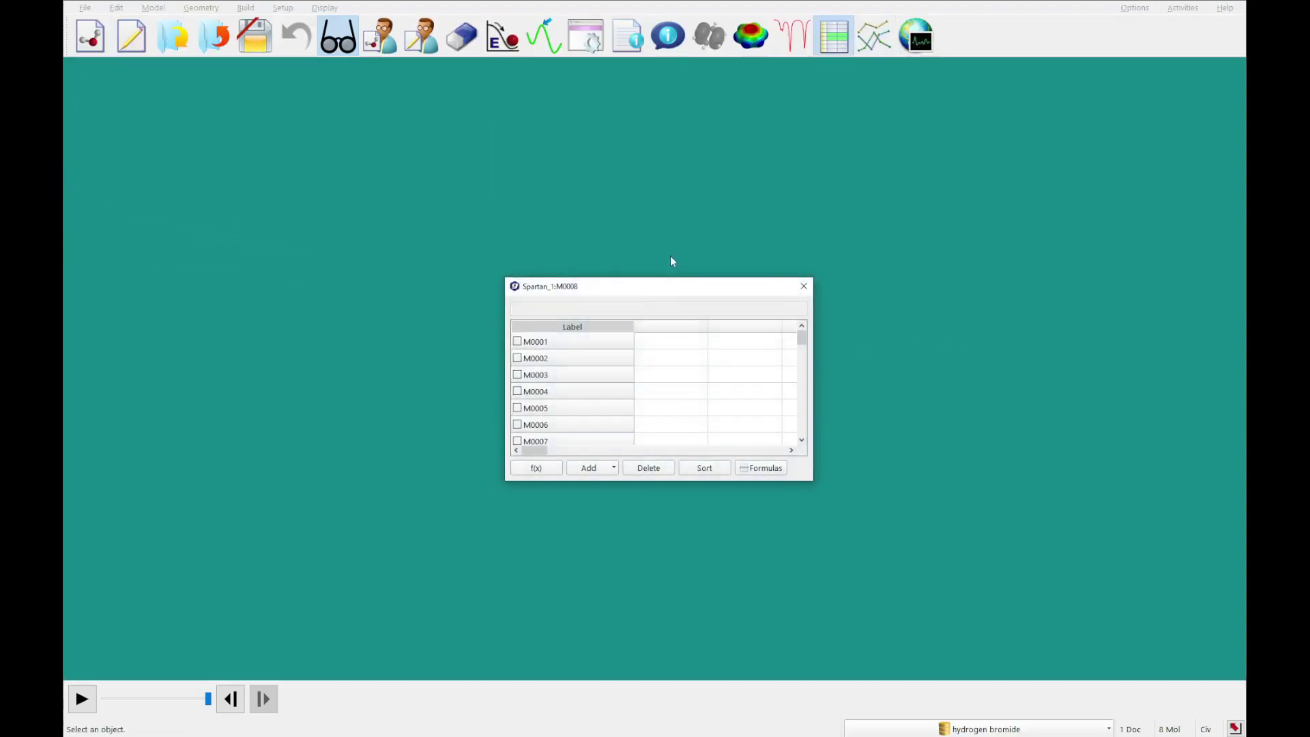
pyautogui.moveTo(659, 289); pyautogui.dragTo(963, 160)
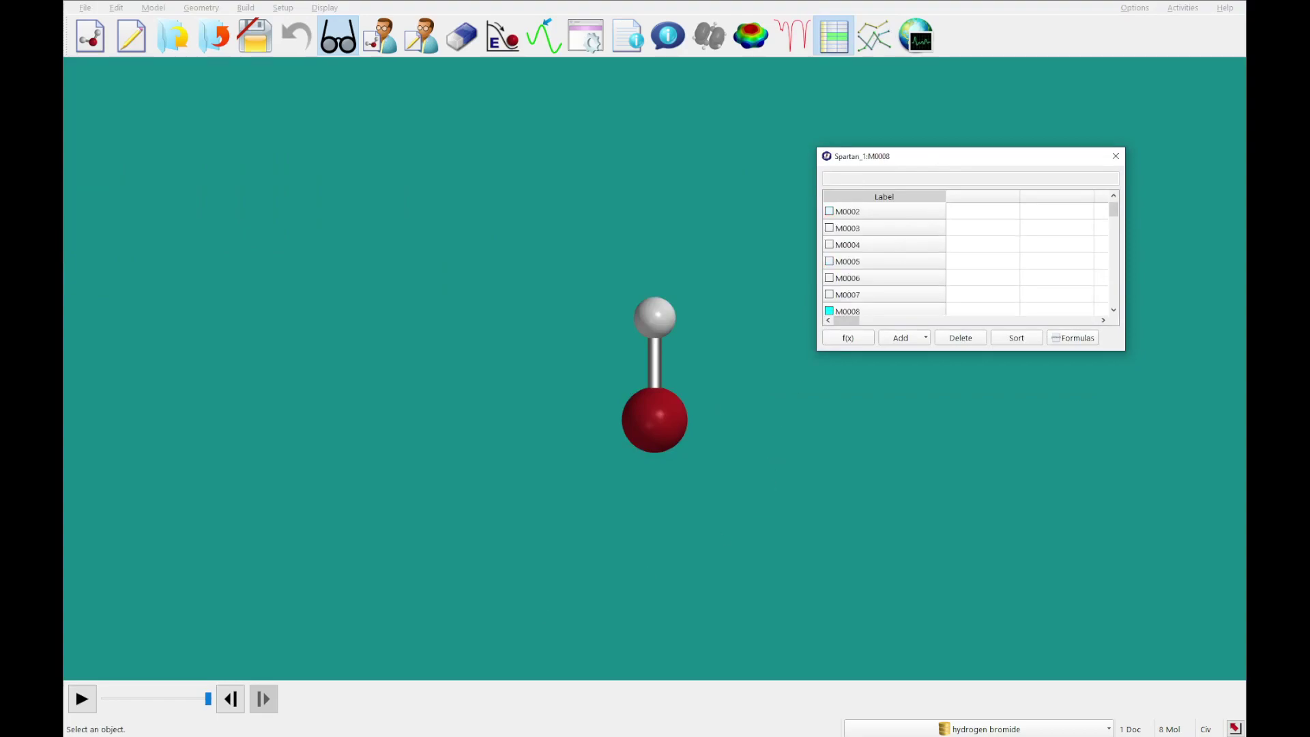
pyautogui.click(983, 729)
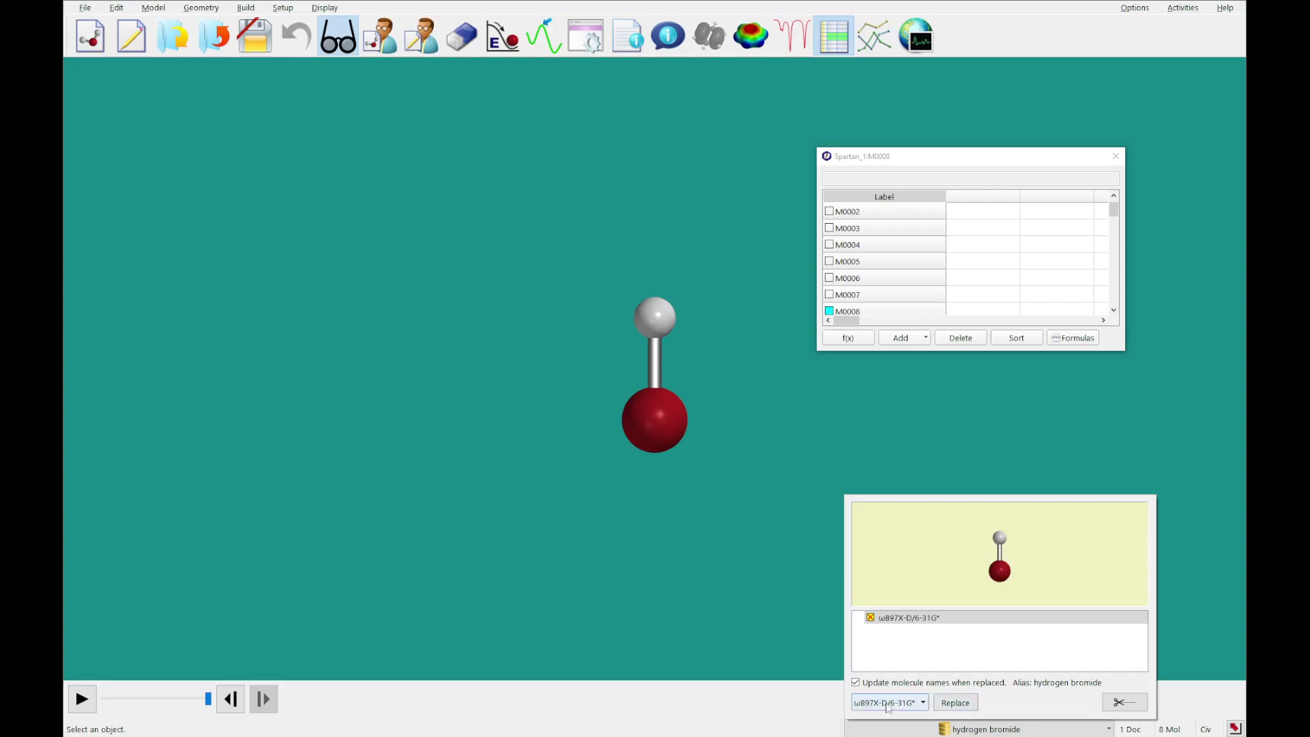
pyautogui.click(954, 703)
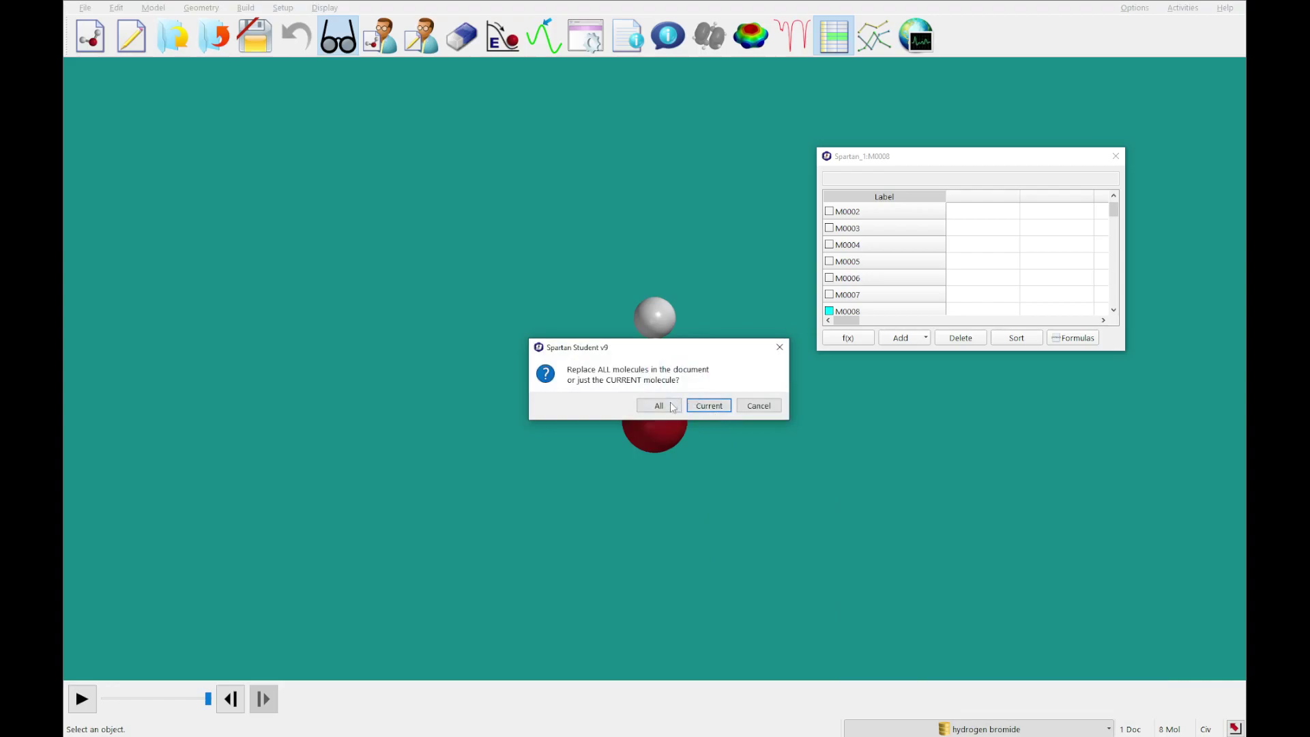
pyautogui.click(671, 407)
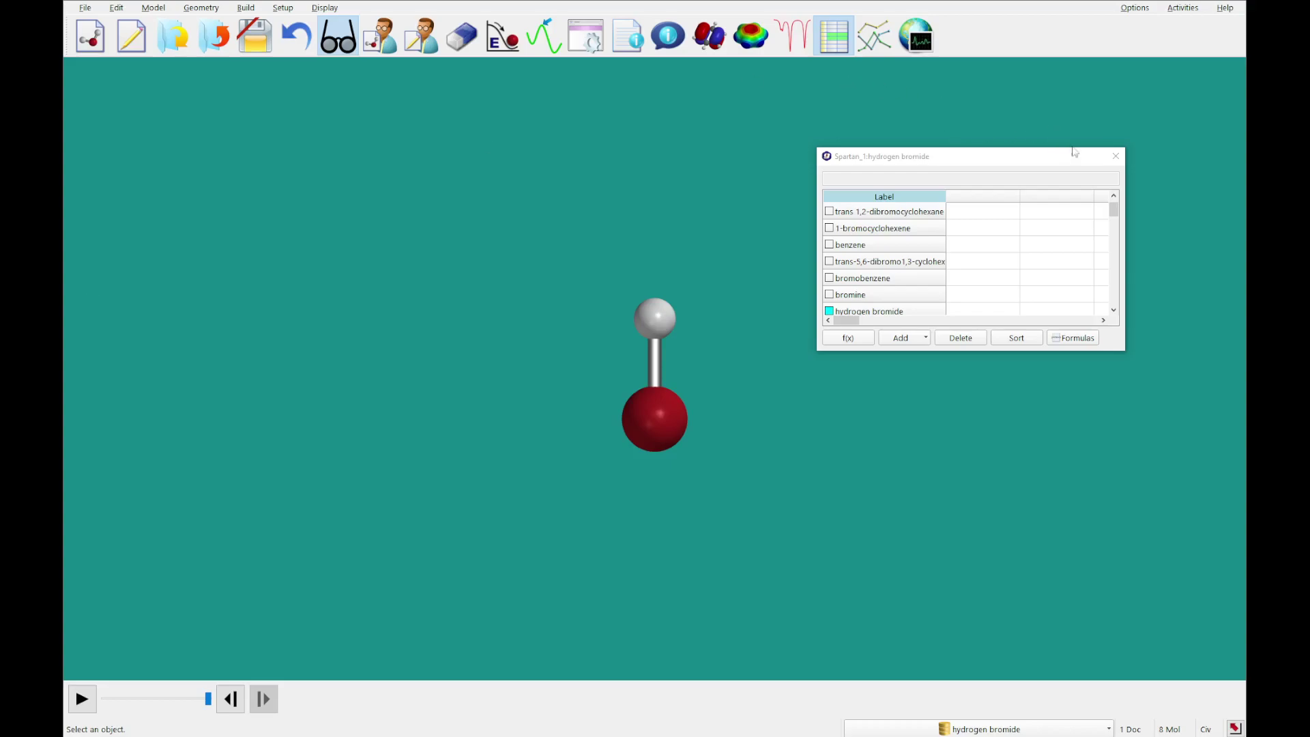
pyautogui.click(1116, 156)
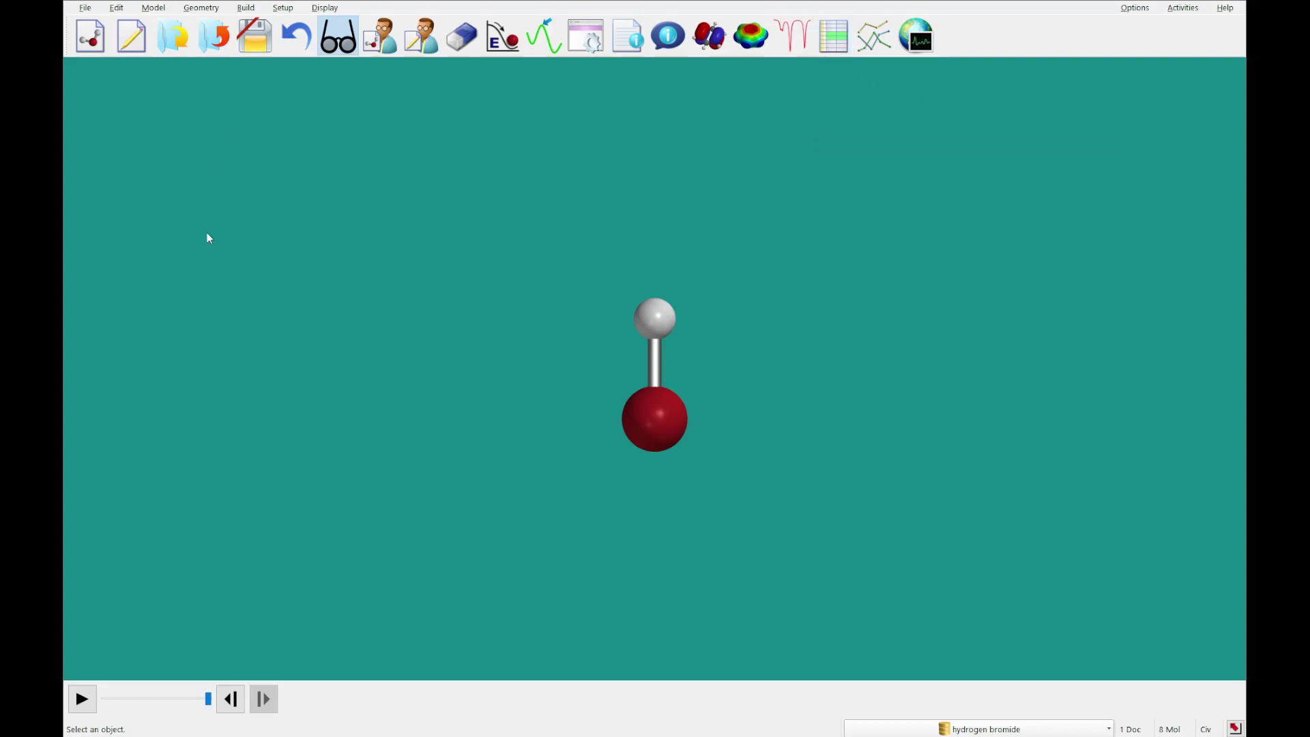
# Set up the reaction bromine + cyclohexene → trans-1,2-dibromocyclohexane, giving ΔE of -153.75 kJ/mol
pyautogui.click(324, 7)
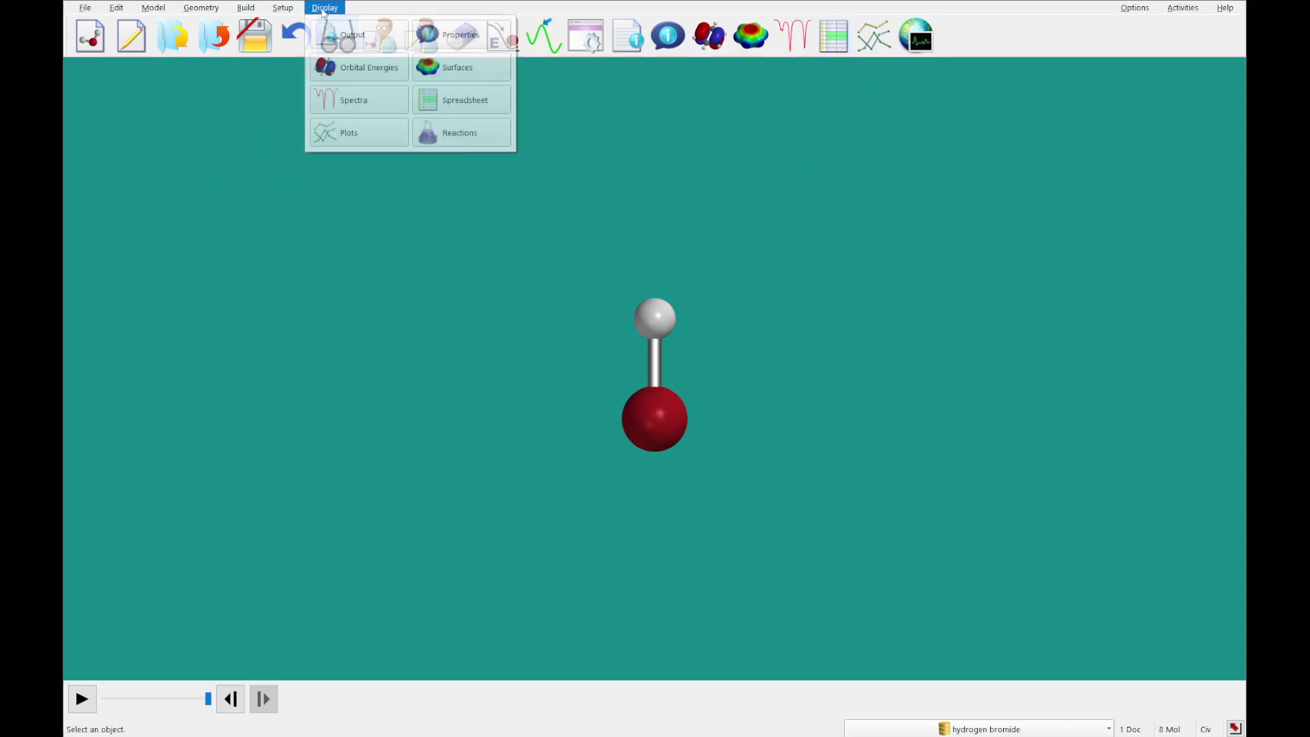
pyautogui.click(445, 126)
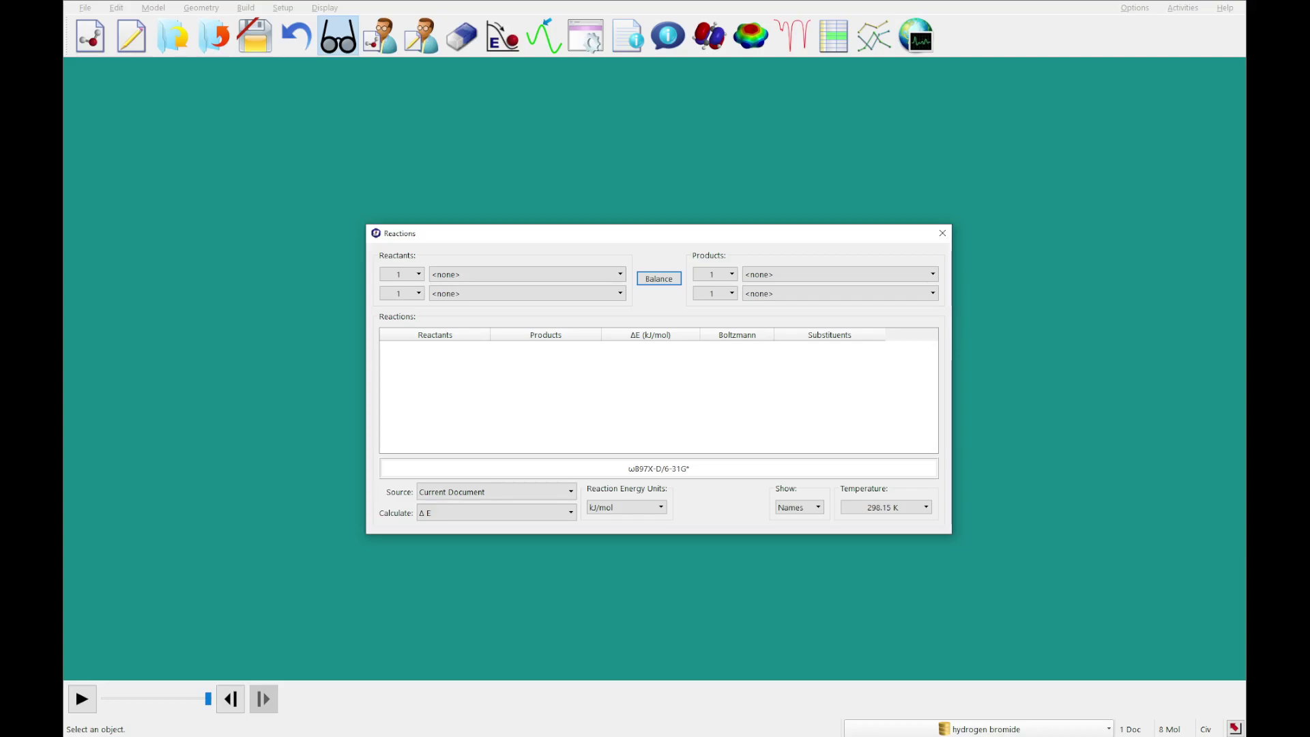
pyautogui.click(512, 279)
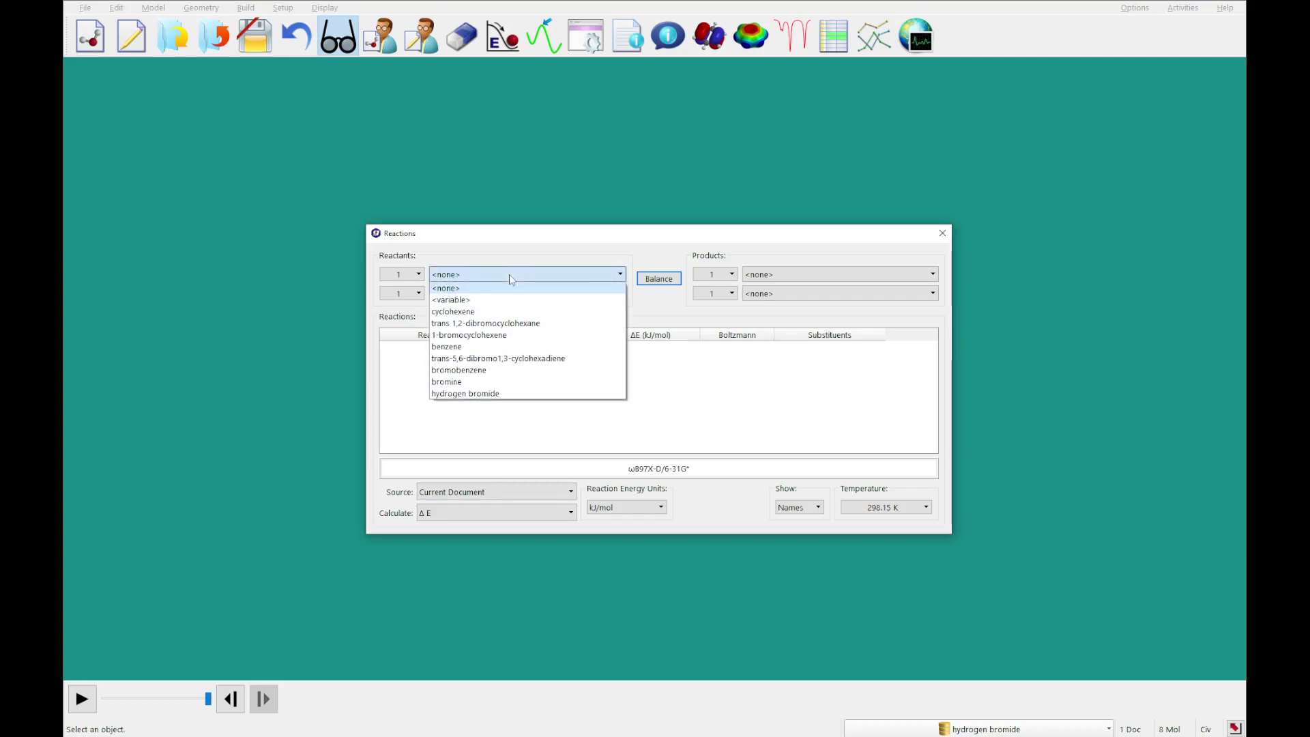
pyautogui.click(464, 382)
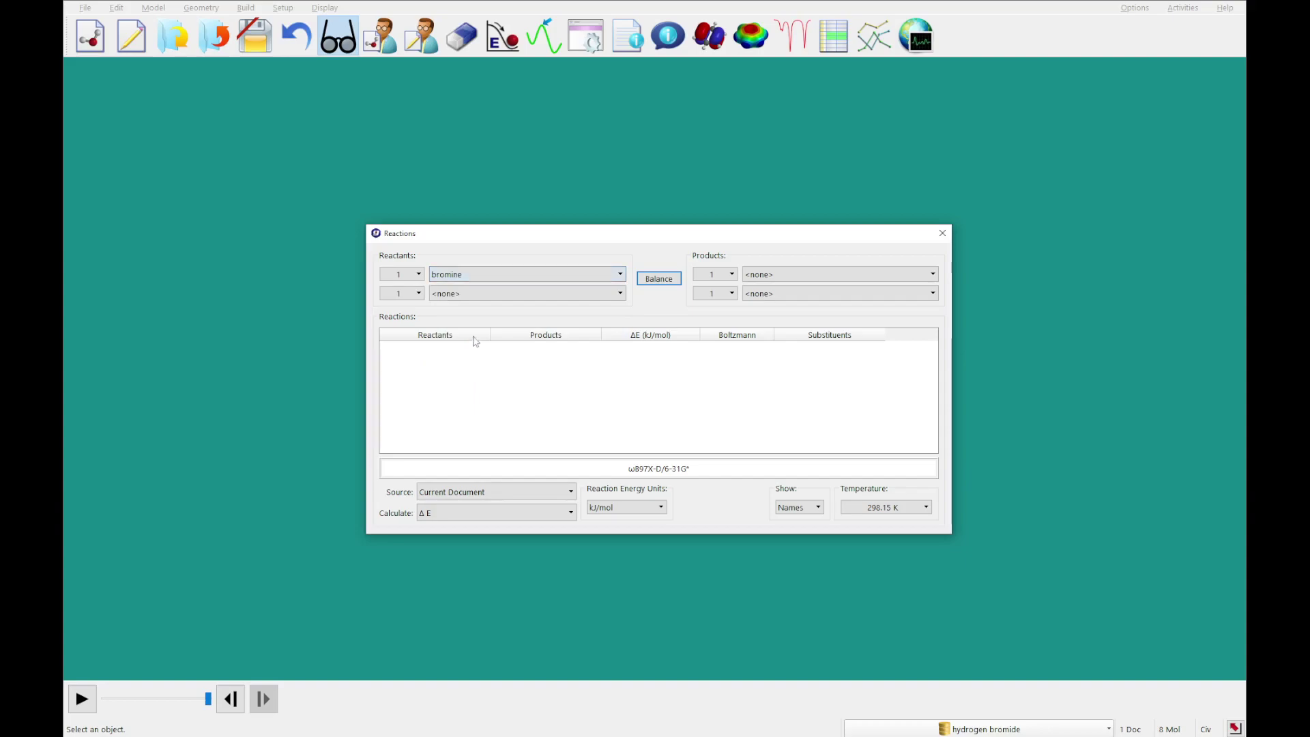
pyautogui.click(465, 298)
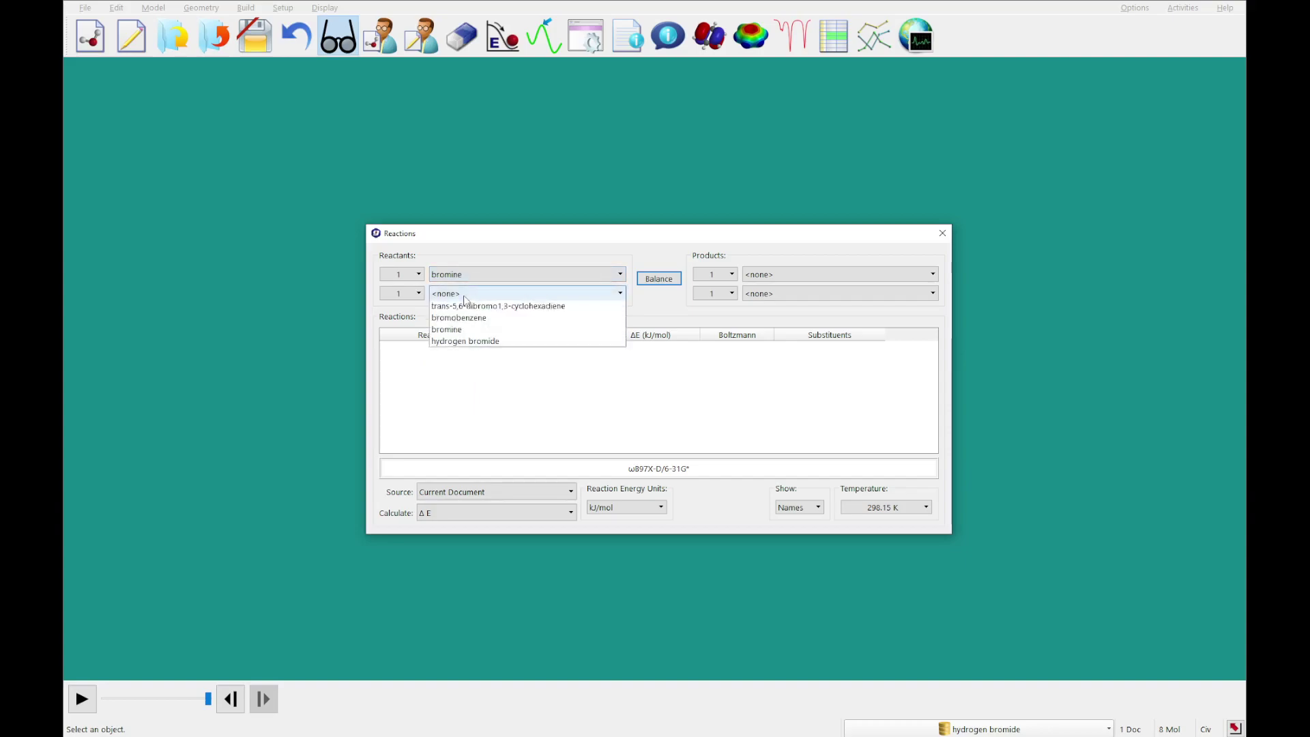
pyautogui.click(463, 331)
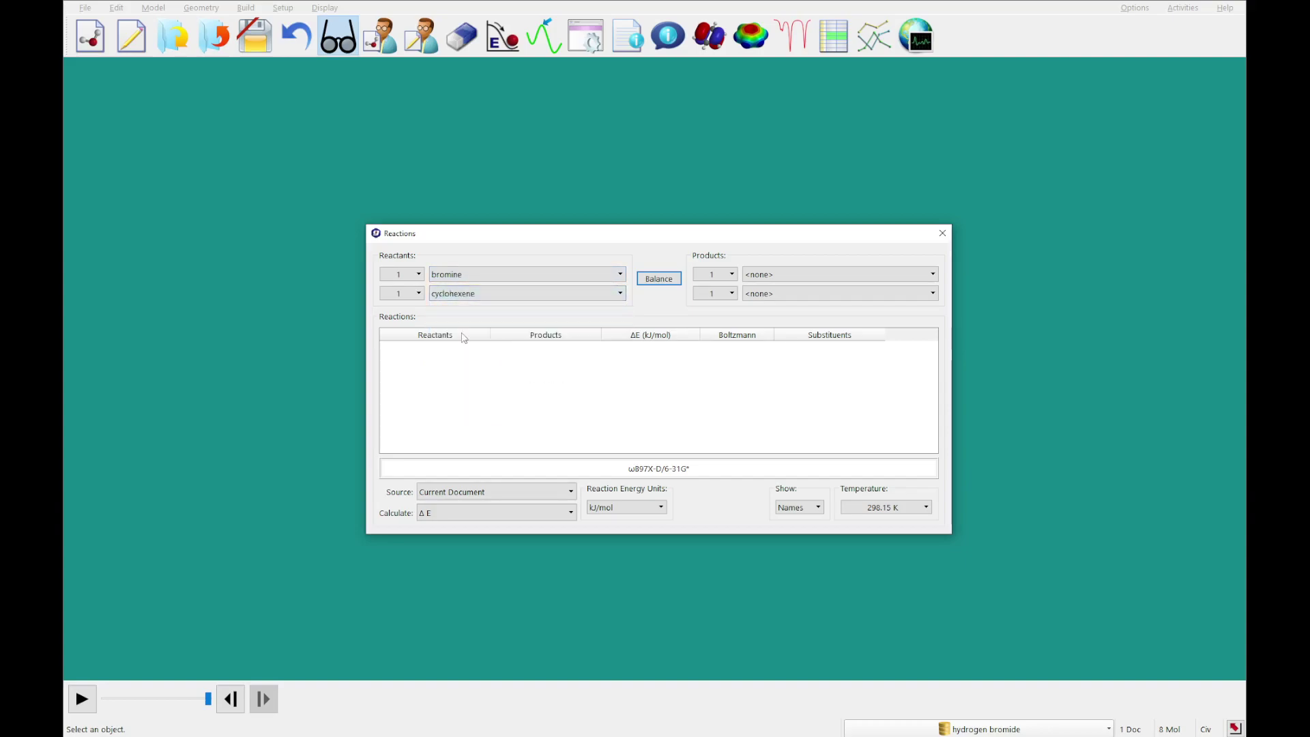
pyautogui.click(856, 277)
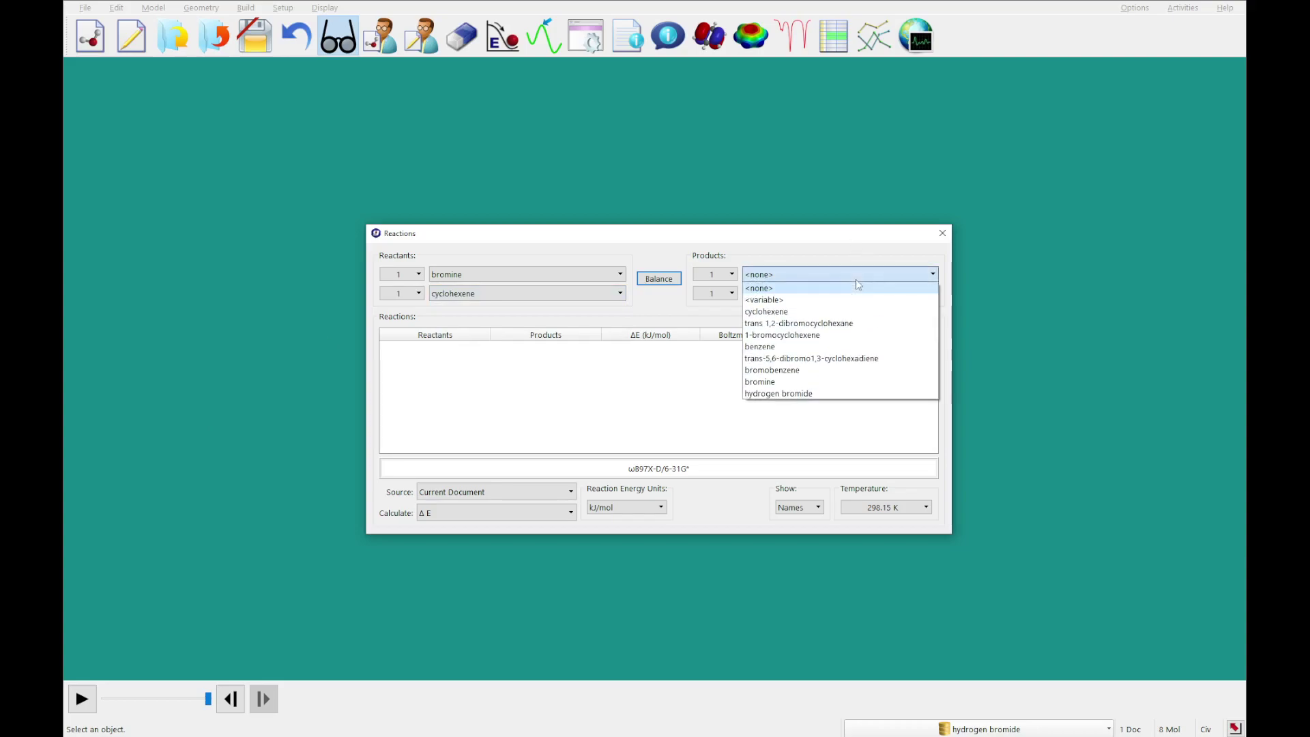
pyautogui.click(839, 325)
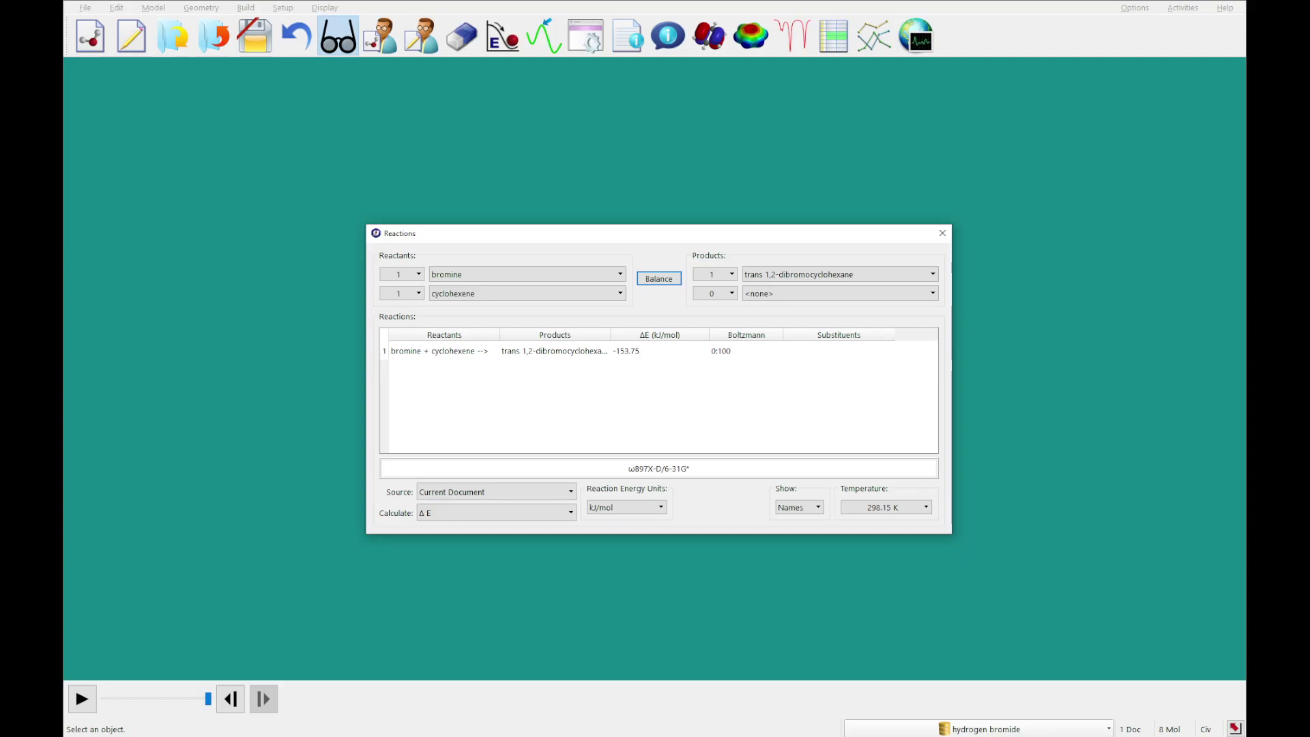
# Change the reaction to benzene + bromine → trans-5,6-dibromo-1,3-cyclohexadiene and widen the Products column
pyautogui.click(478, 277)
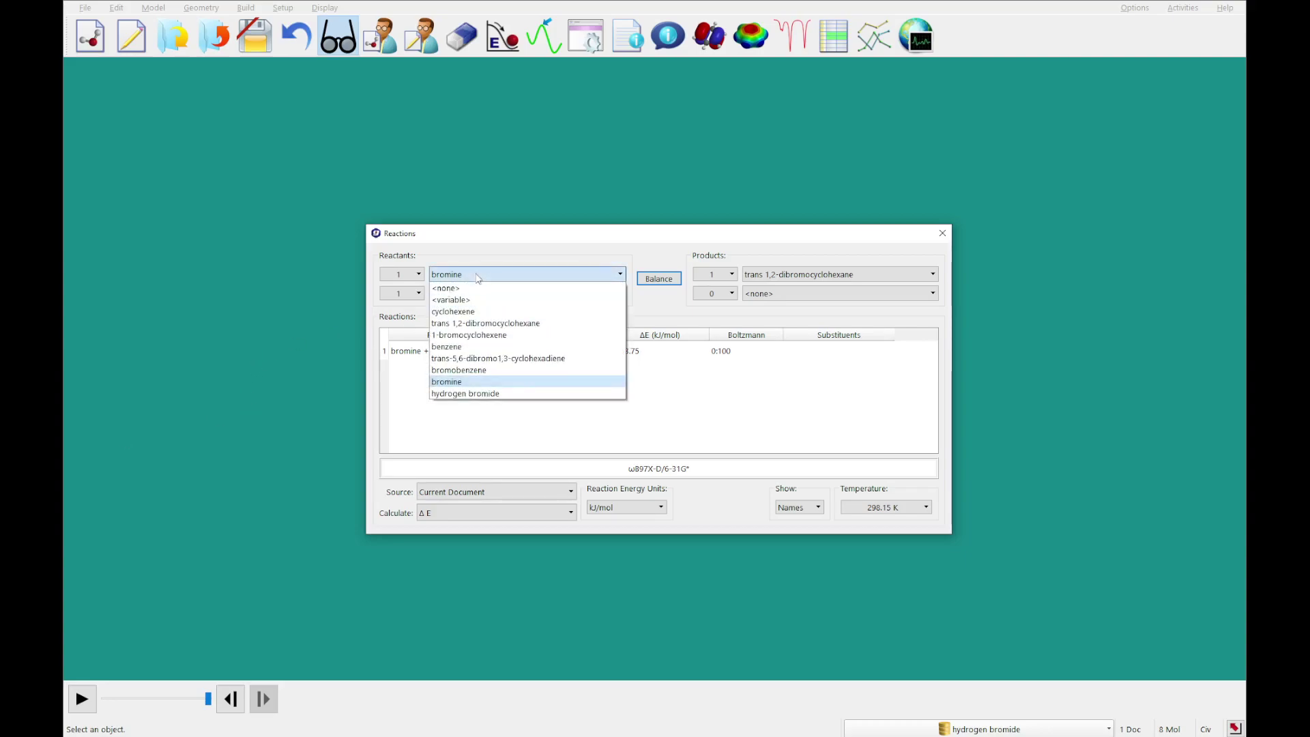
pyautogui.click(456, 347)
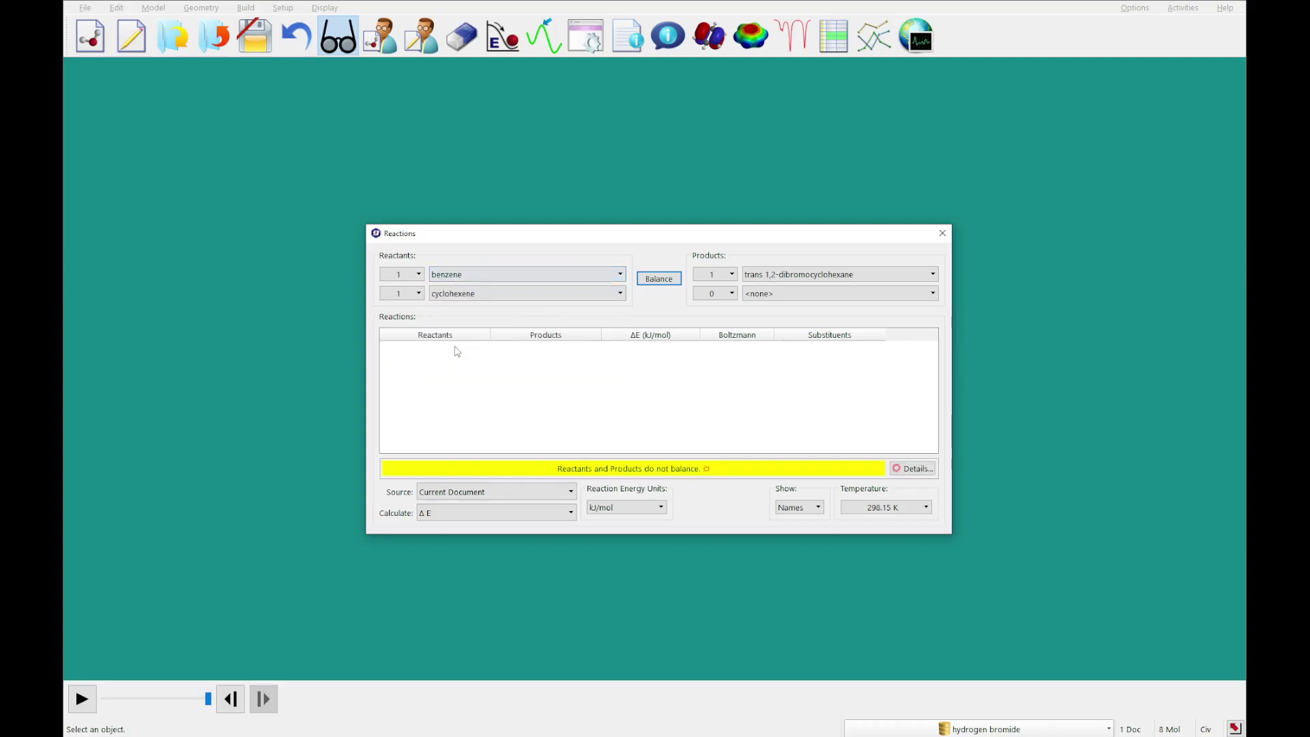
pyautogui.click(459, 298)
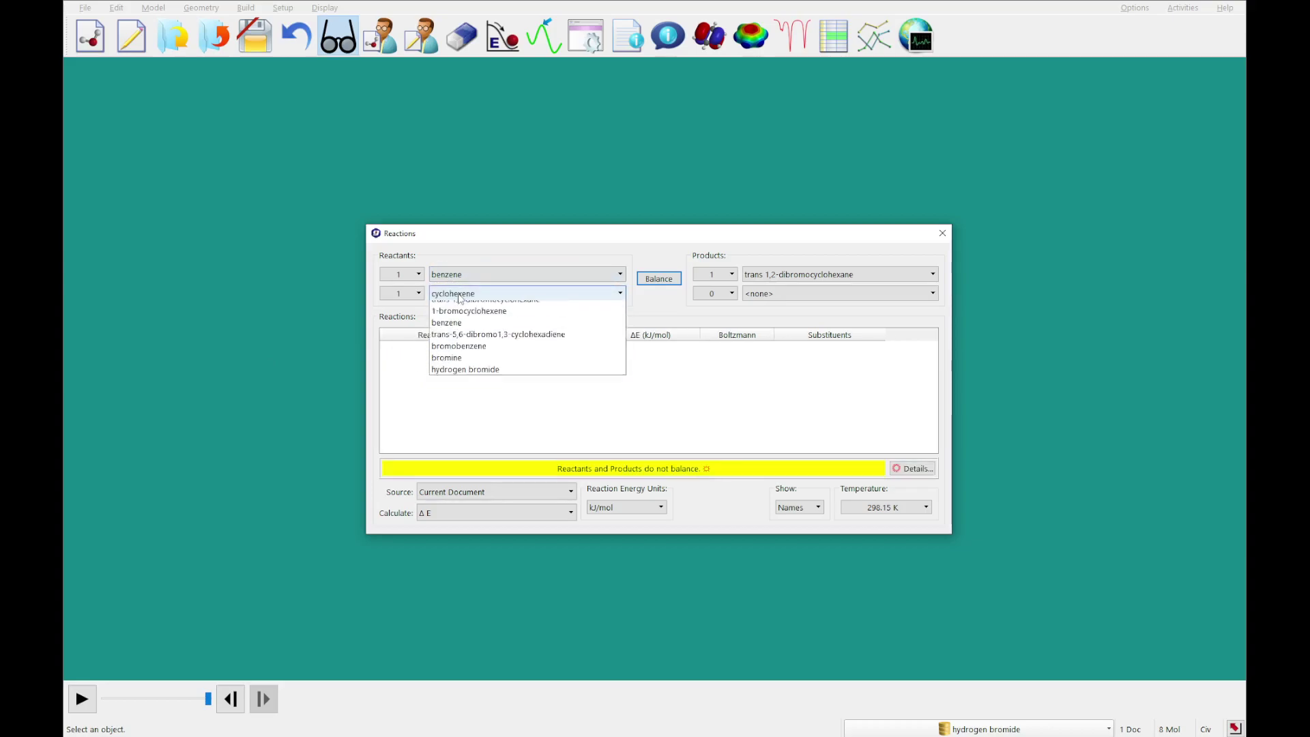
pyautogui.click(450, 404)
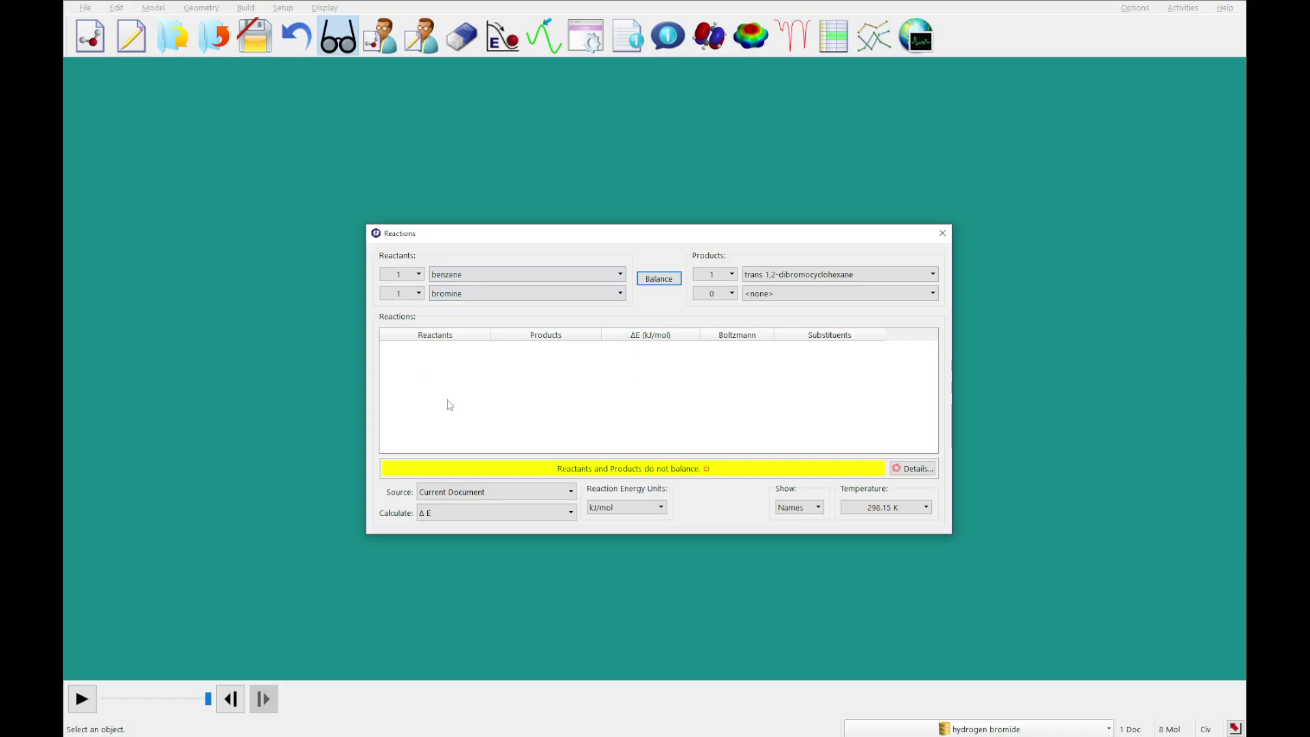
pyautogui.click(829, 277)
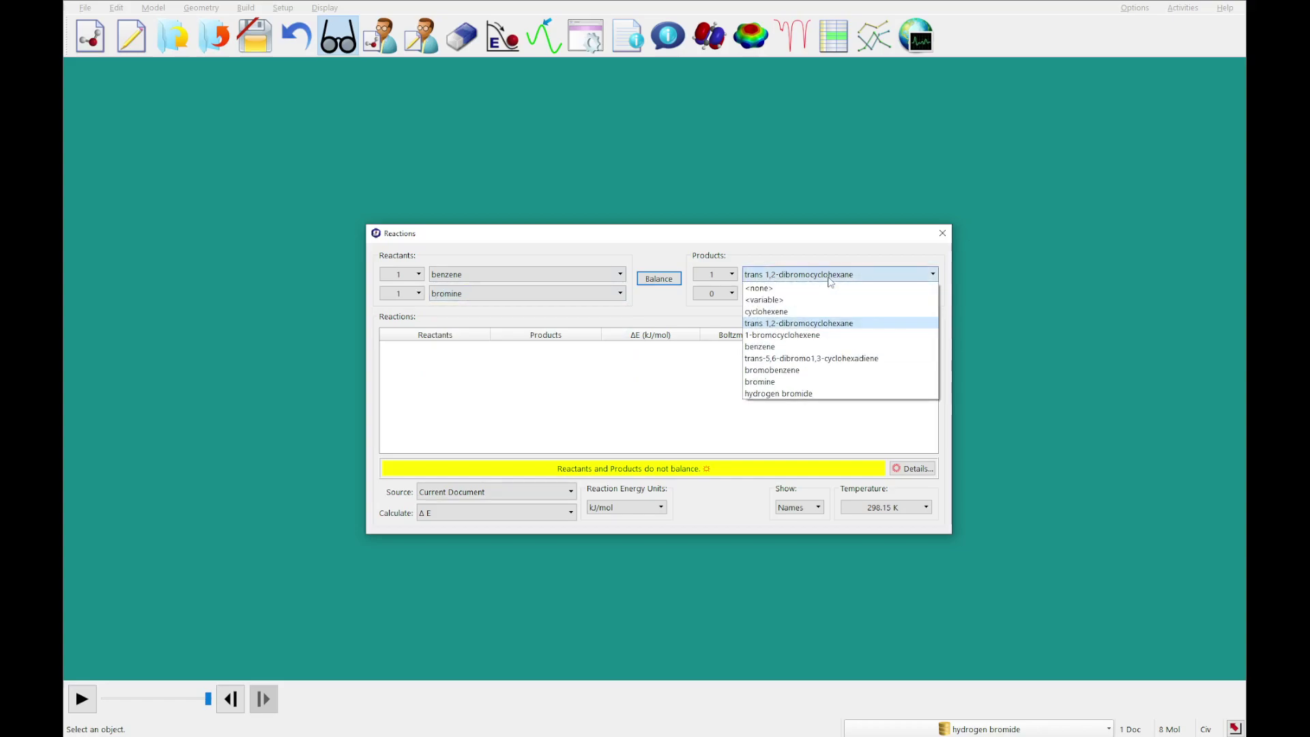
pyautogui.click(824, 359)
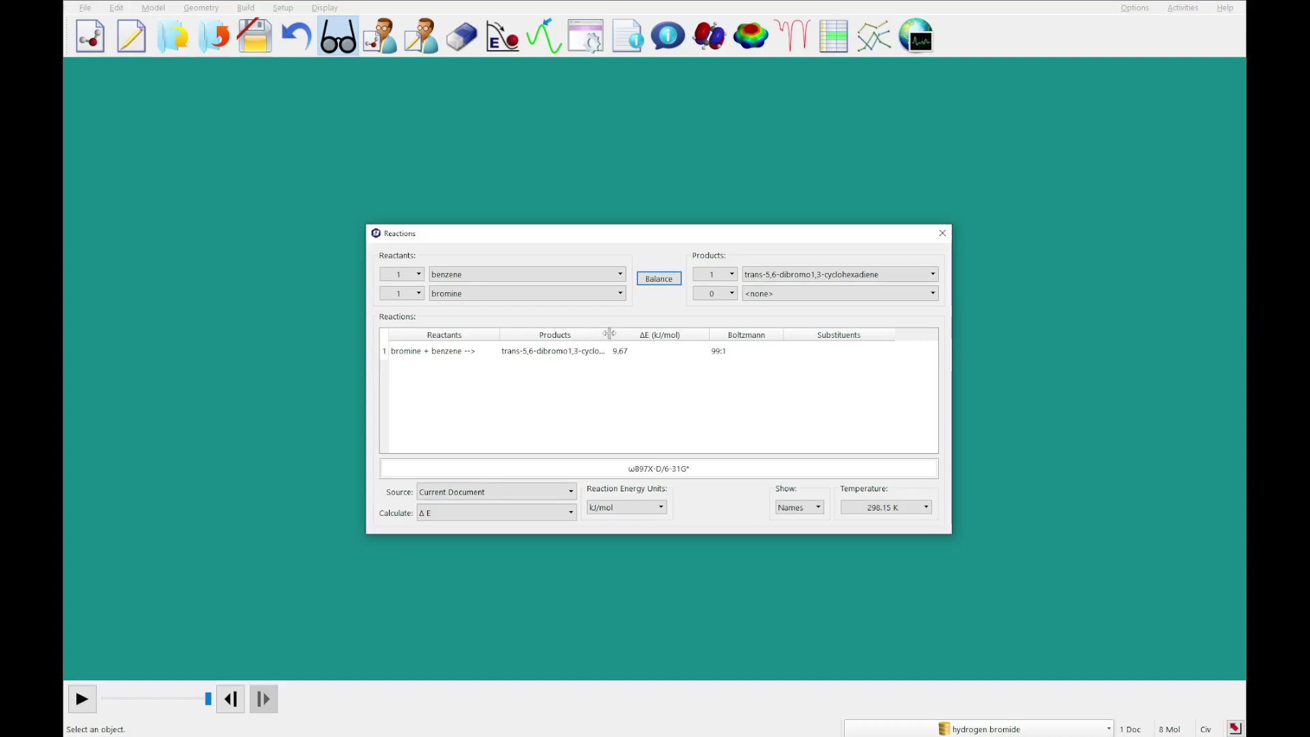
pyautogui.moveTo(613, 334); pyautogui.dragTo(654, 335)
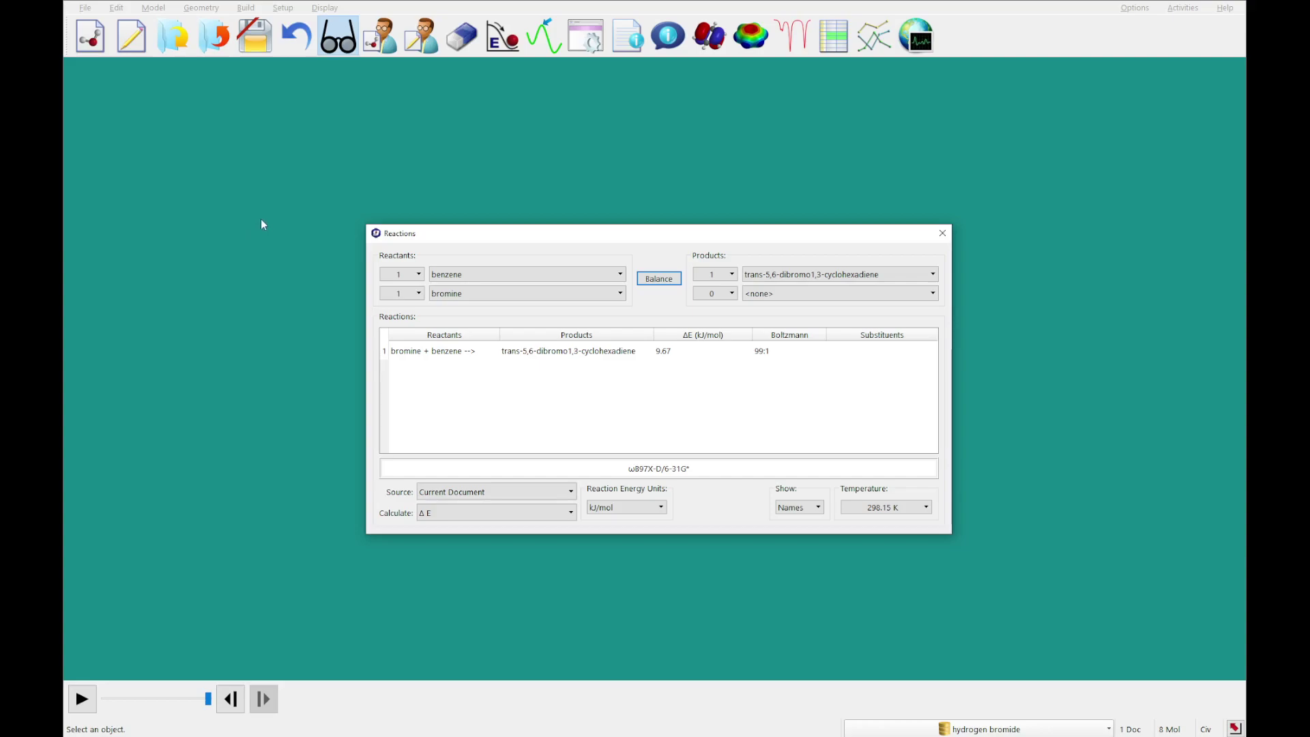
# Close the Spartan_1 document without saving and close the Reactions dialog
pyautogui.click(214, 35)
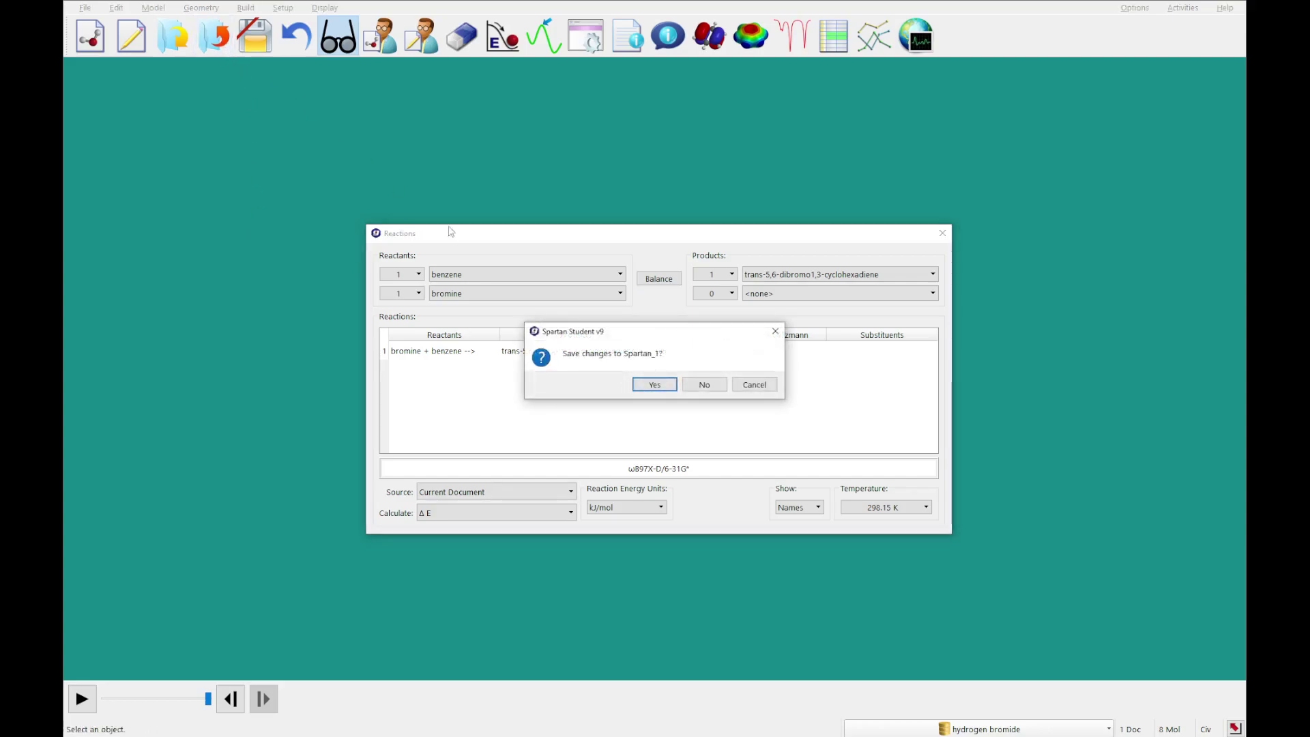
pyautogui.click(704, 385)
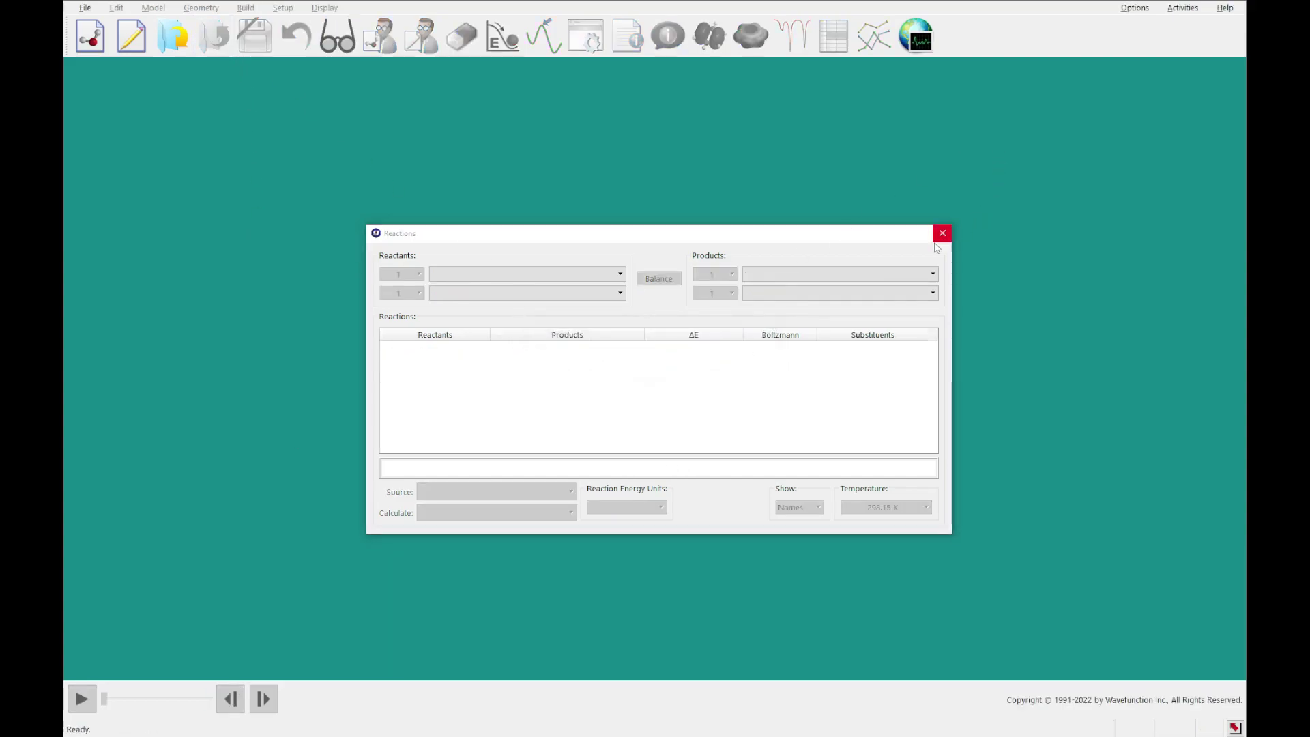
pyautogui.click(942, 233)
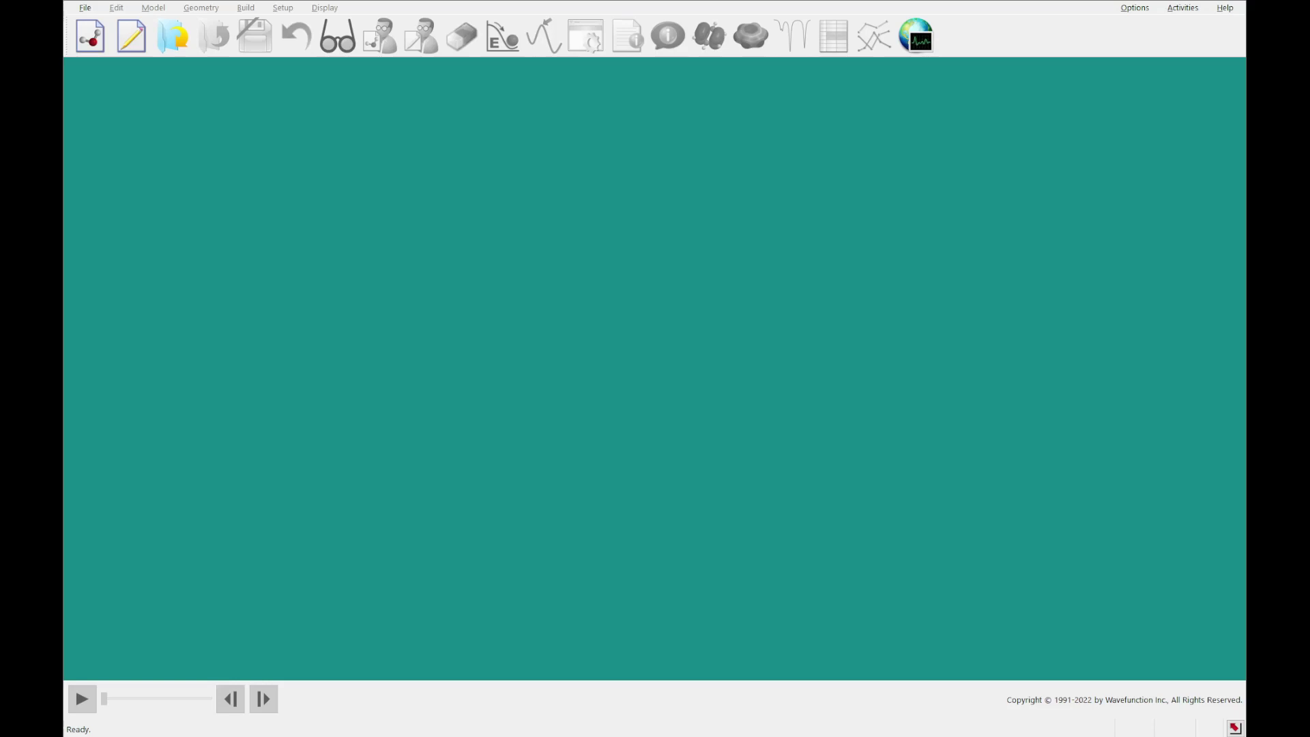
# In a new sketch document, draw trichloroacetic acid (CCl3COOH) and clean it up
pyautogui.click(140, 38)
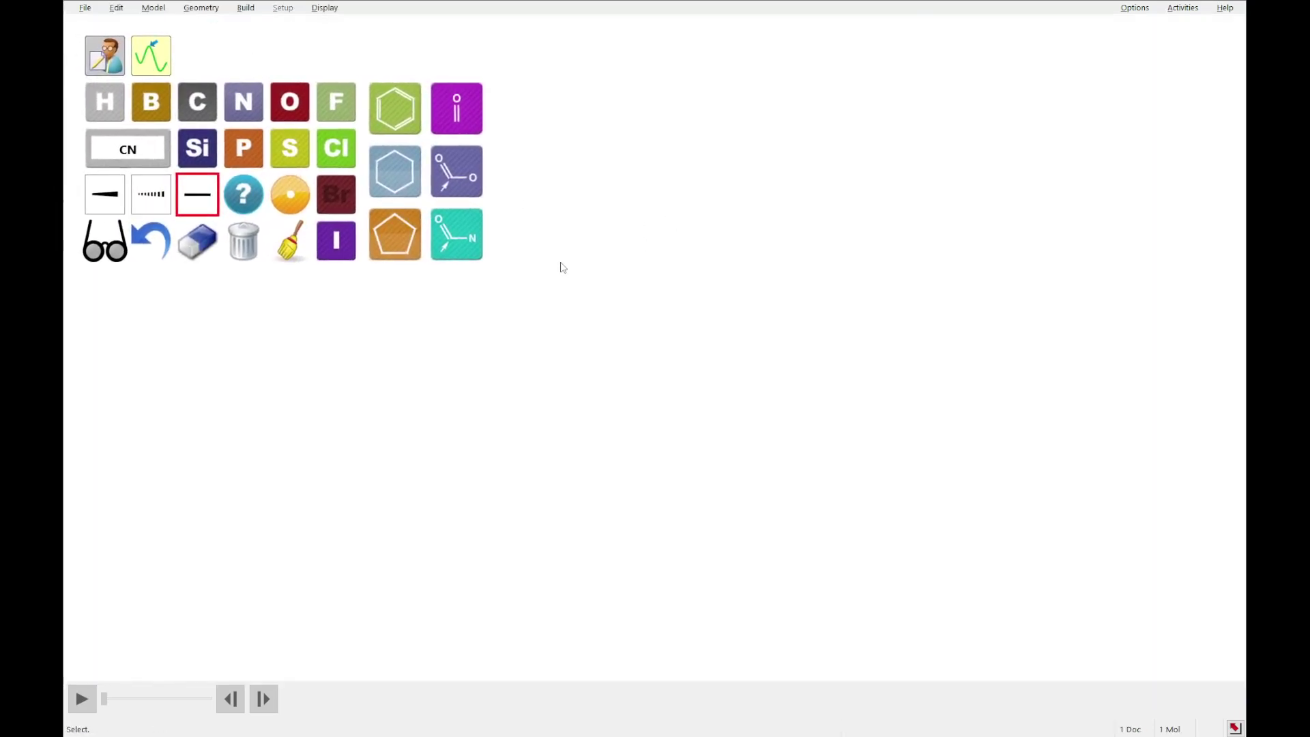
pyautogui.click(207, 119)
pyautogui.moveTo(445, 356)
pyautogui.mouseDown()
pyautogui.moveTo(524, 348)
pyautogui.moveTo(561, 299)
pyautogui.mouseUp()
pyautogui.click(293, 118)
pyautogui.click(518, 348)
pyautogui.click(536, 327)
pyautogui.click(333, 149)
pyautogui.click(444, 356)
pyautogui.click(444, 356)
pyautogui.click(444, 356)
pyautogui.click(287, 247)
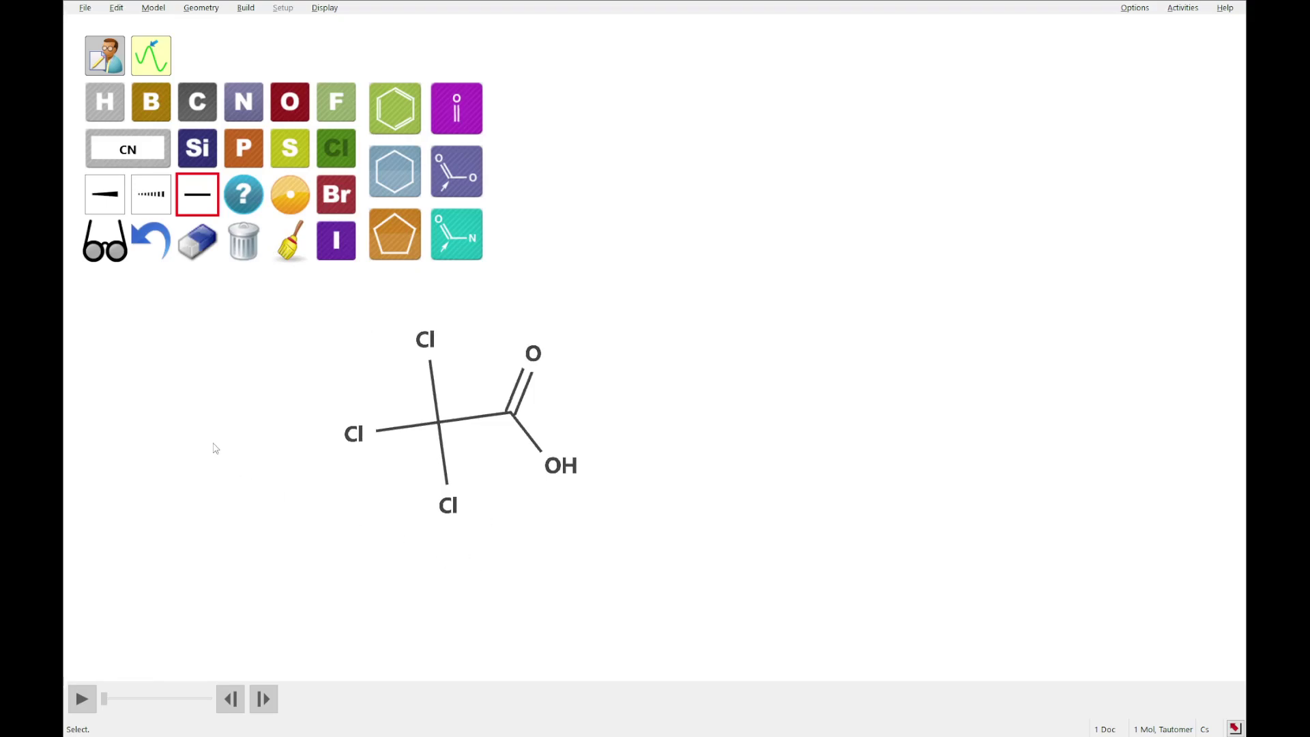
# Add dichloroacetic acid (CHCl2COOH) as a second molecule and clean it up
pyautogui.click(86, 13)
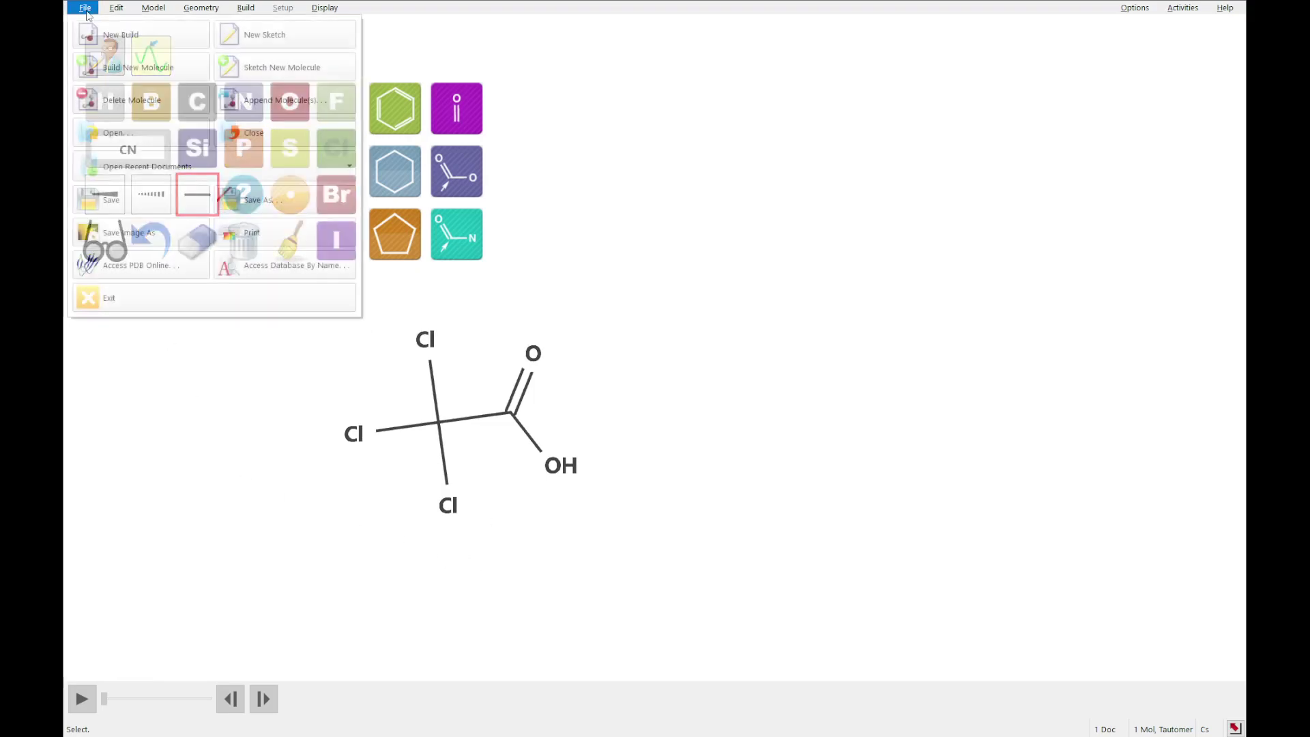
pyautogui.click(254, 69)
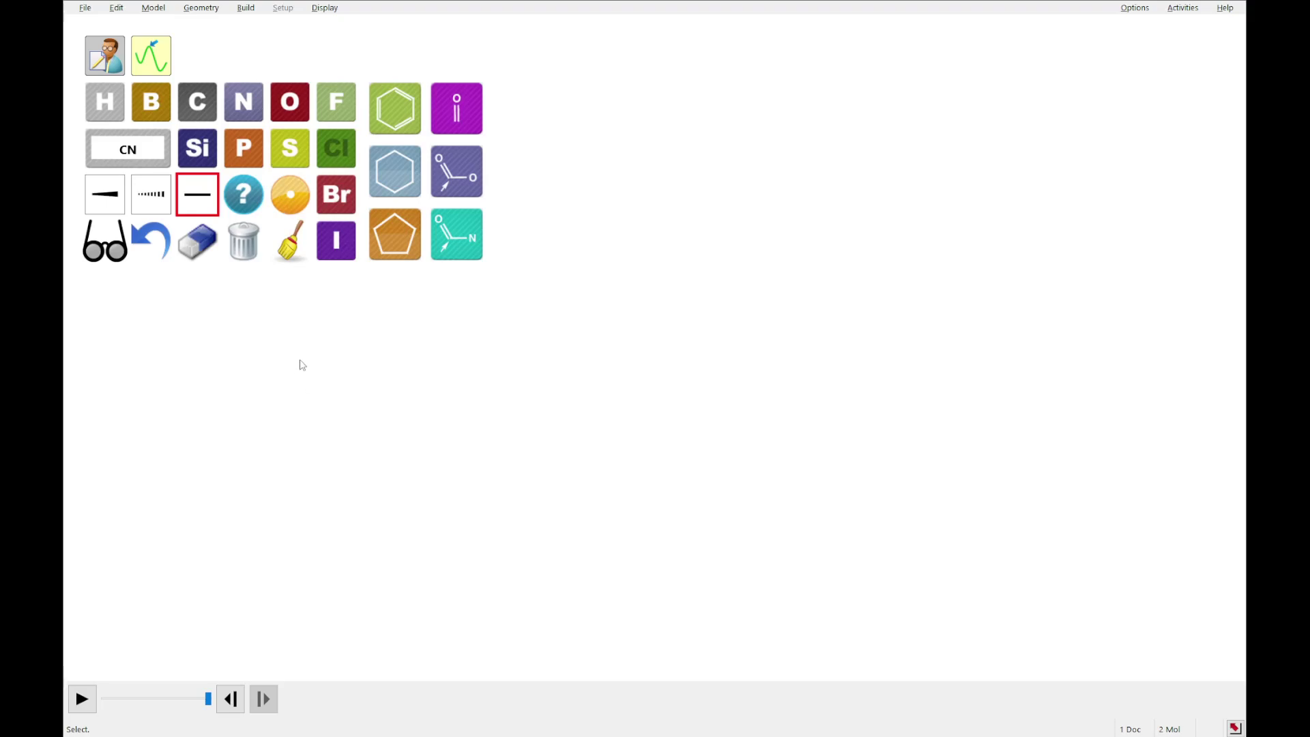
pyautogui.click(197, 115)
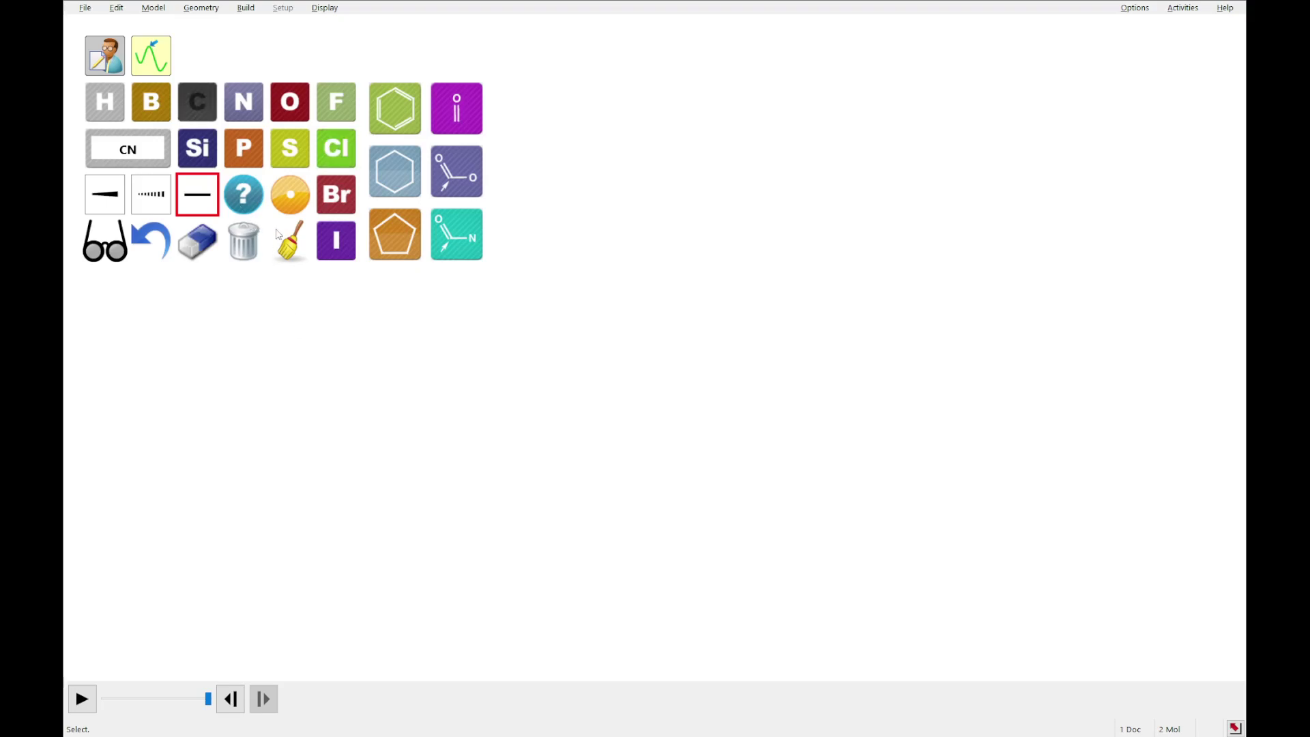
pyautogui.moveTo(380, 389); pyautogui.dragTo(448, 401)
pyautogui.click(294, 105)
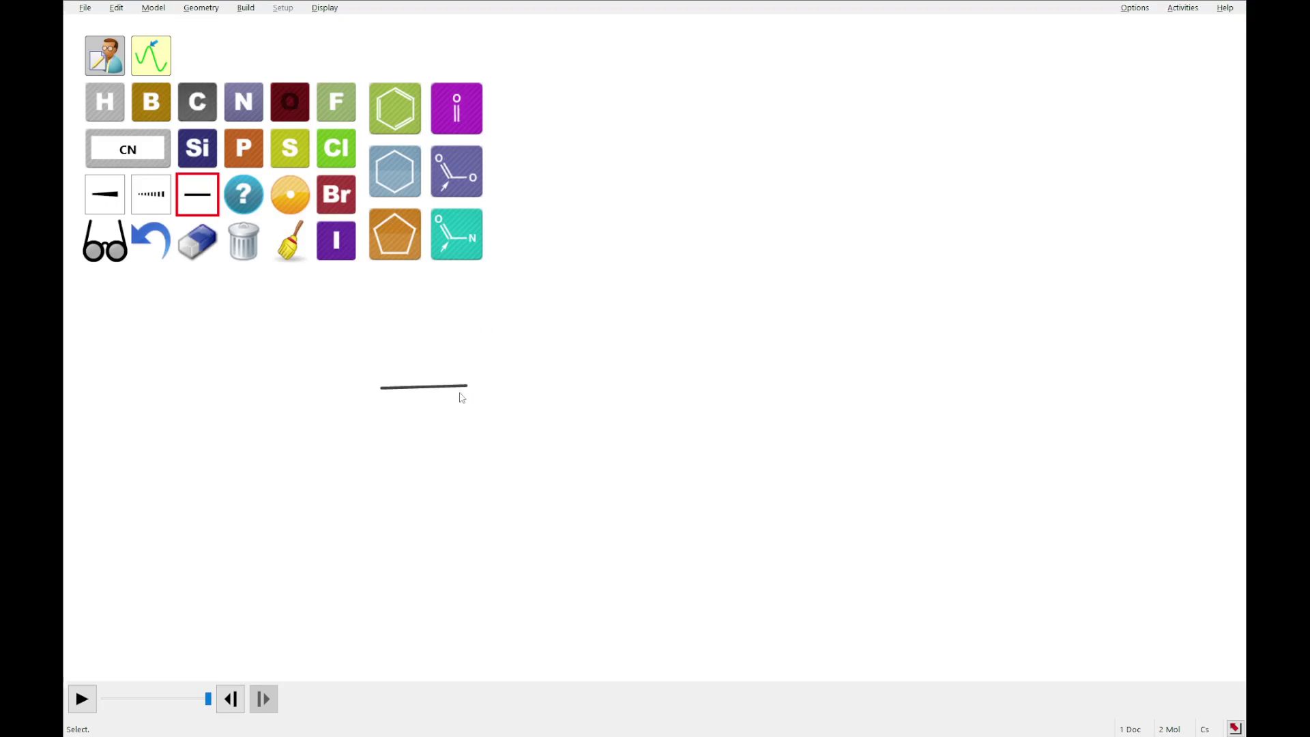
pyautogui.moveTo(468, 387); pyautogui.dragTo(489, 364)
pyautogui.click(489, 364)
pyautogui.click(332, 155)
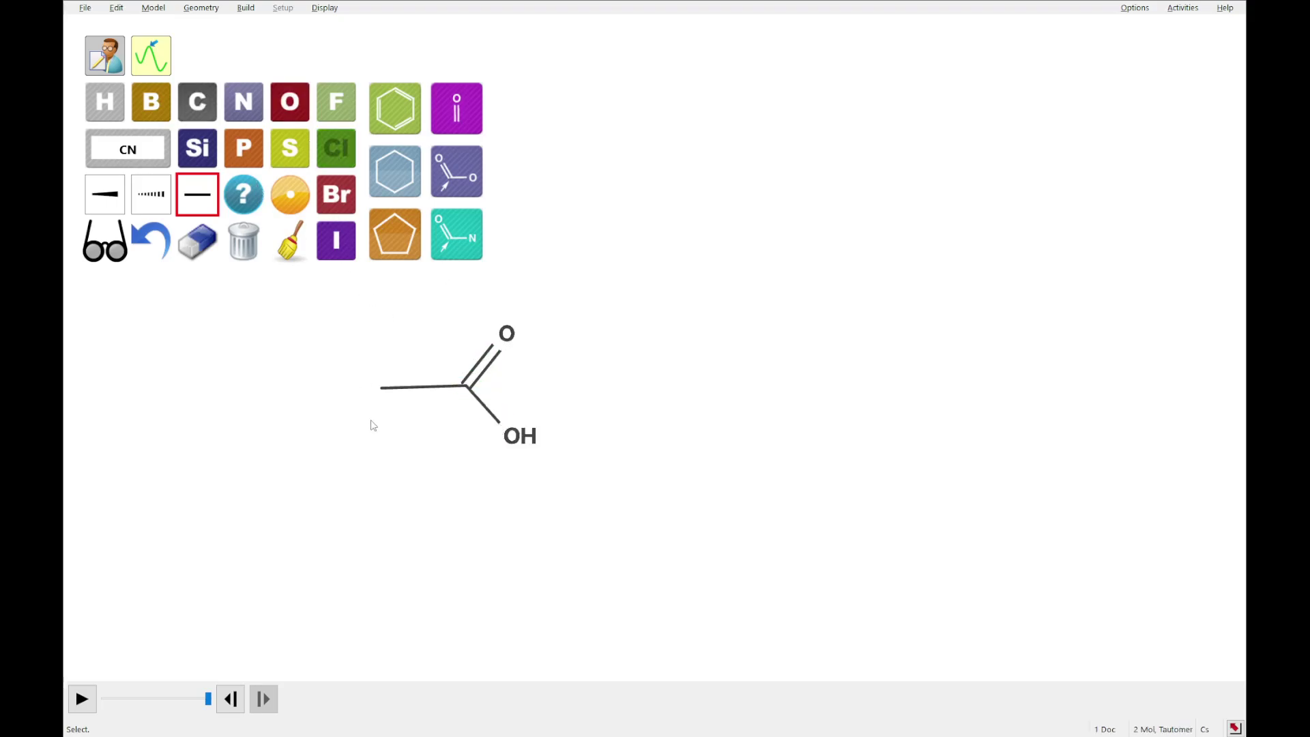
pyautogui.moveTo(386, 388)
pyautogui.mouseDown()
pyautogui.moveTo(357, 370)
pyautogui.moveTo(355, 423)
pyautogui.moveTo(340, 443)
pyautogui.mouseUp()
pyautogui.click(297, 249)
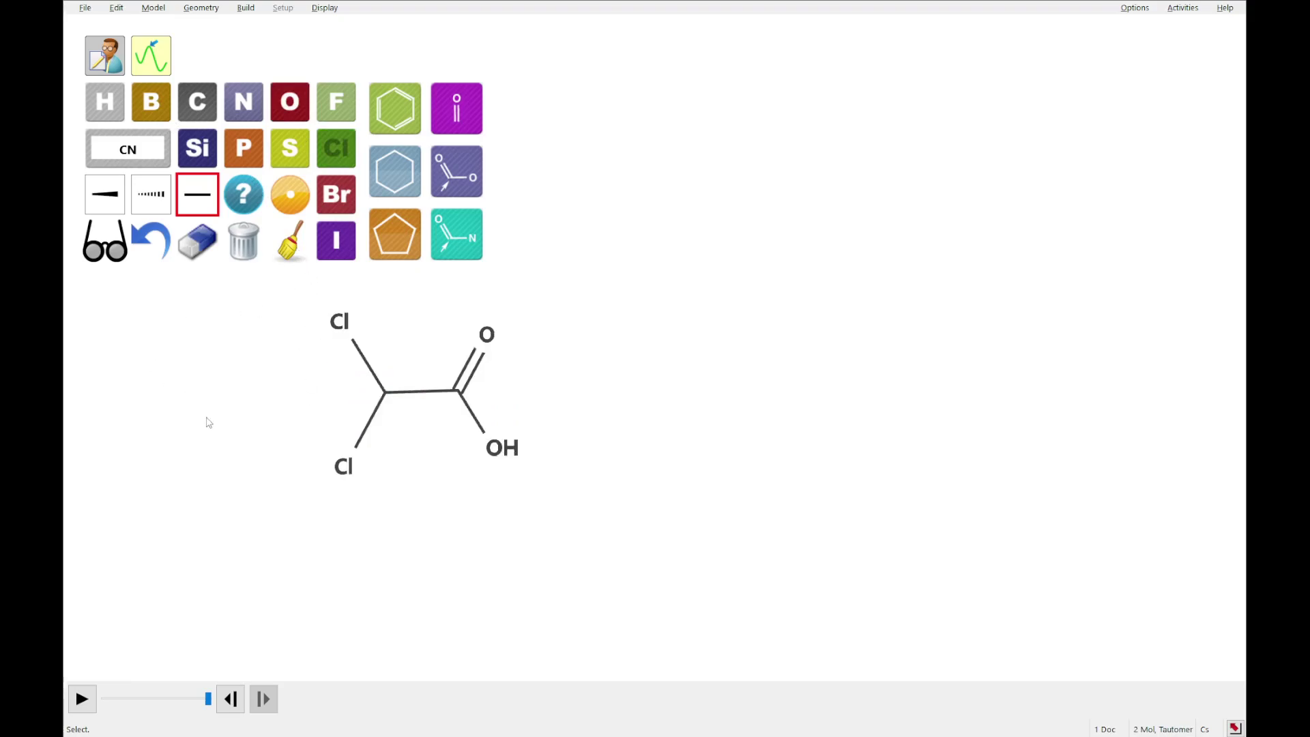
pyautogui.click(93, 14)
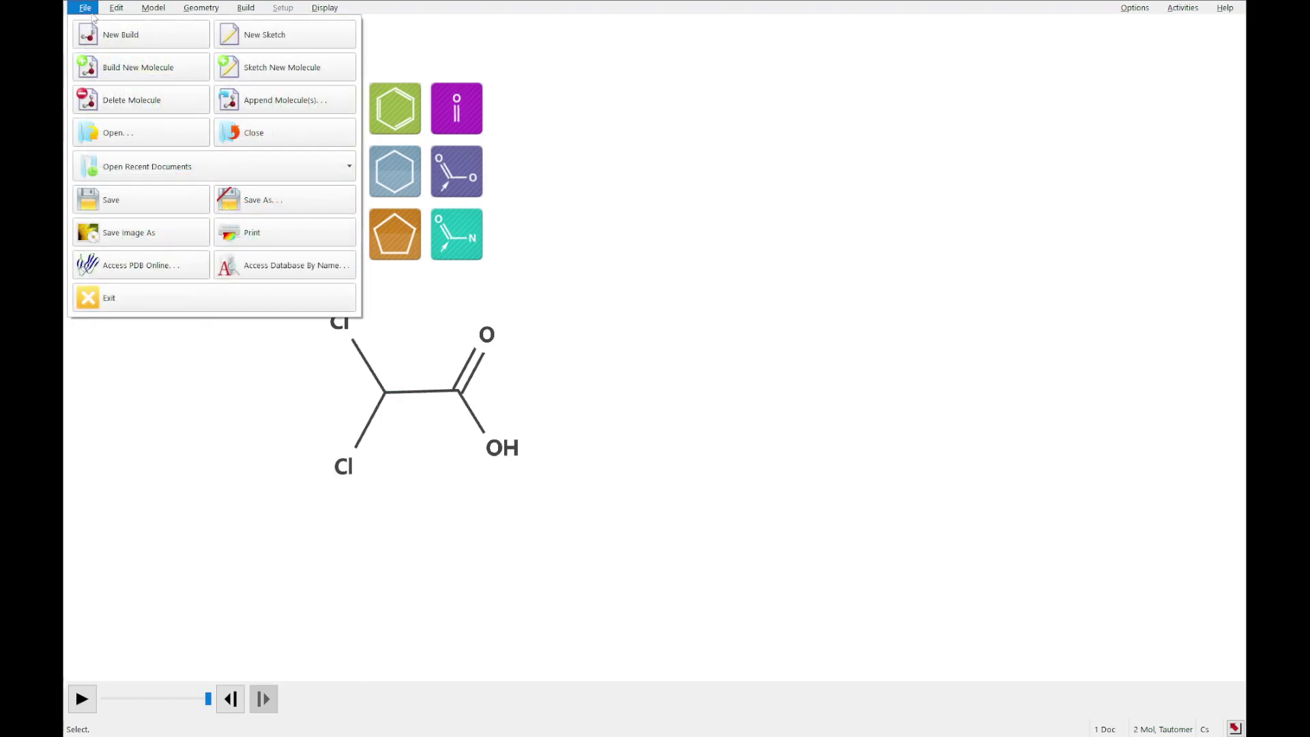
# Sketch chloroacetic acid (ClCH2COOH) as a new molecule and clean it up
pyautogui.click(246, 67)
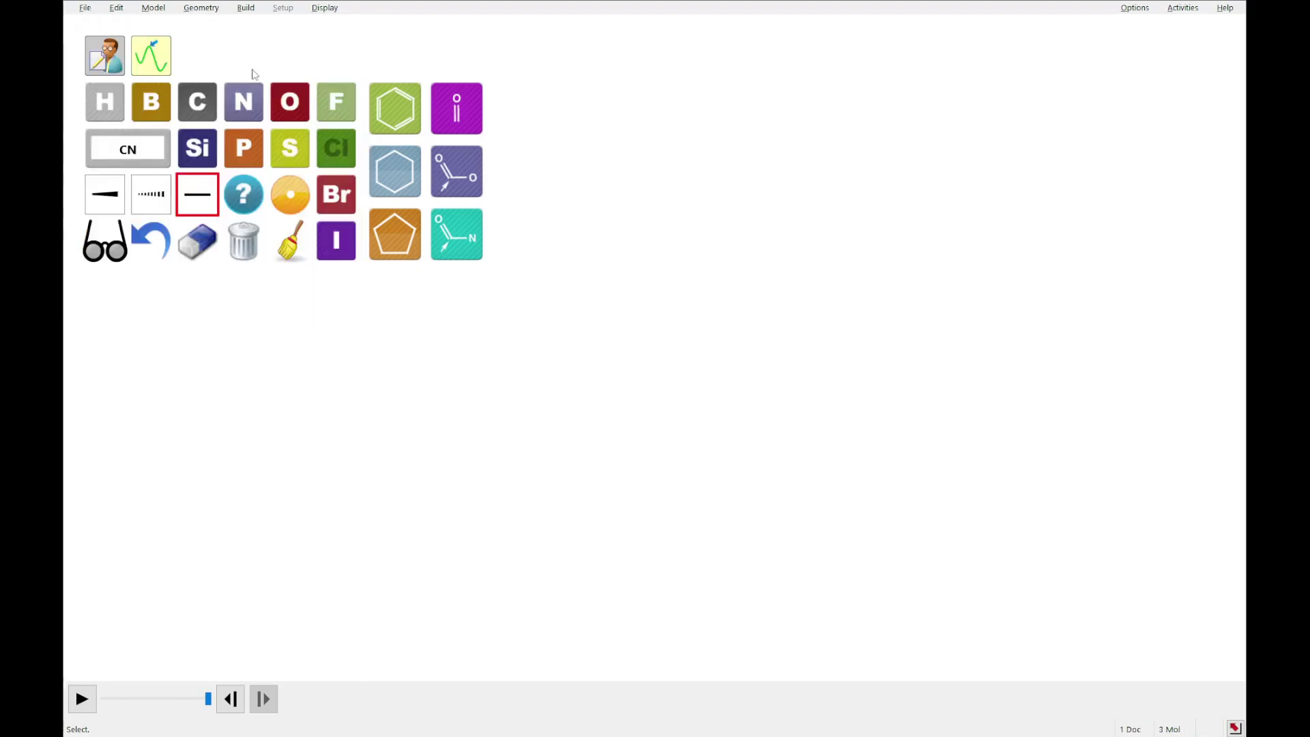
pyautogui.click(199, 118)
pyautogui.moveTo(424, 377)
pyautogui.mouseDown()
pyautogui.moveTo(525, 355)
pyautogui.moveTo(532, 412)
pyautogui.mouseUp()
pyautogui.click(304, 115)
pyautogui.click(524, 358)
pyautogui.click(341, 148)
pyautogui.moveTo(423, 376); pyautogui.dragTo(380, 404)
pyautogui.click(288, 246)
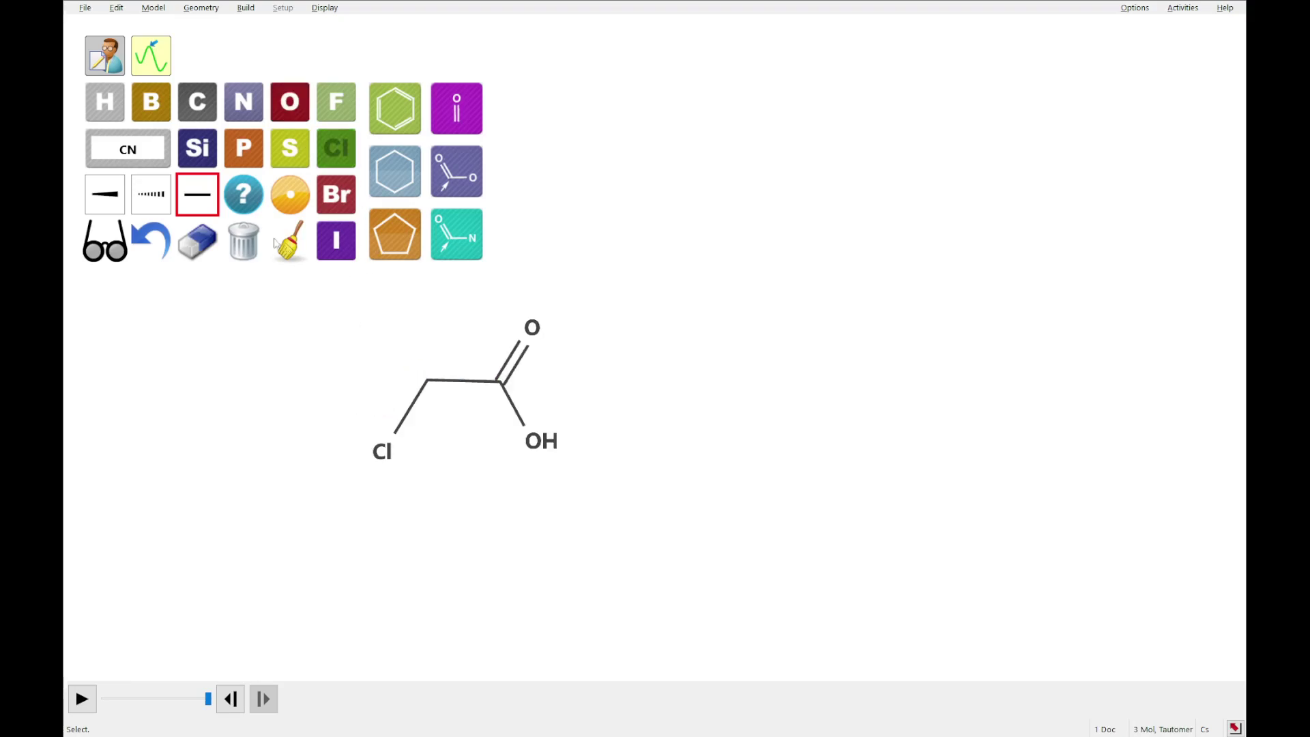
# Add formic acid (HCOOH) as the fourth molecule and clean it up
pyautogui.click(86, 9)
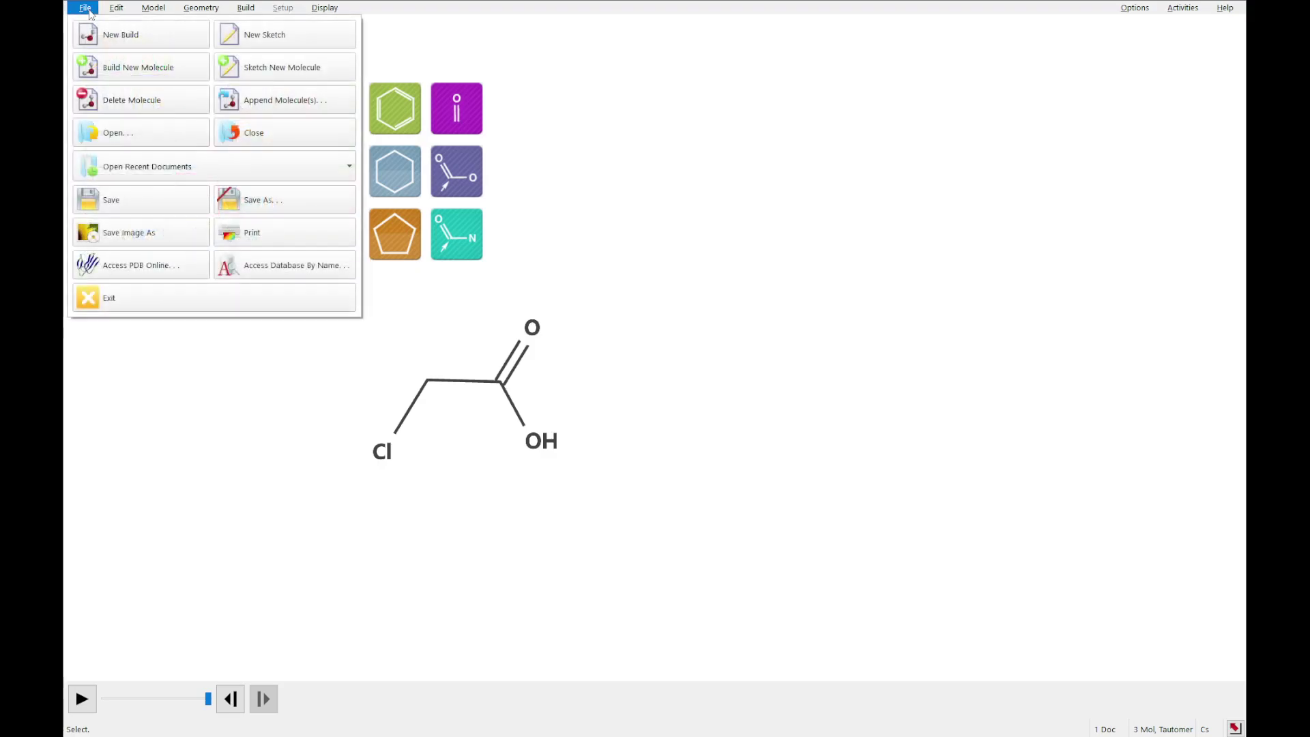
pyautogui.click(252, 68)
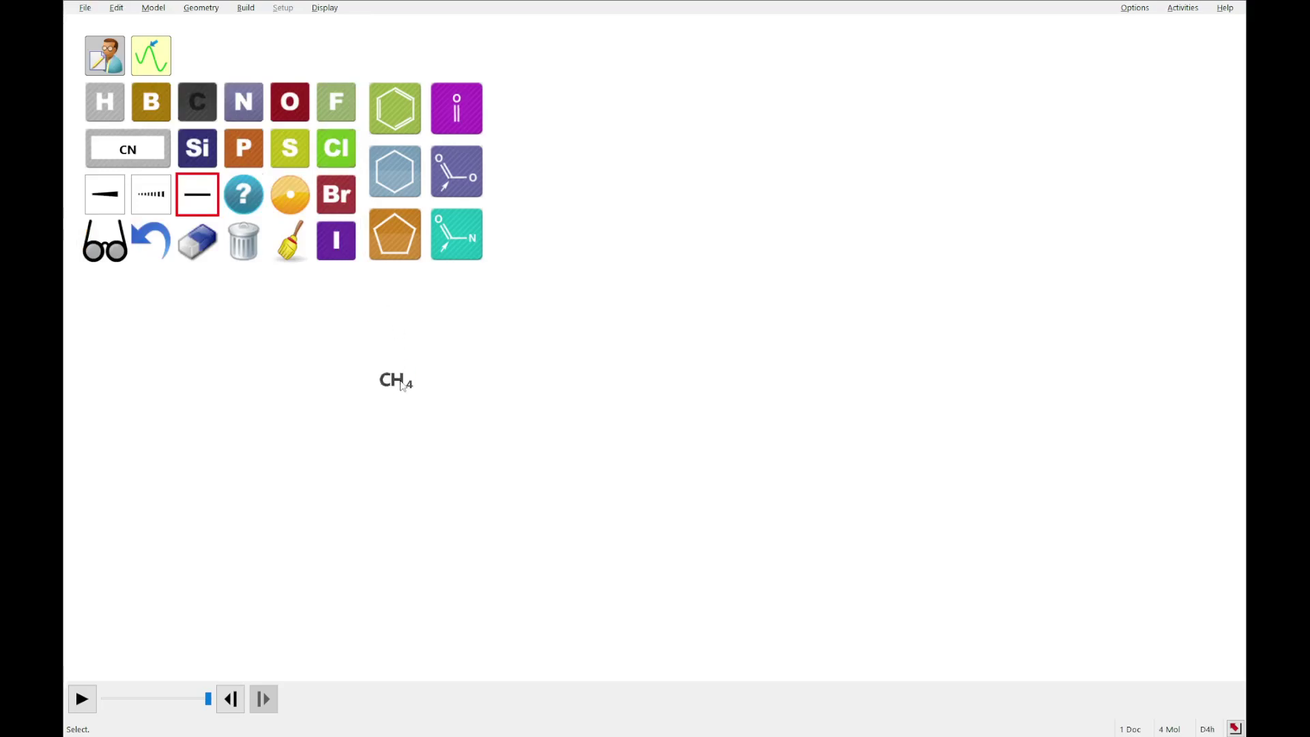
pyautogui.click(290, 106)
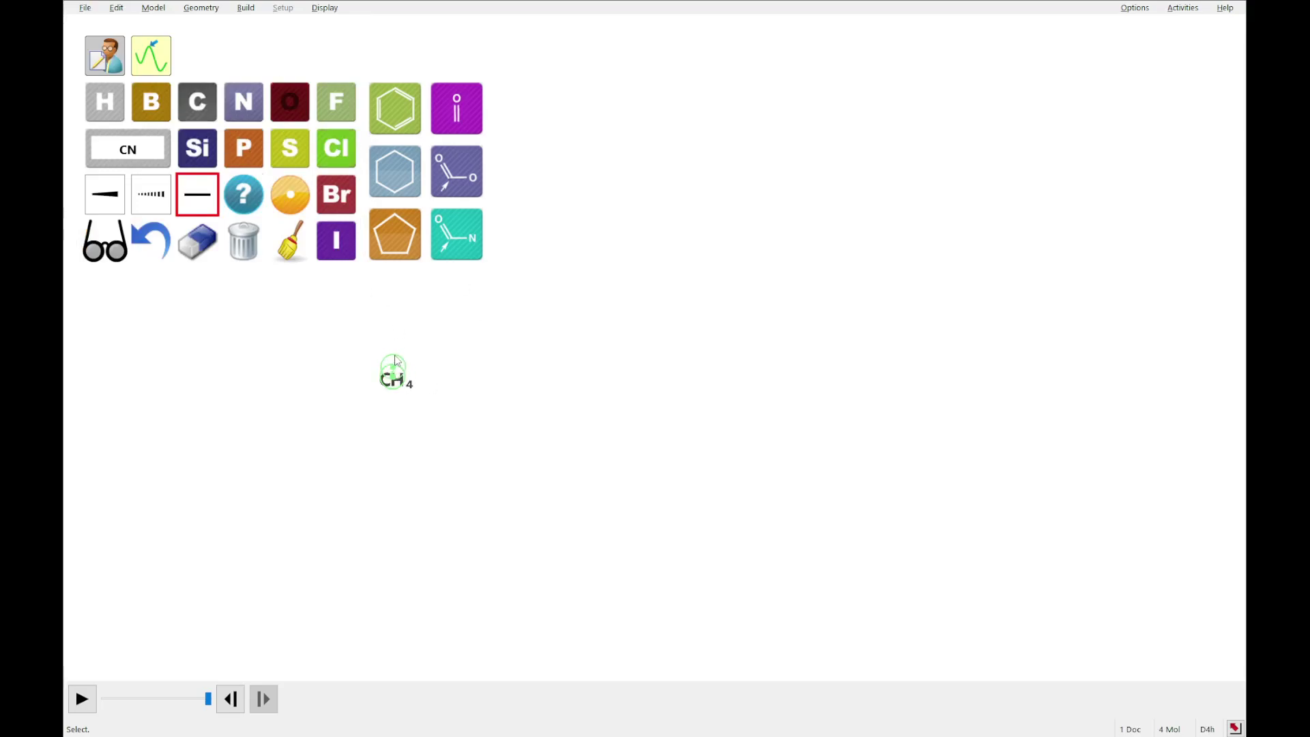
pyautogui.moveTo(395, 359); pyautogui.dragTo(395, 337)
pyautogui.click(398, 377)
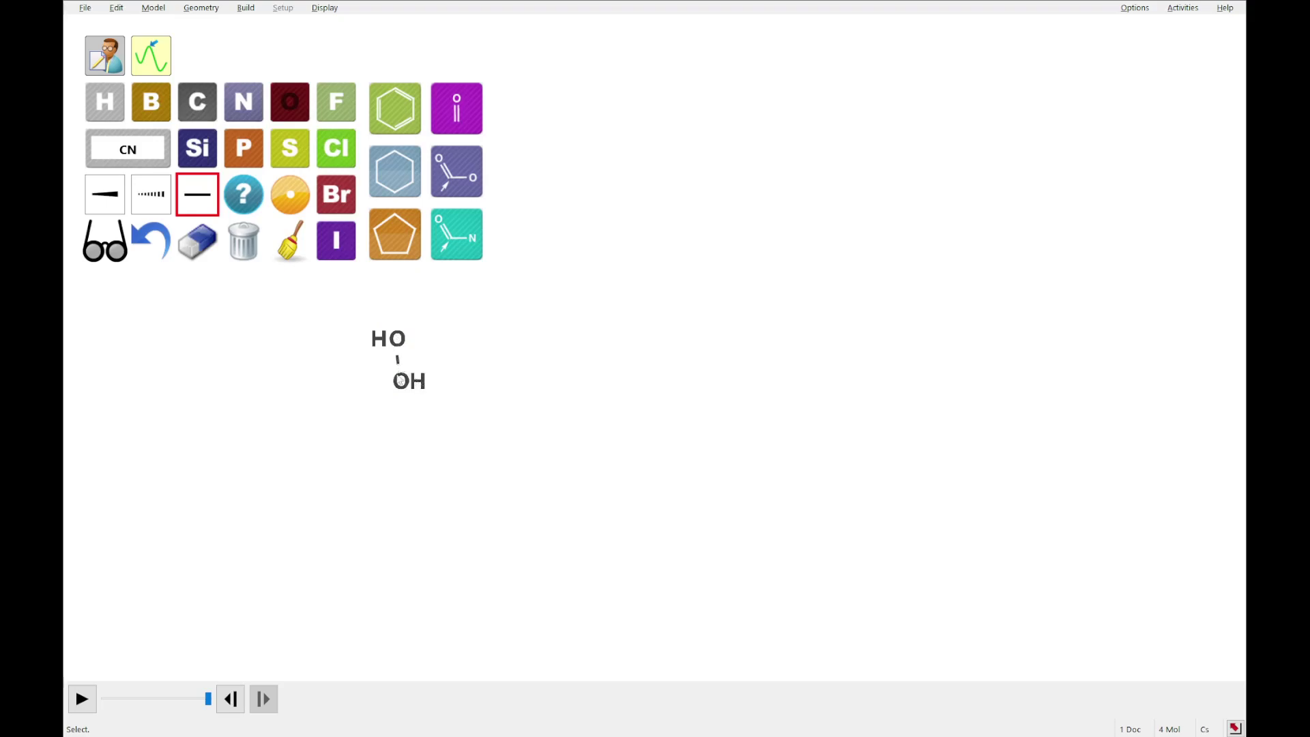
pyautogui.click(159, 234)
pyautogui.click(277, 233)
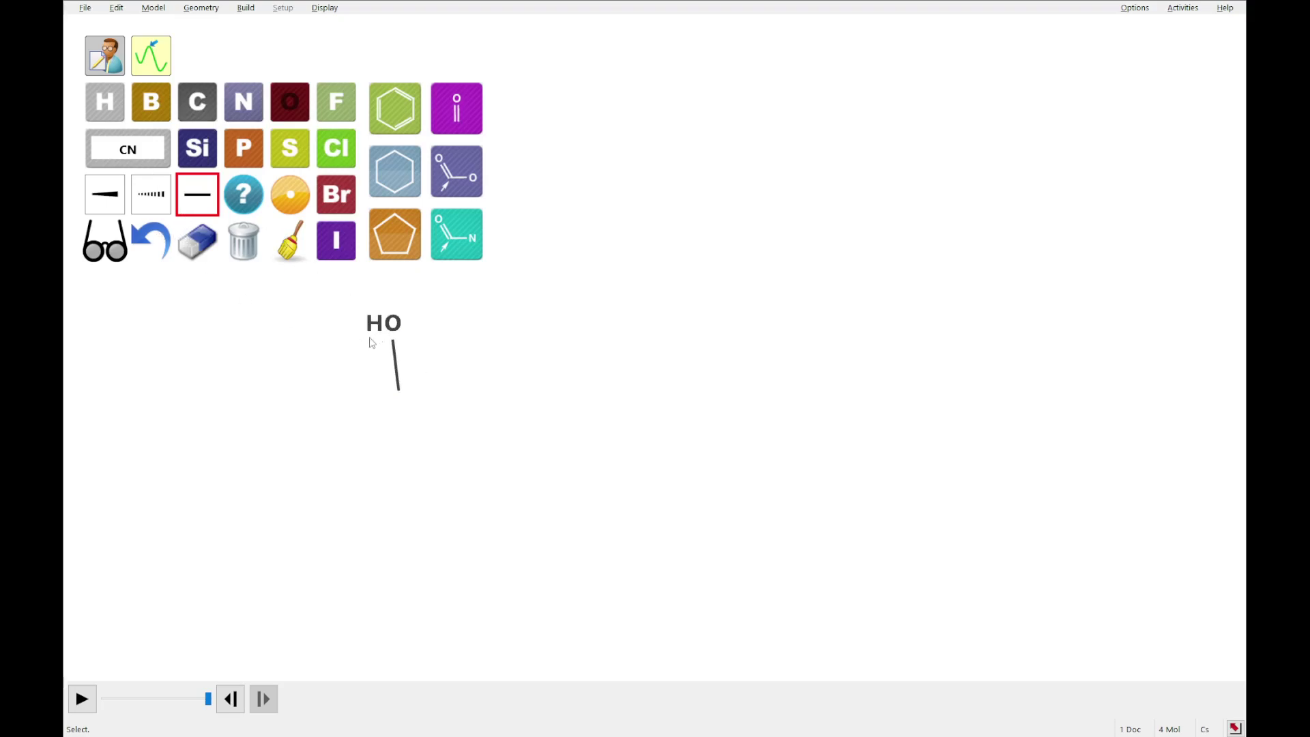
pyautogui.click(395, 365)
pyautogui.moveTo(395, 389); pyautogui.dragTo(448, 387)
pyautogui.click(292, 247)
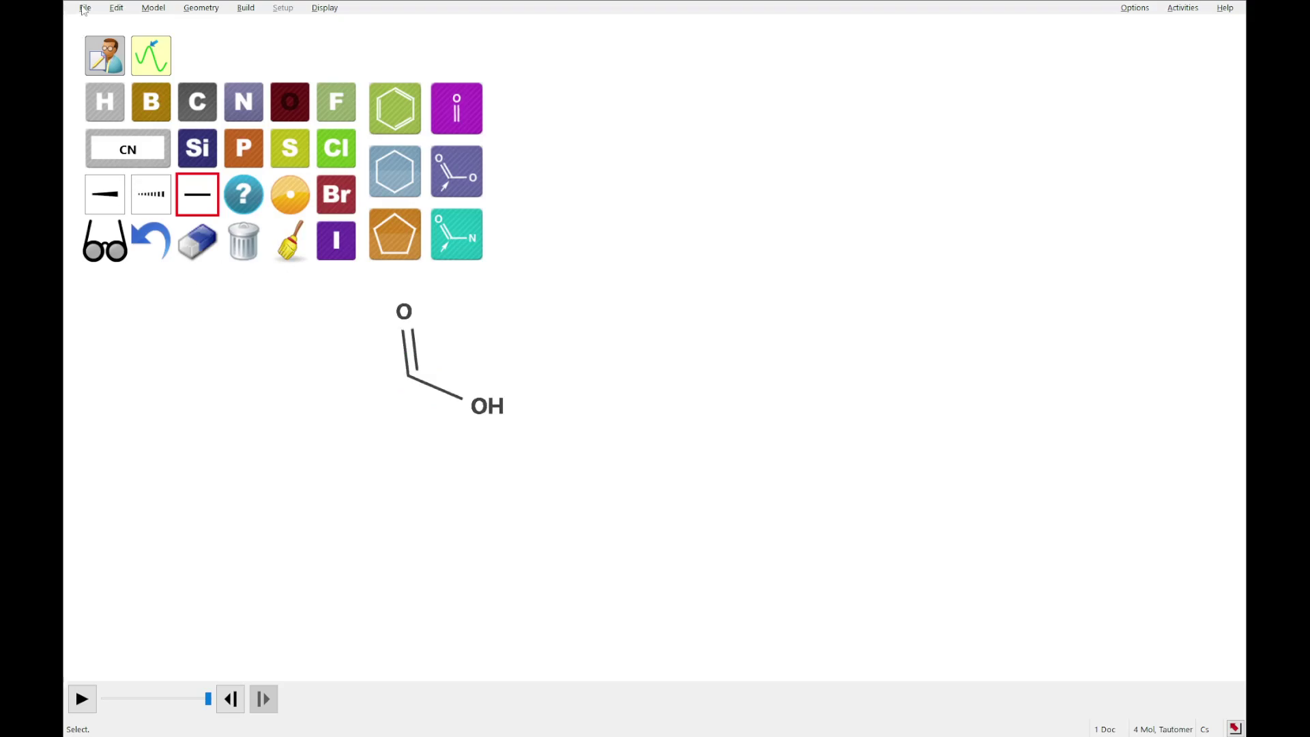
pyautogui.click(84, 8)
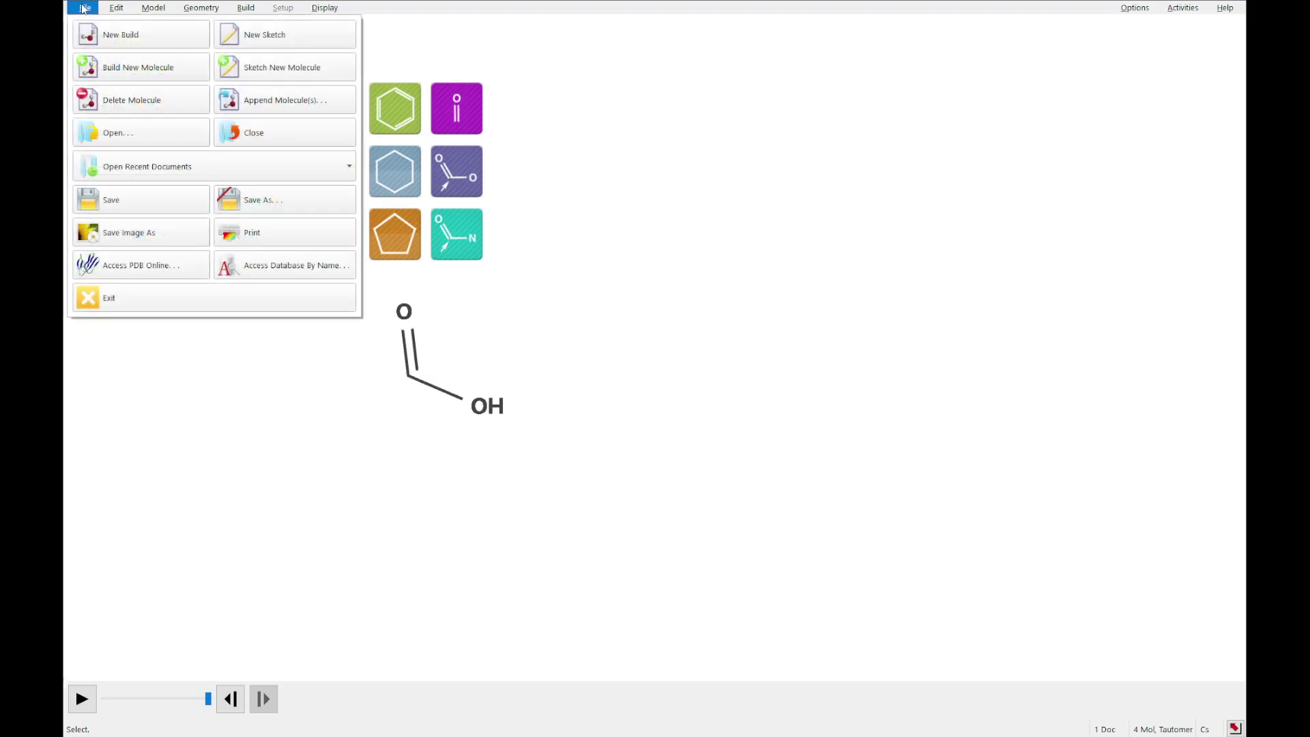
# Sketch benzoic acid from the benzene template as a new molecule and clean it up
pyautogui.click(234, 68)
pyautogui.click(418, 111)
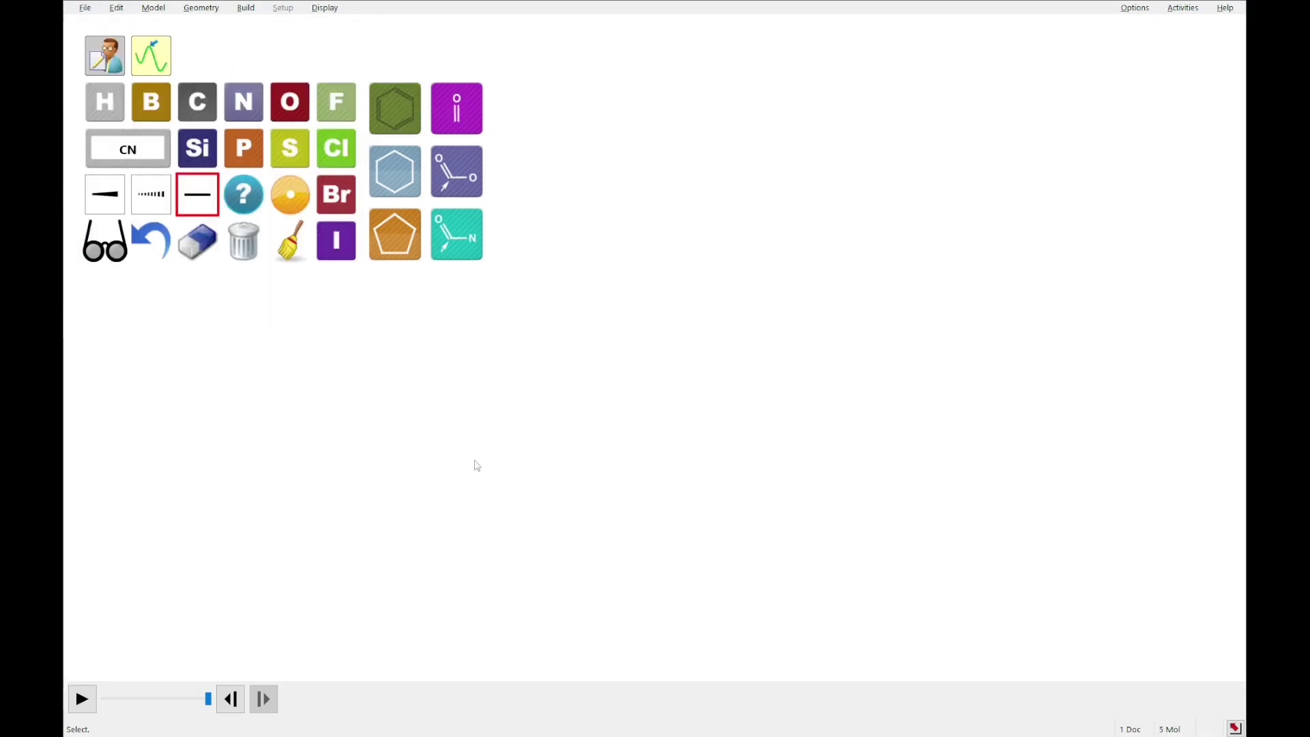
pyautogui.click(474, 468)
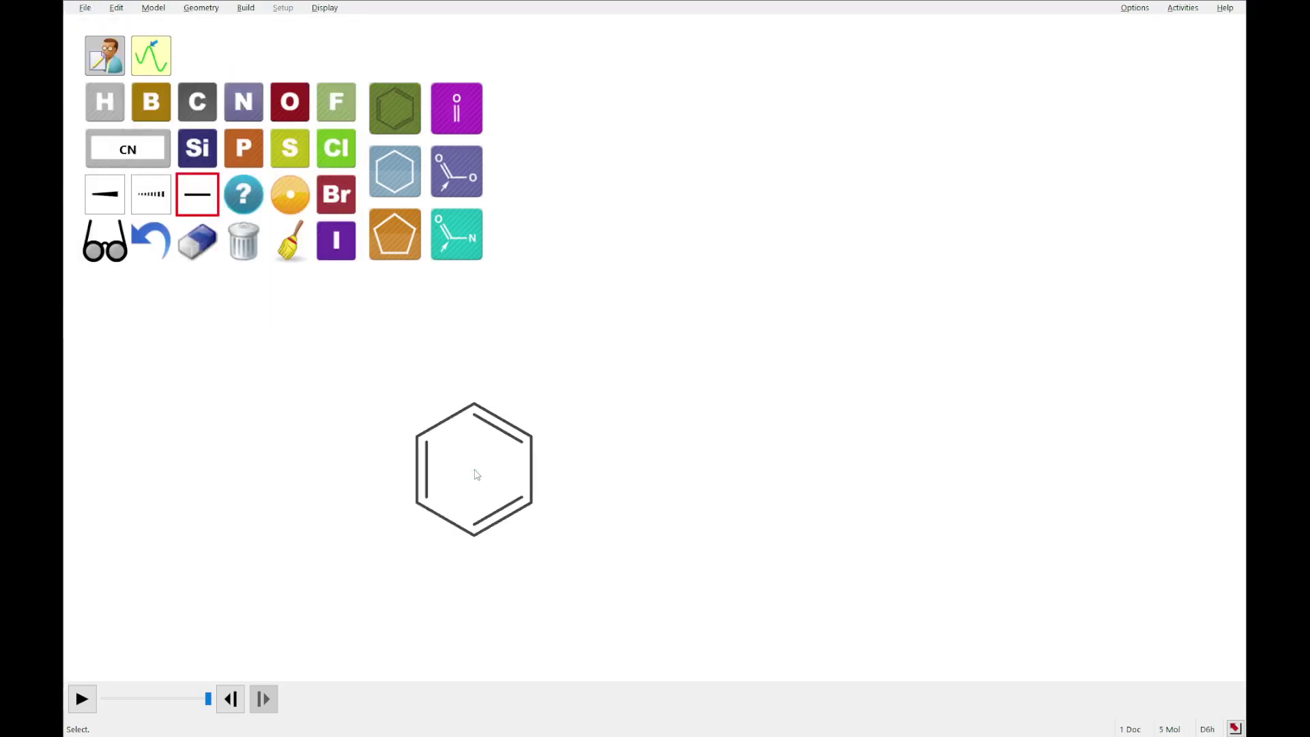
pyautogui.click(533, 435)
pyautogui.click(285, 101)
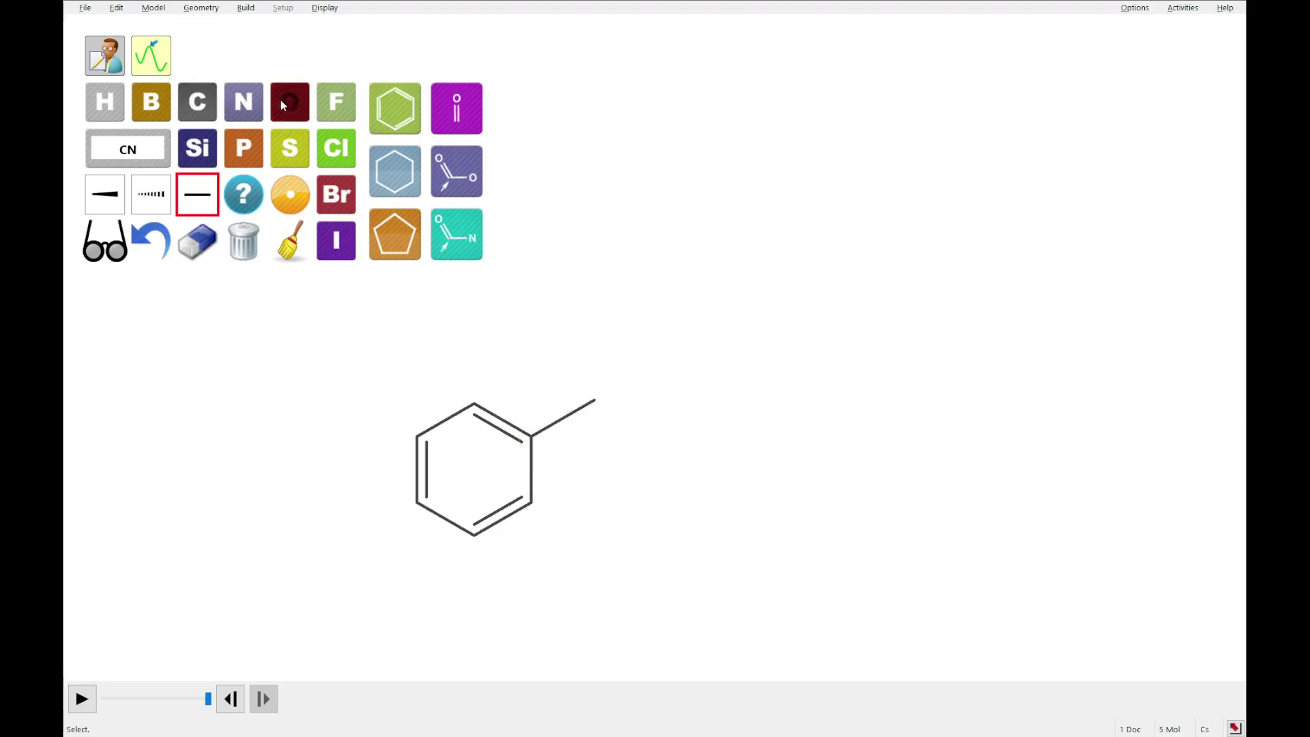
pyautogui.click(595, 401)
pyautogui.click(597, 375)
pyautogui.click(598, 403)
pyautogui.click(287, 258)
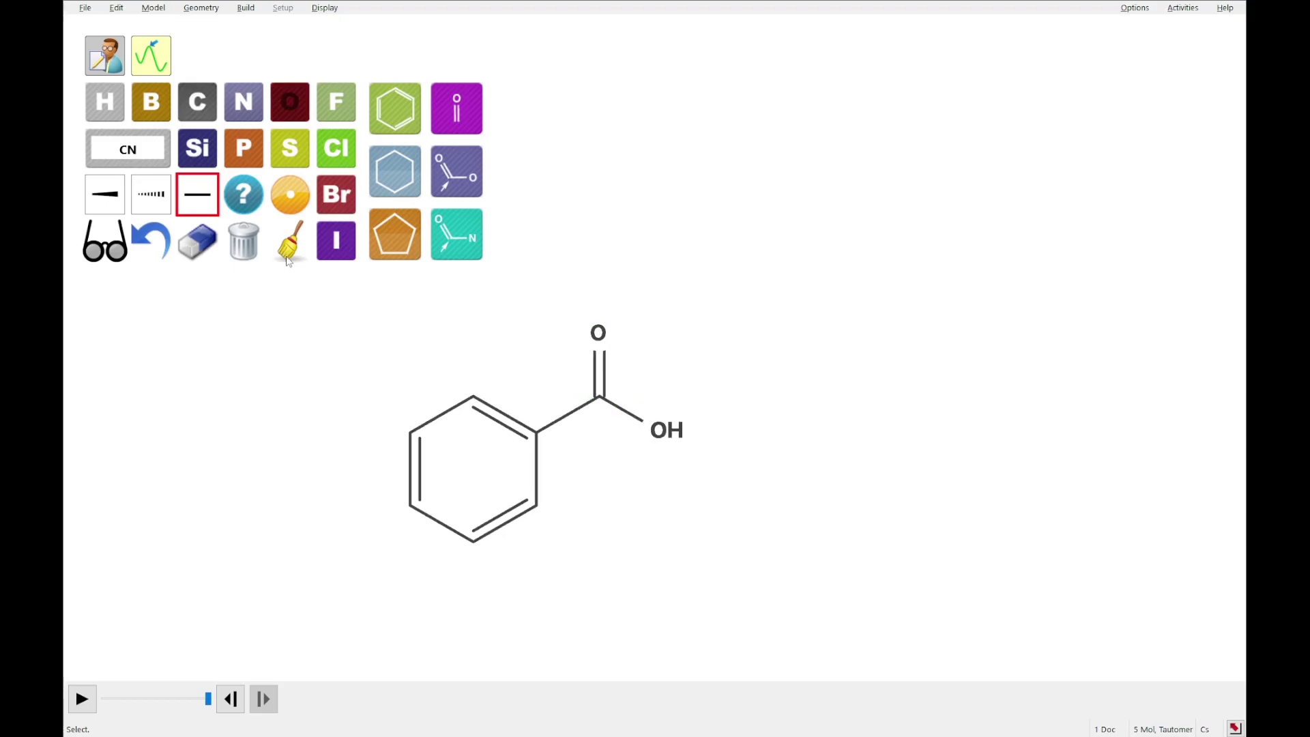
# Add trimethylacetic acid, a central carbon with three methyls and COOH, and clean it up
pyautogui.click(86, 9)
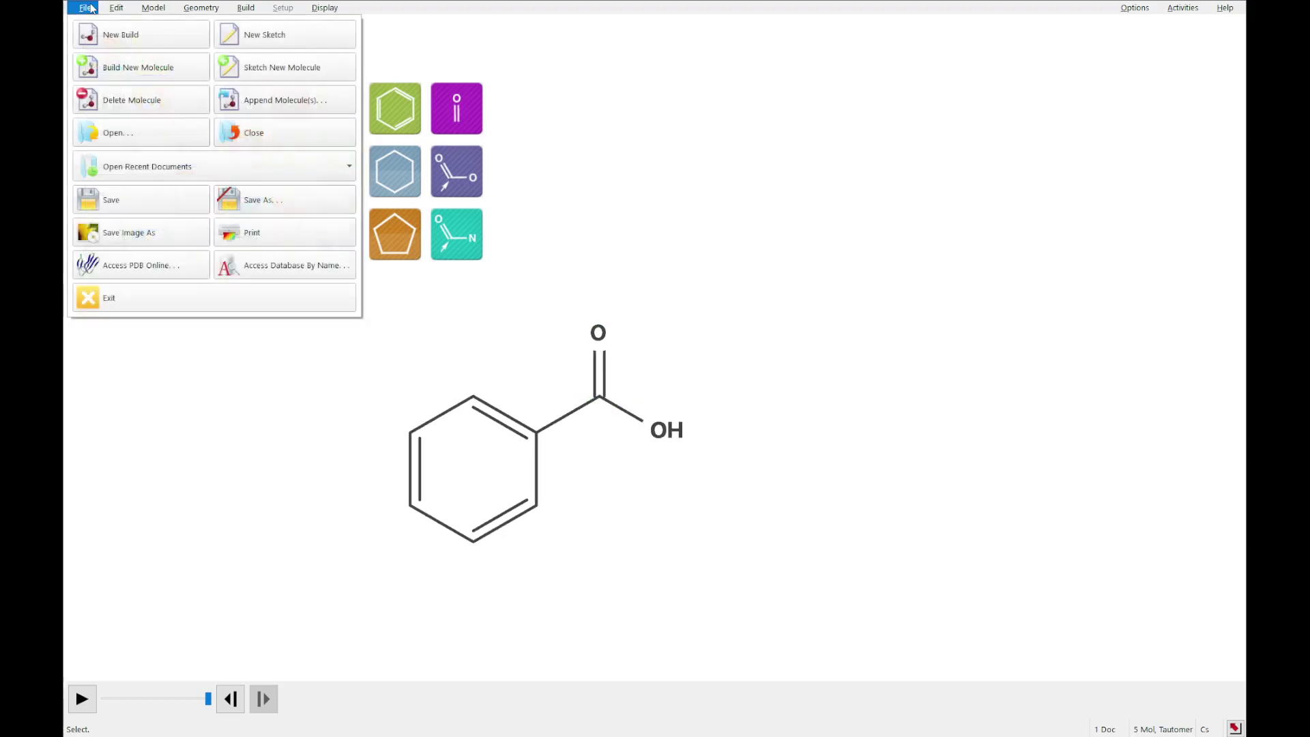
pyautogui.click(249, 68)
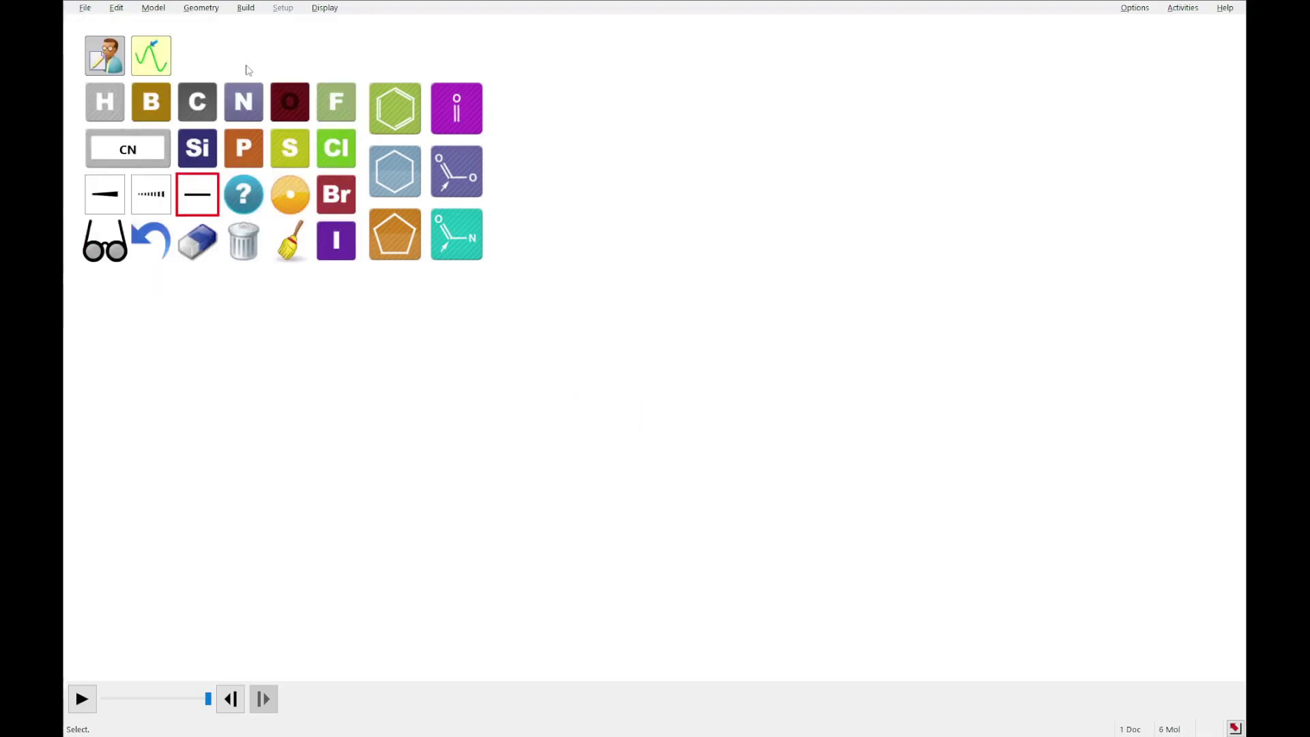
pyautogui.click(191, 116)
pyautogui.moveTo(667, 350)
pyautogui.mouseDown()
pyautogui.moveTo(706, 343)
pyautogui.moveTo(708, 273)
pyautogui.mouseUp()
pyautogui.click(710, 345)
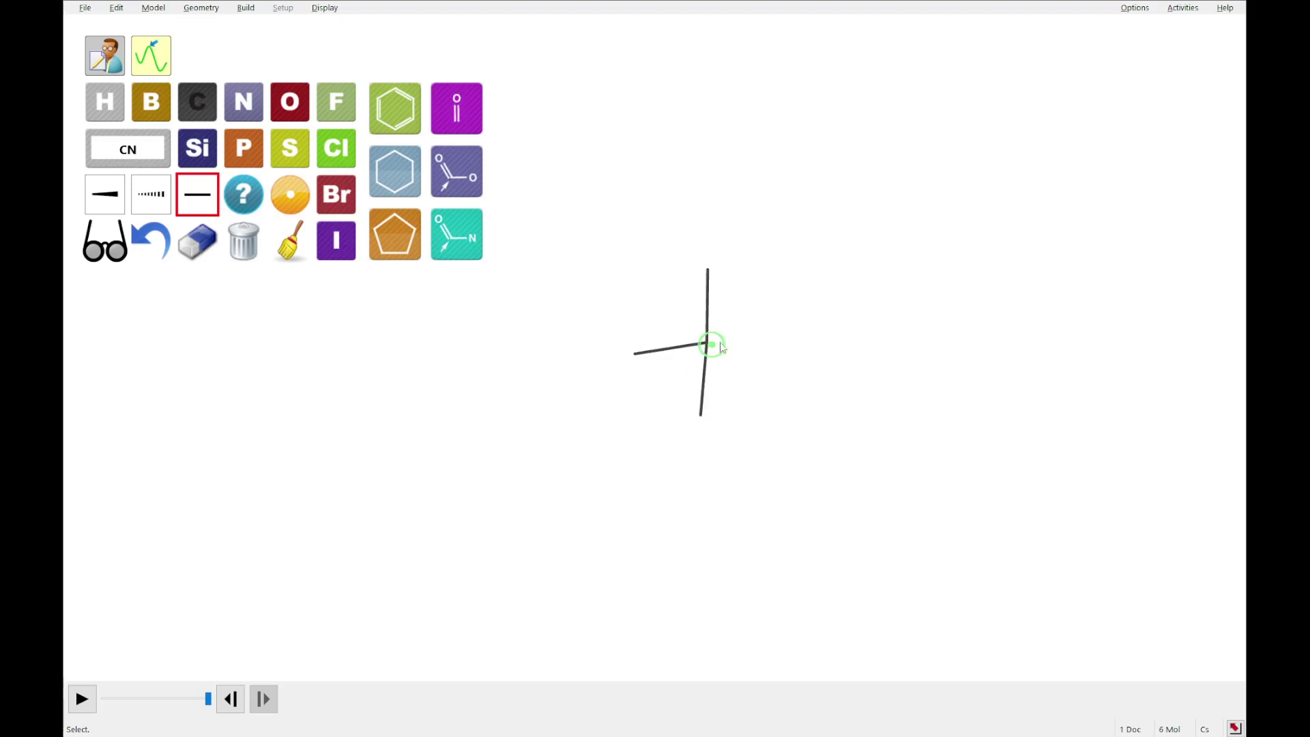
pyautogui.moveTo(710, 341); pyautogui.dragTo(781, 340)
pyautogui.click(282, 117)
pyautogui.click(781, 339)
pyautogui.click(819, 297)
pyautogui.click(780, 339)
pyautogui.click(295, 254)
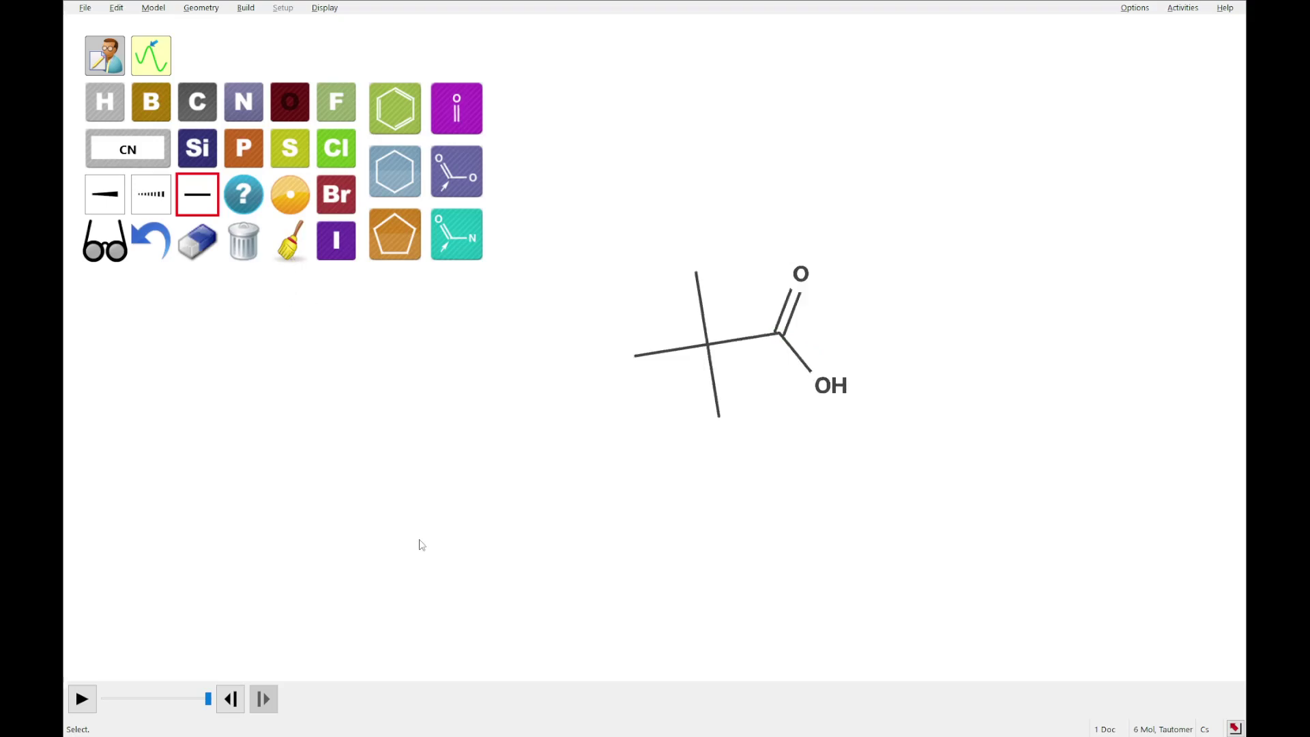
pyautogui.click(85, 8)
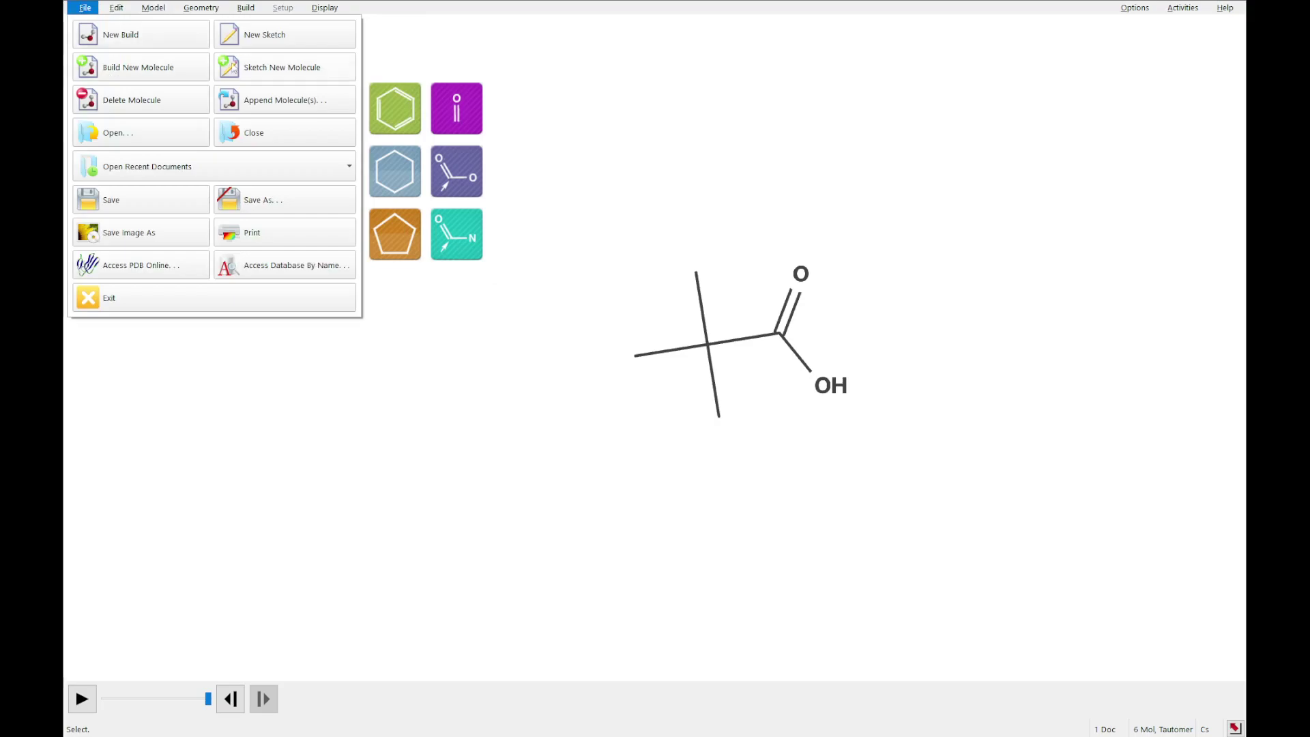
# Sketch acetic acid as a new molecule and convert it to a 3-D model
pyautogui.click(258, 74)
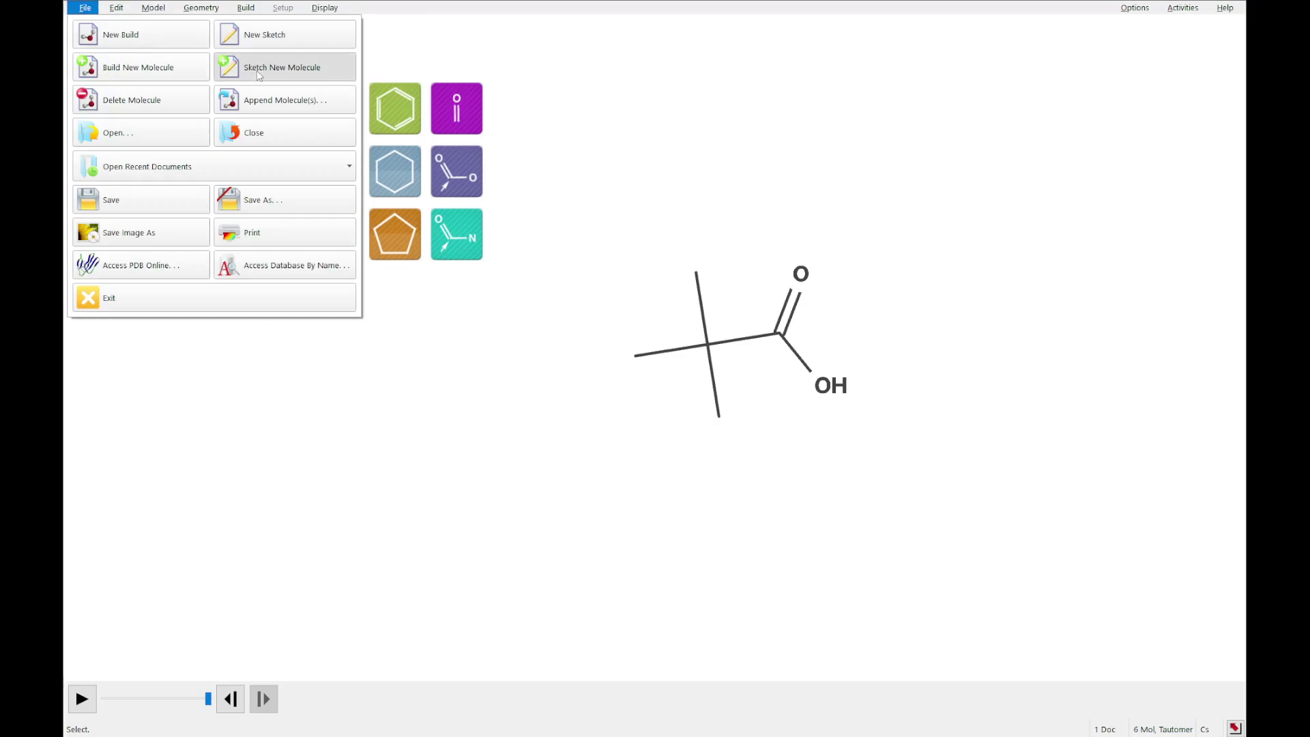
pyautogui.click(582, 357)
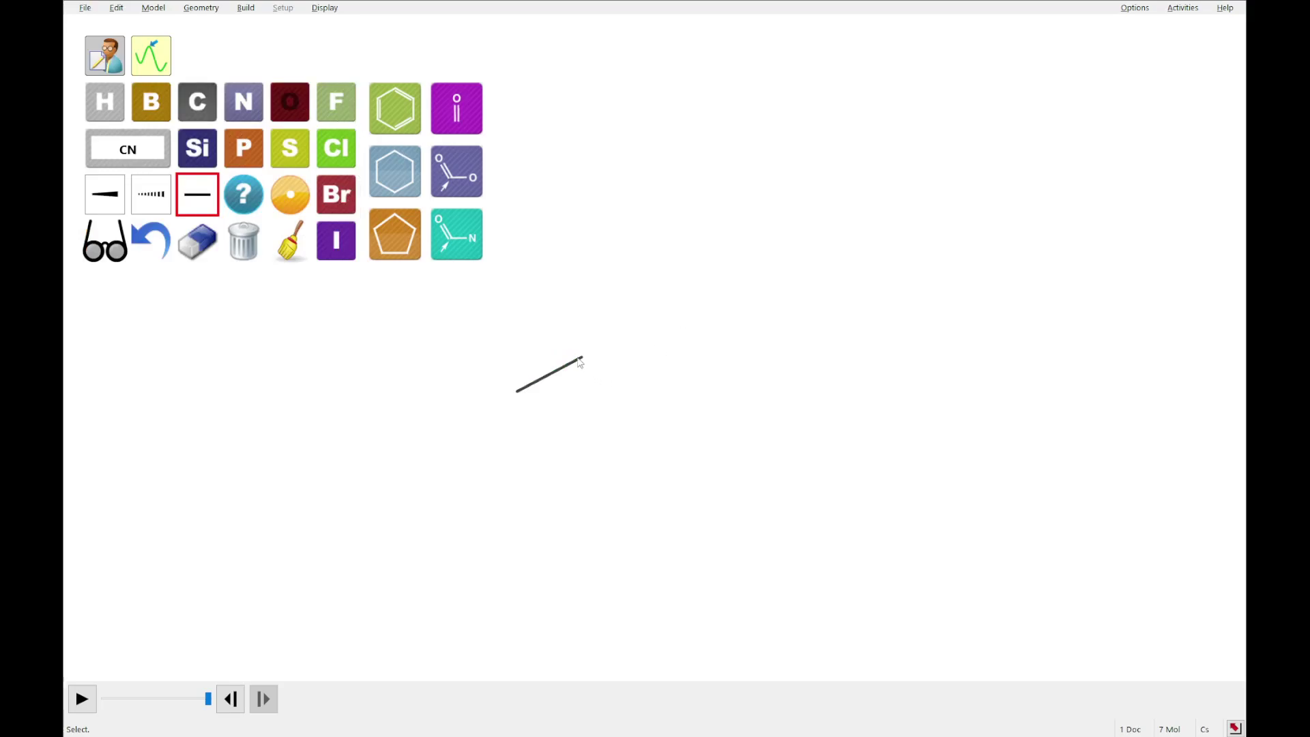
pyautogui.moveTo(582, 357)
pyautogui.mouseDown()
pyautogui.moveTo(584, 317)
pyautogui.moveTo(622, 380)
pyautogui.mouseUp()
pyautogui.click(584, 320)
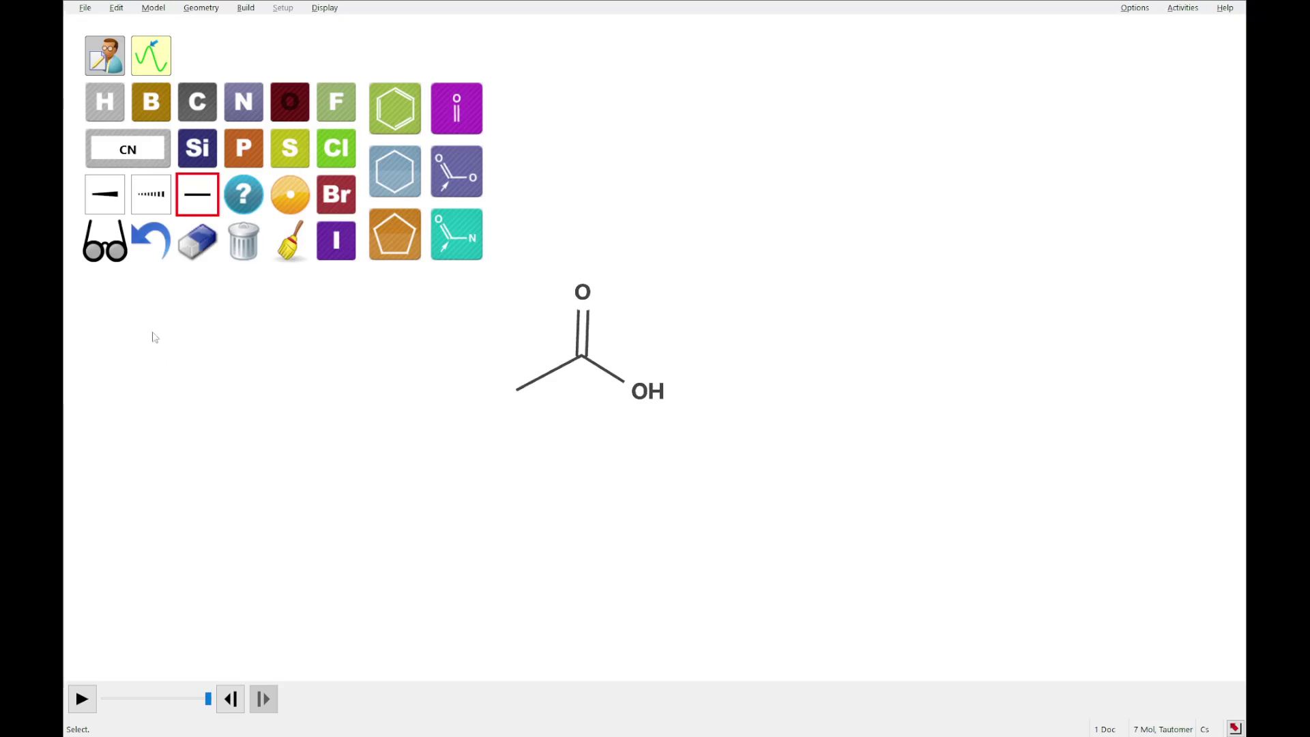
pyautogui.click(116, 256)
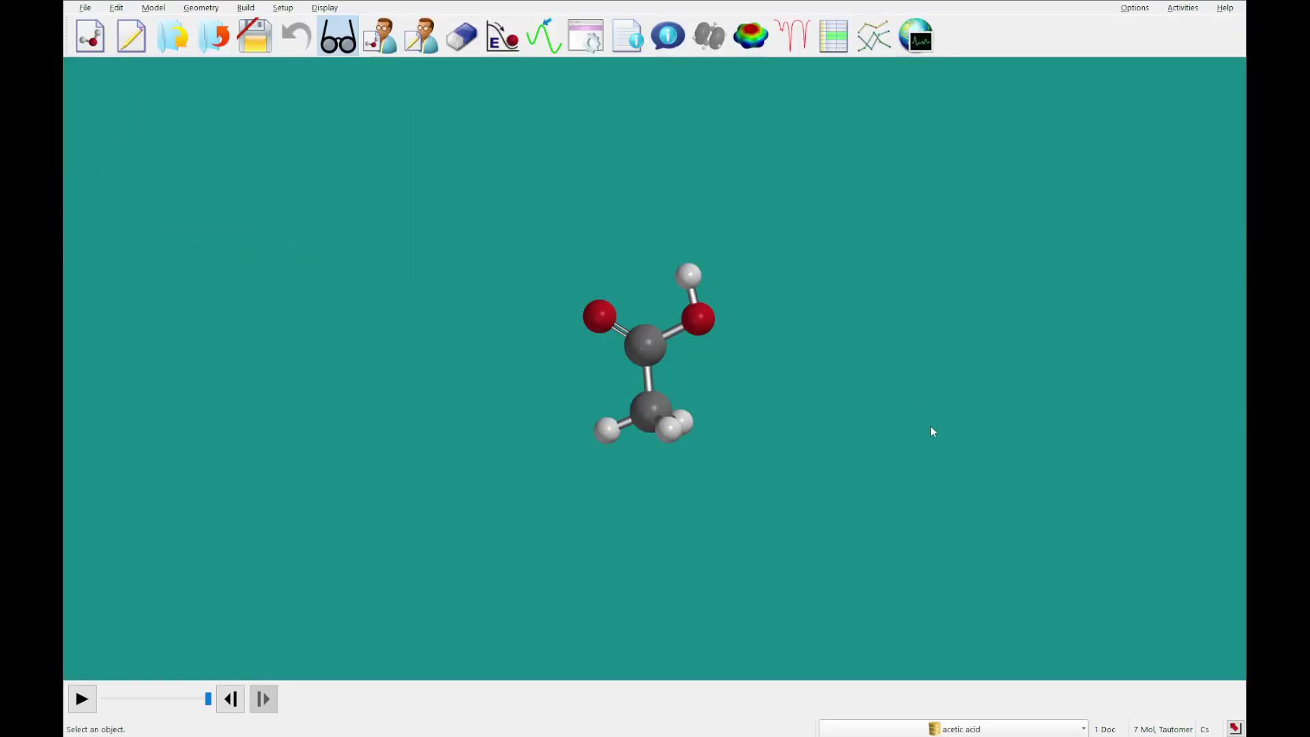
# Rotate the acetic acid model and place the molecule spreadsheet at the upper right
pyautogui.moveTo(921, 433); pyautogui.dragTo(591, 483)
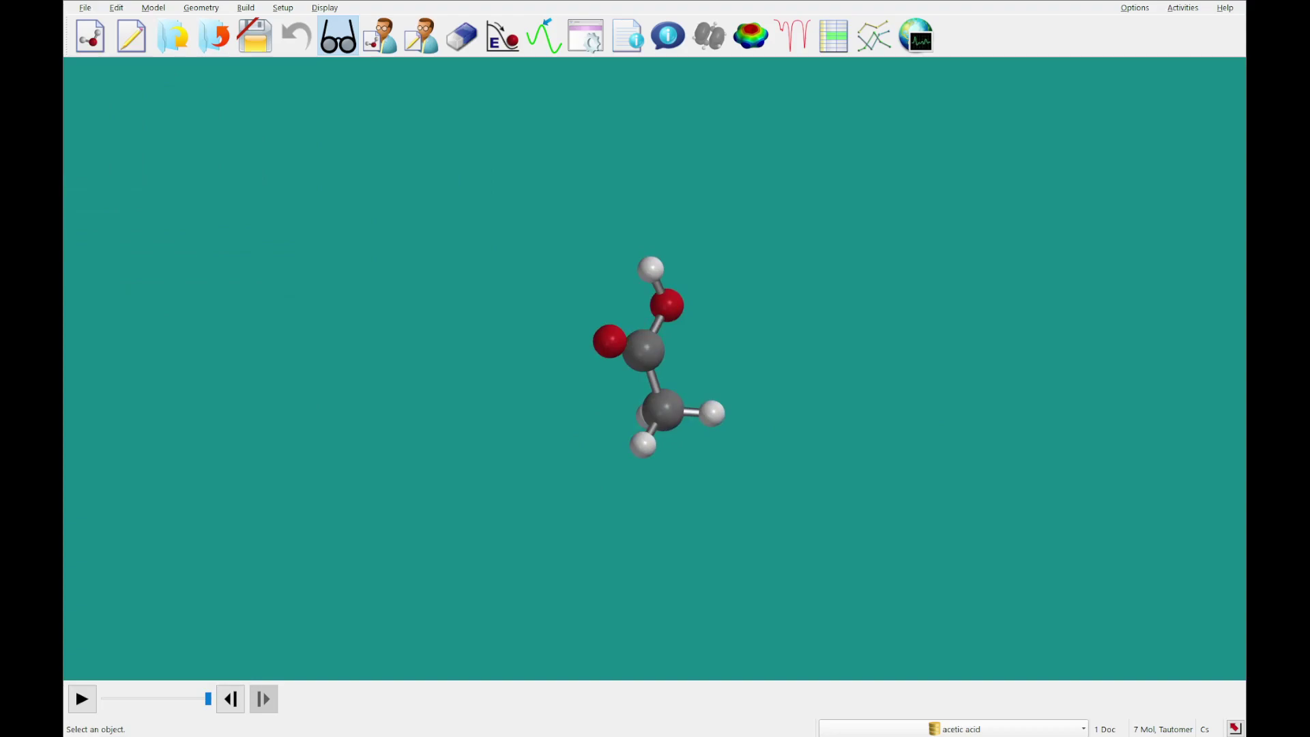
pyautogui.moveTo(360, 366); pyautogui.dragTo(303, 370)
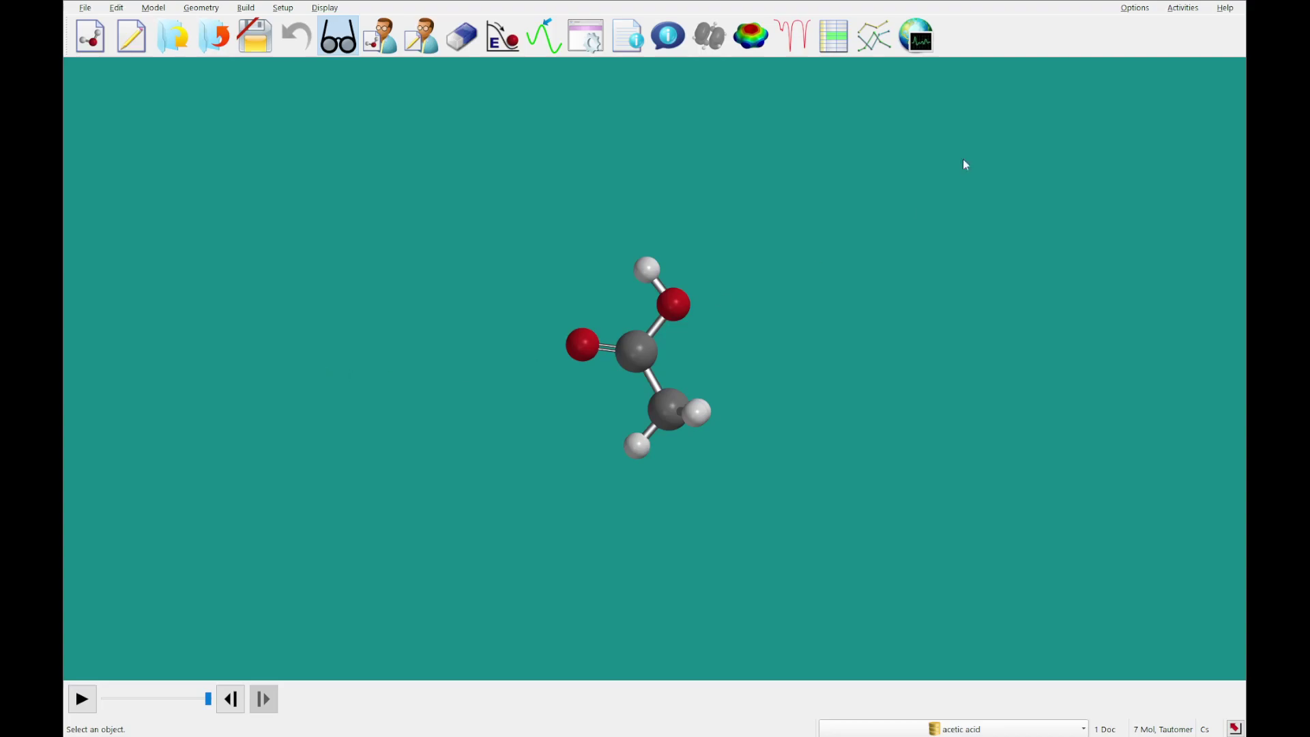
pyautogui.click(833, 35)
pyautogui.moveTo(639, 298); pyautogui.dragTo(853, 177)
# Replace all seven molecules with their database structures
pyautogui.click(955, 730)
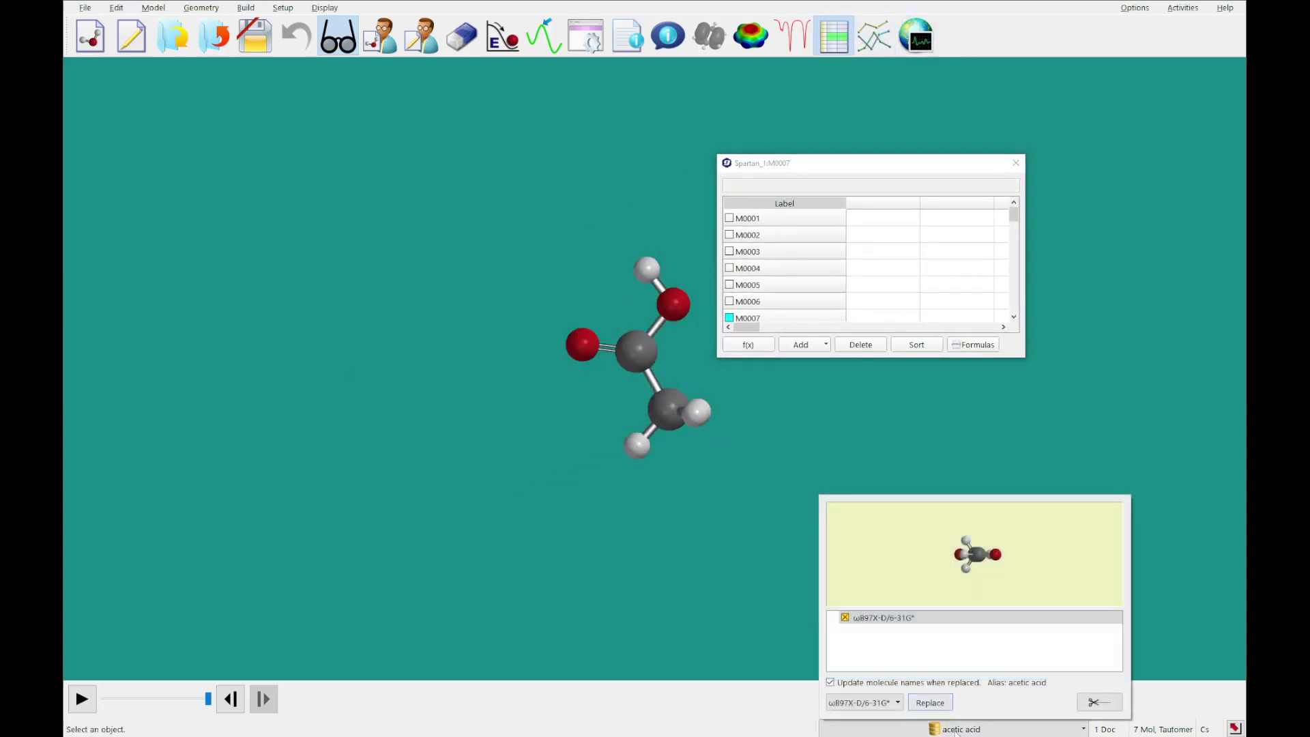
pyautogui.click(930, 702)
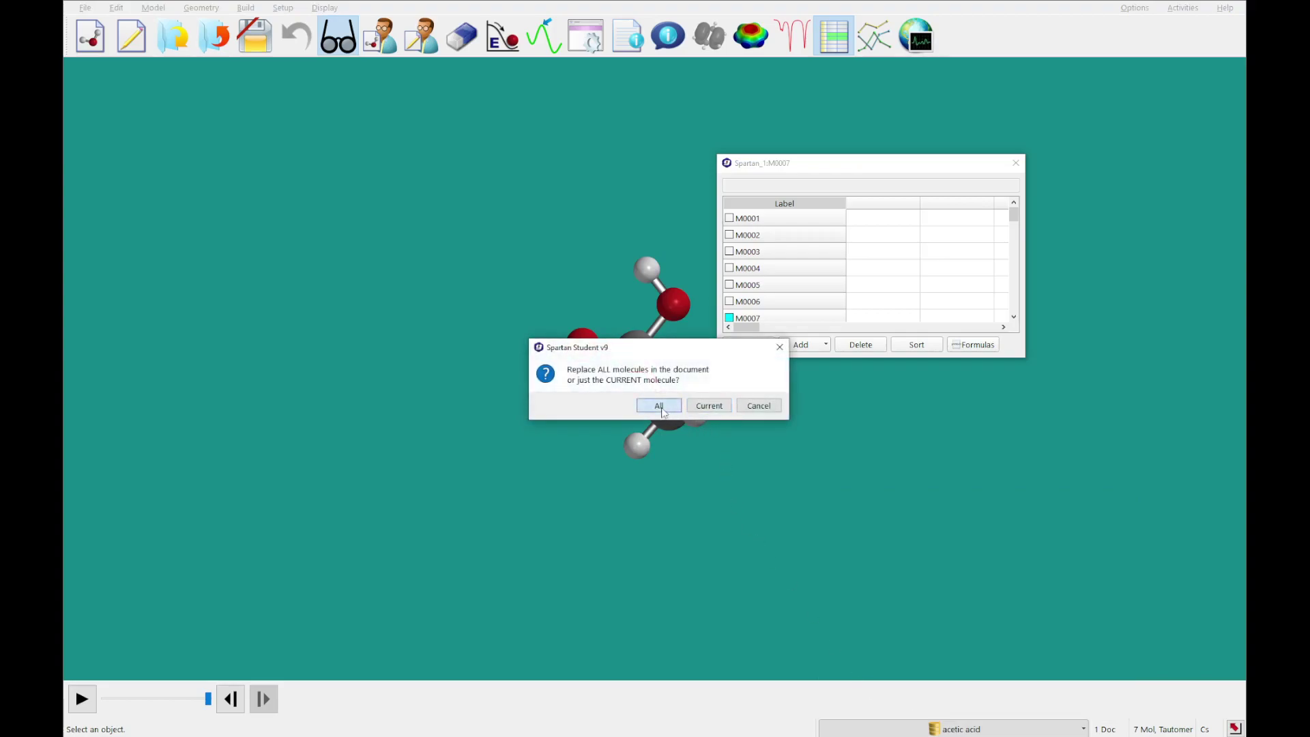
pyautogui.click(659, 406)
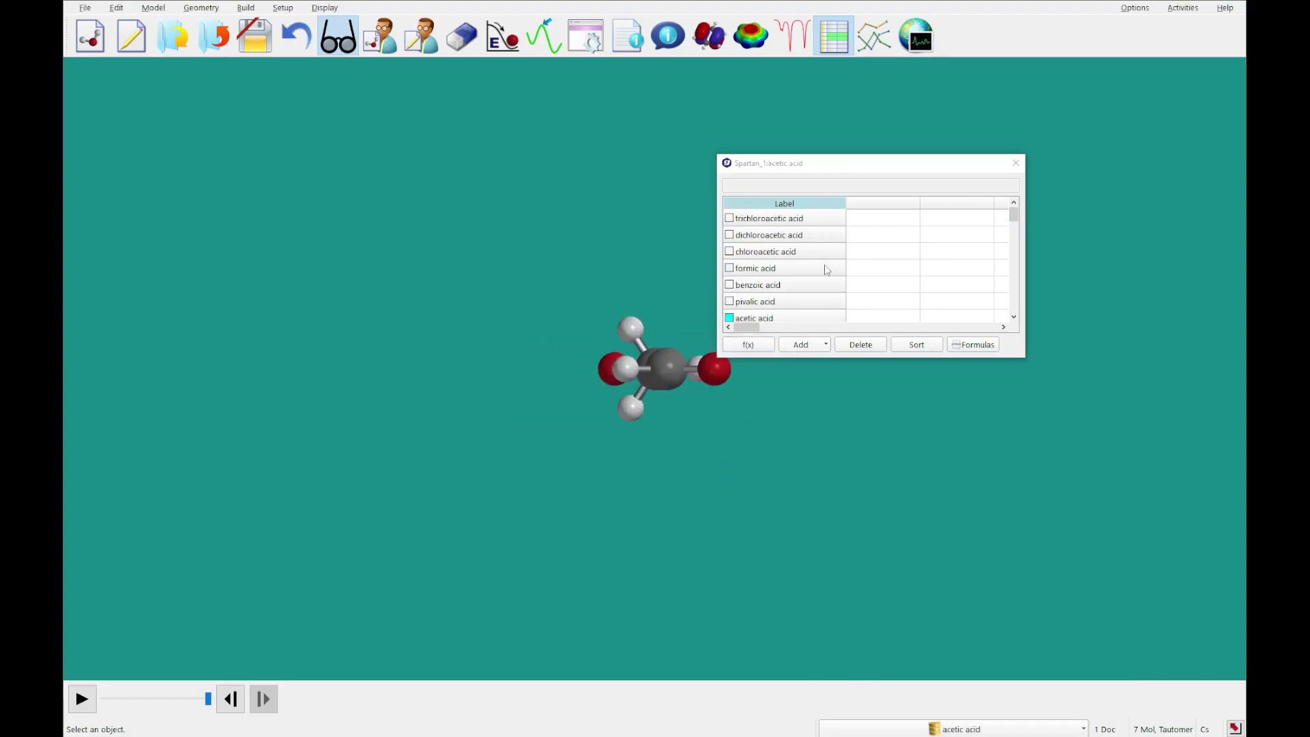
pyautogui.moveTo(679, 560); pyautogui.dragTo(541, 533)
# Inspect and rotate the pivalic, benzoic and formic acid models
pyautogui.click(750, 302)
pyautogui.click(760, 286)
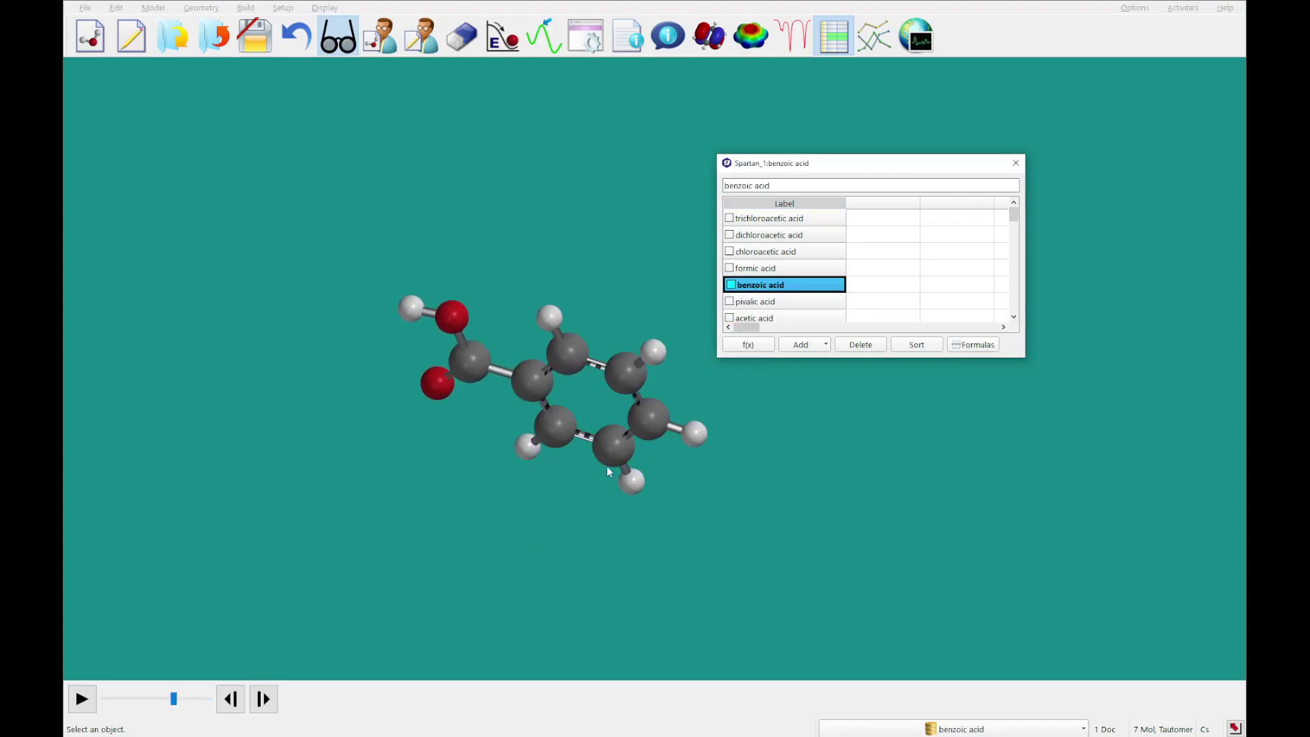
pyautogui.moveTo(605, 472); pyautogui.dragTo(437, 410)
pyautogui.click(757, 268)
pyautogui.moveTo(586, 382); pyautogui.dragTo(693, 202)
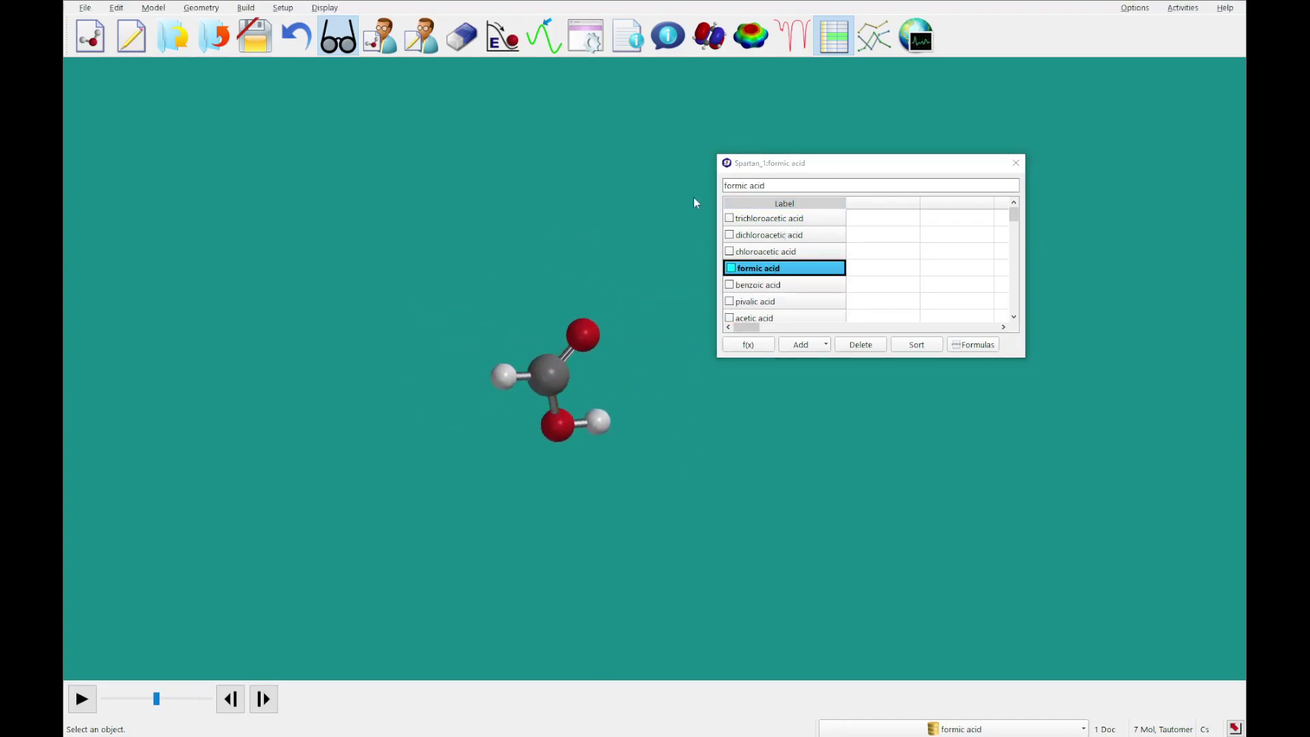
# Inspect and rotate the chloroacetic, dichloroacetic and trichloroacetic acid models
pyautogui.click(749, 252)
pyautogui.moveTo(628, 300); pyautogui.dragTo(654, 309)
pyautogui.click(757, 234)
pyautogui.moveTo(536, 398); pyautogui.dragTo(351, 359)
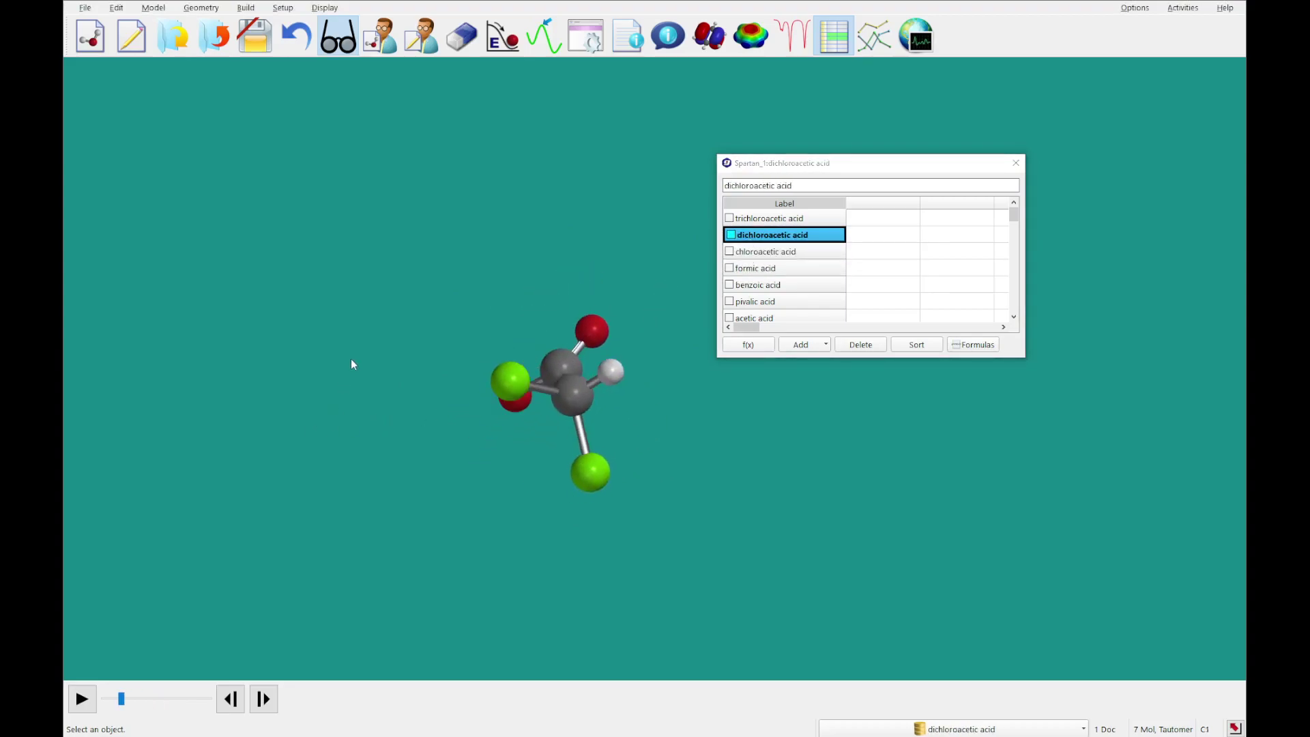
pyautogui.click(812, 220)
pyautogui.moveTo(612, 416); pyautogui.dragTo(742, 465)
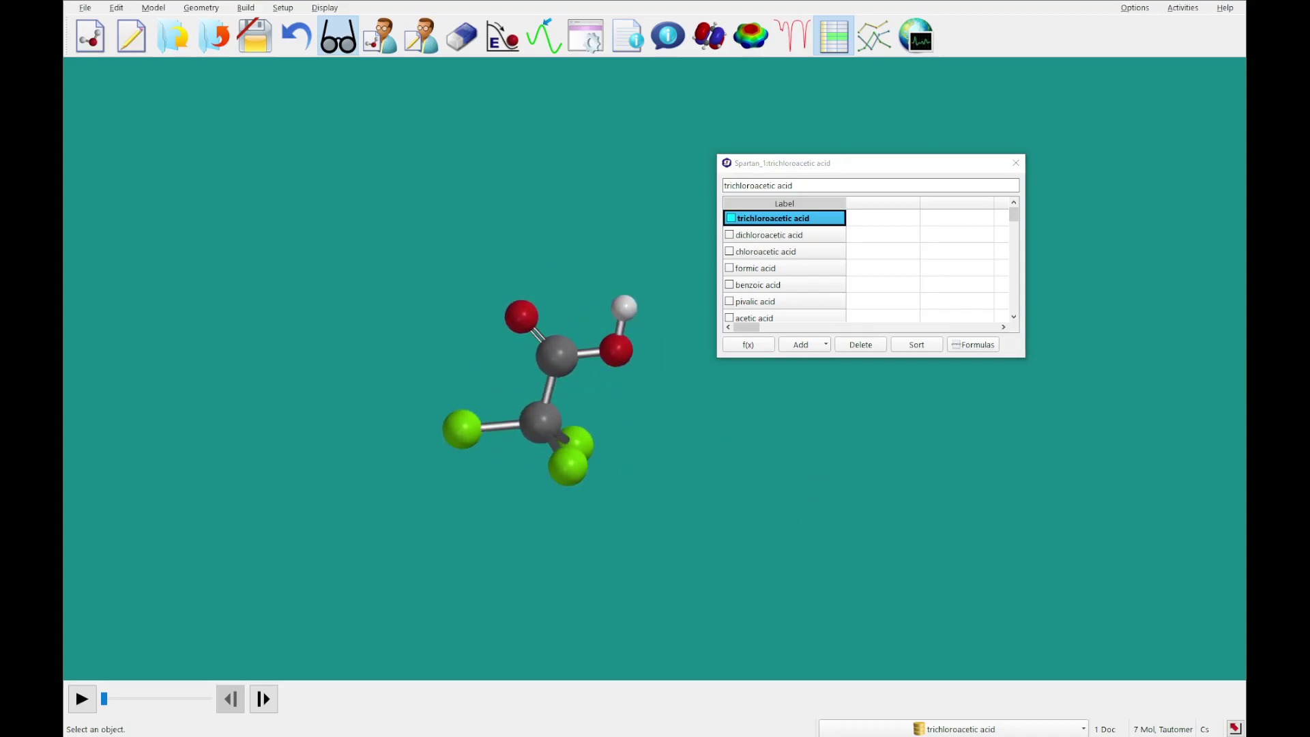
# Add a pKa column with 0.70 for trichloroacetic and 1.48 for dichloroacetic acid
pyautogui.click(885, 203)
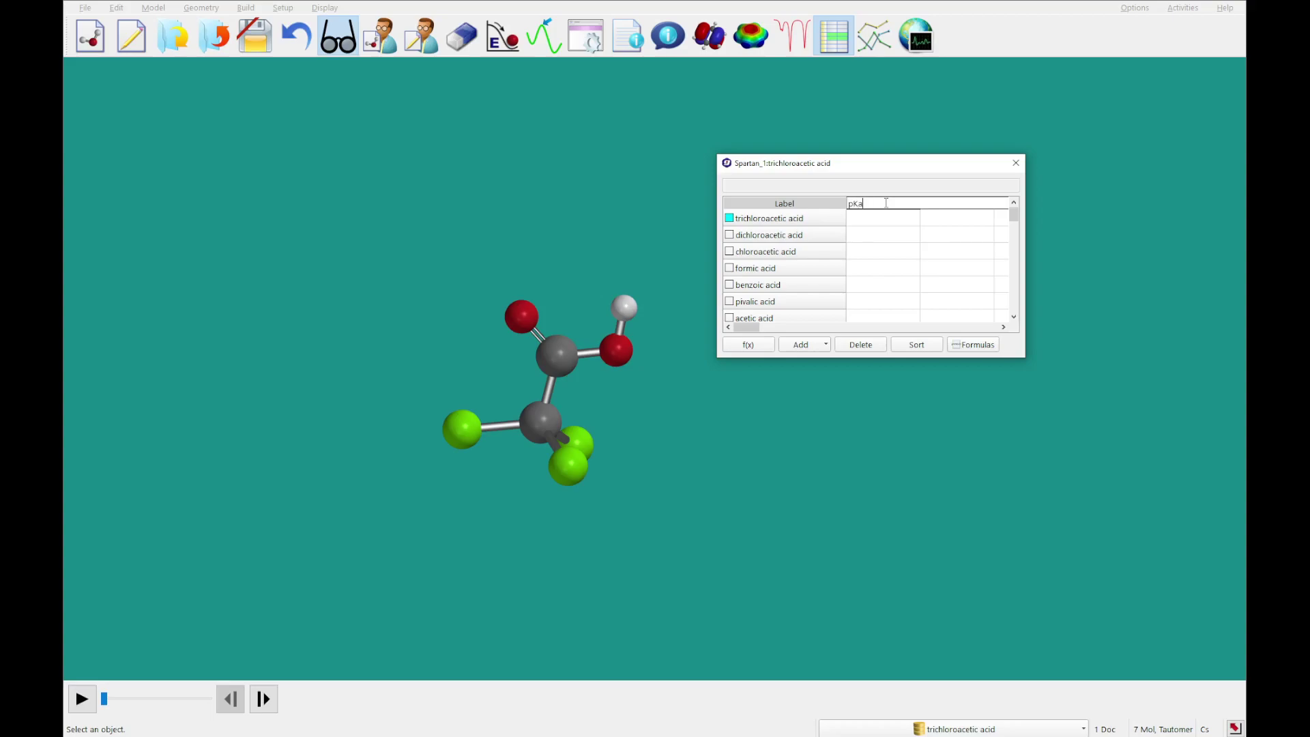
pyautogui.press('Return')
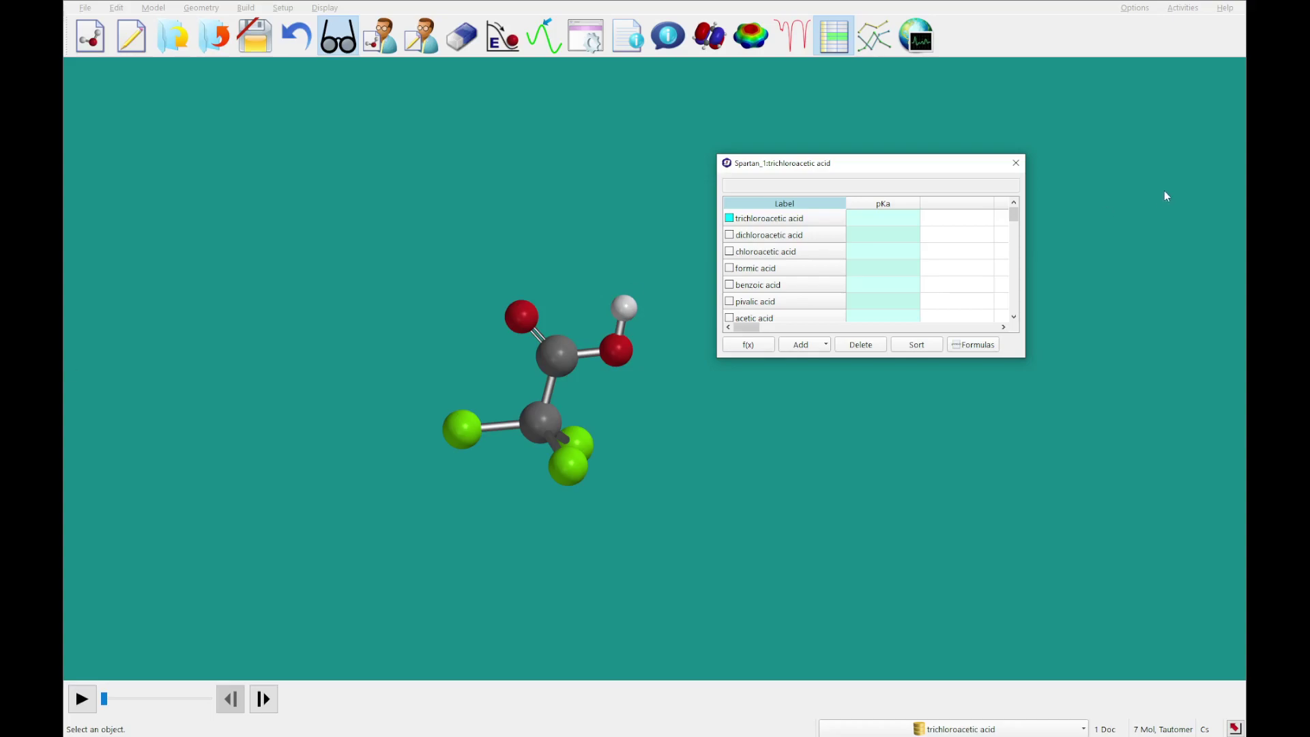
pyautogui.click(896, 219)
pyautogui.write('0.7')
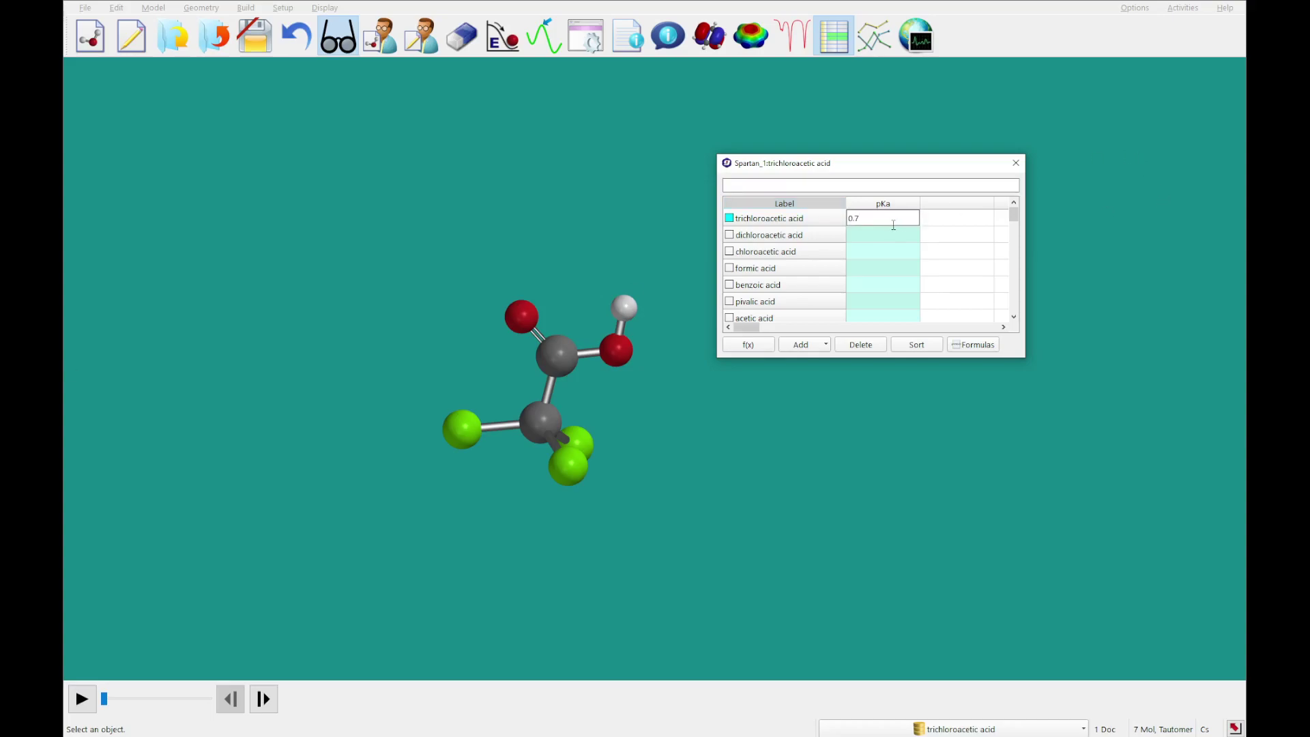
pyautogui.click(887, 234)
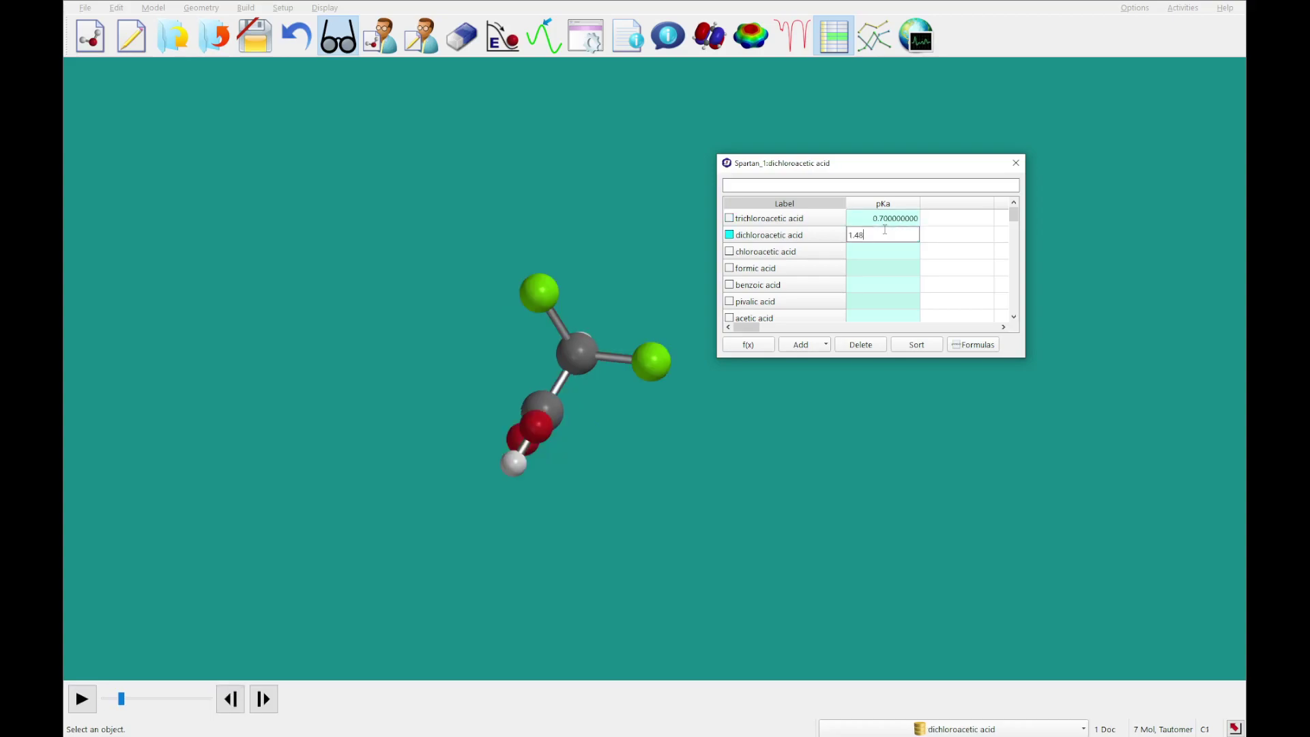
pyautogui.write('1.48')
pyautogui.click(881, 254)
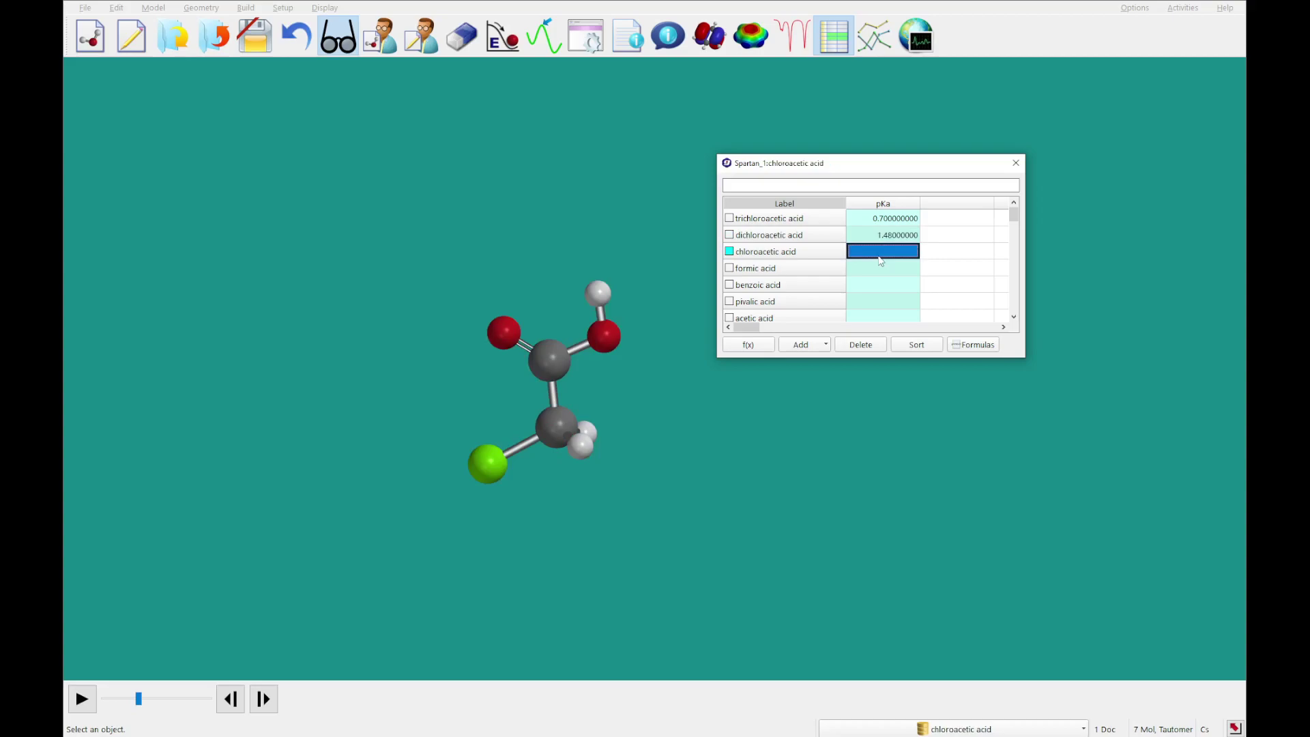
# Enter pKa 2.85, 3.75, 4.19, 5.03 and 4.75 for chloroacetic, formic, benzoic, pivalic and acetic acids
pyautogui.write('2.85')
pyautogui.click(884, 266)
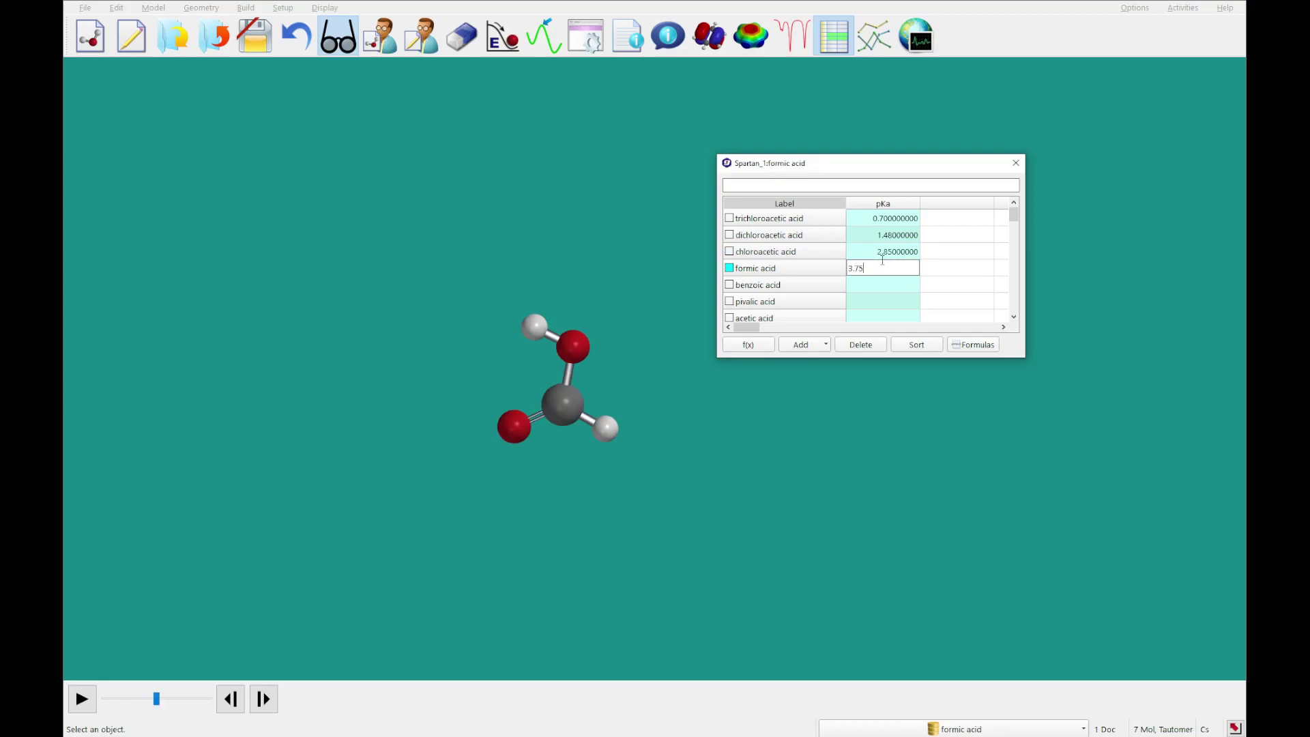
pyautogui.click(884, 285)
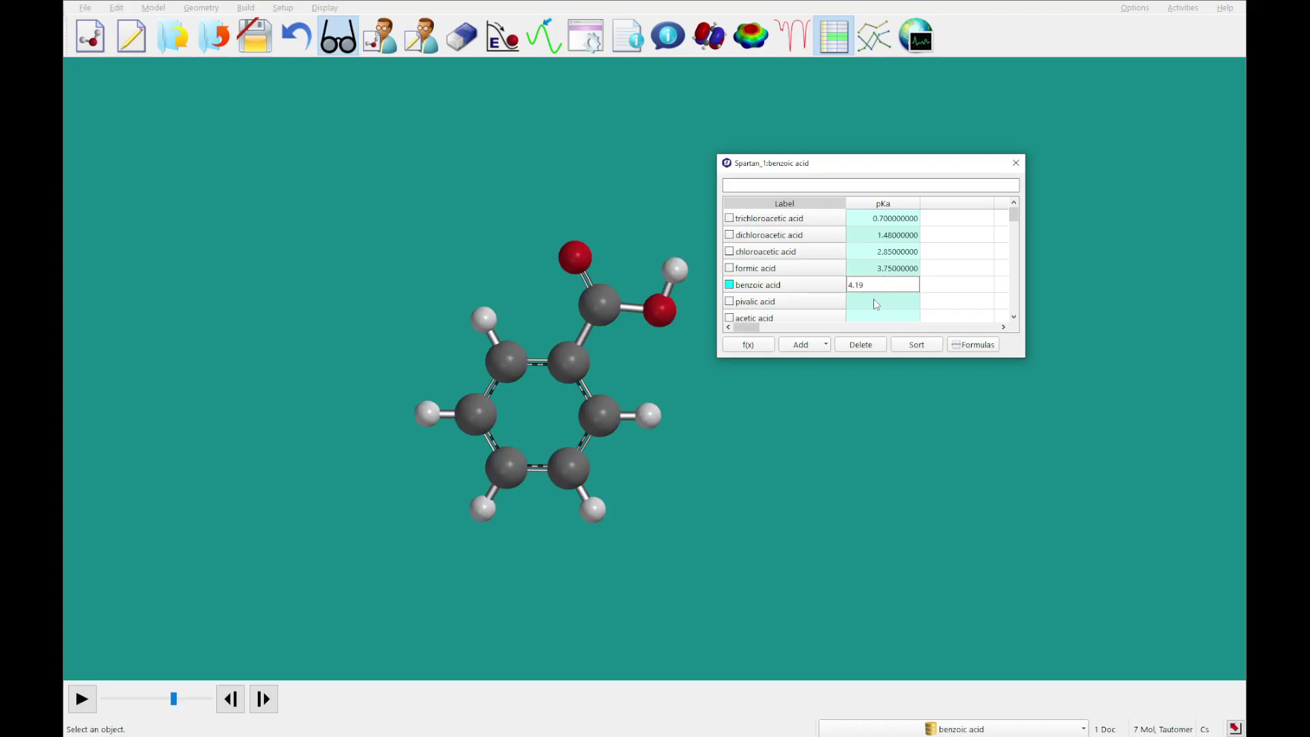
pyautogui.click(876, 302)
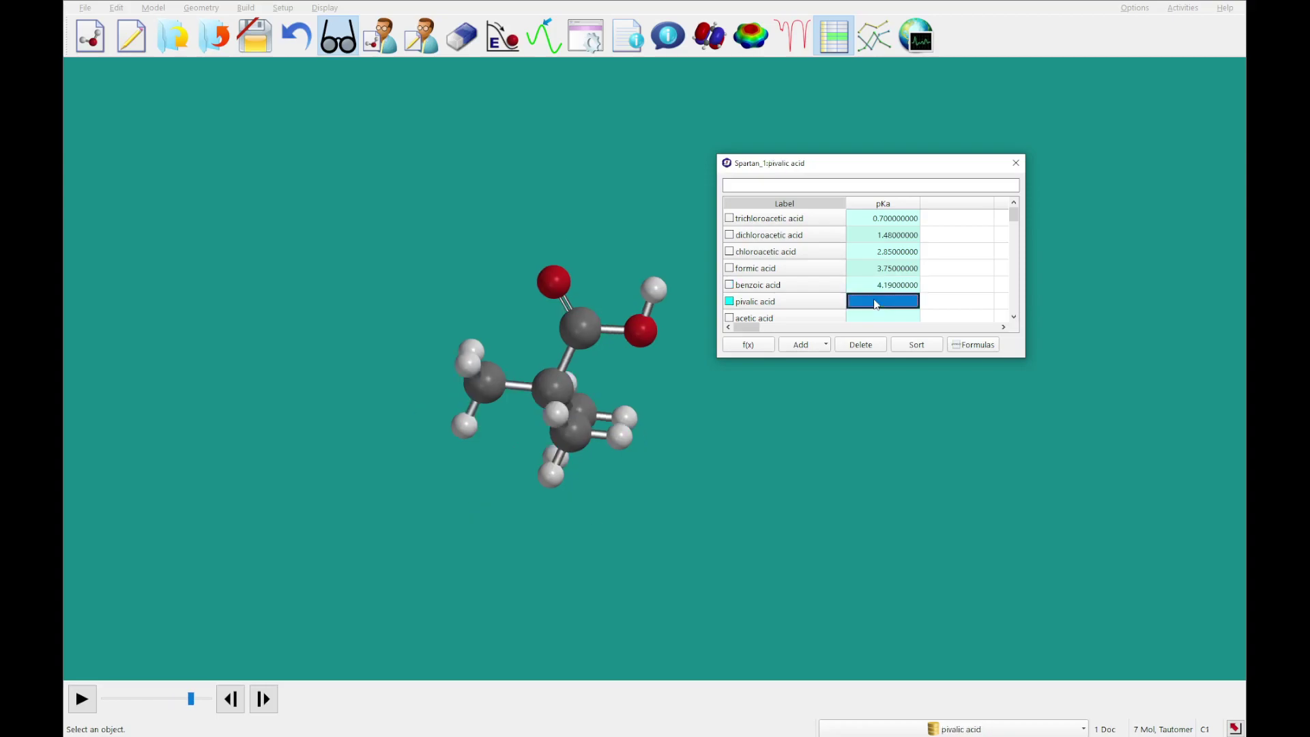
pyautogui.write('5.03')
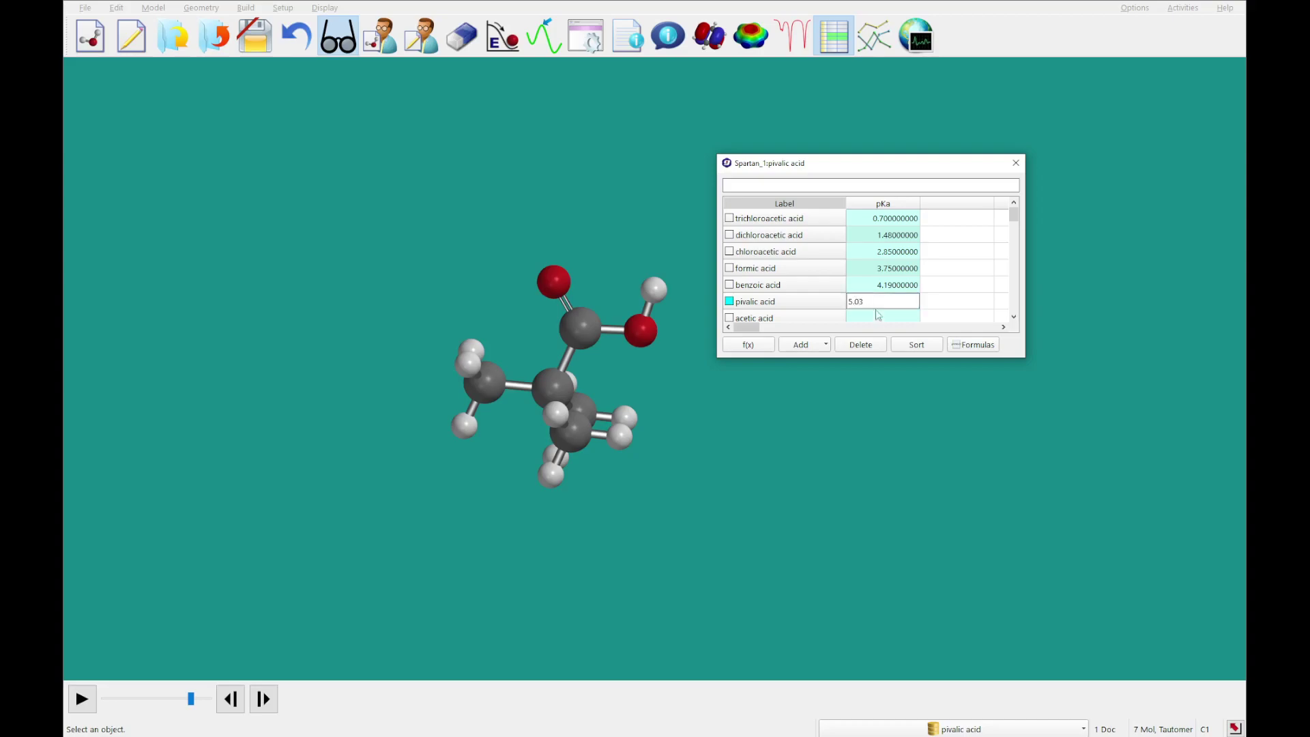
pyautogui.click(880, 318)
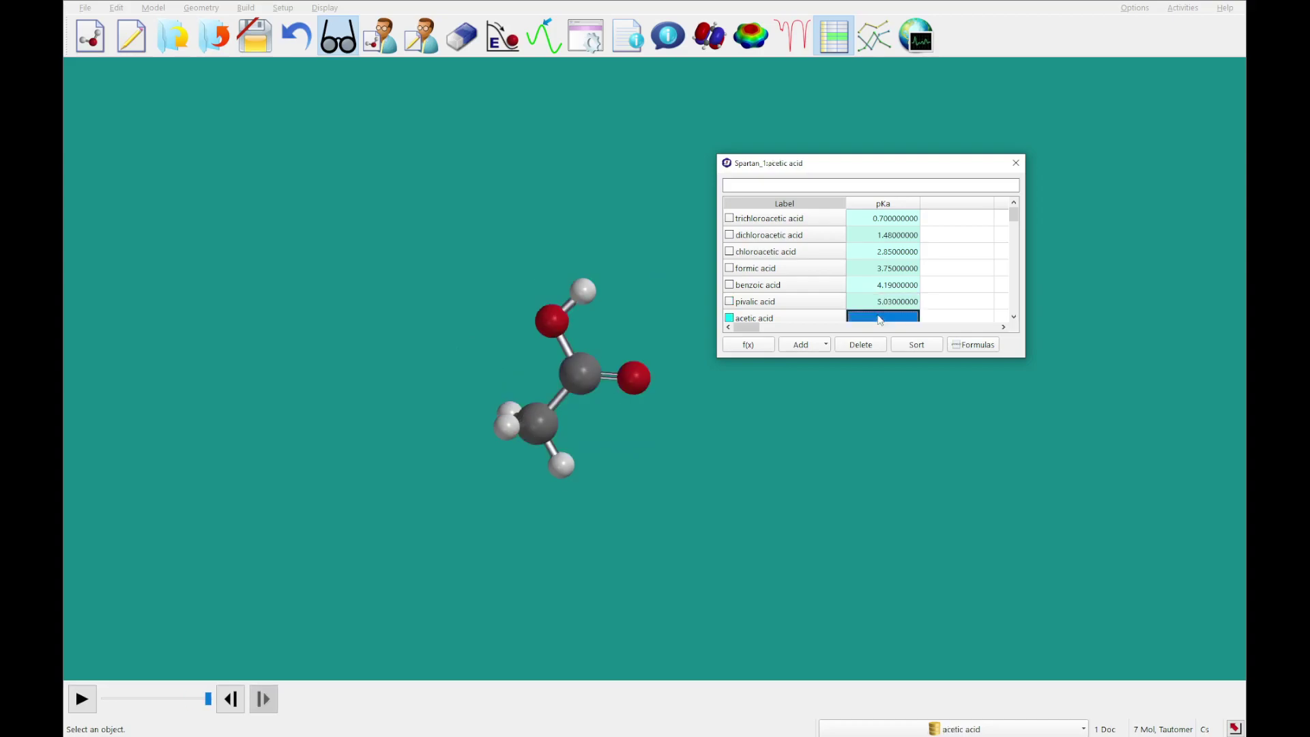
pyautogui.write('4.75')
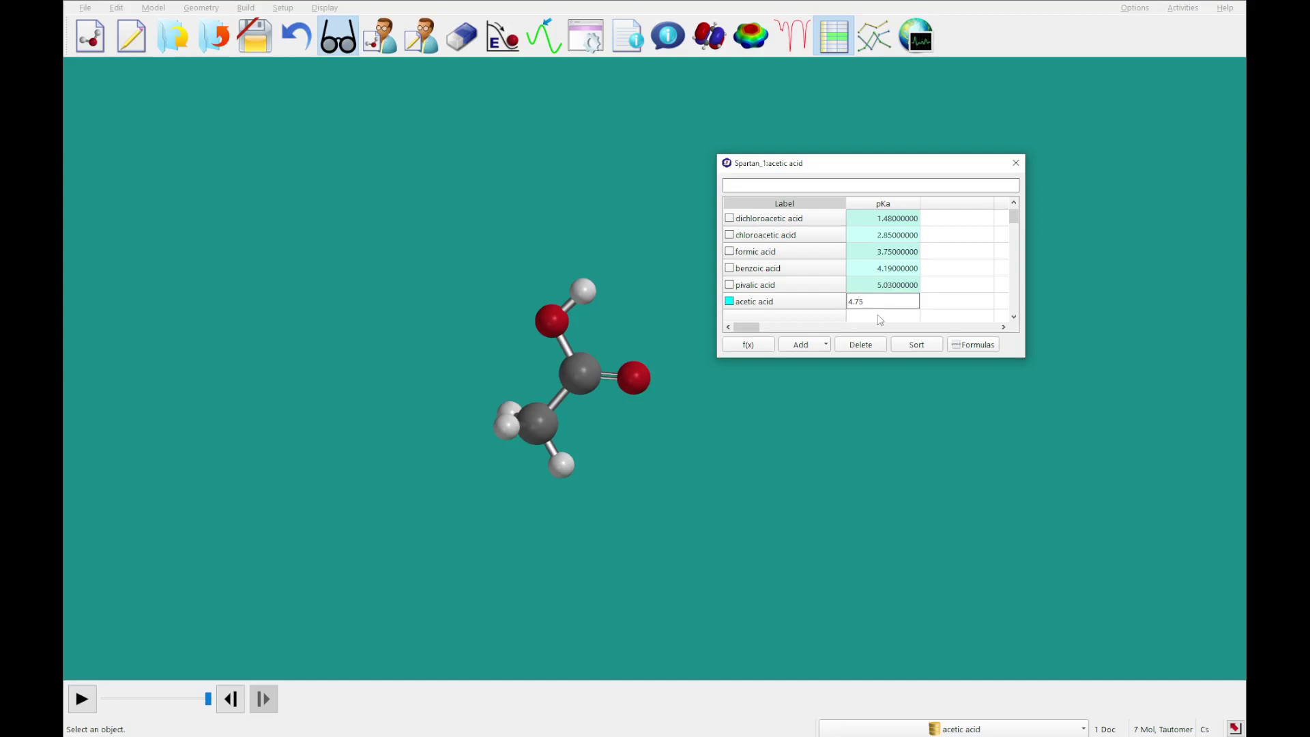
pyautogui.click(854, 454)
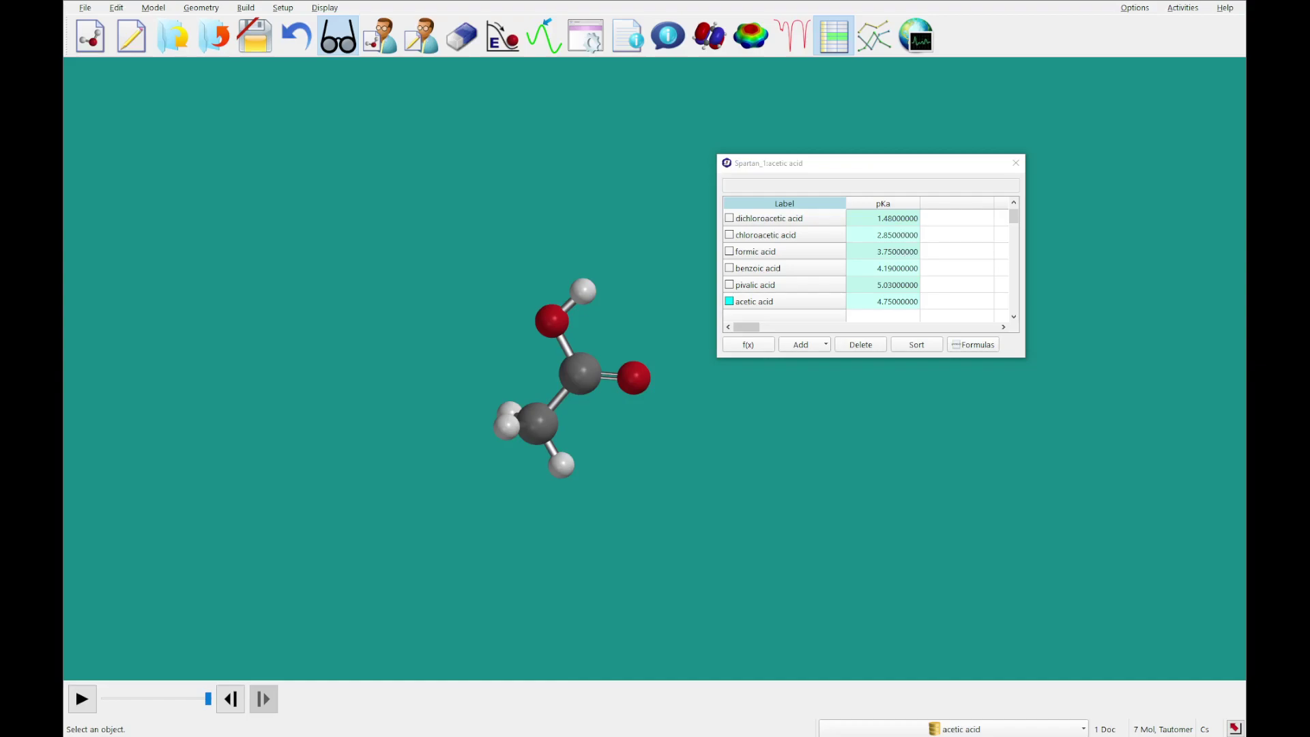
# Sort the rows by increasing pKa and view dichloroacetic and chloroacetic acid
pyautogui.click(889, 203)
pyautogui.click(917, 344)
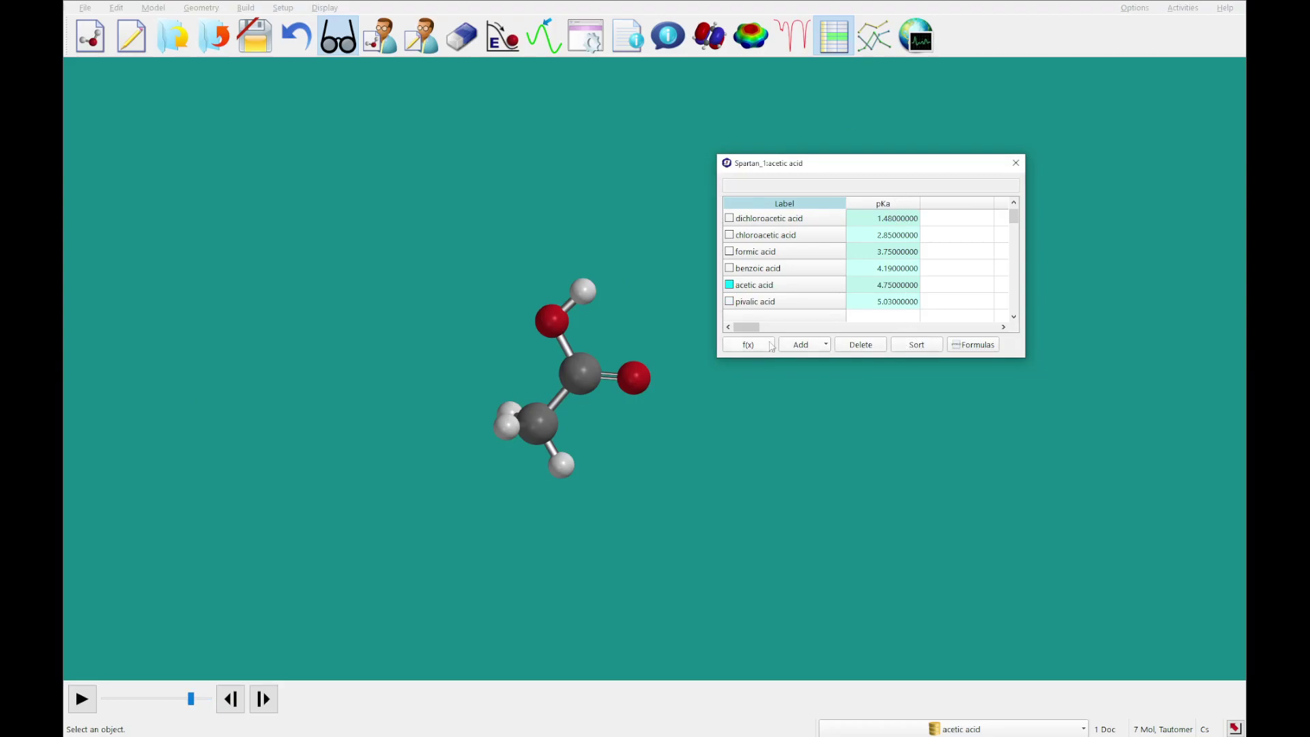
pyautogui.click(798, 218)
pyautogui.click(797, 239)
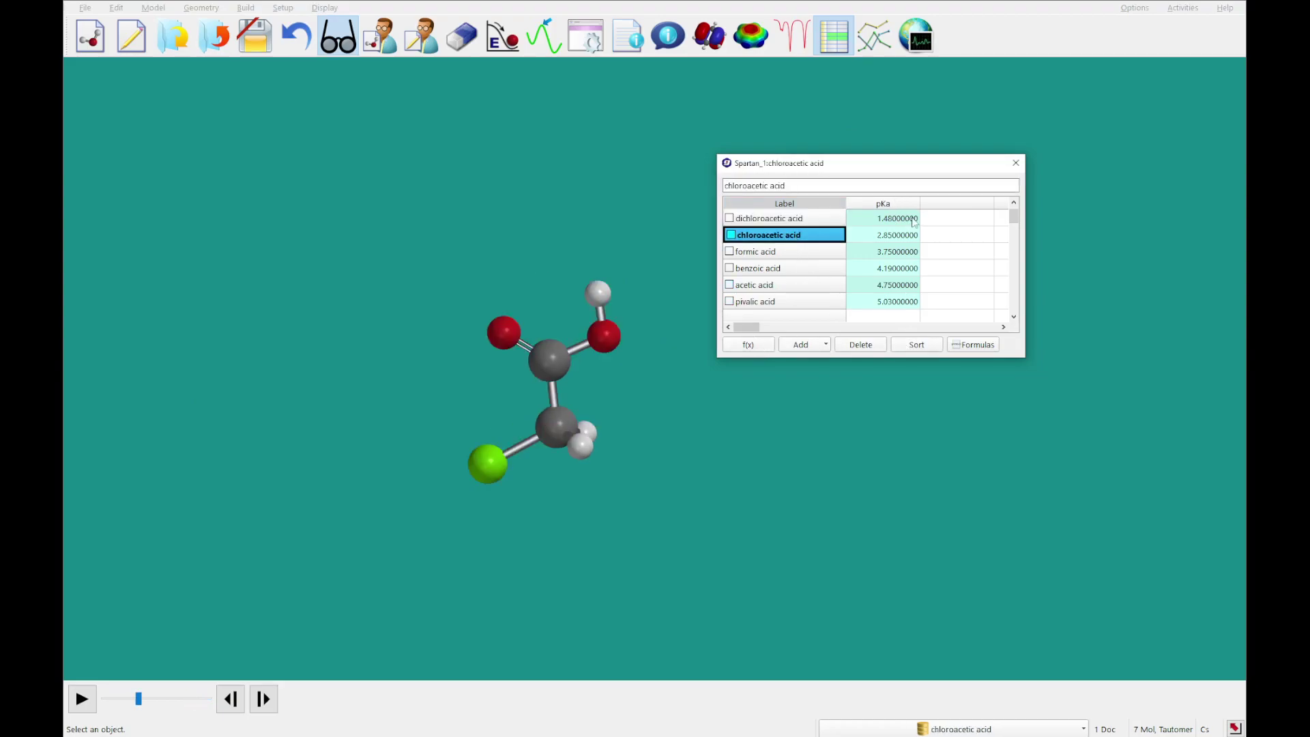
pyautogui.click(819, 222)
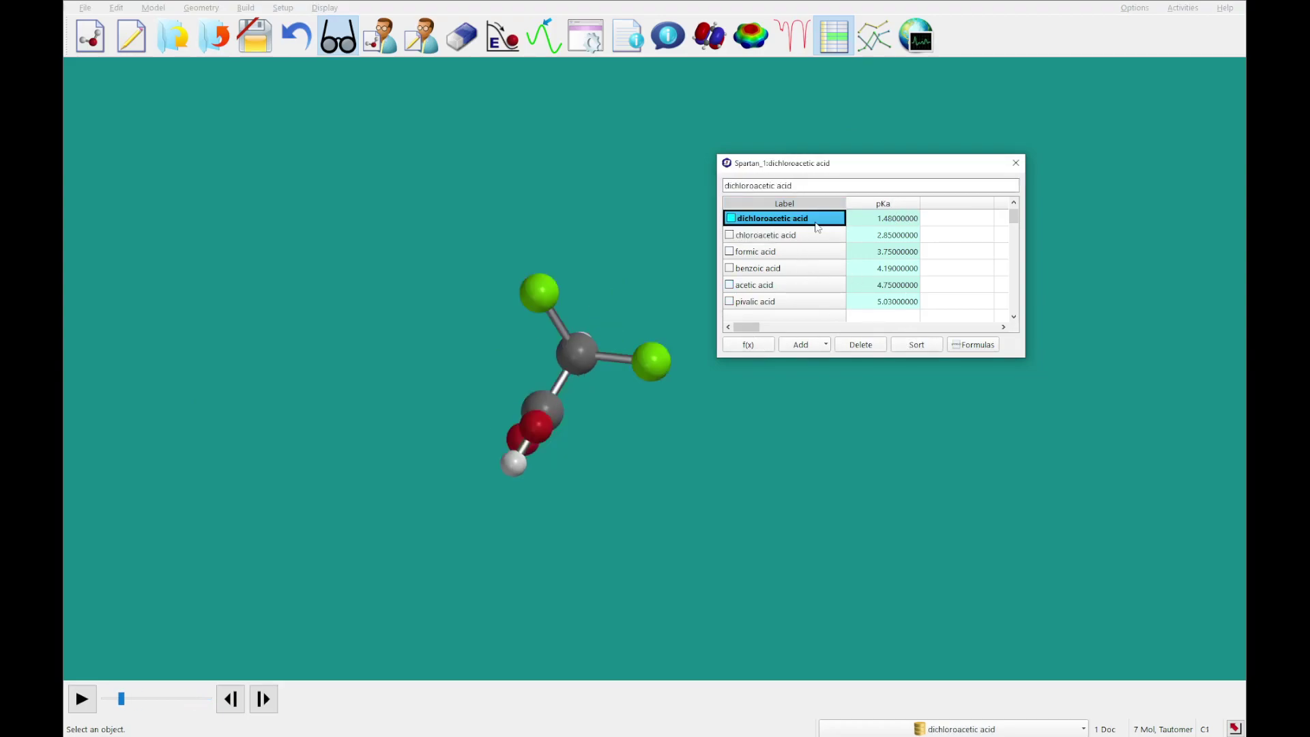
# Step through chloroacetic, formic, benzoic, acetic and pivalic acid in sorted order
pyautogui.click(799, 236)
pyautogui.click(800, 252)
pyautogui.click(785, 270)
pyautogui.click(785, 287)
pyautogui.click(788, 303)
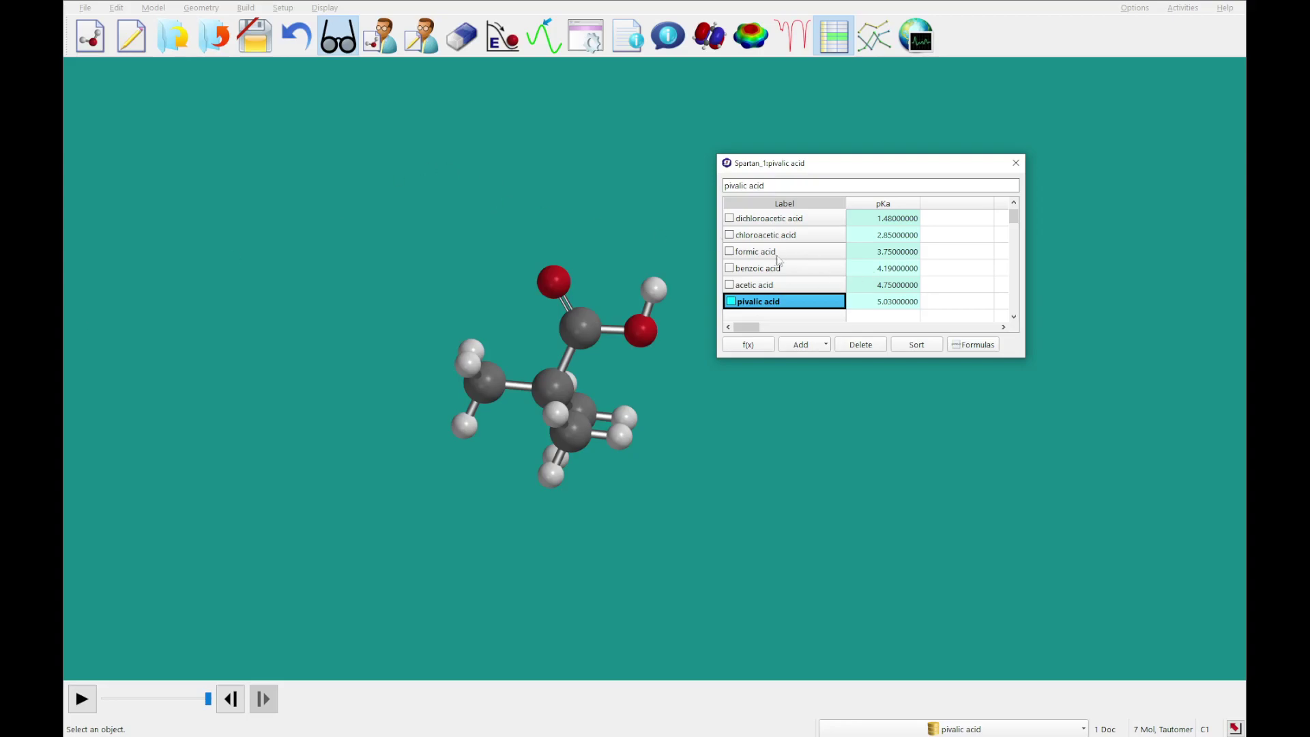
# Tick dichloroacetic, chloroacetic, formic, benzoic, acetic and pivalic acid to overlay them together
pyautogui.click(730, 218)
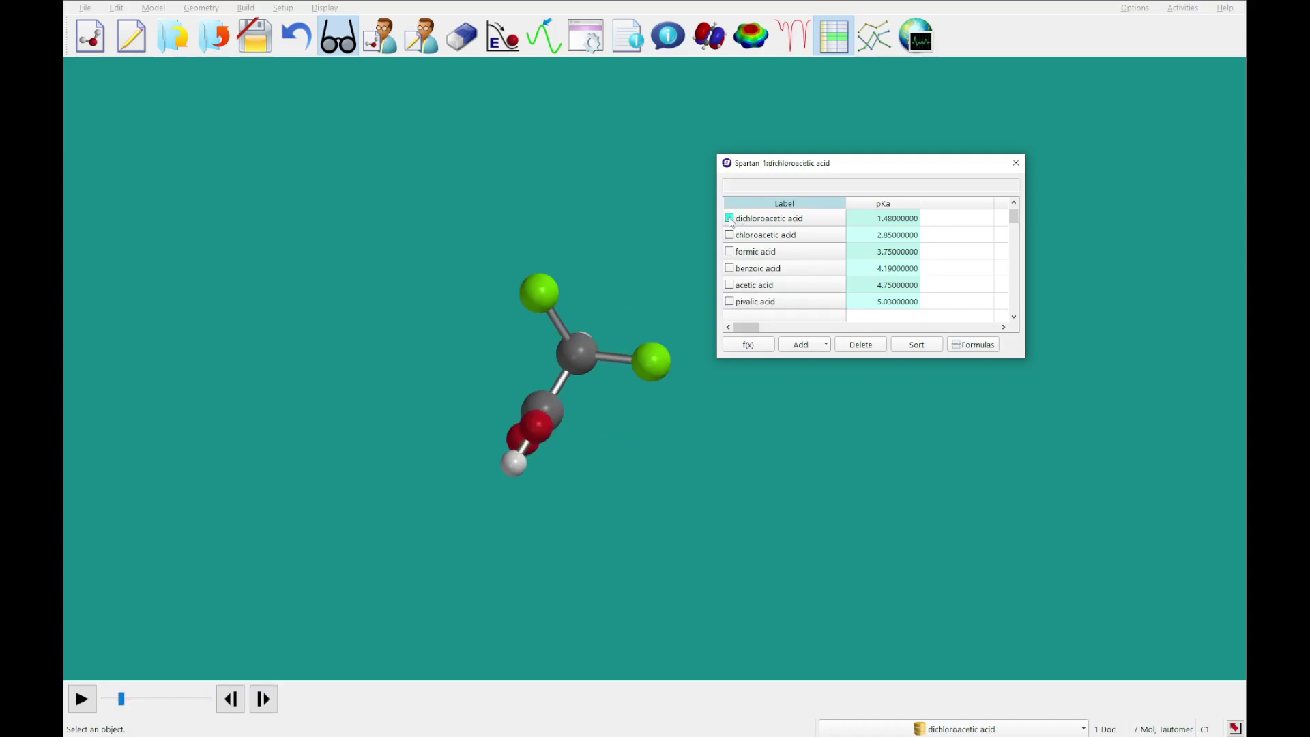
pyautogui.click(730, 235)
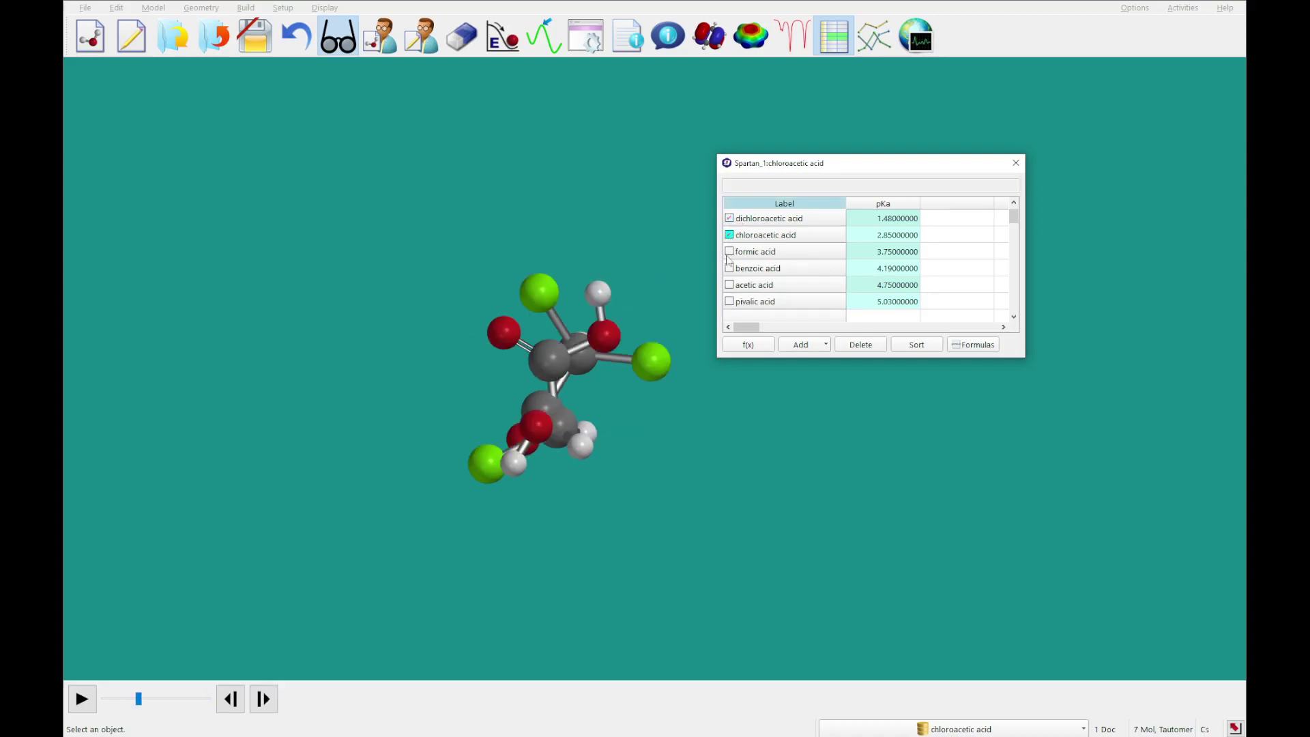
pyautogui.click(729, 251)
pyautogui.click(729, 268)
pyautogui.click(730, 284)
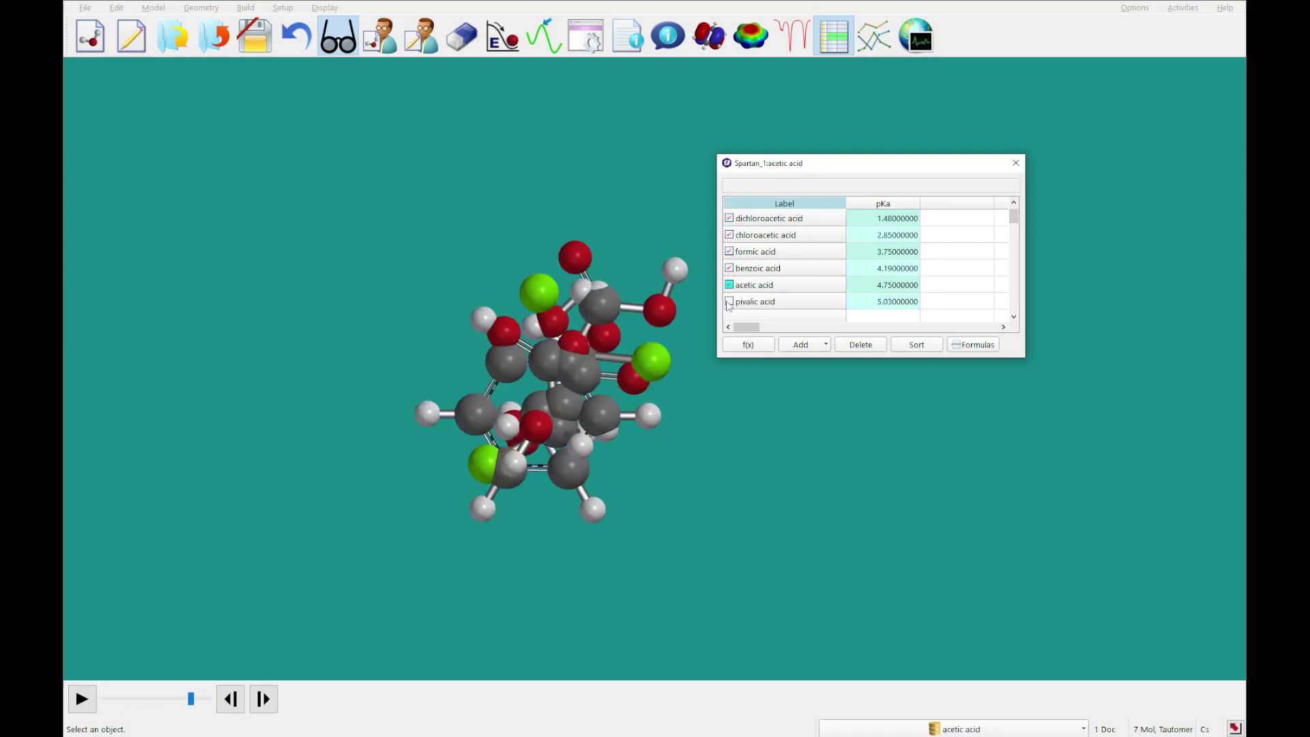
pyautogui.click(730, 302)
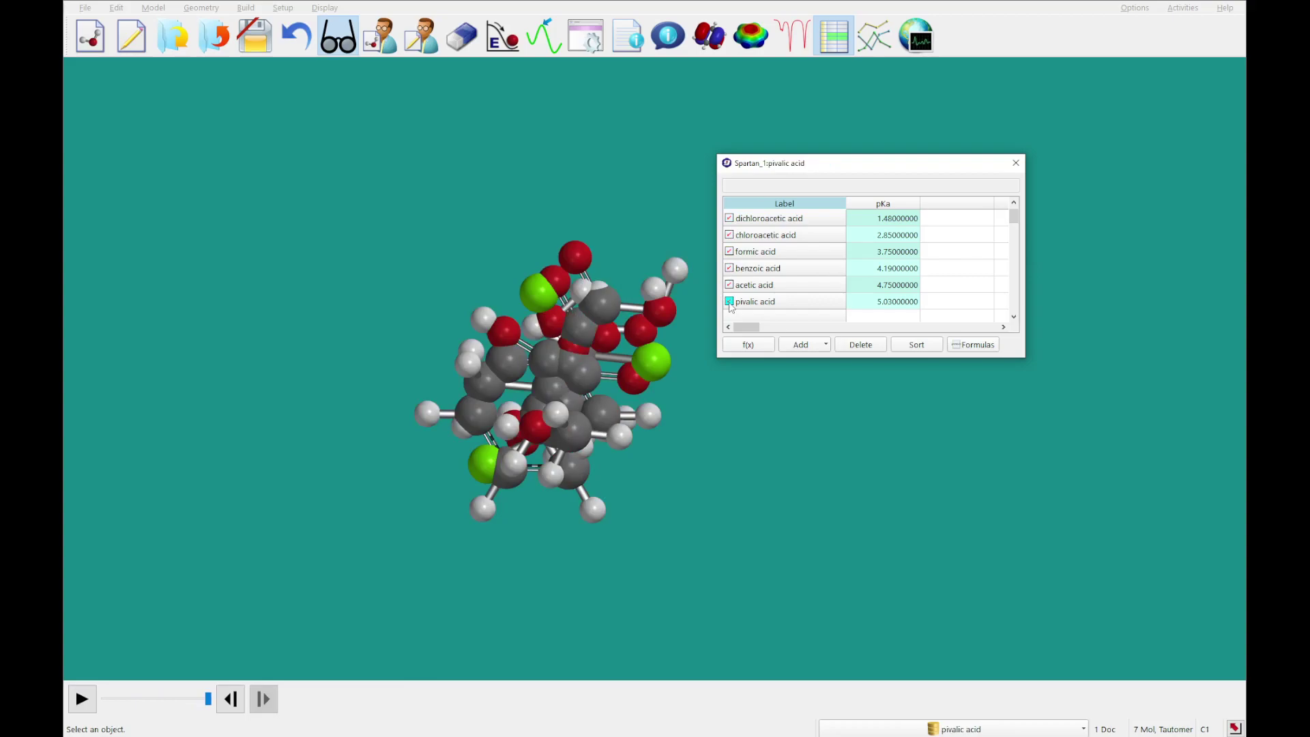
pyautogui.click(153, 8)
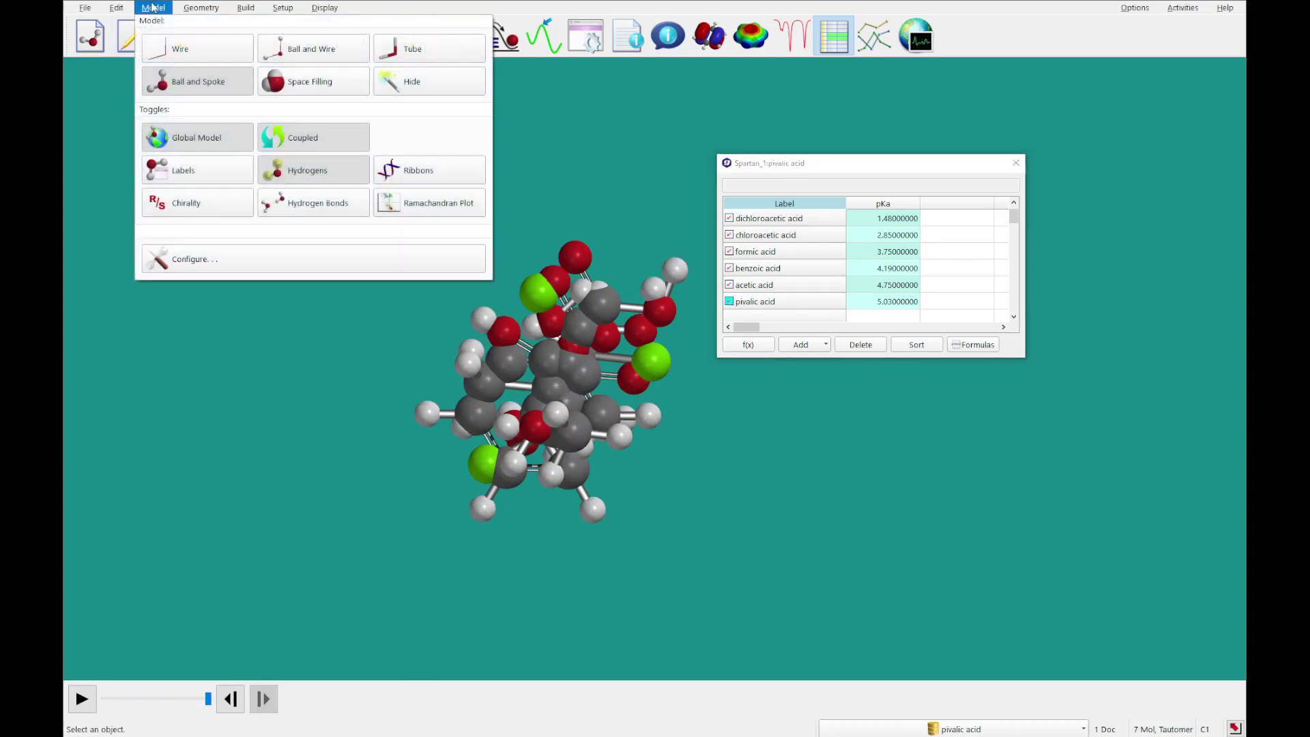
# Uncouple the molecules and drag dichloroacetic acid up-left out of the stack
pyautogui.click(287, 139)
pyautogui.click(758, 221)
pyautogui.moveTo(354, 325)
pyautogui.mouseDown()
pyautogui.moveTo(309, 291)
pyautogui.moveTo(350, 325)
pyautogui.mouseUp()
pyautogui.moveTo(350, 325); pyautogui.dragTo(106, 184, button='right')
pyautogui.moveTo(289, 383); pyautogui.dragTo(252, 367, button='right')
pyautogui.scroll(1, 880, 280)
# Add trichloroacetic acid at the upper left and reposition dichloroacetic acid
pyautogui.click(729, 218)
pyautogui.moveTo(398, 389); pyautogui.dragTo(78, 230, button='right')
pyautogui.moveTo(78, 231); pyautogui.dragTo(86, 228)
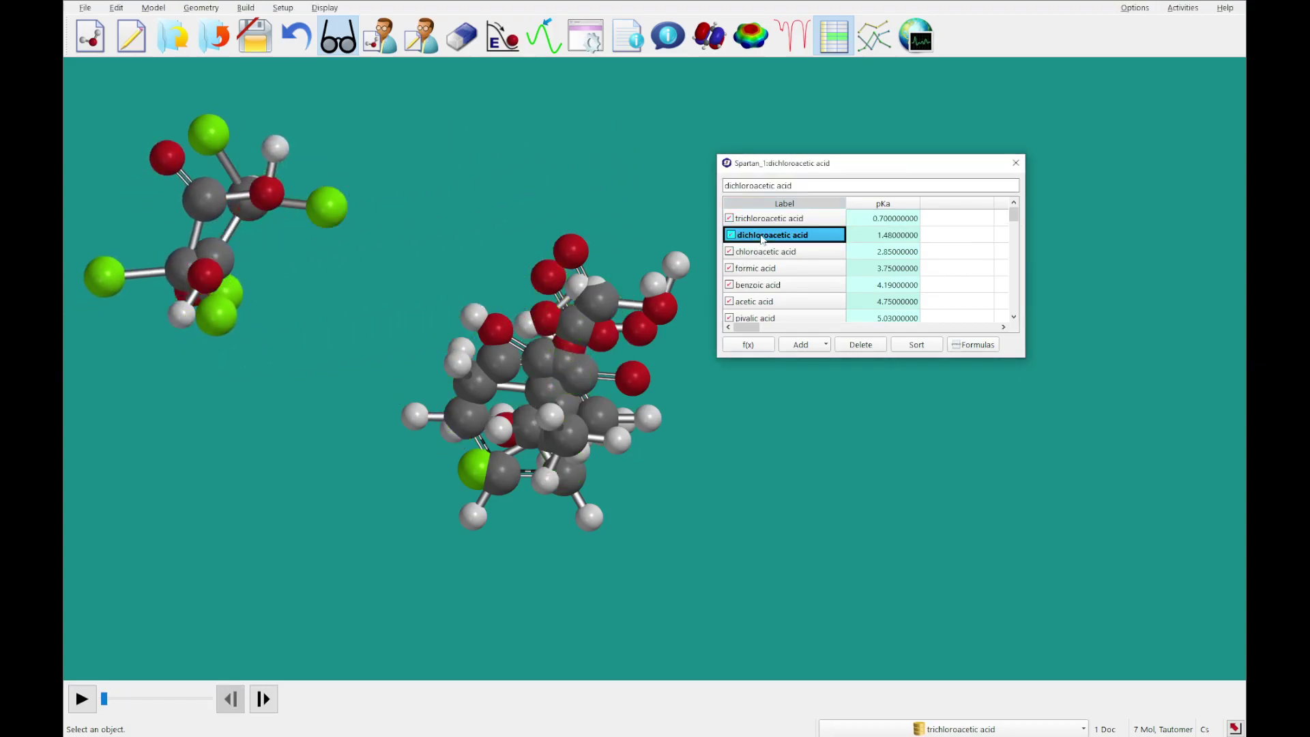
pyautogui.moveTo(186, 318); pyautogui.dragTo(353, 313, button='right')
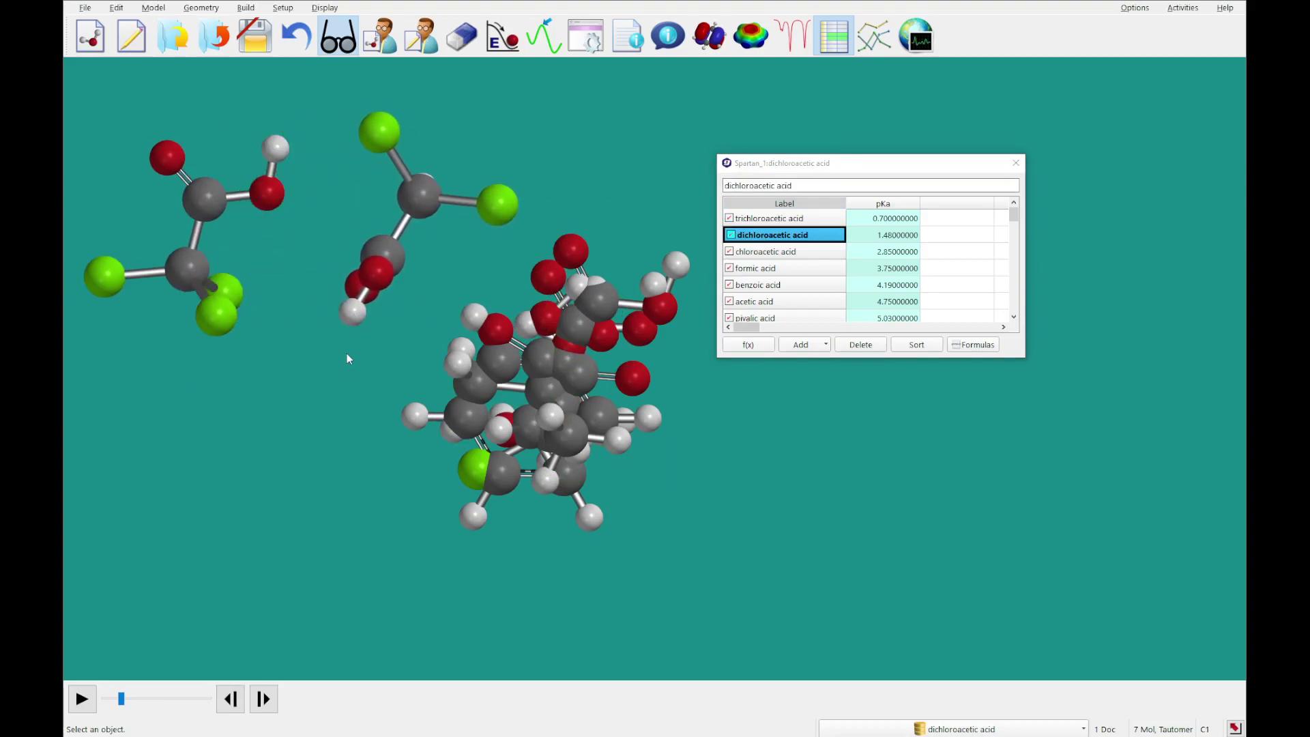
pyautogui.moveTo(330, 408); pyautogui.dragTo(319, 255)
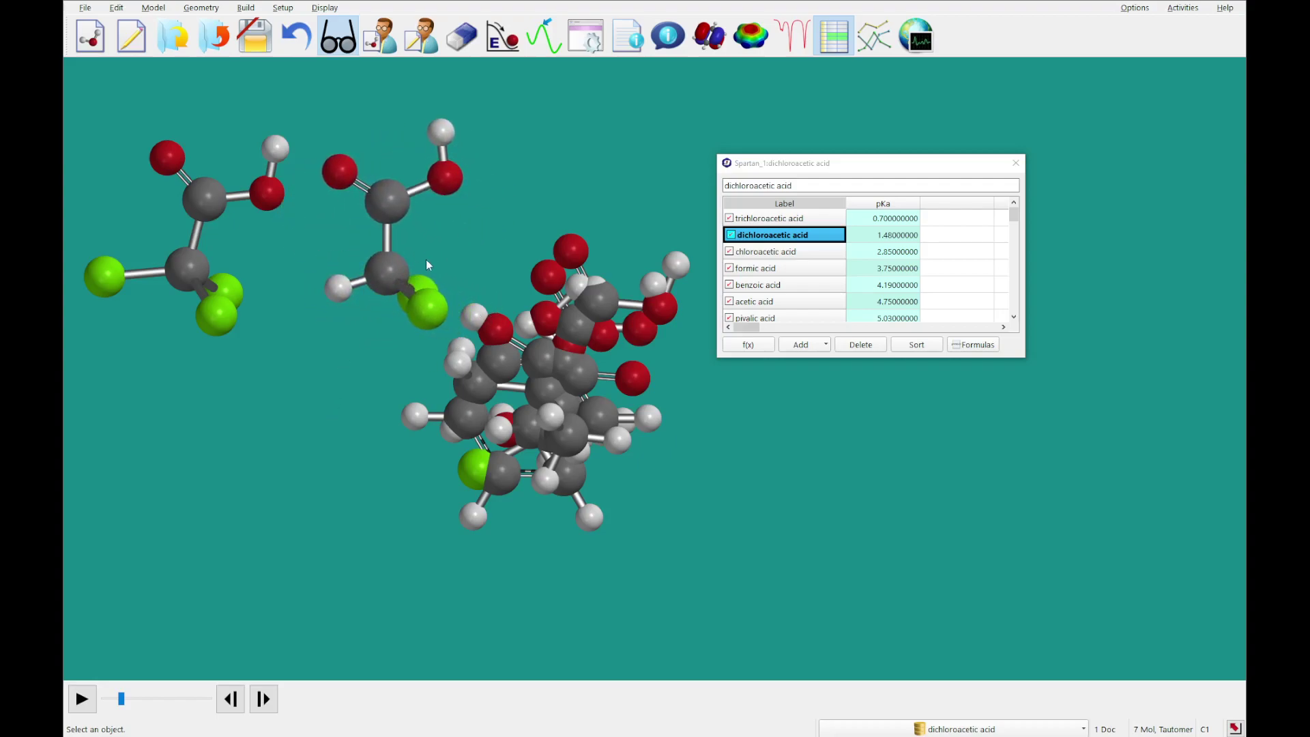
pyautogui.moveTo(423, 262); pyautogui.dragTo(444, 296, button='right')
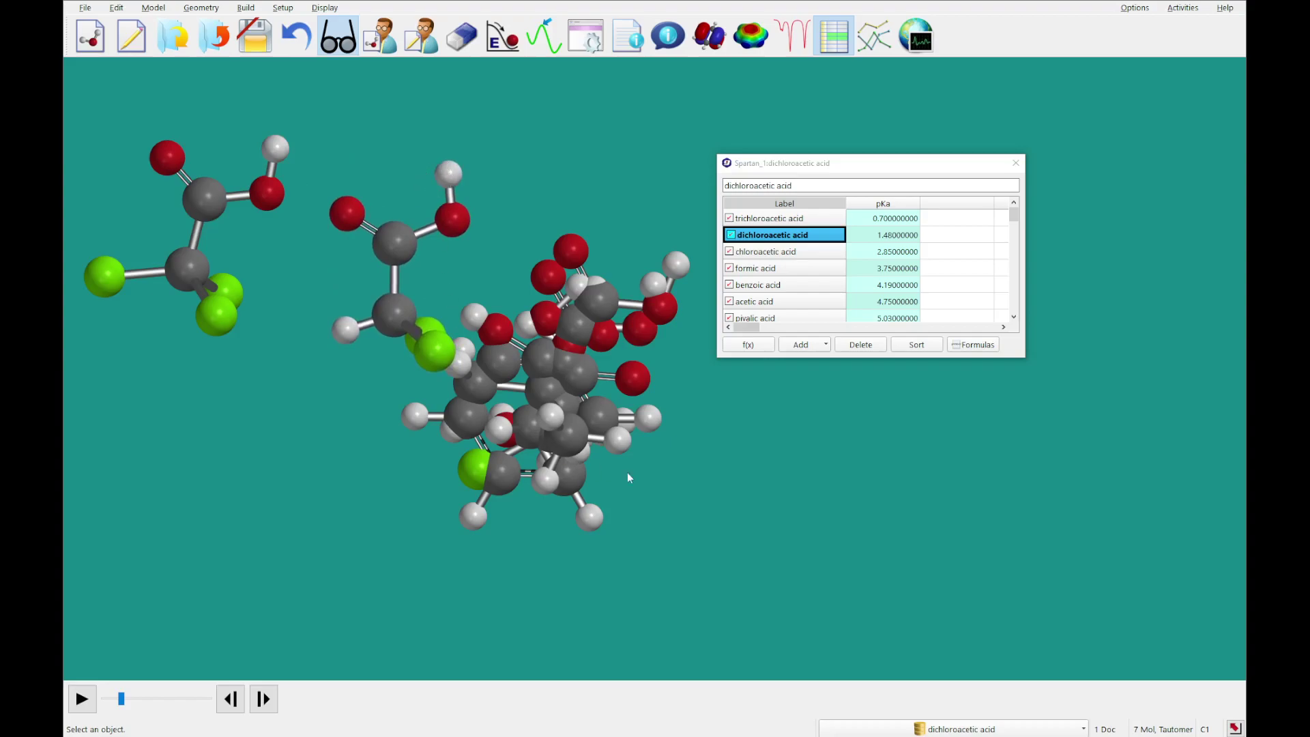
# Move chloroacetic acid up-right and benzoic acid to the lower left
pyautogui.click(771, 253)
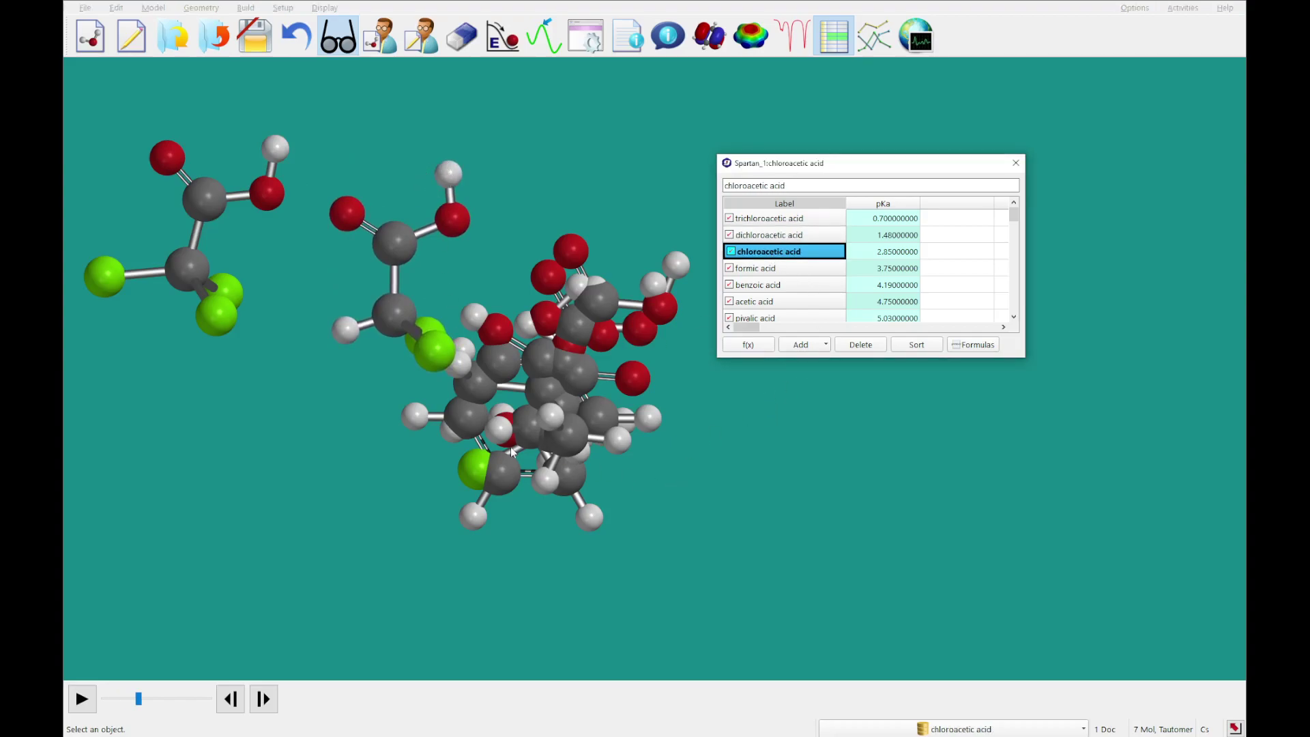
pyautogui.moveTo(512, 452); pyautogui.dragTo(665, 300)
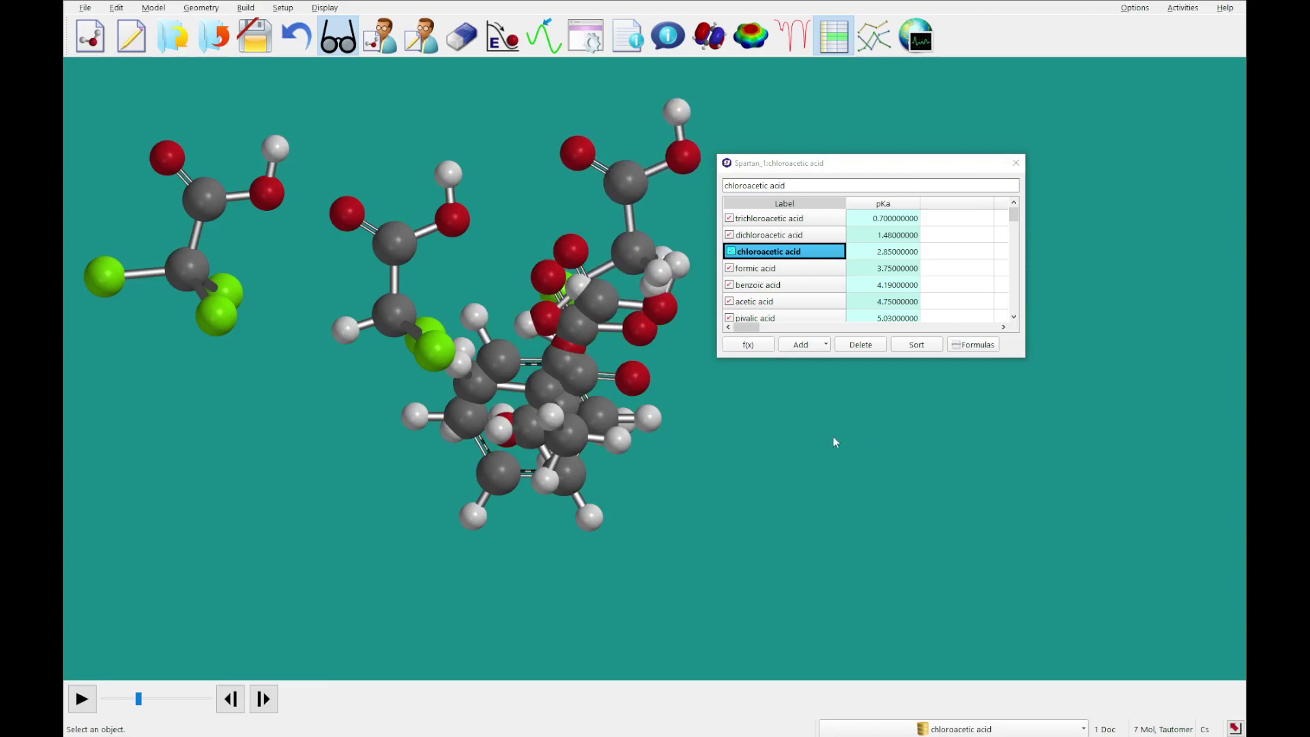
pyautogui.click(773, 270)
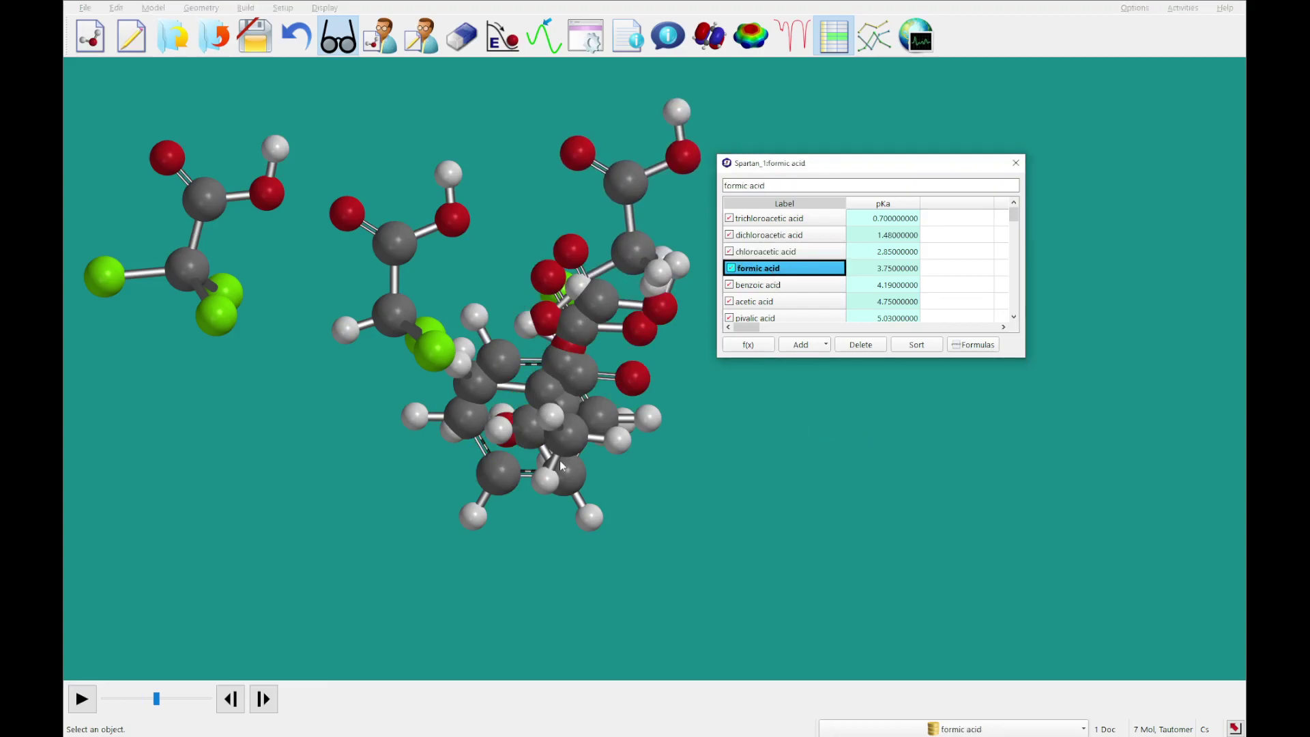
pyautogui.click(815, 284)
pyautogui.moveTo(470, 522); pyautogui.dragTo(193, 619)
# Move acetic acid down-left and pivalic acid down-right, then close the spreadsheet
pyautogui.click(822, 303)
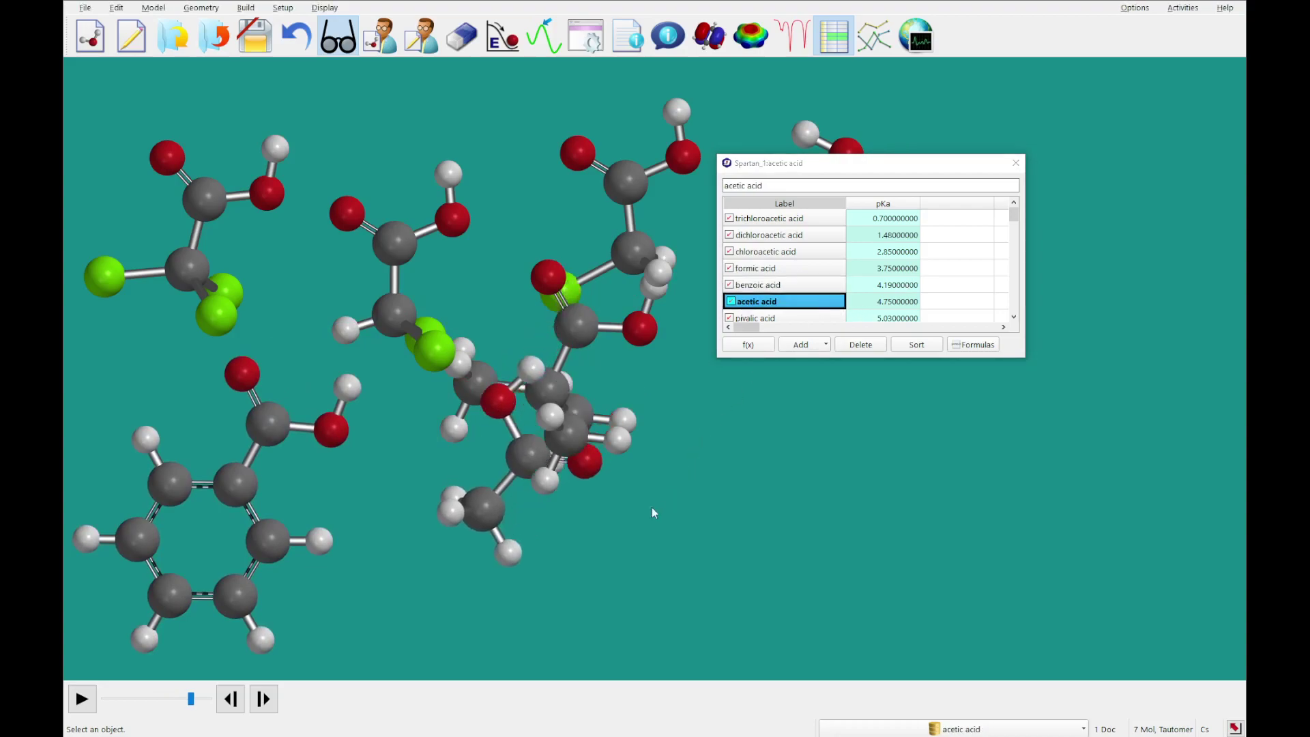
pyautogui.moveTo(649, 520); pyautogui.dragTo(600, 577)
pyautogui.press('Down')
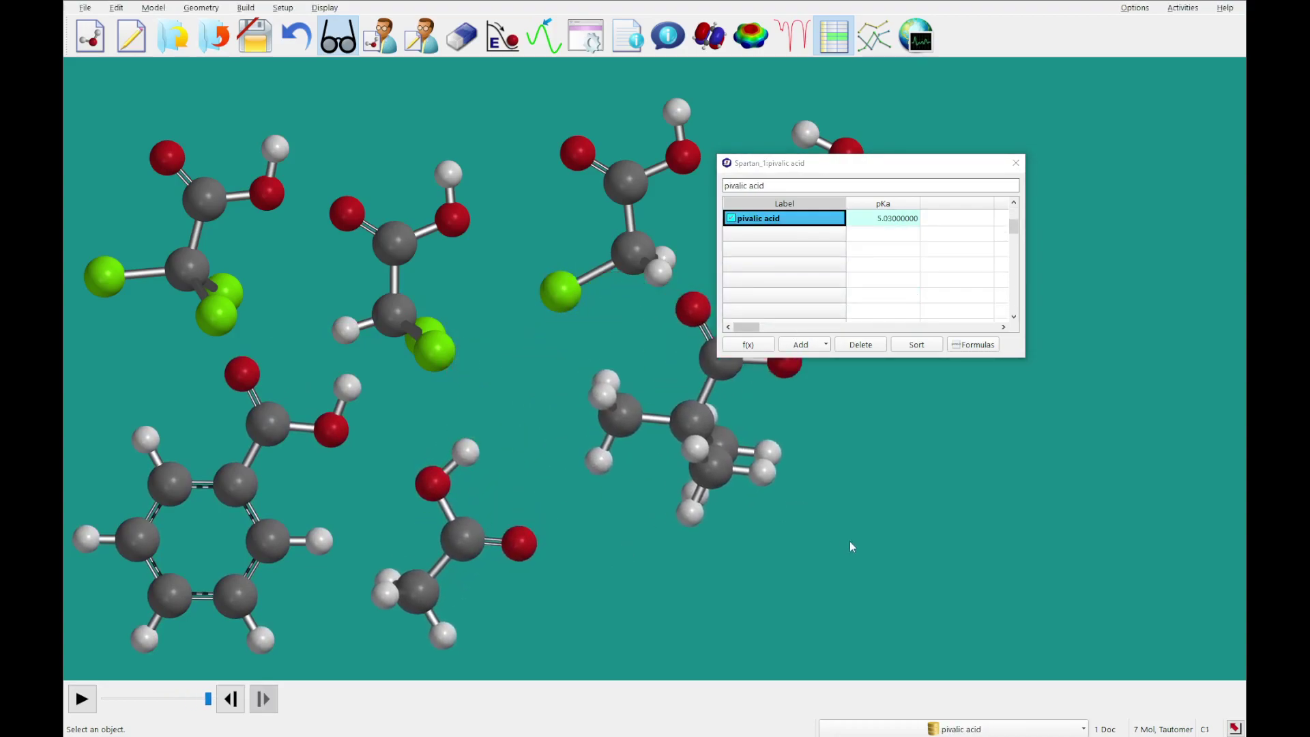
pyautogui.moveTo(853, 552); pyautogui.dragTo(946, 631, button='right')
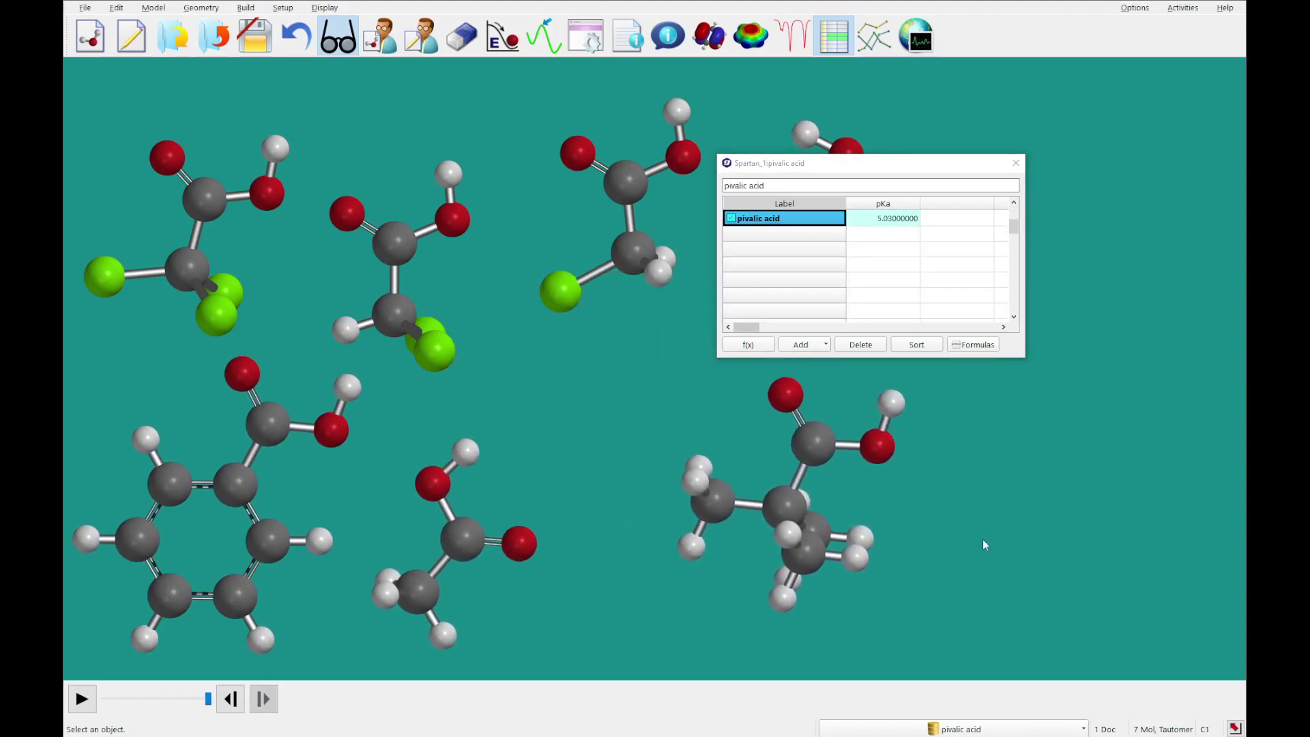
pyautogui.click(1016, 163)
pyautogui.moveTo(492, 437)
pyautogui.mouseDown(button='right')
pyautogui.moveTo(532, 412)
pyautogui.moveTo(474, 448)
pyautogui.mouseUp(button='right')
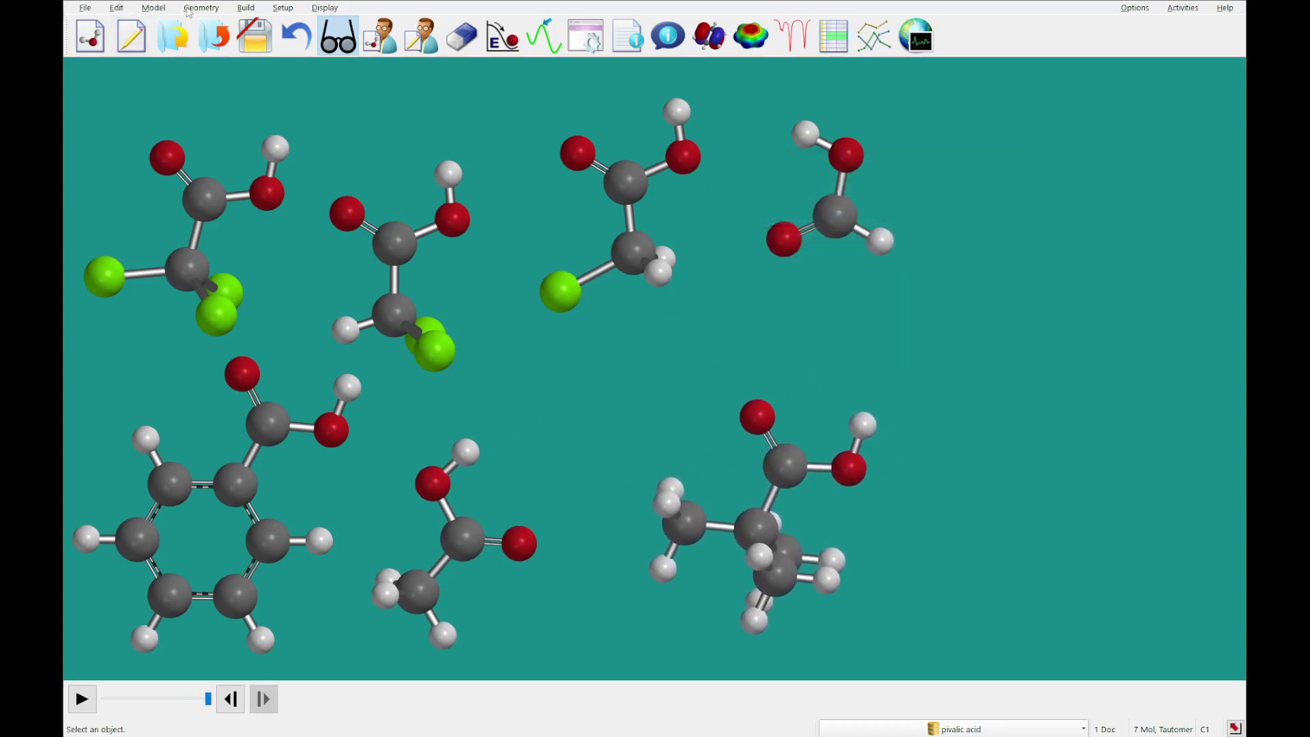
# Couple the molecules and translate all seven acids right toward the centre
pyautogui.click(166, 11)
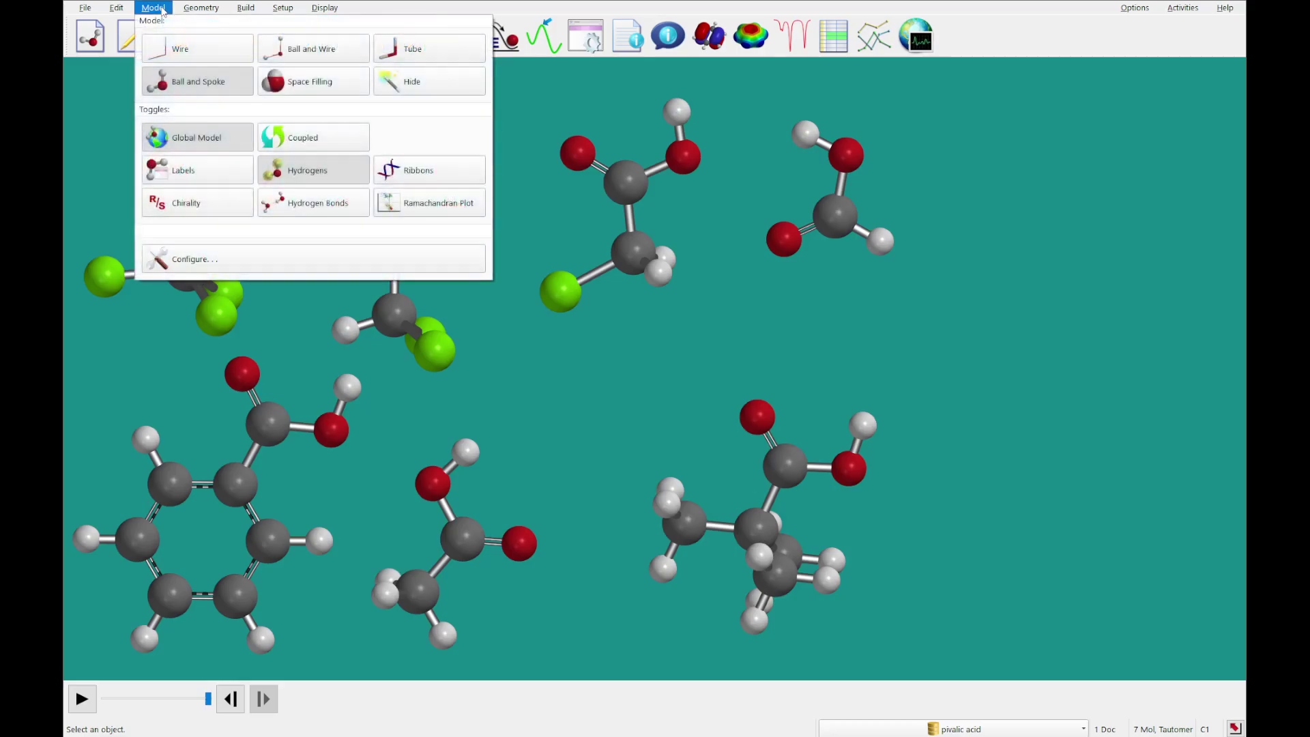
pyautogui.click(282, 136)
pyautogui.moveTo(576, 437); pyautogui.dragTo(724, 430, button='right')
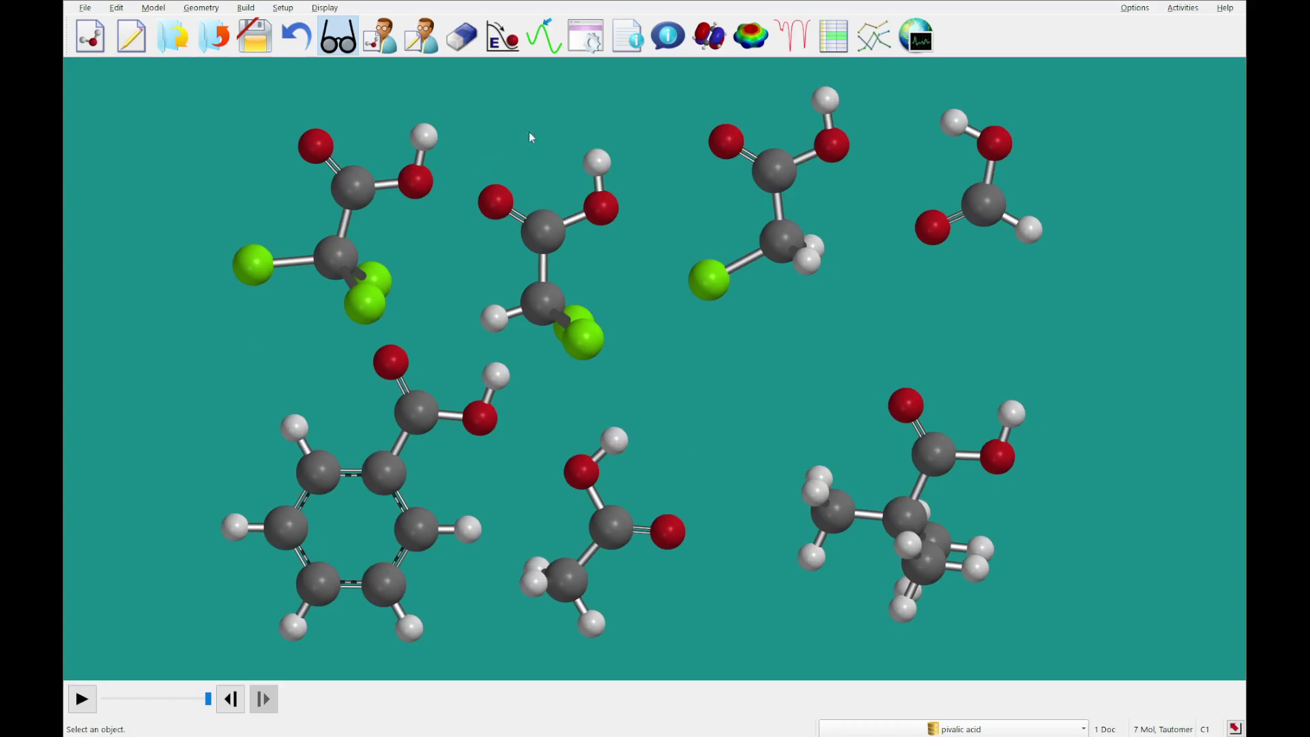
# Add an electrostatic potential map surface to the acids
pyautogui.click(750, 35)
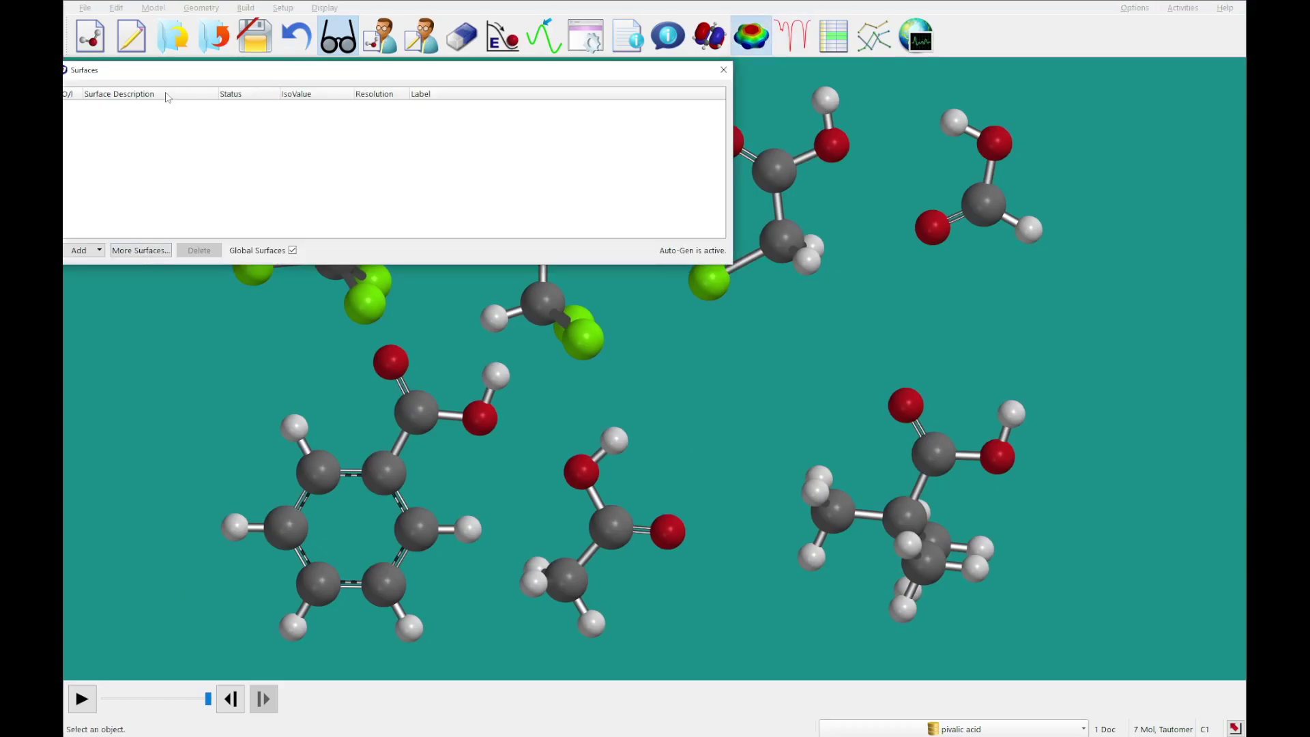
pyautogui.moveTo(179, 74); pyautogui.dragTo(290, 69)
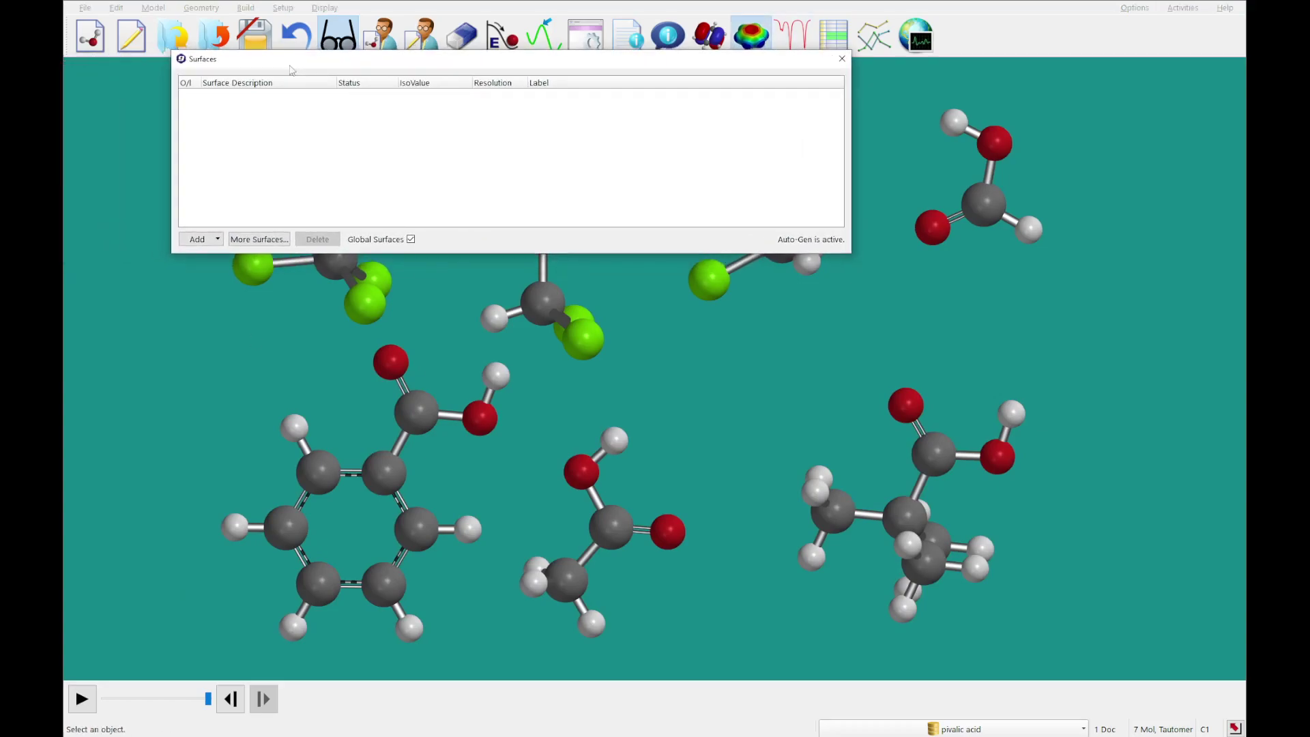
pyautogui.click(206, 242)
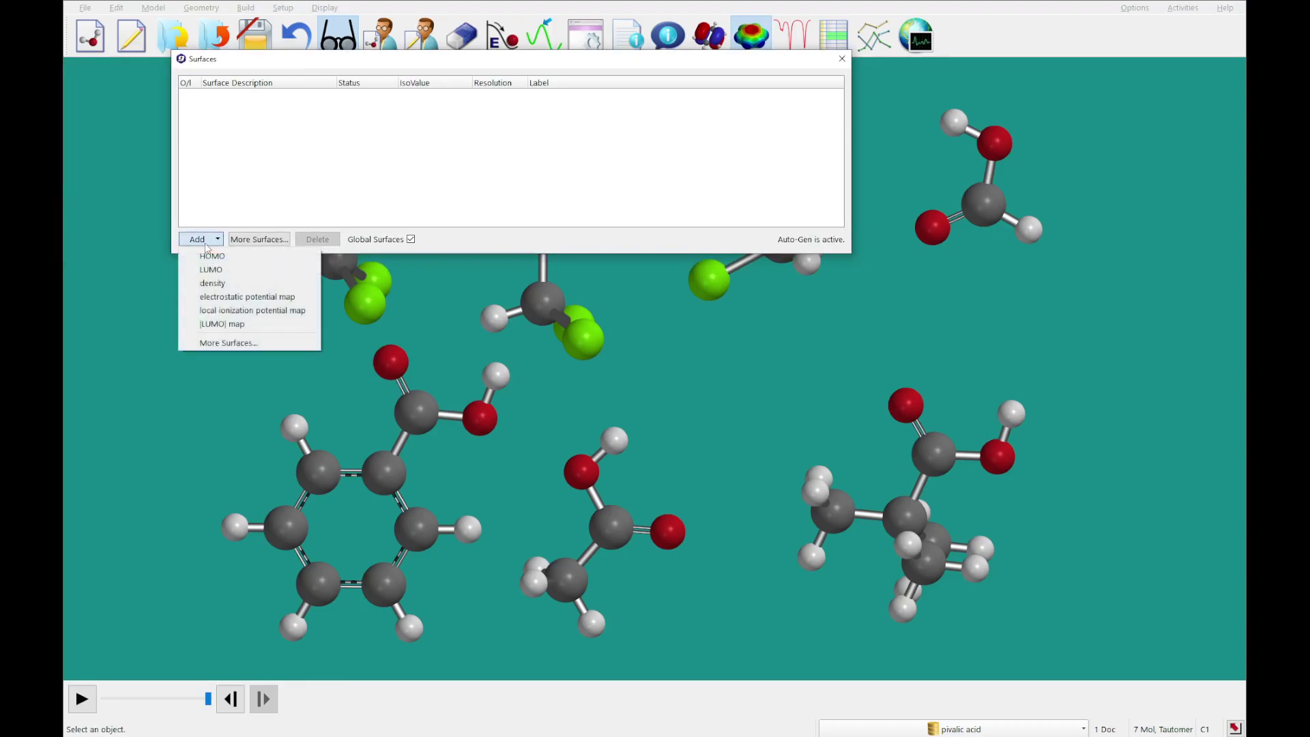
pyautogui.click(289, 299)
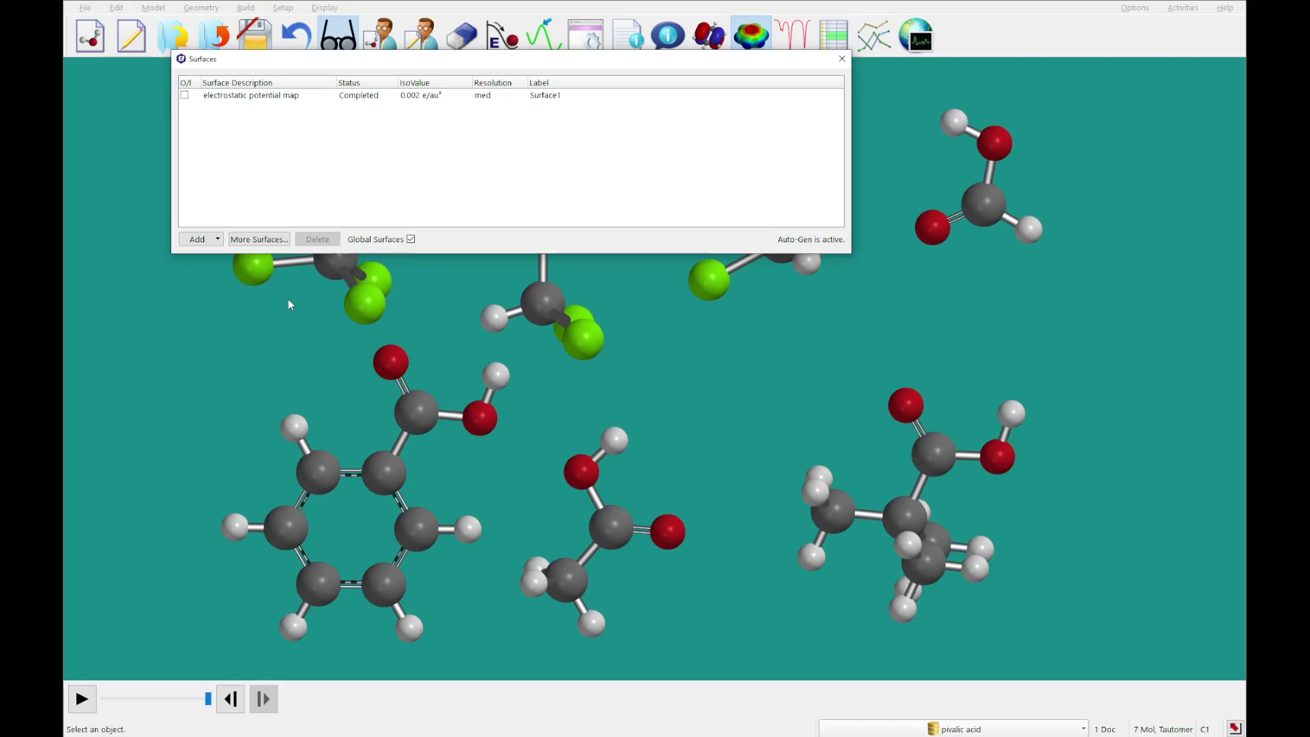
# Turn on display of the potential maps for all seven acids and close Surfaces
pyautogui.click(185, 96)
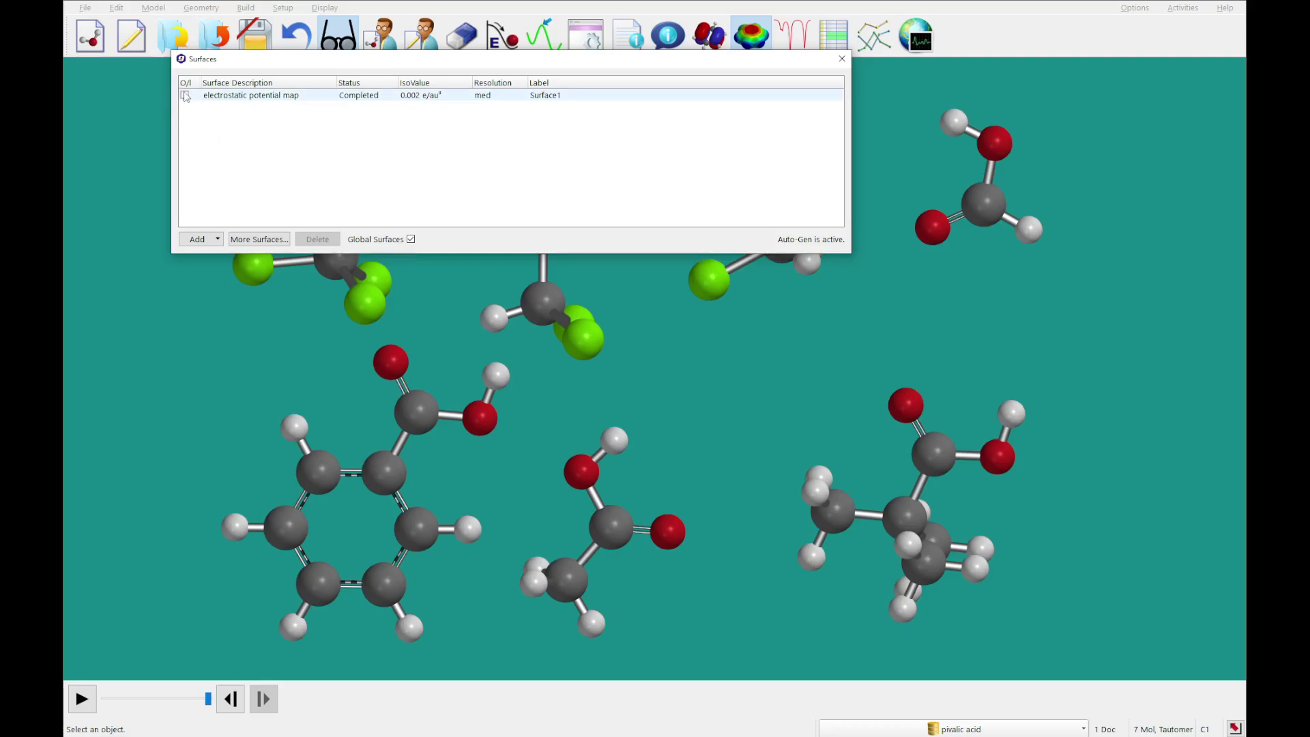
pyautogui.click(185, 96)
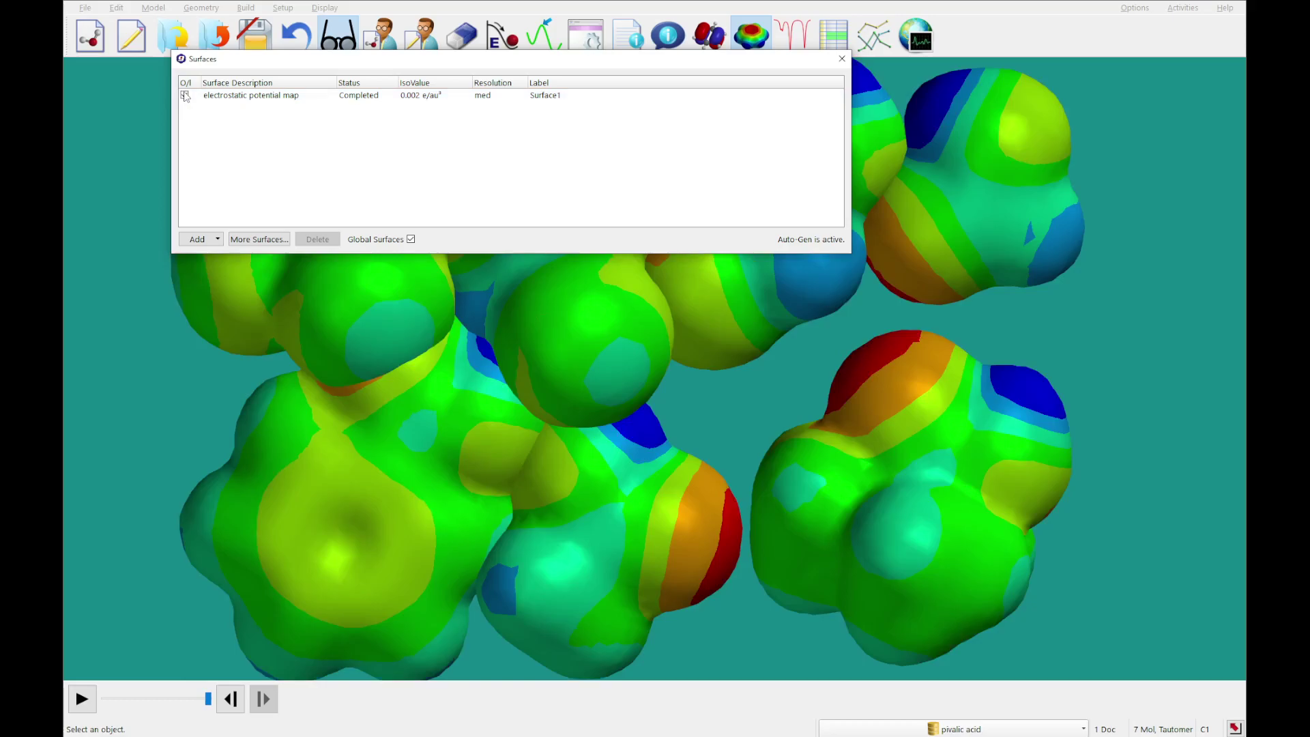
pyautogui.click(185, 96)
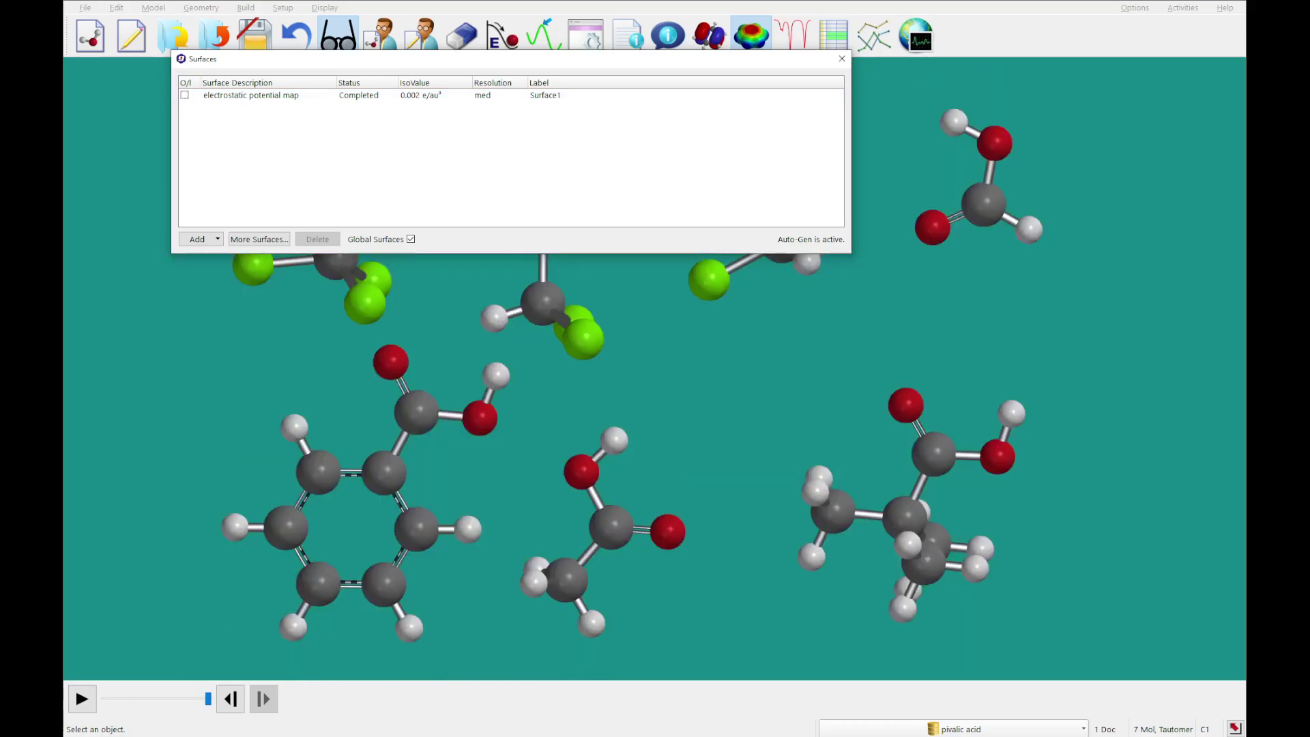
pyautogui.click(184, 95)
pyautogui.click(842, 59)
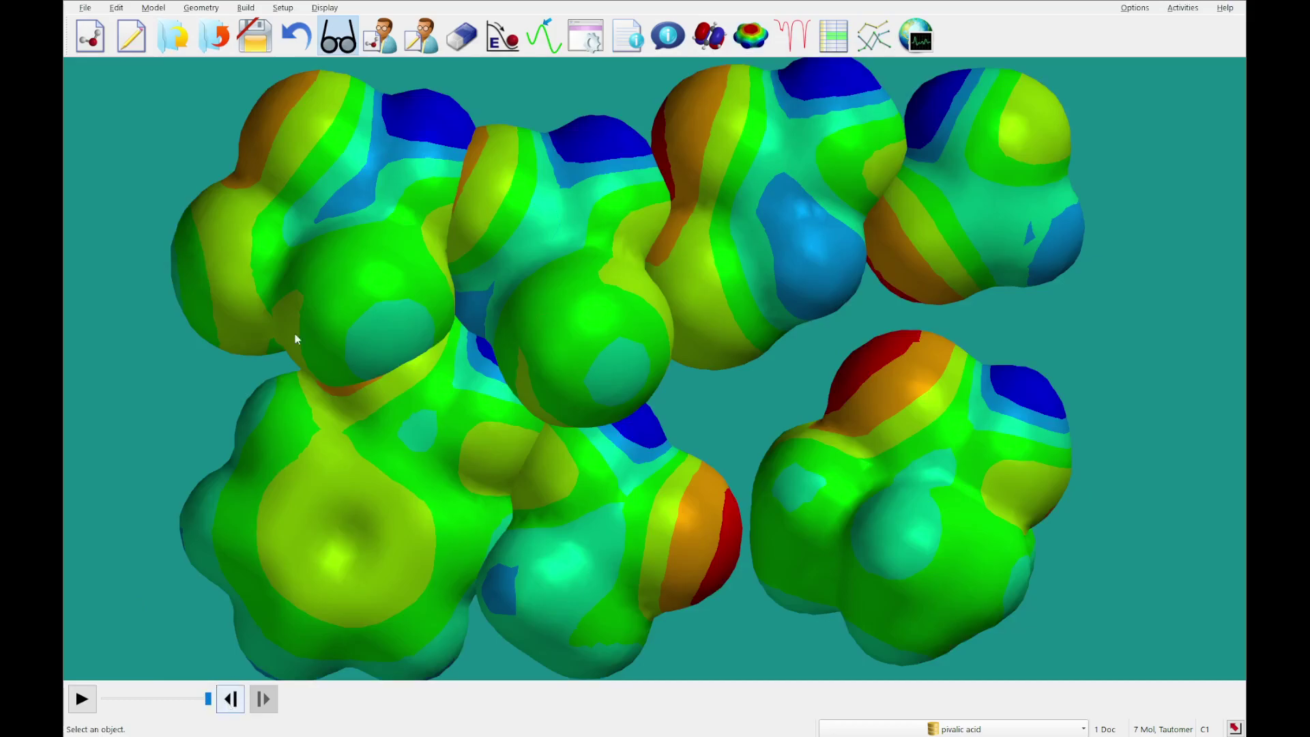
# Uncouple the molecules and move the trichloroacetic acid map up-left
pyautogui.click(199, 8)
pyautogui.moveTo(157, 10)
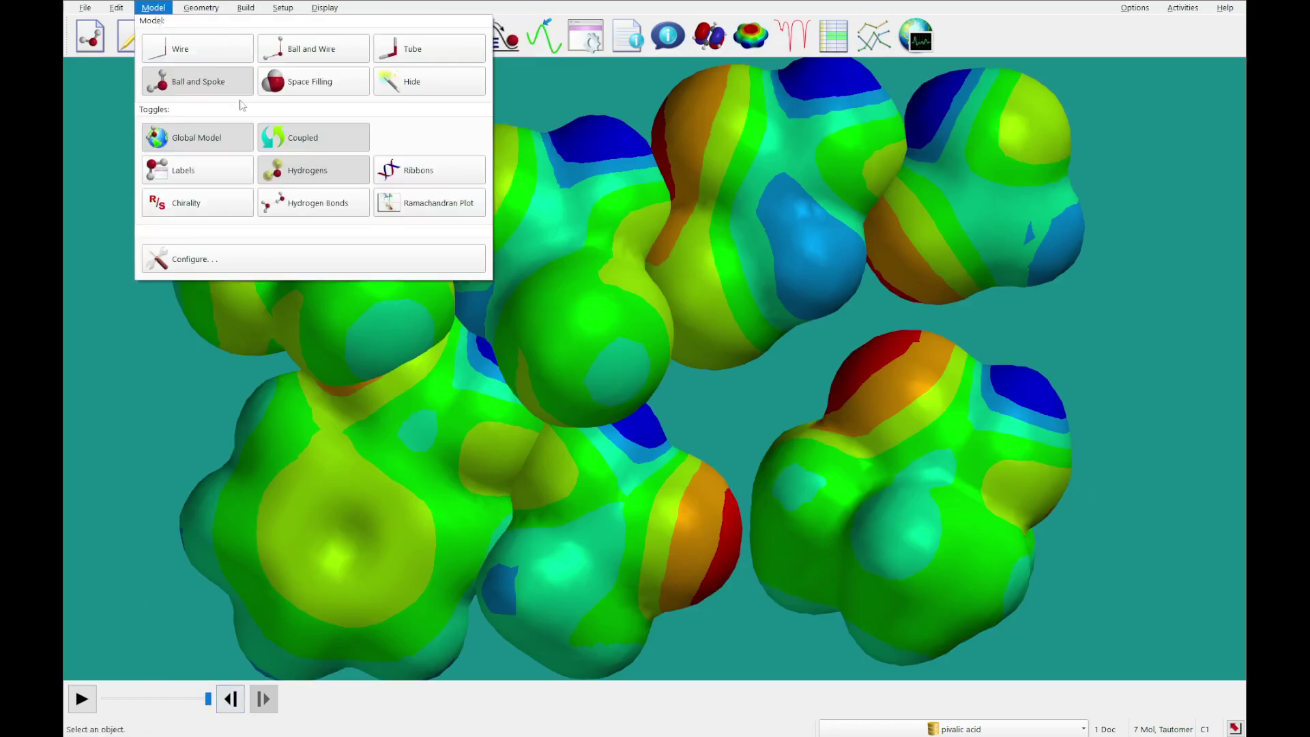
pyautogui.click(292, 127)
pyautogui.click(171, 8)
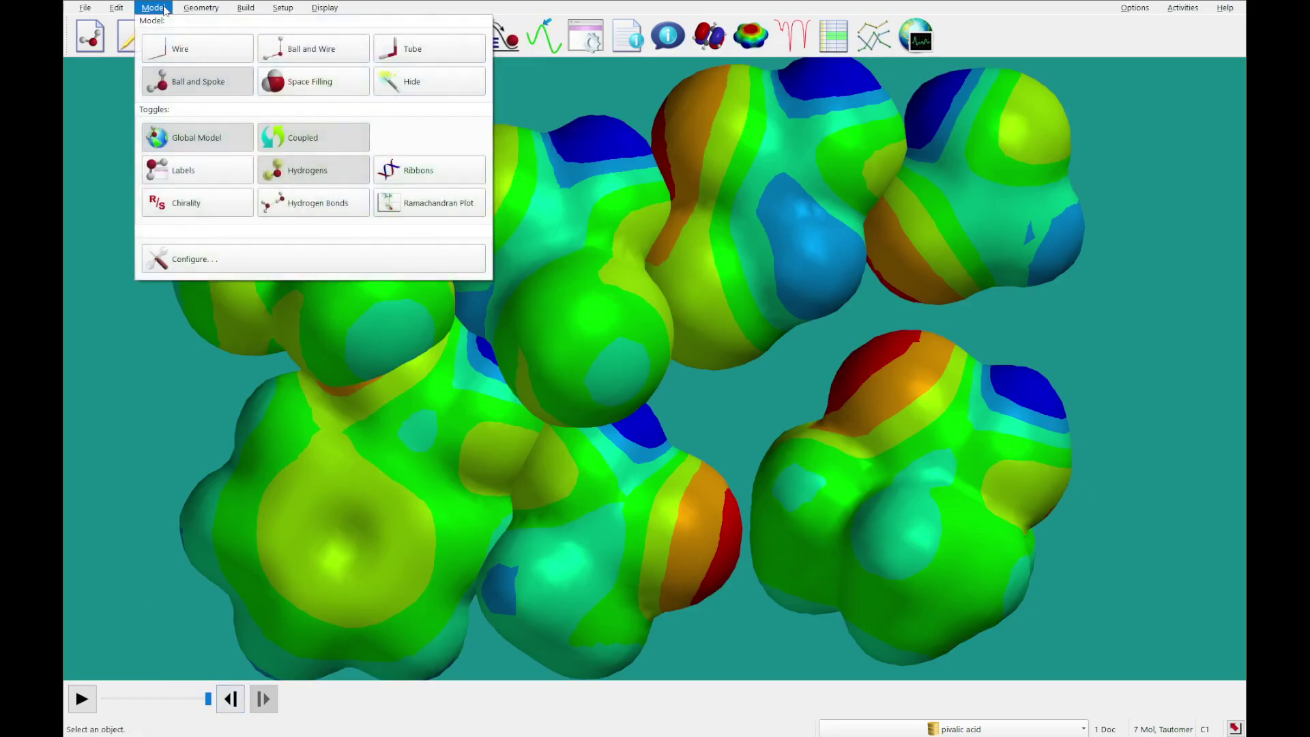
pyautogui.click(286, 137)
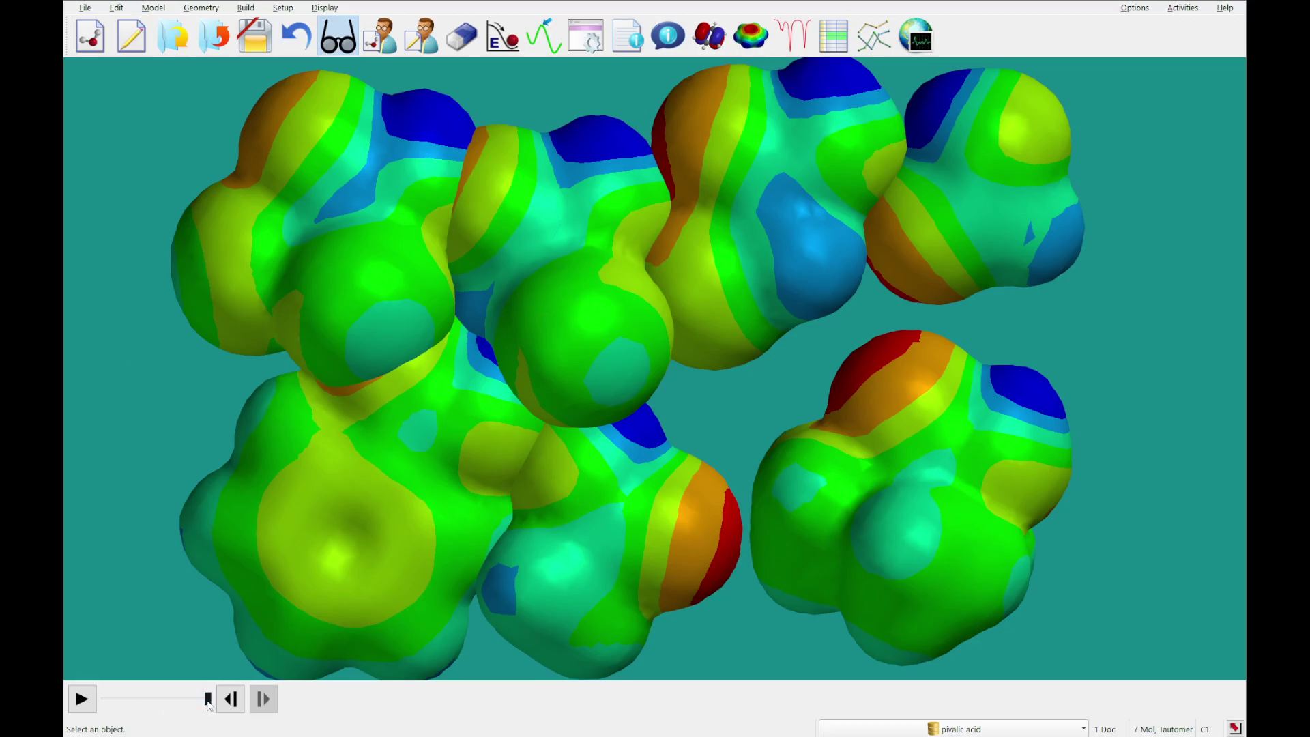
pyautogui.moveTo(208, 703); pyautogui.dragTo(103, 699)
pyautogui.moveTo(491, 301); pyautogui.dragTo(276, 241)
# Move the dichloroacetic acid map up-left and the benzoic acid map left and down
pyautogui.scroll(-2, 370, 264)
pyautogui.scroll(-2, 369, 263)
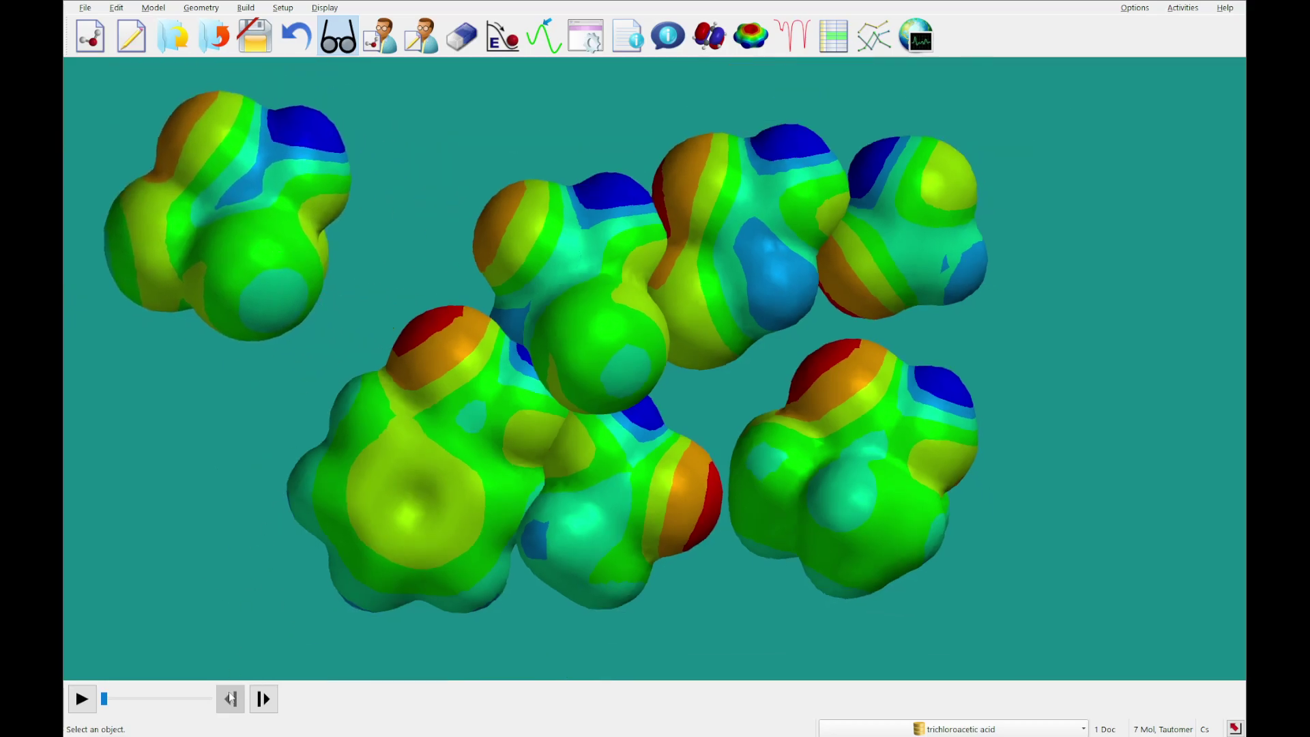
pyautogui.click(263, 699)
pyautogui.moveTo(614, 375); pyautogui.dragTo(542, 262)
pyautogui.click(264, 699)
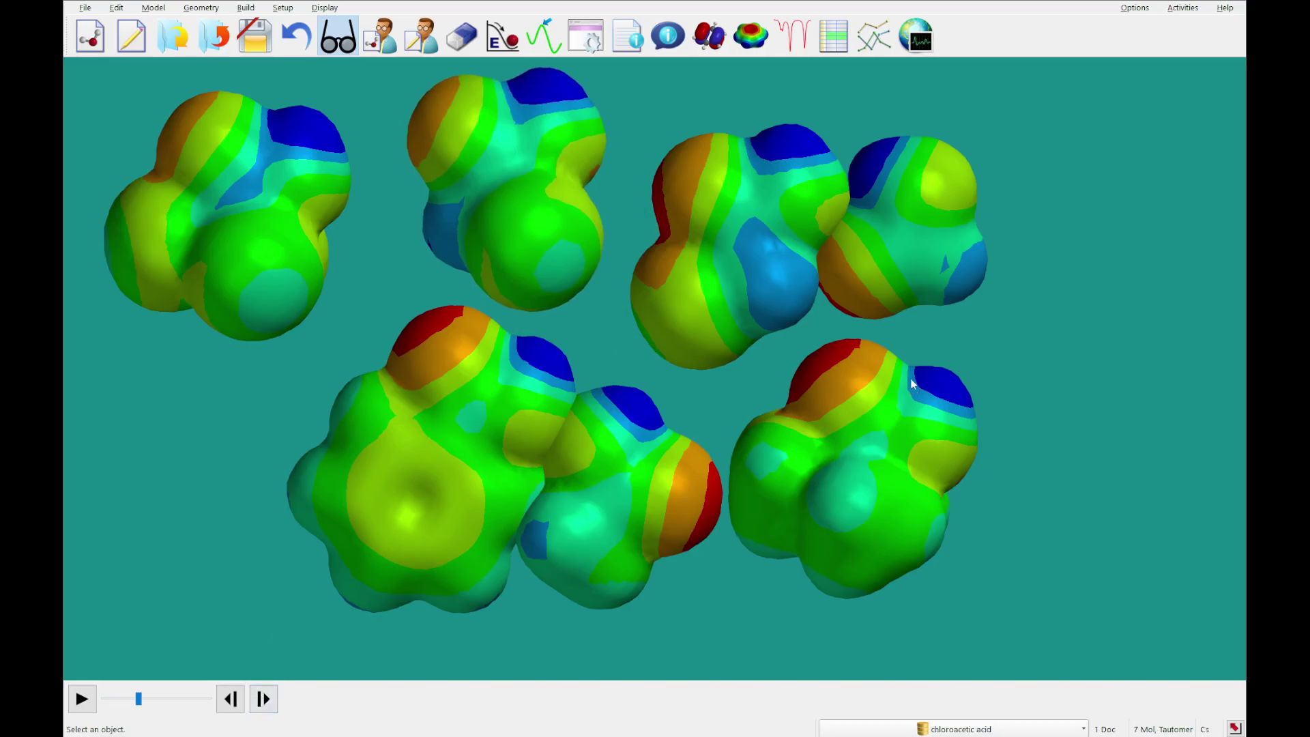
pyautogui.click(265, 702)
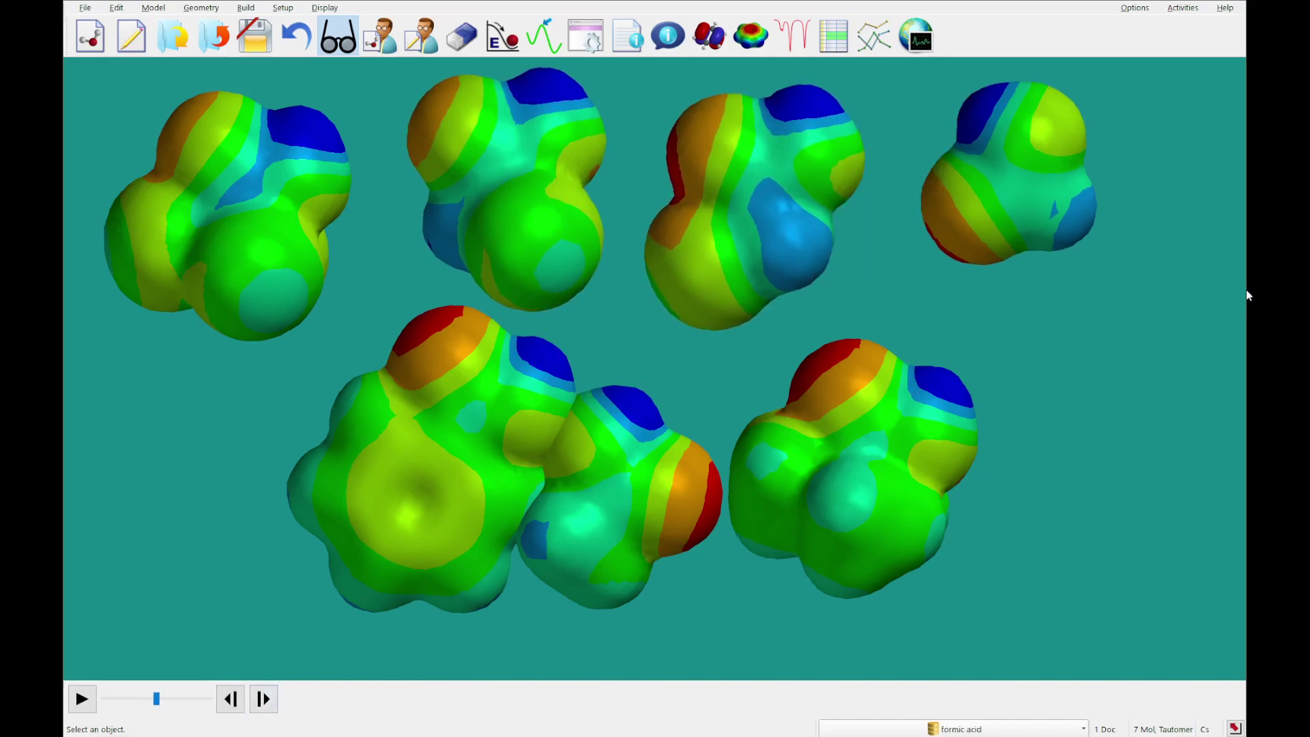
pyautogui.click(264, 698)
pyautogui.moveTo(339, 610); pyautogui.dragTo(236, 649, button='right')
# Shift the acetic acid map left and nudge the pivalic acid map into place
pyautogui.click(264, 699)
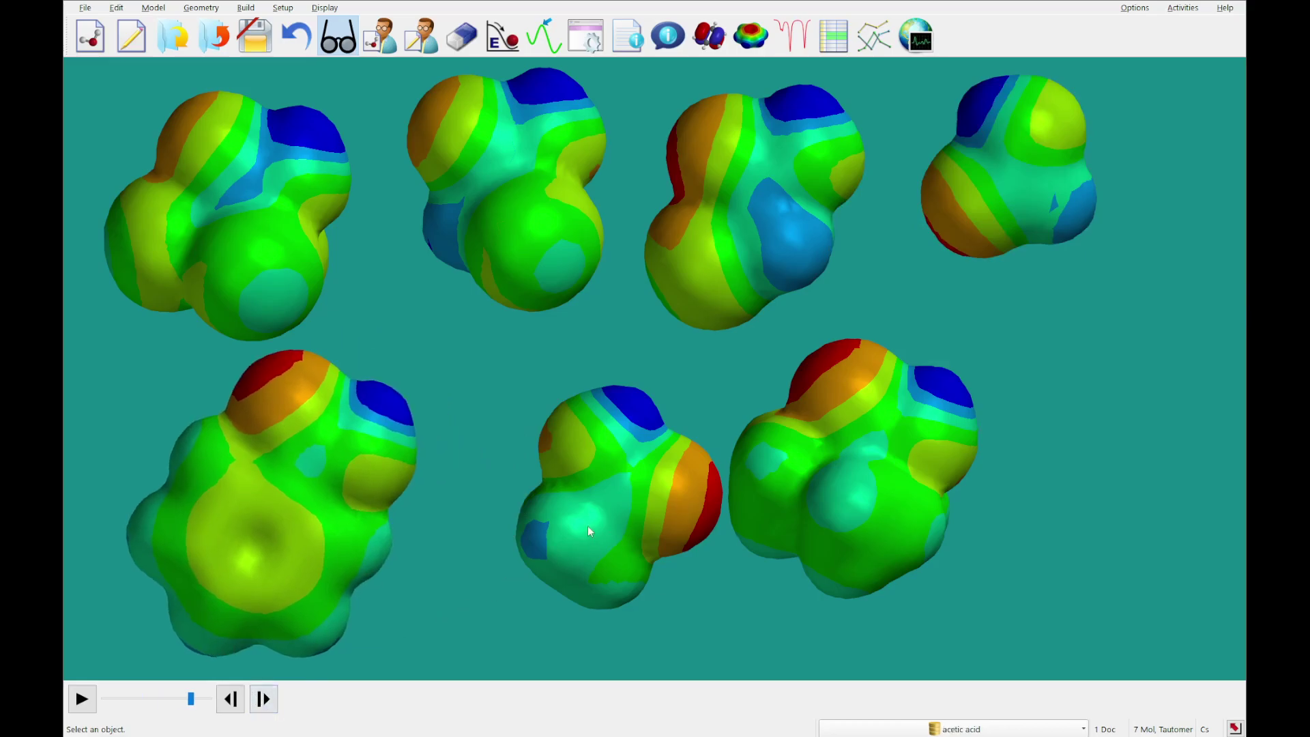
pyautogui.moveTo(588, 526); pyautogui.dragTo(531, 520, button='right')
pyautogui.click(264, 699)
pyautogui.moveTo(980, 459)
pyautogui.mouseDown(button='right')
pyautogui.moveTo(971, 518)
pyautogui.moveTo(983, 485)
pyautogui.mouseUp(button='right')
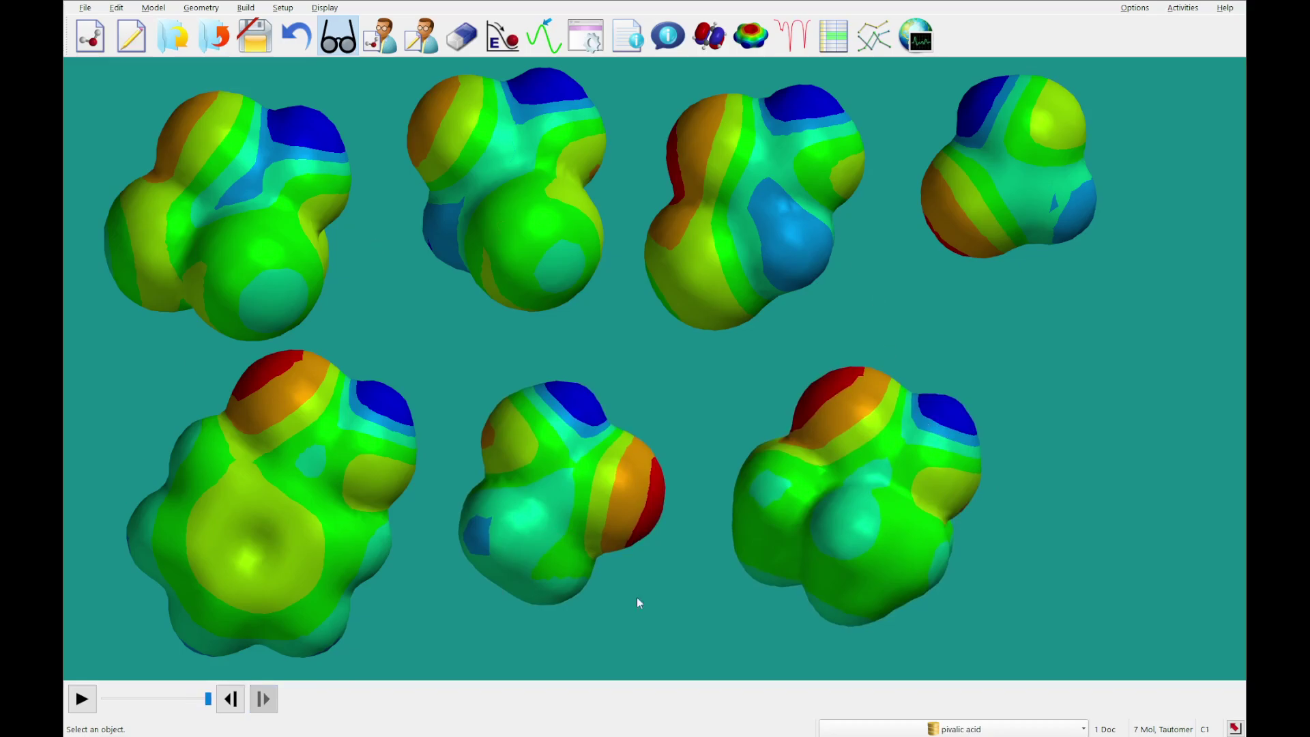
pyautogui.moveTo(813, 366); pyautogui.dragTo(817, 369, button='right')
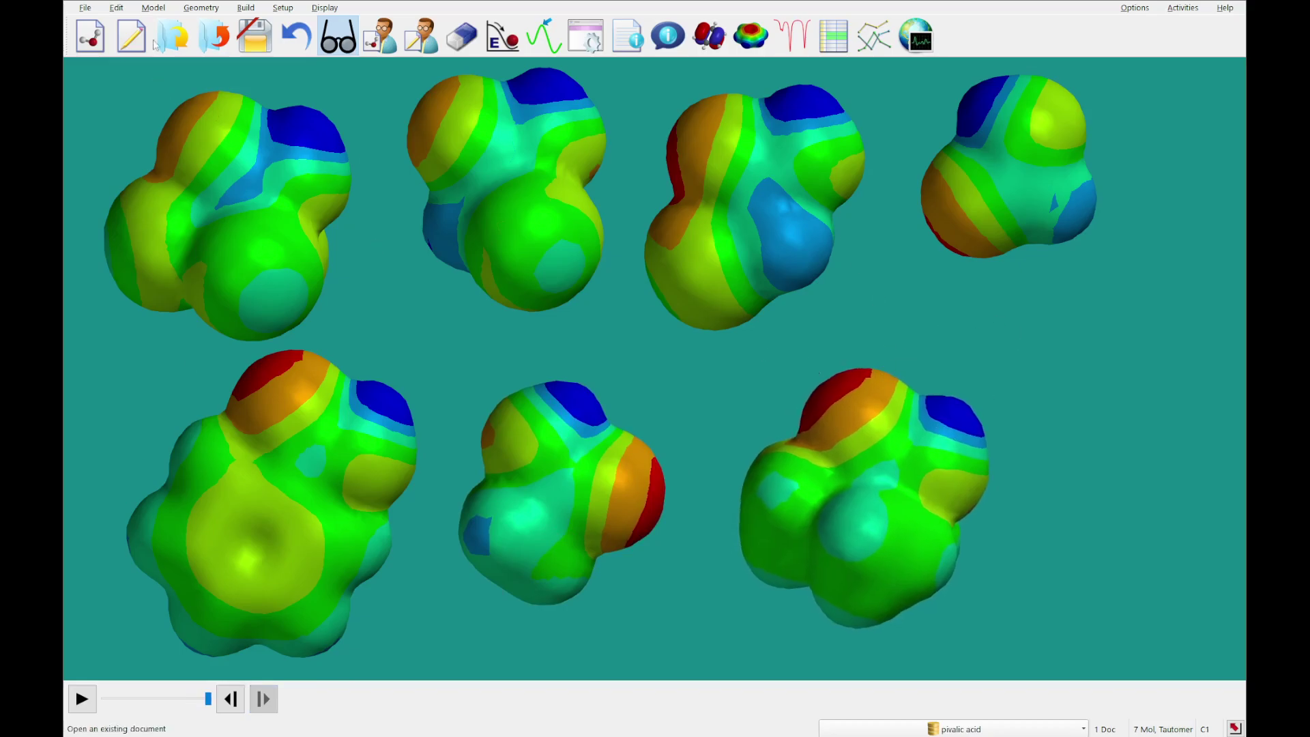
# Recouple the molecules, shift all seven maps right, and return to the first acid
pyautogui.click(156, 10)
pyautogui.click(320, 143)
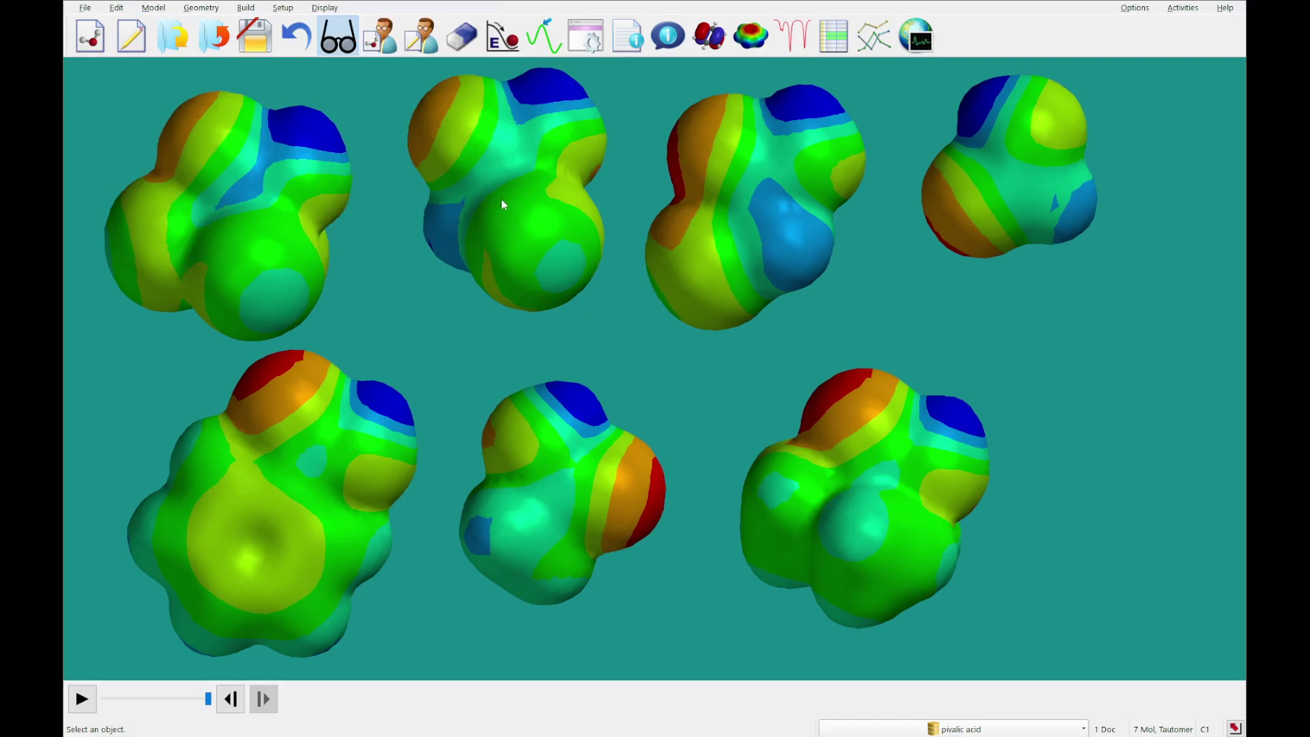
pyautogui.moveTo(477, 204); pyautogui.dragTo(534, 203, button='right')
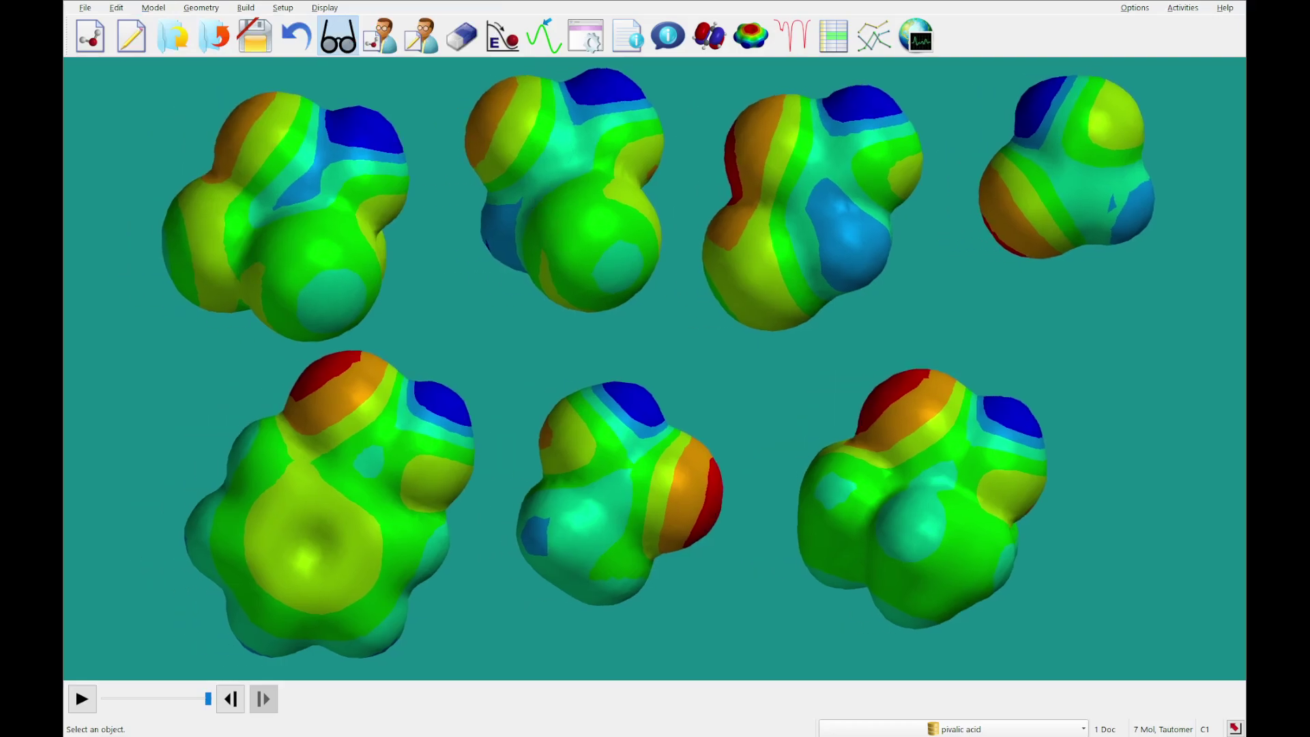
pyautogui.click(231, 699)
pyautogui.click(230, 699)
pyautogui.click(230, 699)
pyautogui.click(231, 699)
pyautogui.click(231, 698)
pyautogui.click(230, 698)
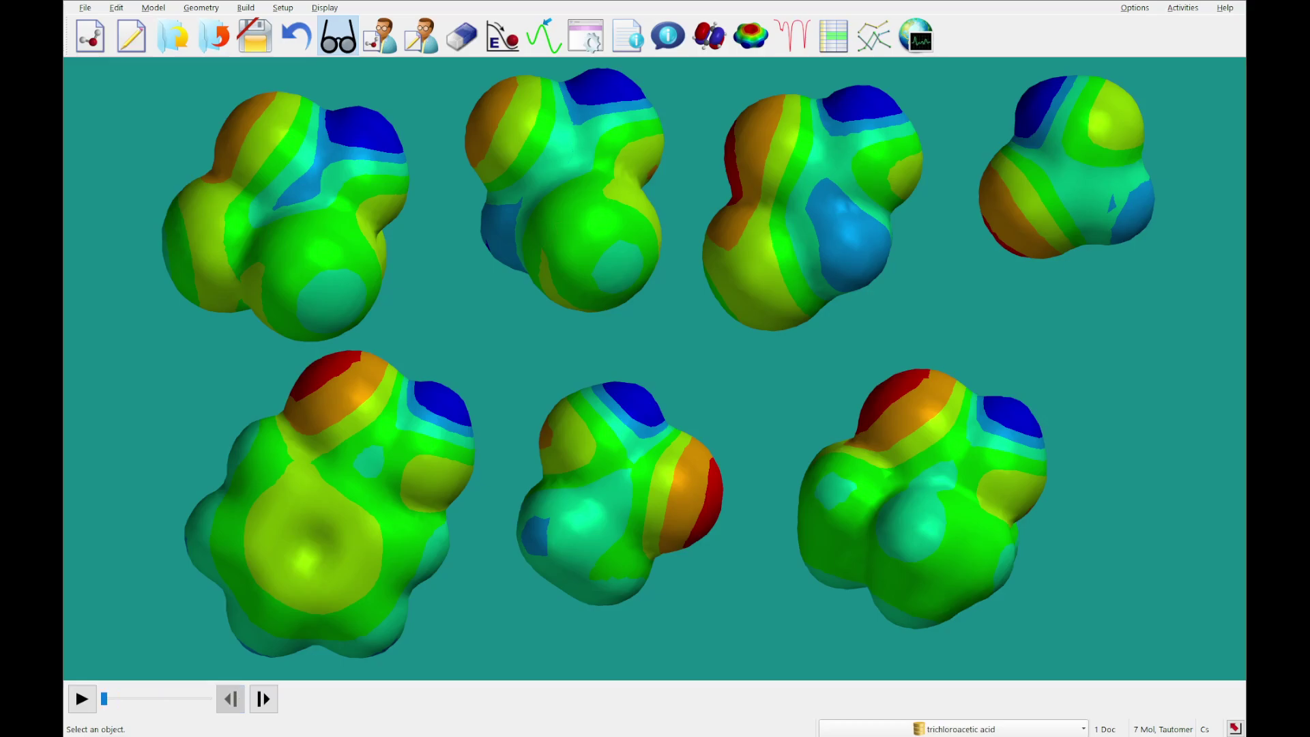
# Reset the potential map colour range to its actual extremes, -177.319 to 347.646
pyautogui.click(374, 166)
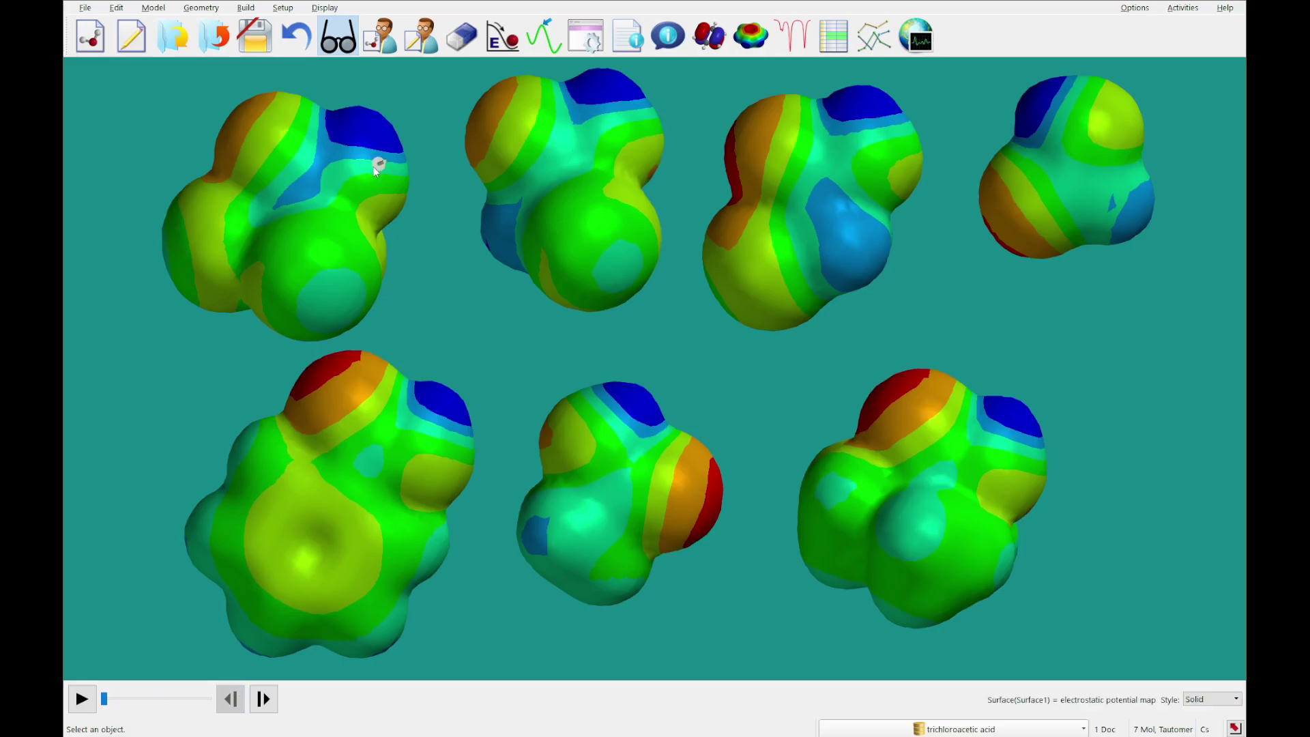
pyautogui.rightClick(374, 166)
pyautogui.click(408, 257)
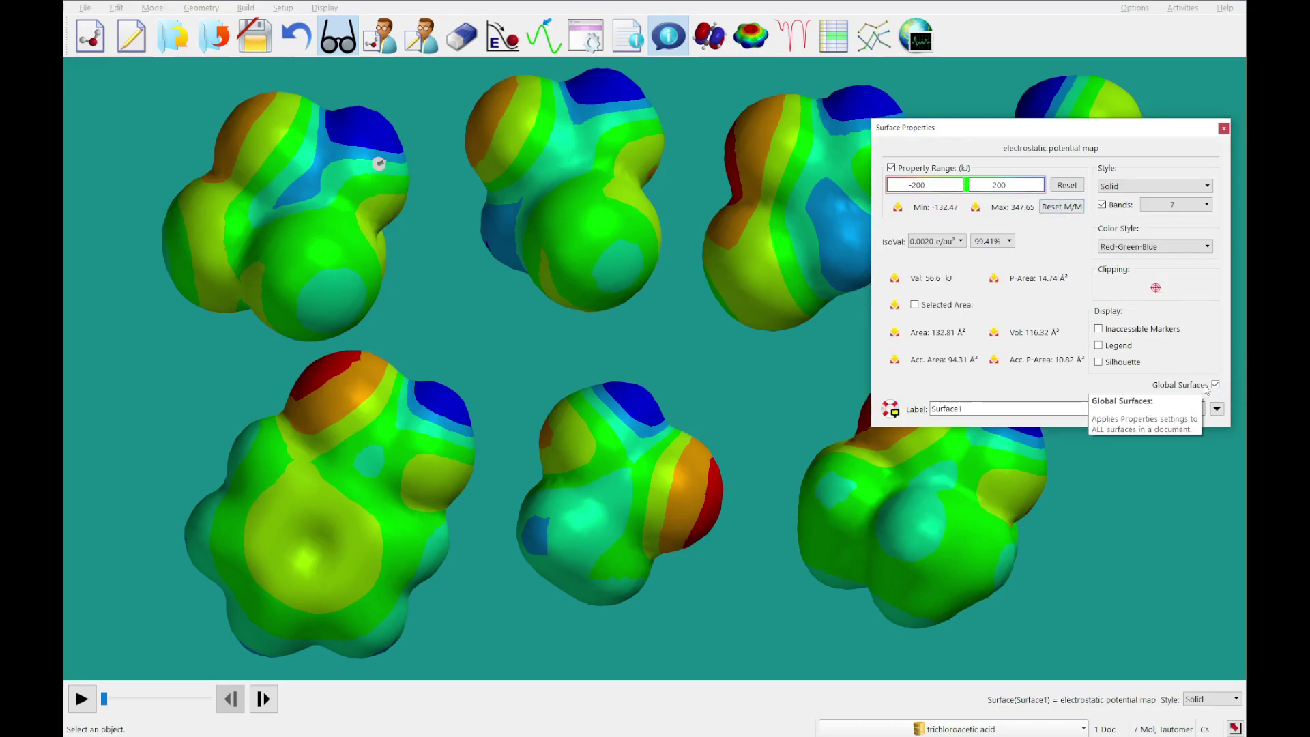
pyautogui.click(1062, 206)
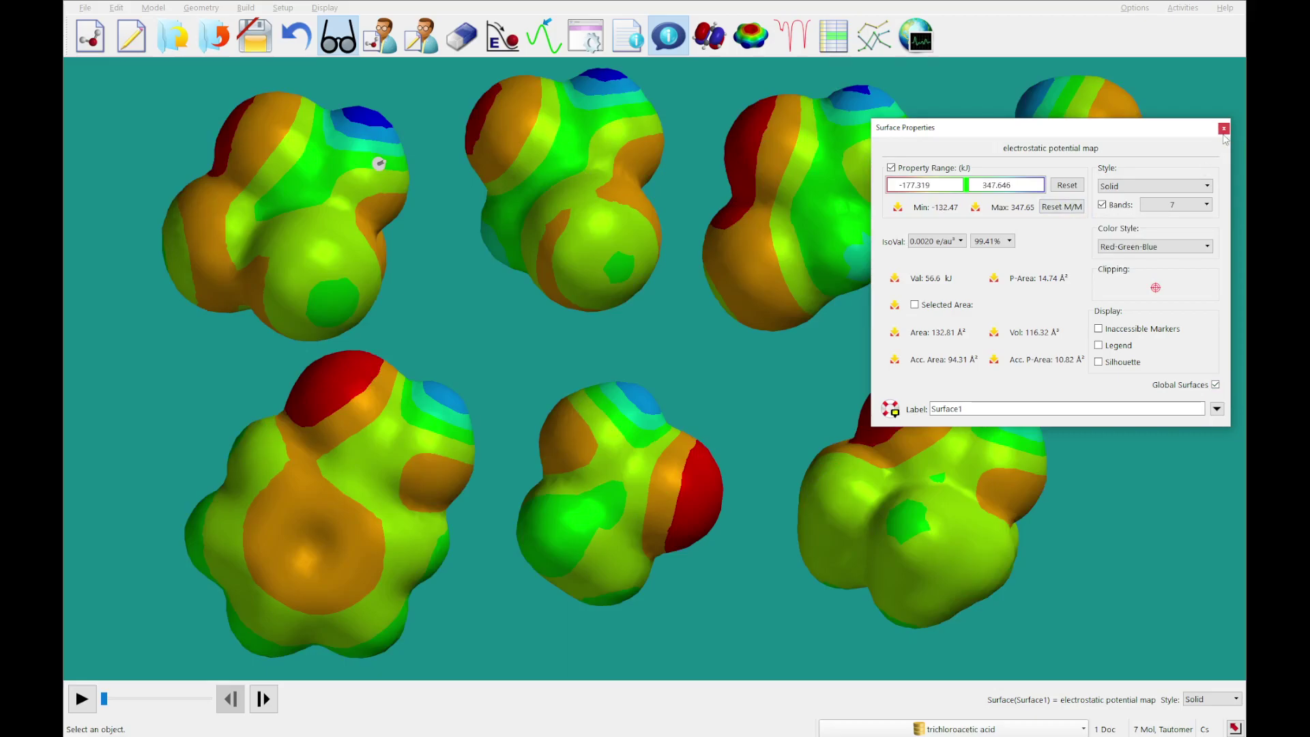
pyautogui.click(1224, 129)
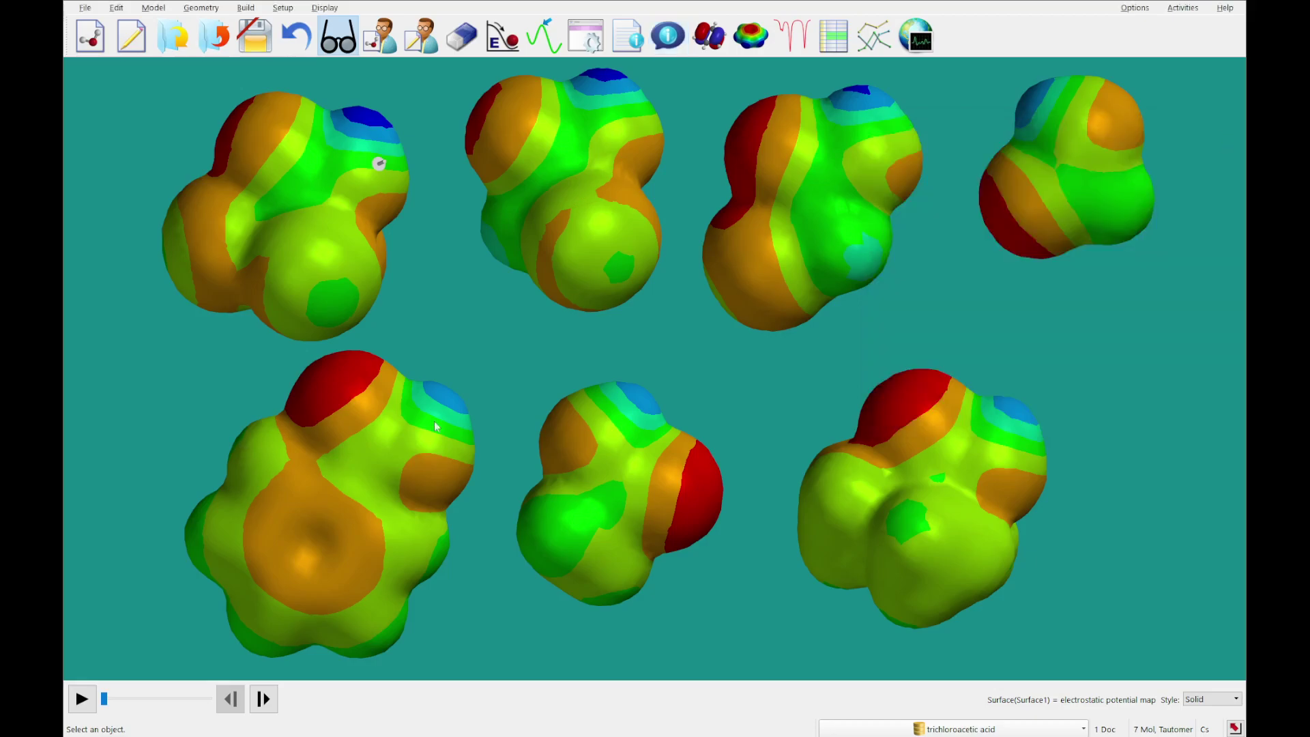
# Recheck the upper-left surface's properties and reopen the acid spreadsheet
pyautogui.rightClick(363, 281)
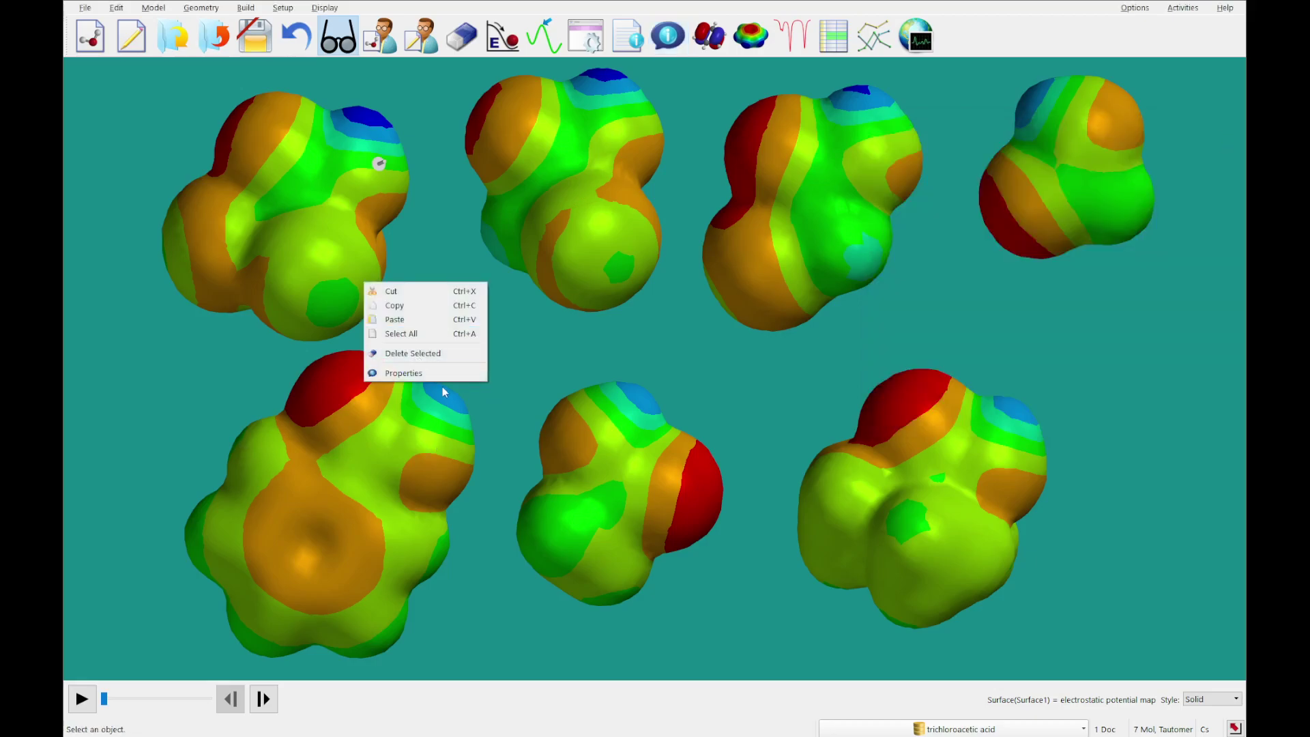
pyautogui.click(428, 375)
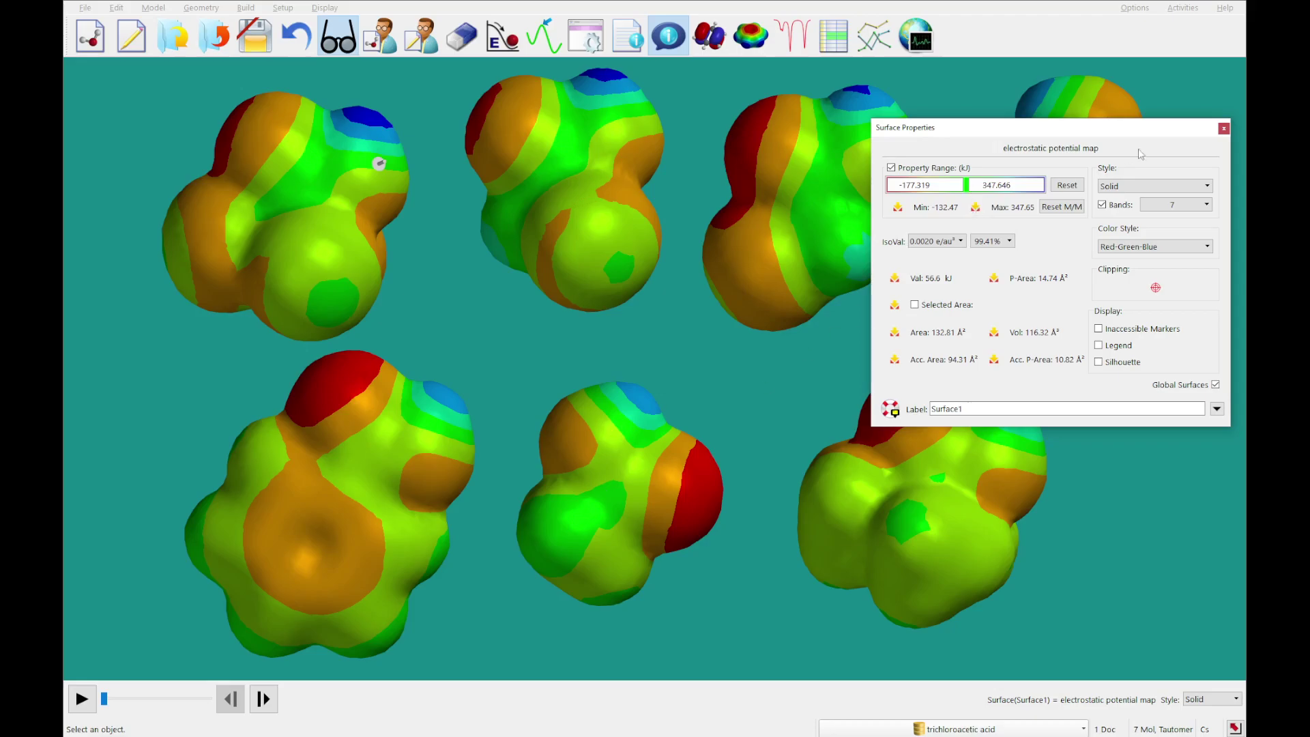
pyautogui.click(1224, 128)
pyautogui.click(833, 36)
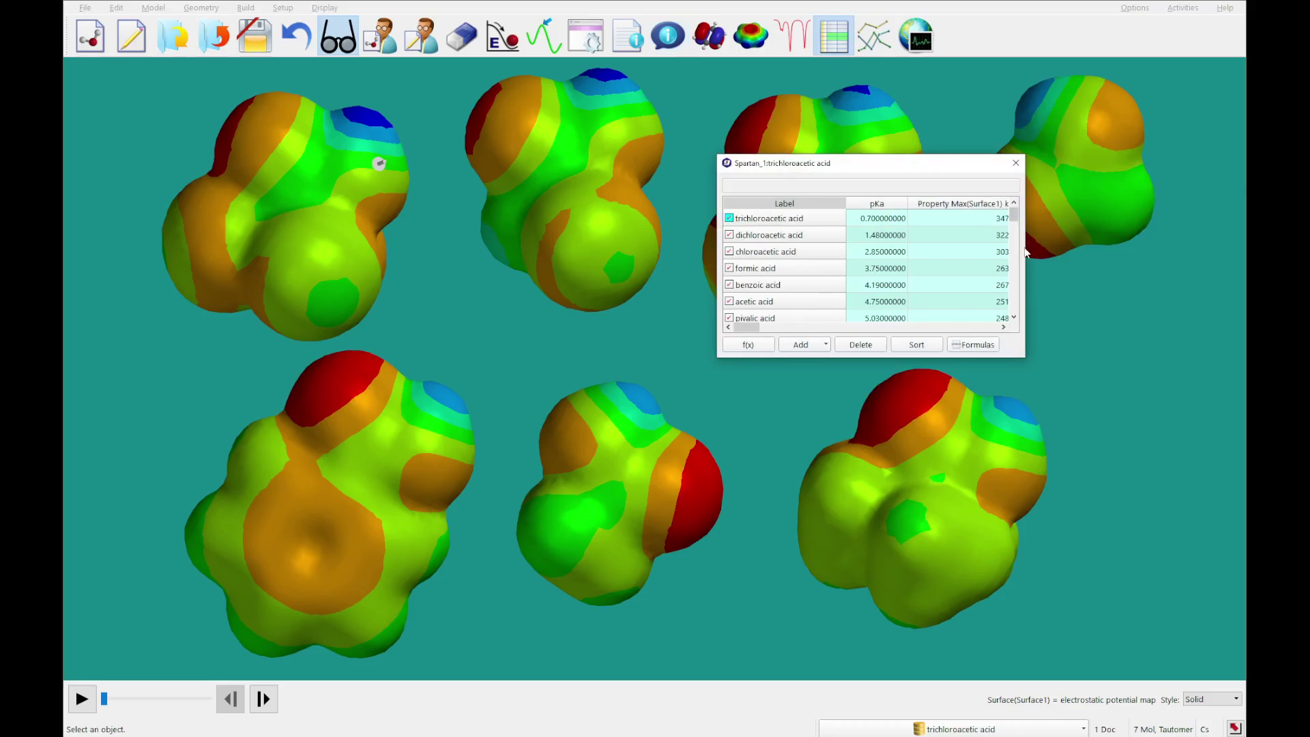
# Enlarge the spreadsheet to show all seven acids' Max(Surface1) values, 347.65 to 248.68, then close it
pyautogui.moveTo(1027, 247); pyautogui.dragTo(1127, 247)
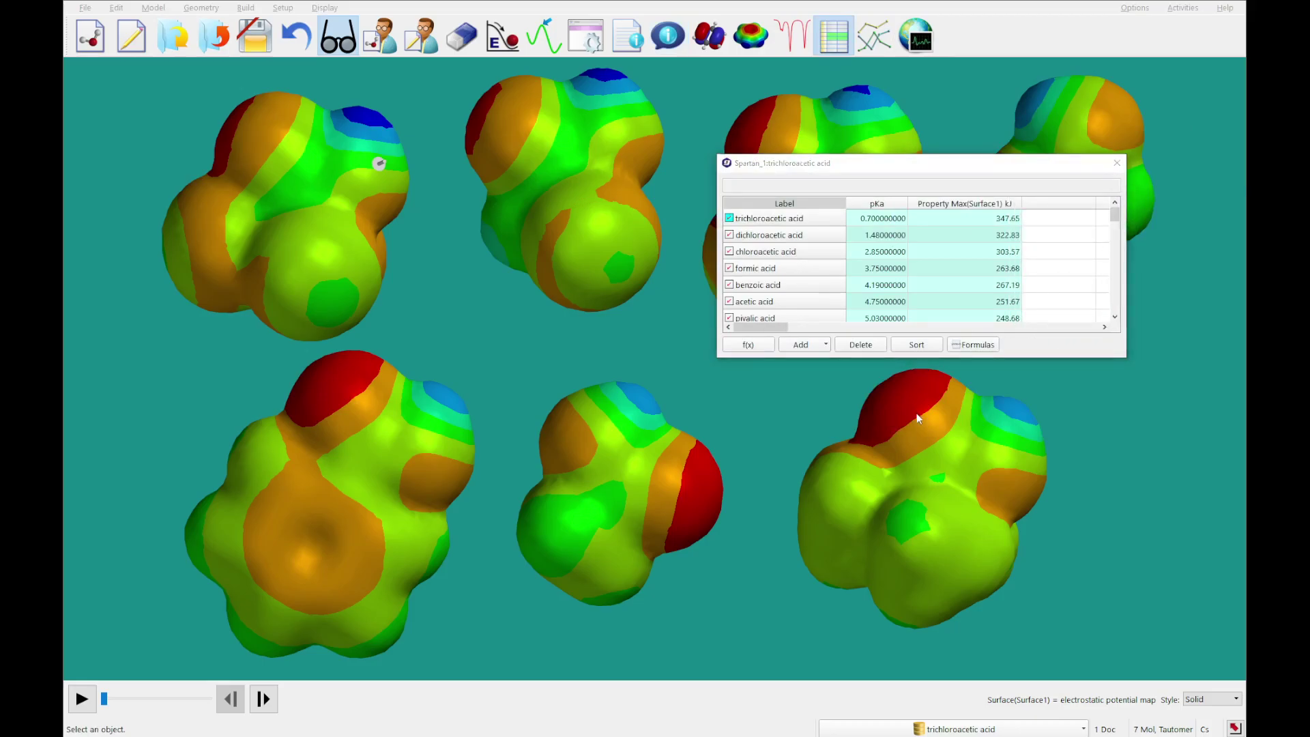
pyautogui.moveTo(915, 415); pyautogui.dragTo(917, 443)
pyautogui.moveTo(922, 357); pyautogui.dragTo(922, 396)
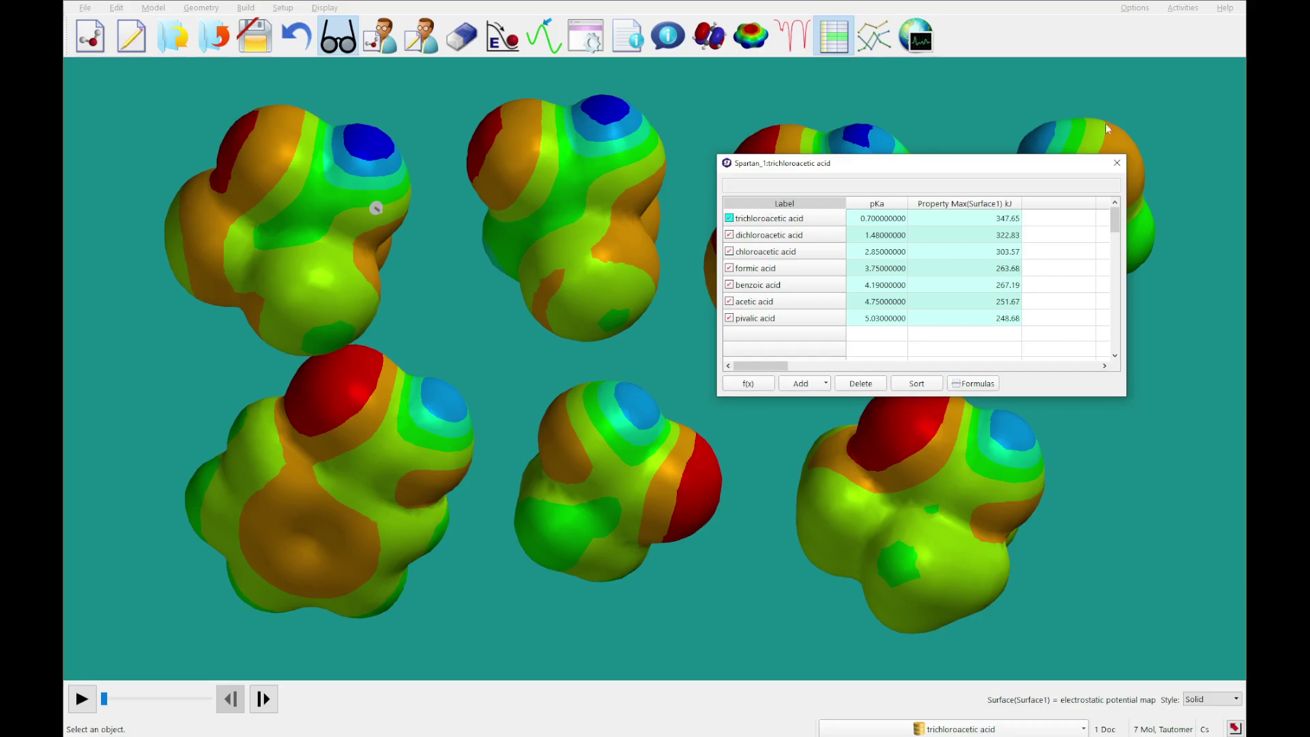
pyautogui.click(1116, 162)
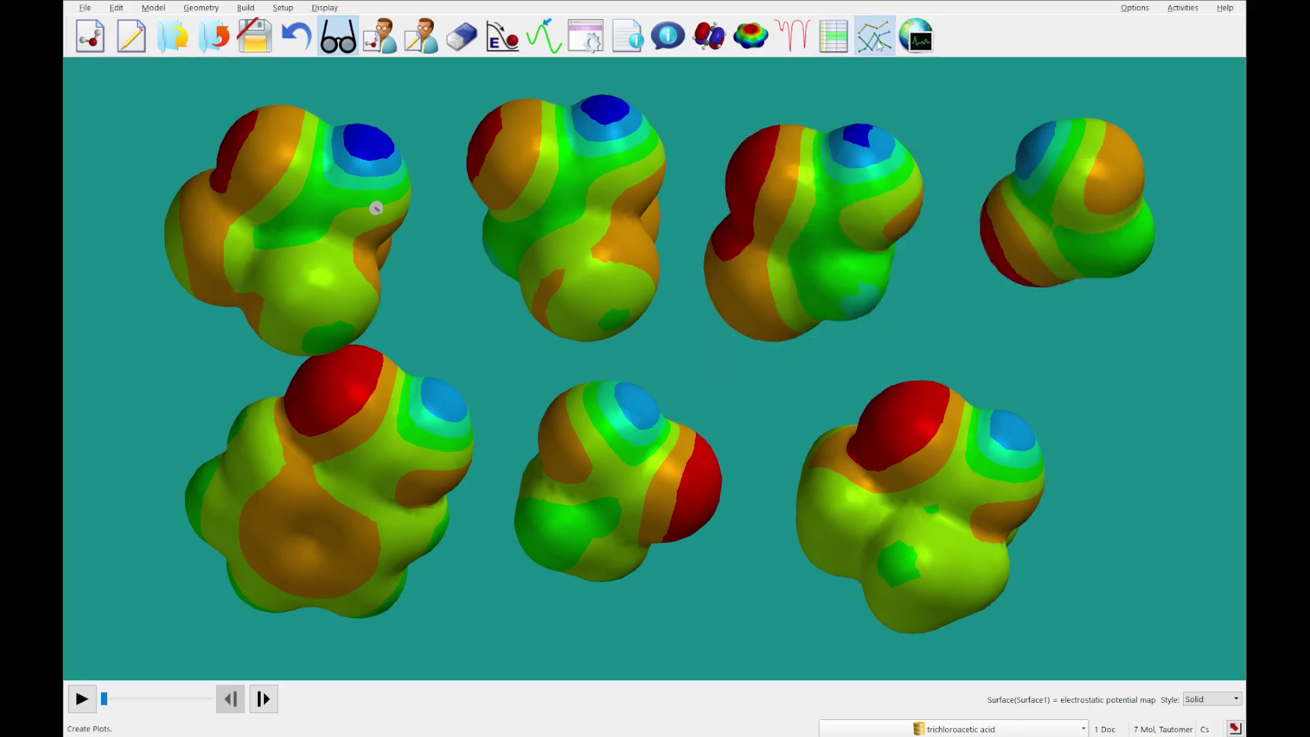
# Create a new plot with pKa on the x axis and Property Max(Surface1) kJ on the y axis
pyautogui.click(877, 40)
pyautogui.click(976, 100)
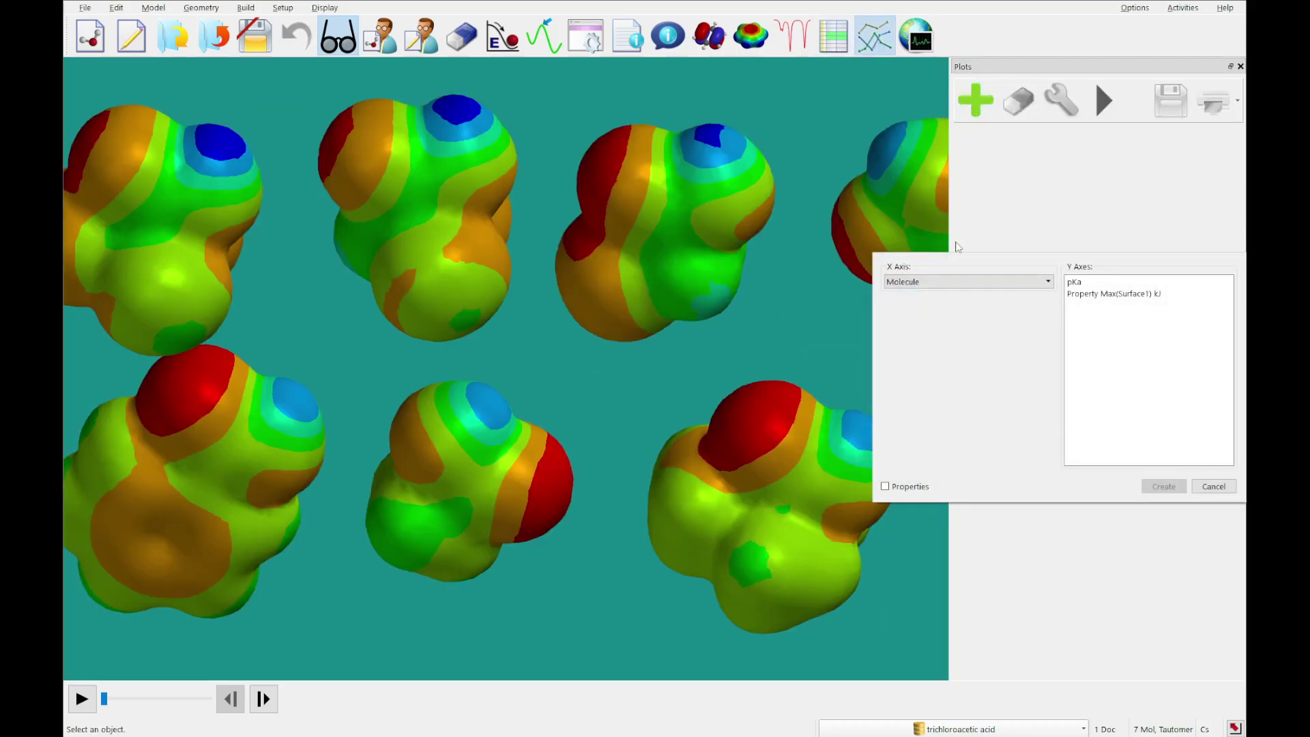
pyautogui.click(954, 282)
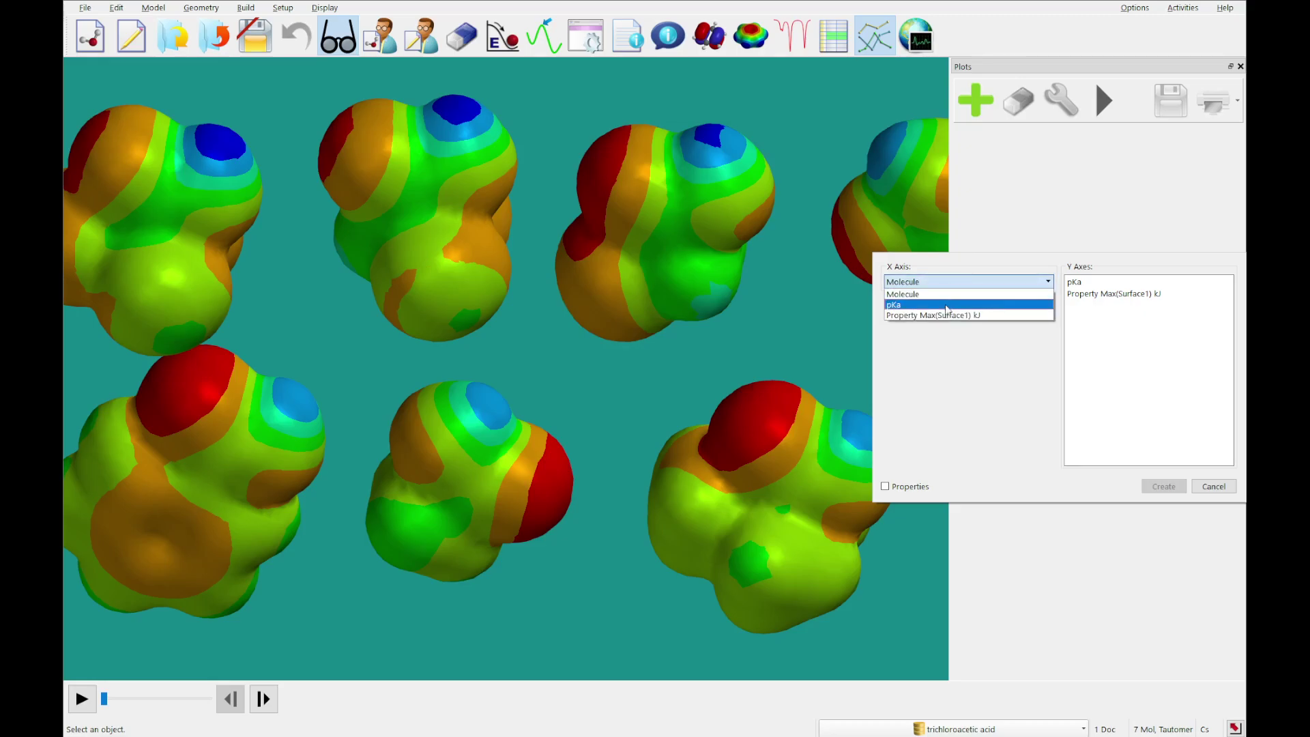
pyautogui.click(949, 305)
pyautogui.click(1101, 294)
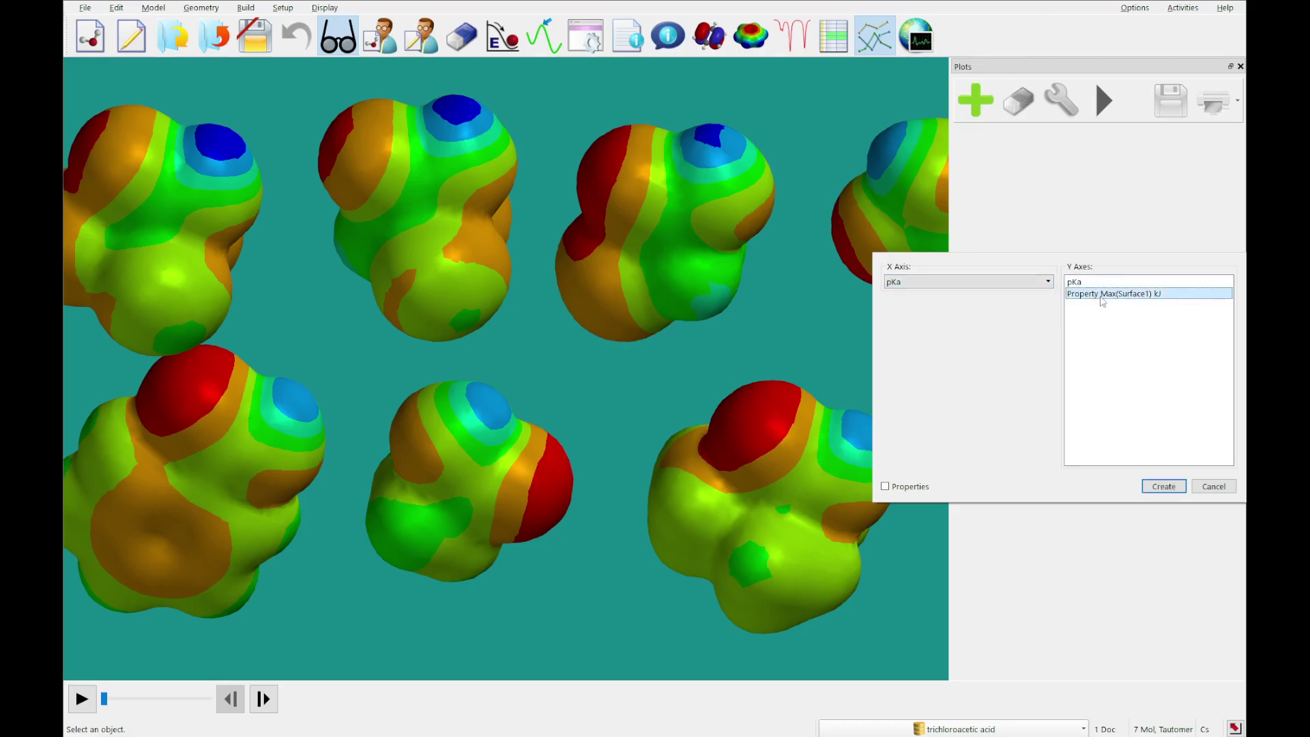
pyautogui.click(1164, 486)
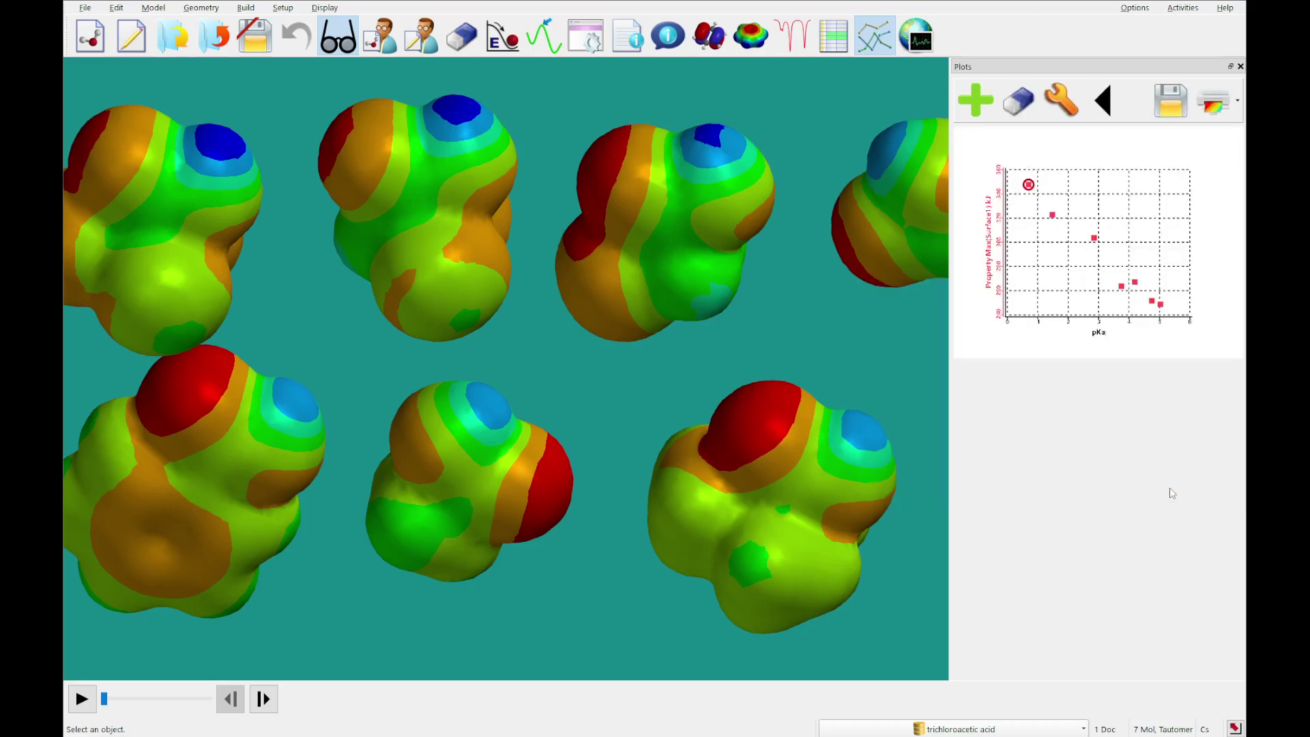
# Add a least-squares fit line to the plot and overlay it on the potential maps
pyautogui.click(1061, 101)
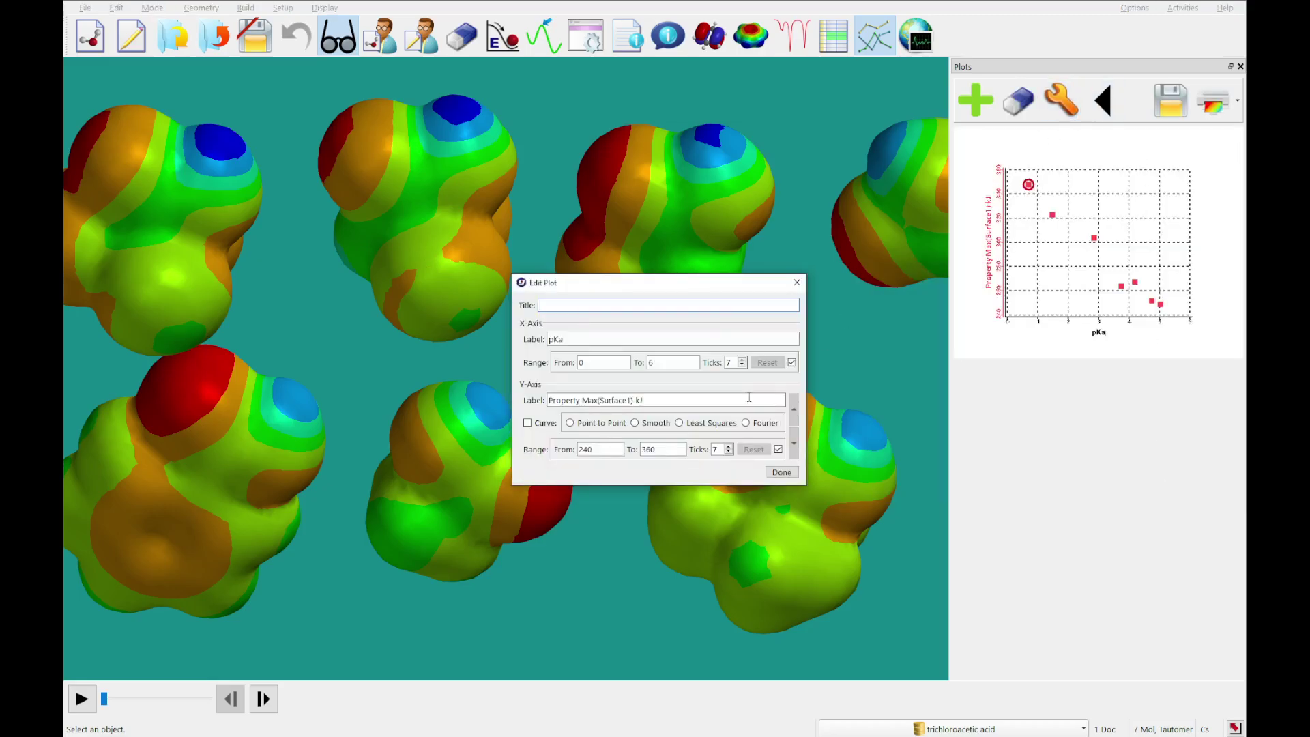
pyautogui.click(702, 424)
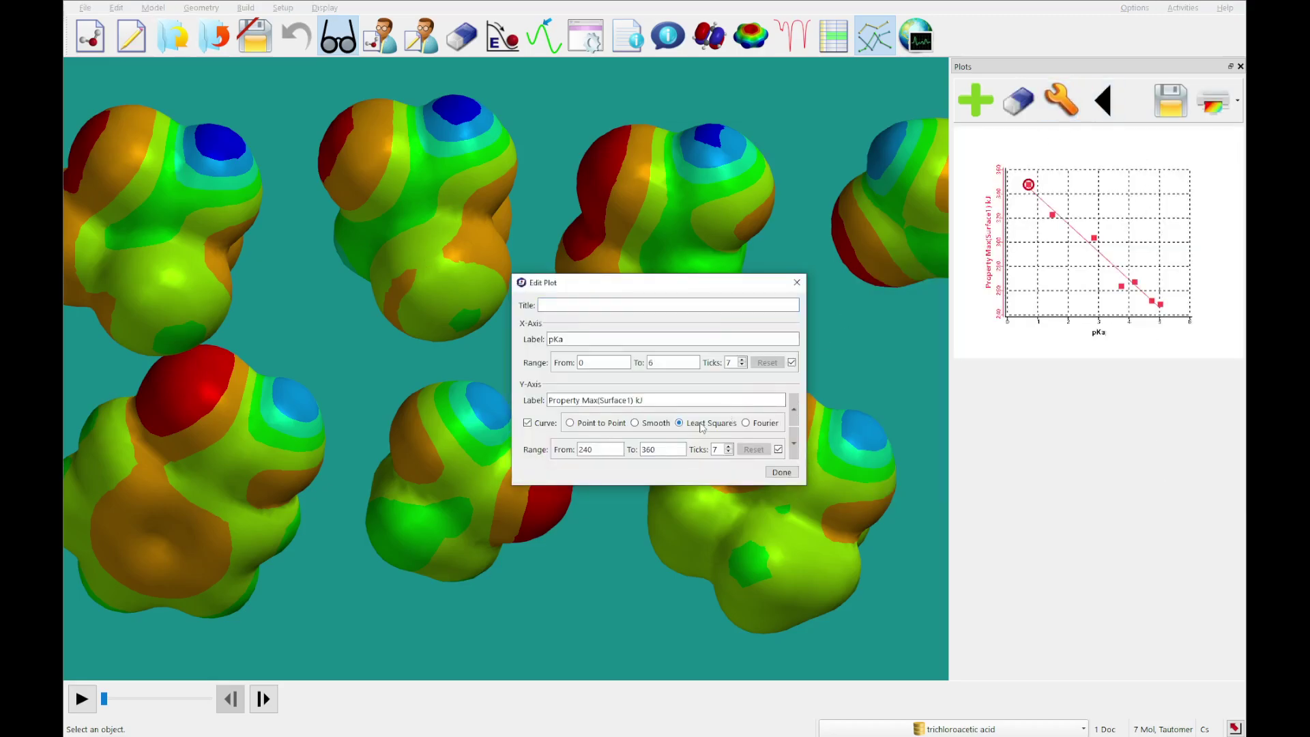
pyautogui.click(782, 473)
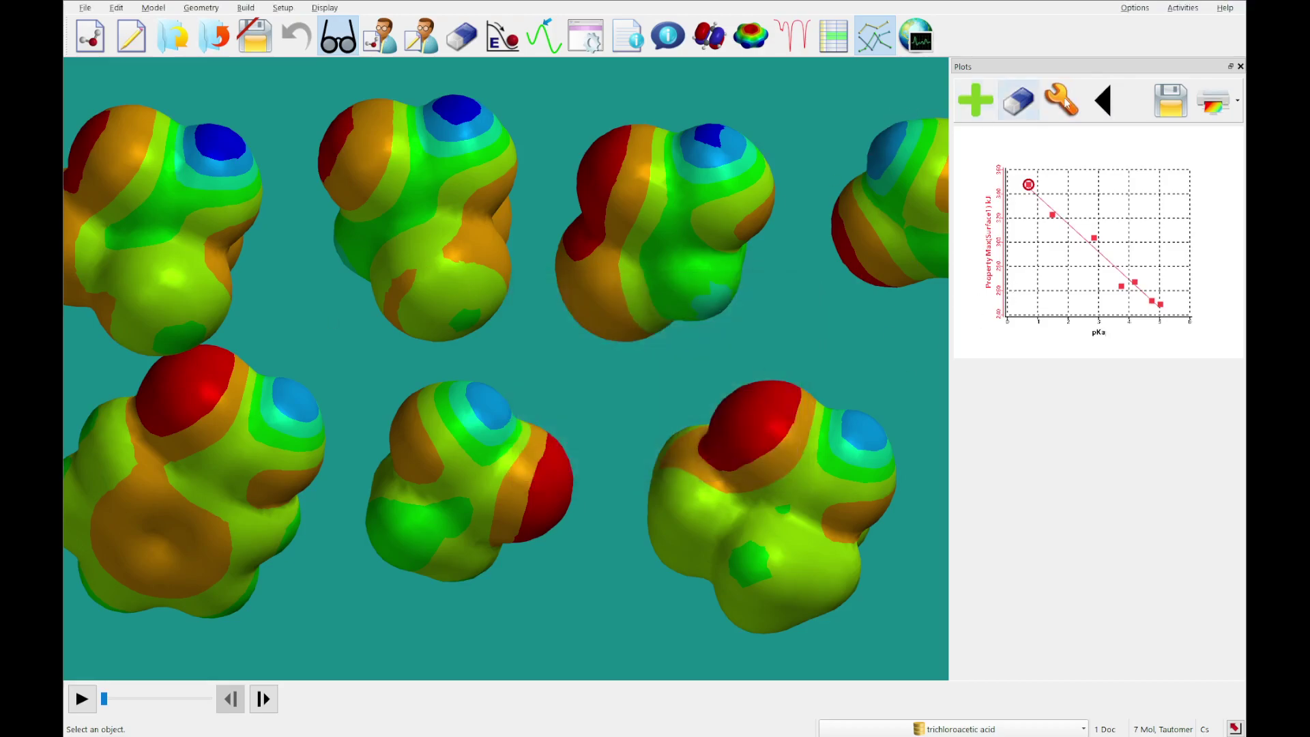
pyautogui.click(1104, 101)
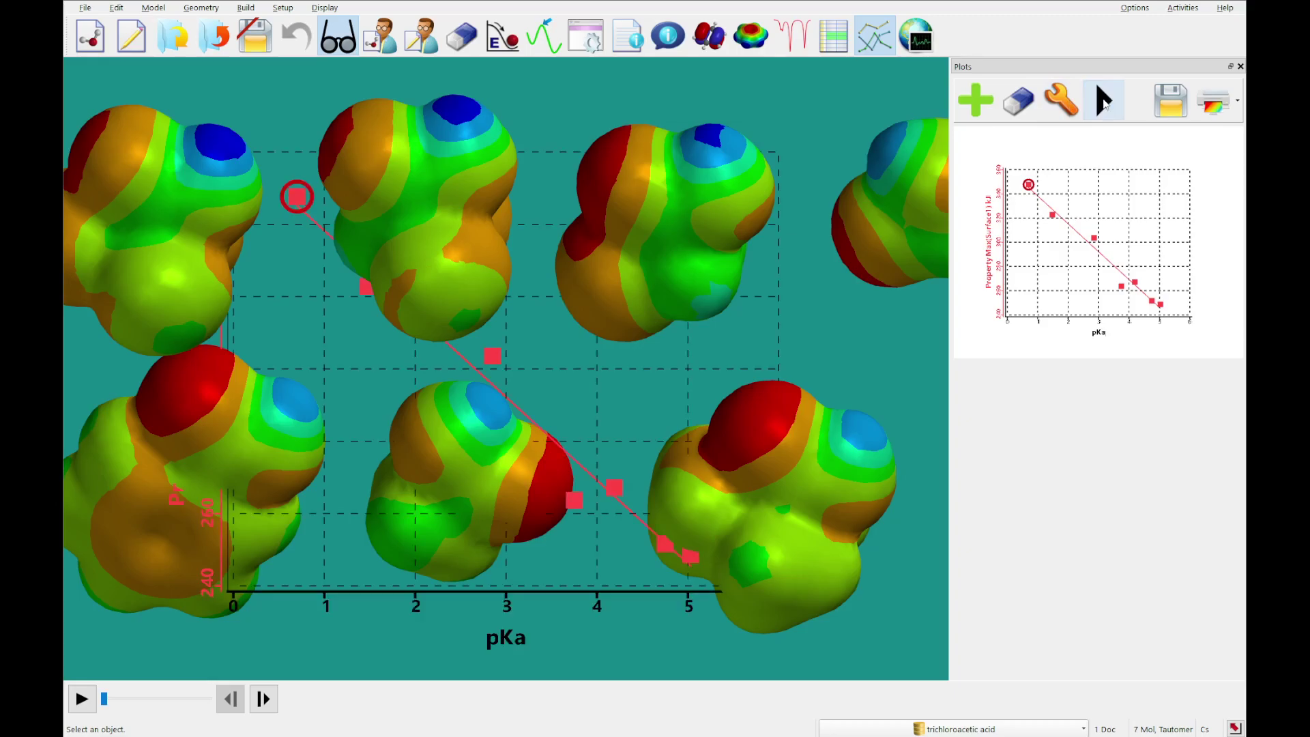
pyautogui.click(1241, 66)
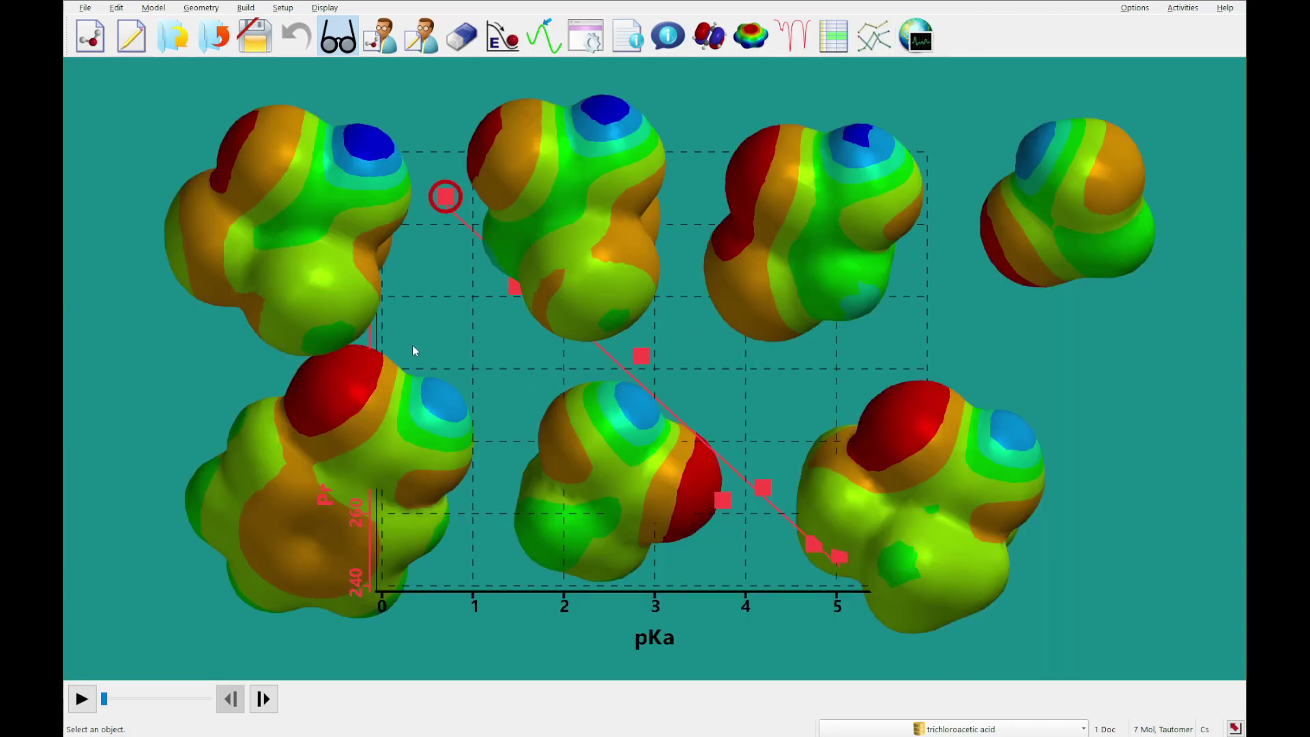
# Shift the molecules behind the plot, step through the data points to pivalic acid, then close Spartan_1 unsaved
pyautogui.moveTo(414, 350); pyautogui.dragTo(751, 204, button='right')
pyautogui.scroll(-5, 723, 232)
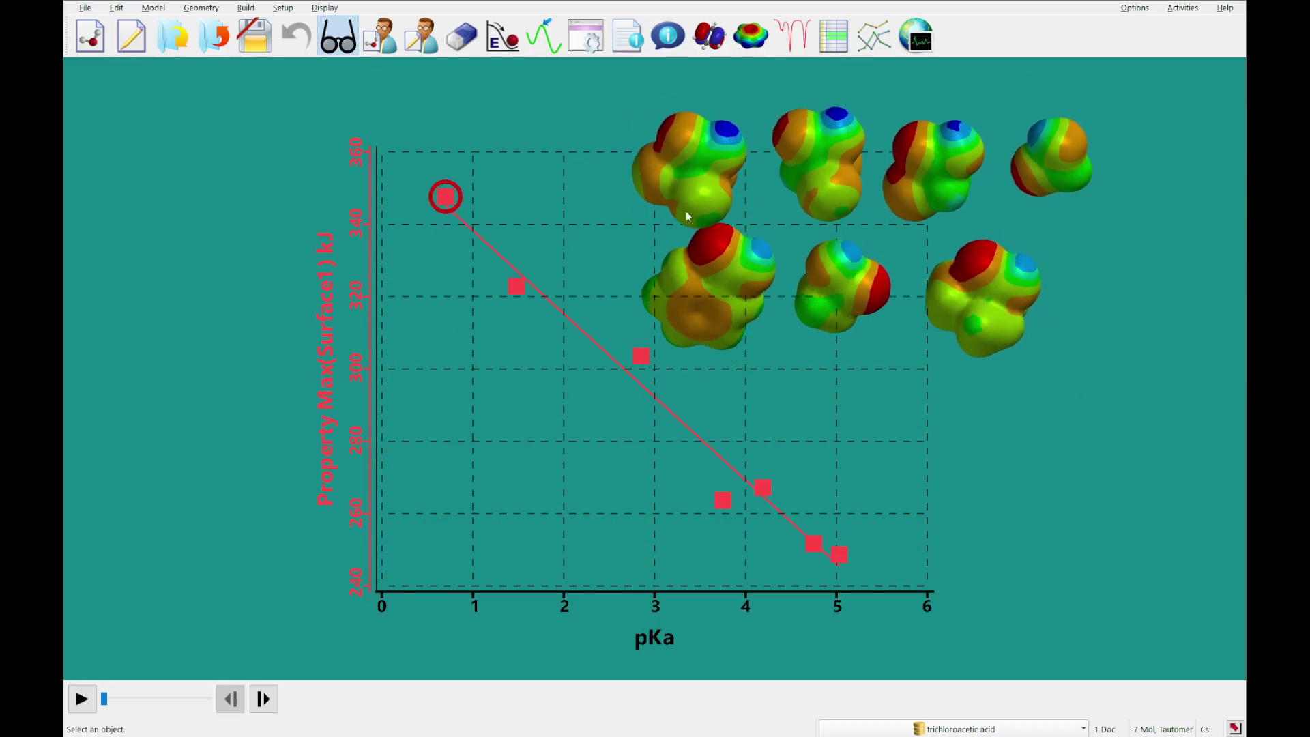
pyautogui.click(266, 706)
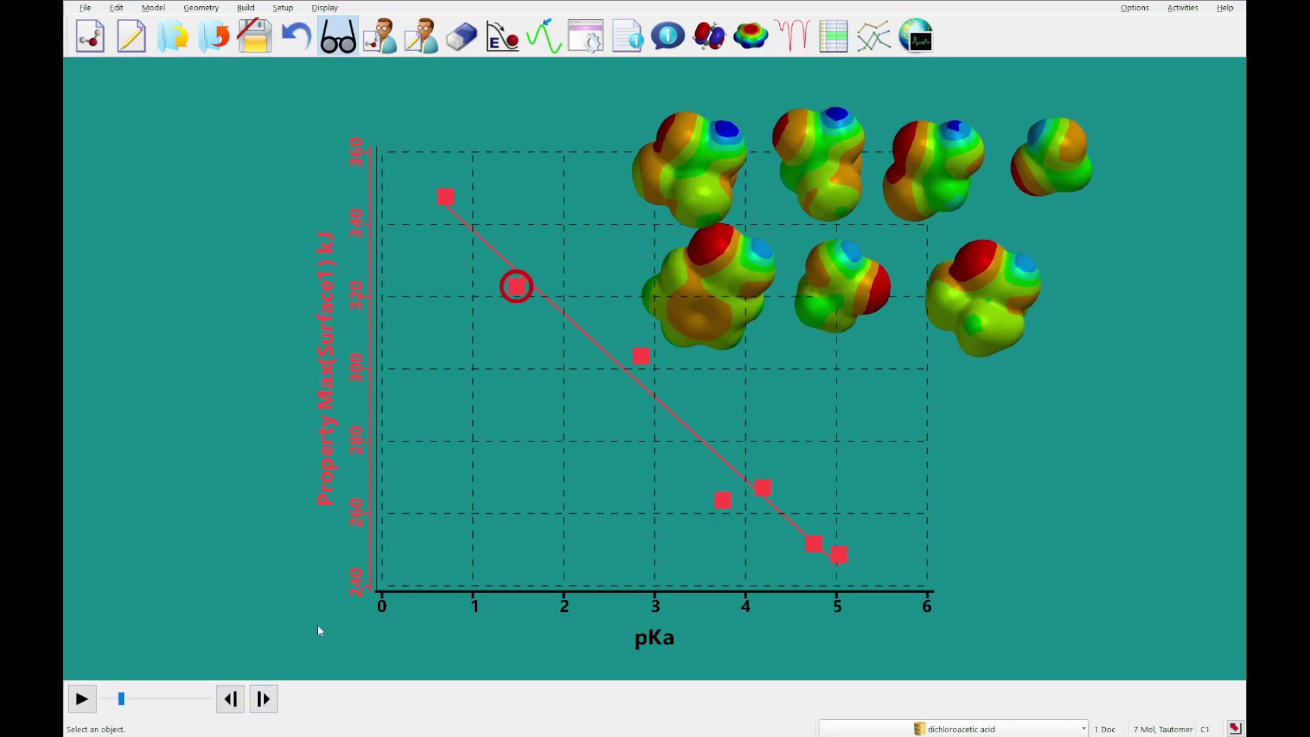
pyautogui.click(264, 702)
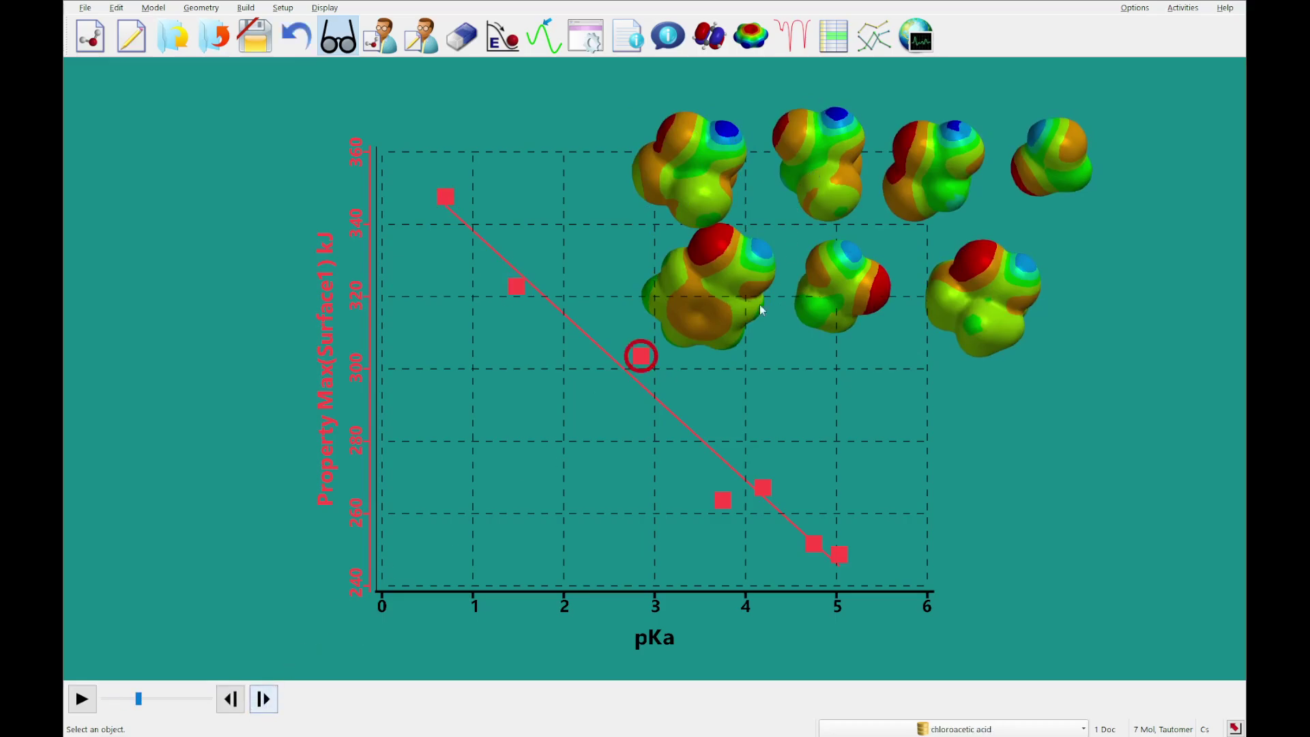
pyautogui.click(268, 705)
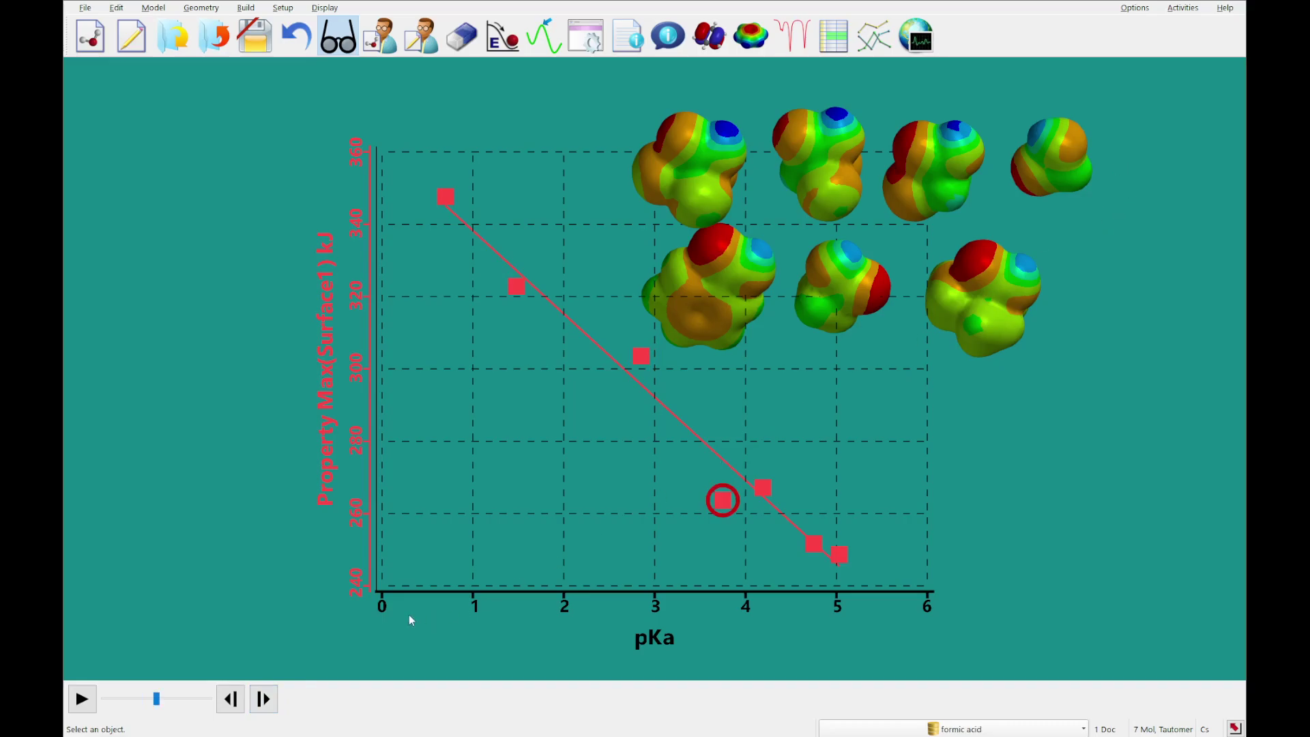
pyautogui.click(266, 700)
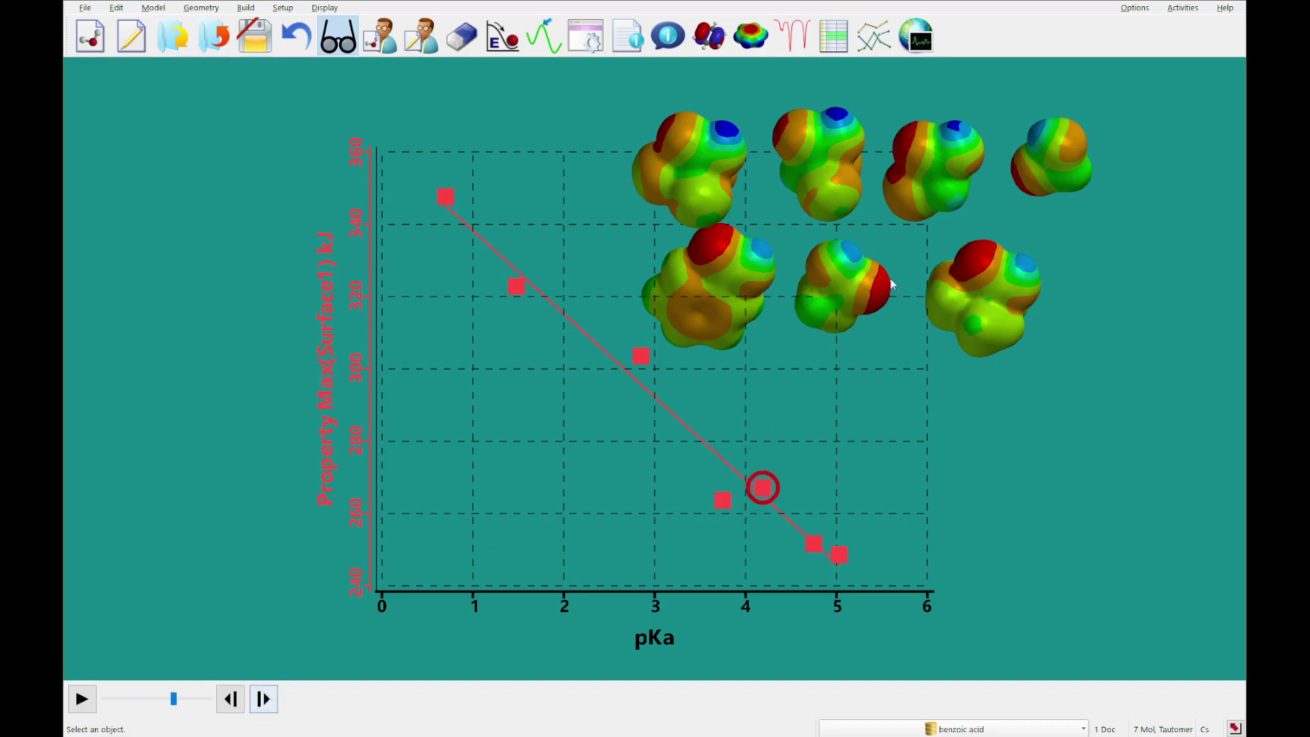
pyautogui.click(264, 700)
pyautogui.click(267, 701)
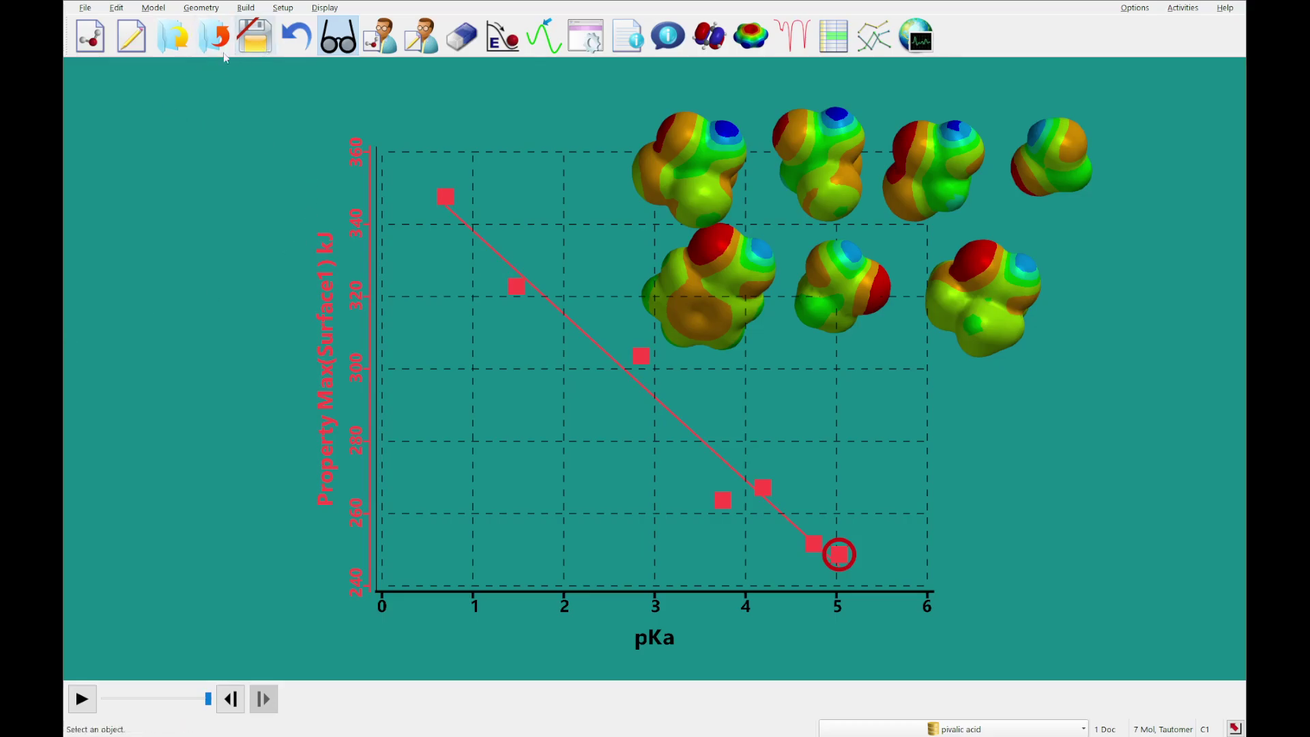
pyautogui.click(174, 36)
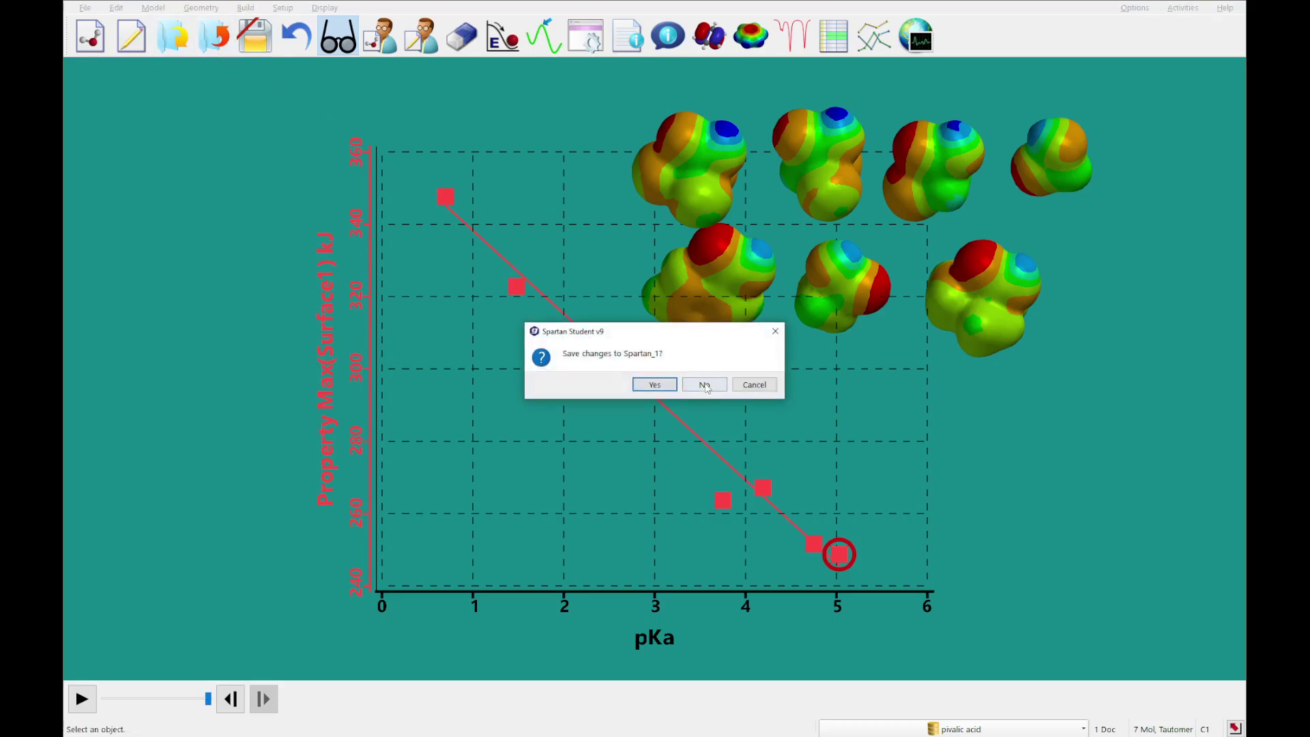
pyautogui.click(705, 387)
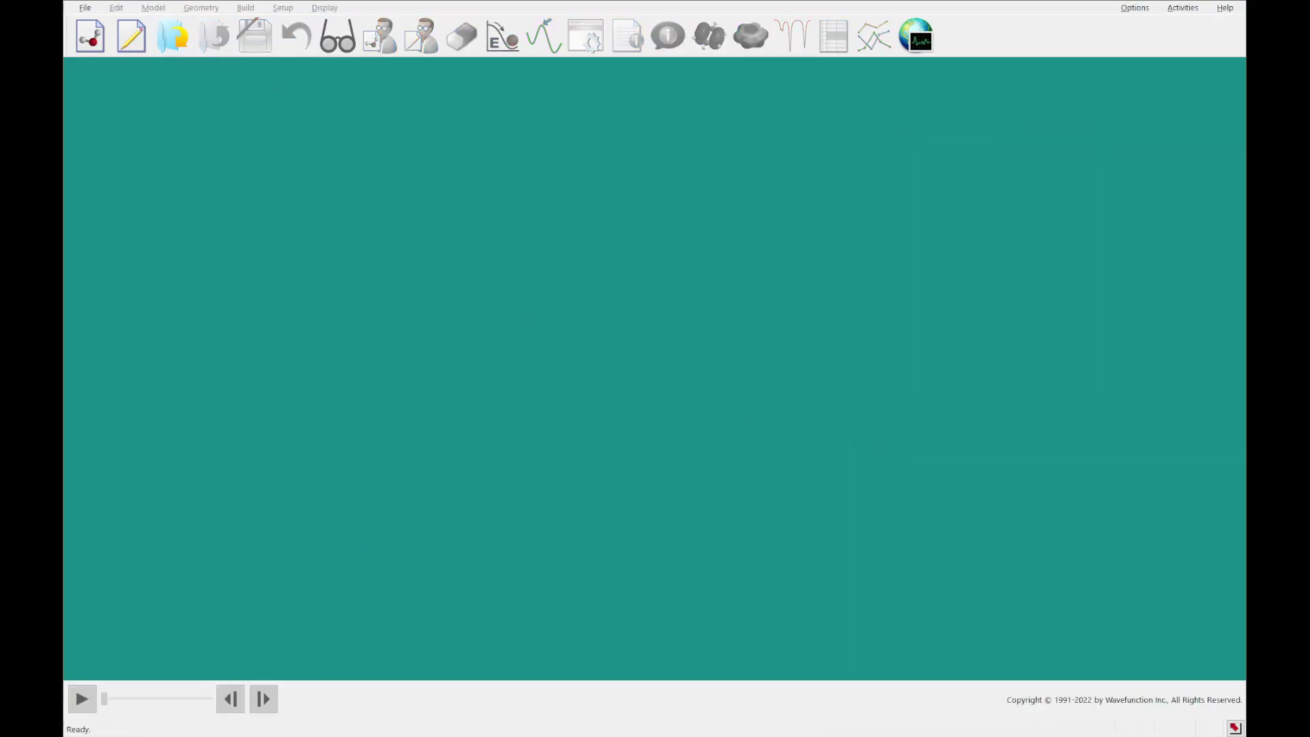